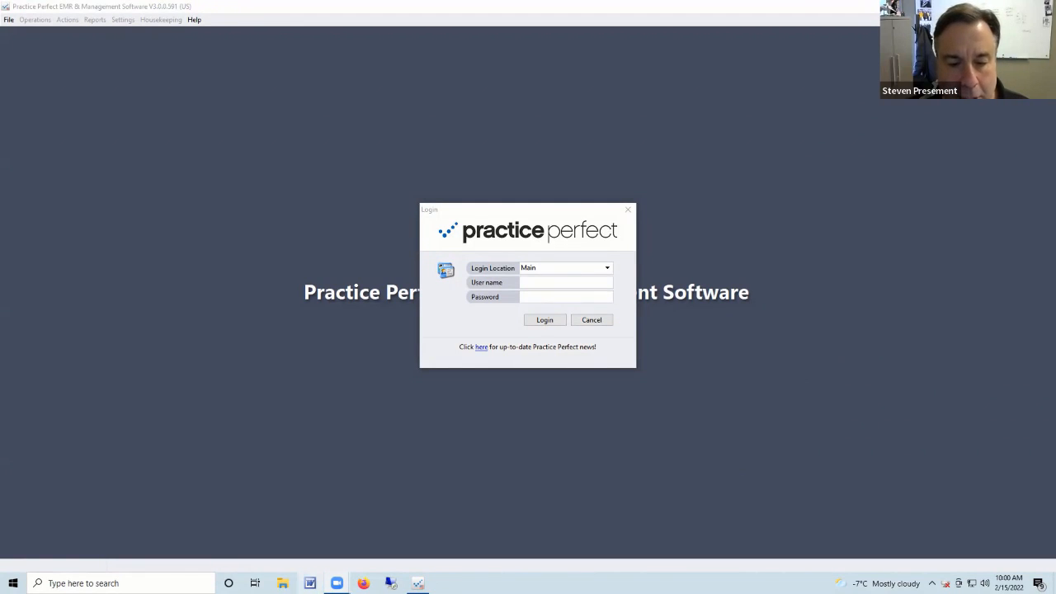
Log in at the Main location with the user name and password to reach the schedule.
click(542, 283)
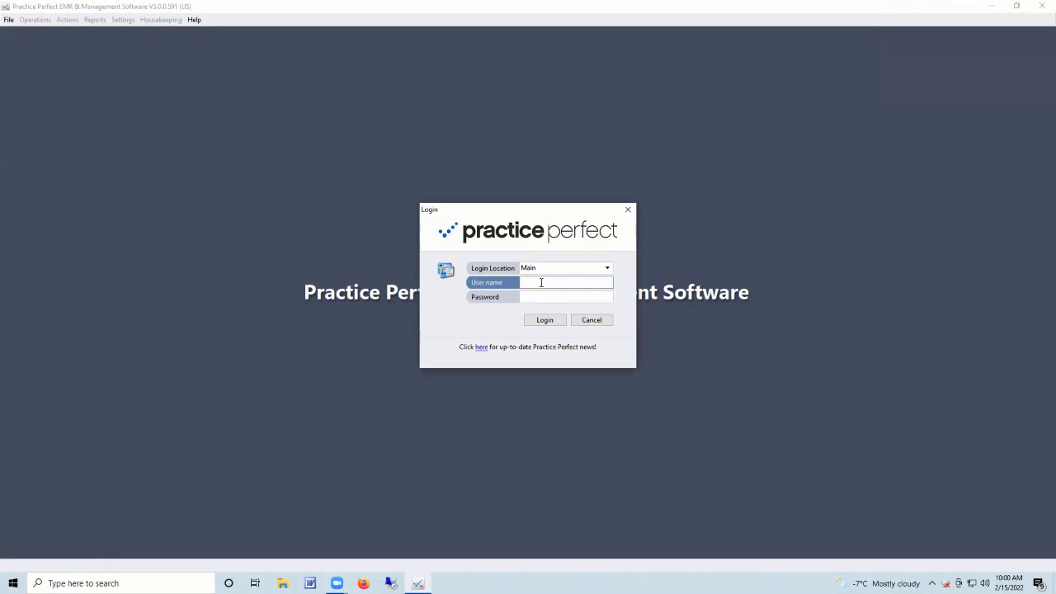
text(intouch)
key(Tab)
text(intou)
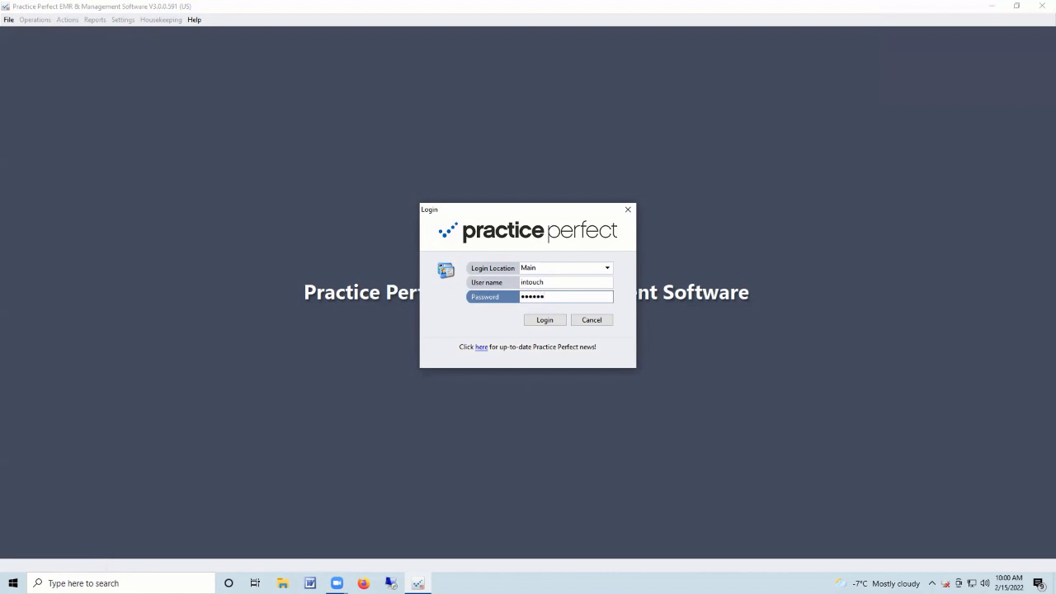
text(c)
click(547, 319)
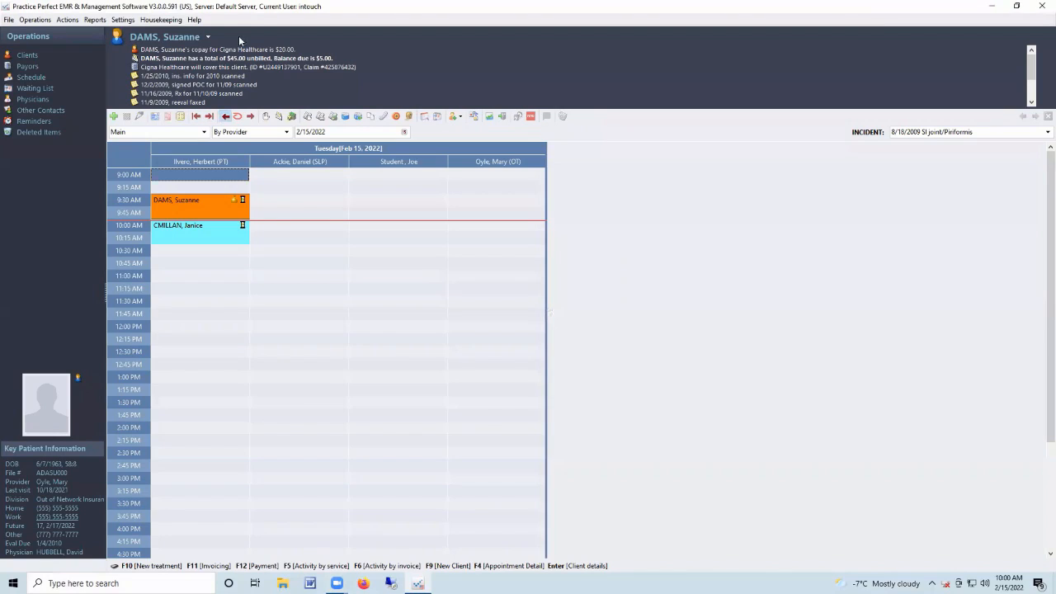
Open a staff user's account from Housekeeping > Security > Security Users.
click(165, 20)
mouse_move(174, 119)
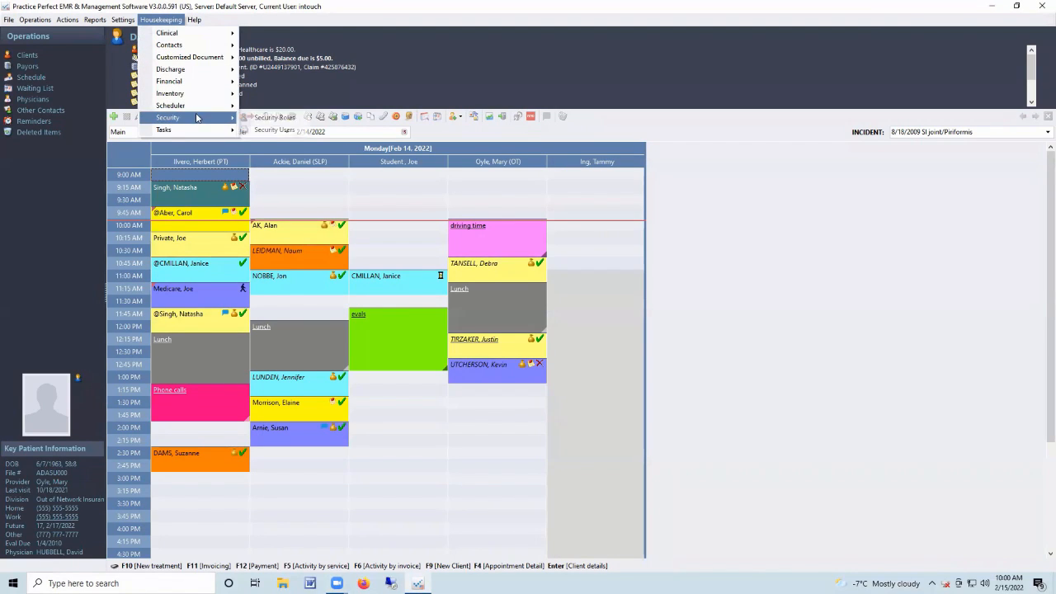
click(266, 129)
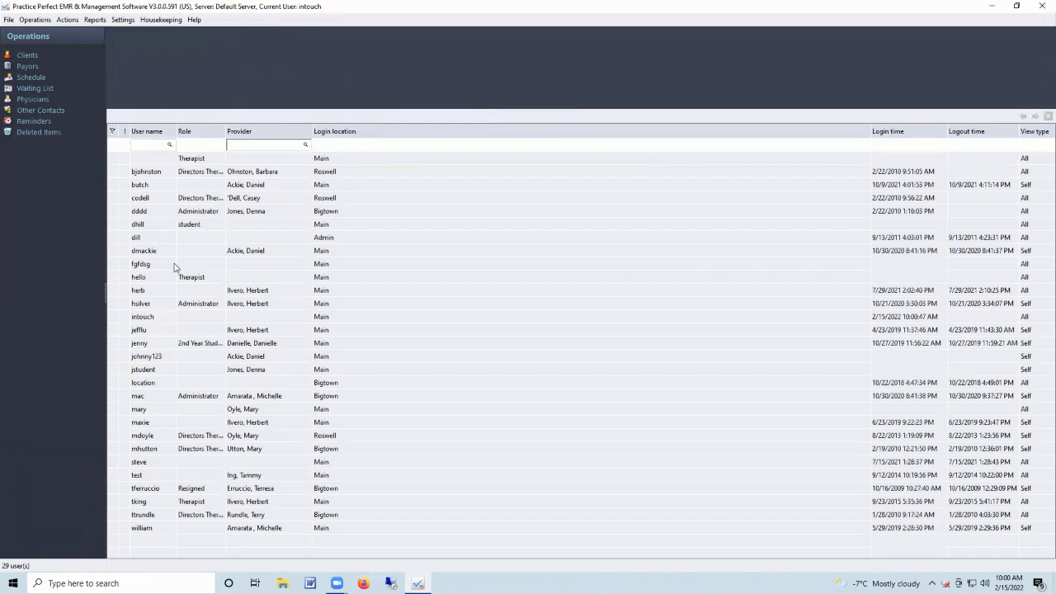
double_click(195, 210)
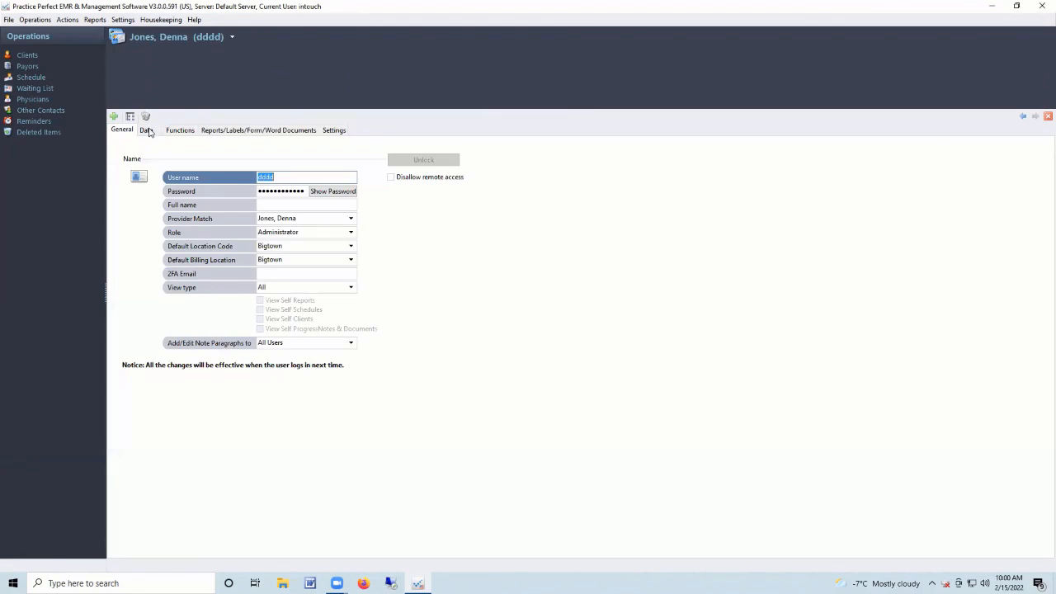
Review the user's Data, Functions and Reports/Labels/Form/Word Documents permissions.
click(146, 131)
scroll(278, 206, down, 3)
click(187, 133)
scroll(366, 207, down, 2)
click(279, 132)
scroll(334, 185, down, 4)
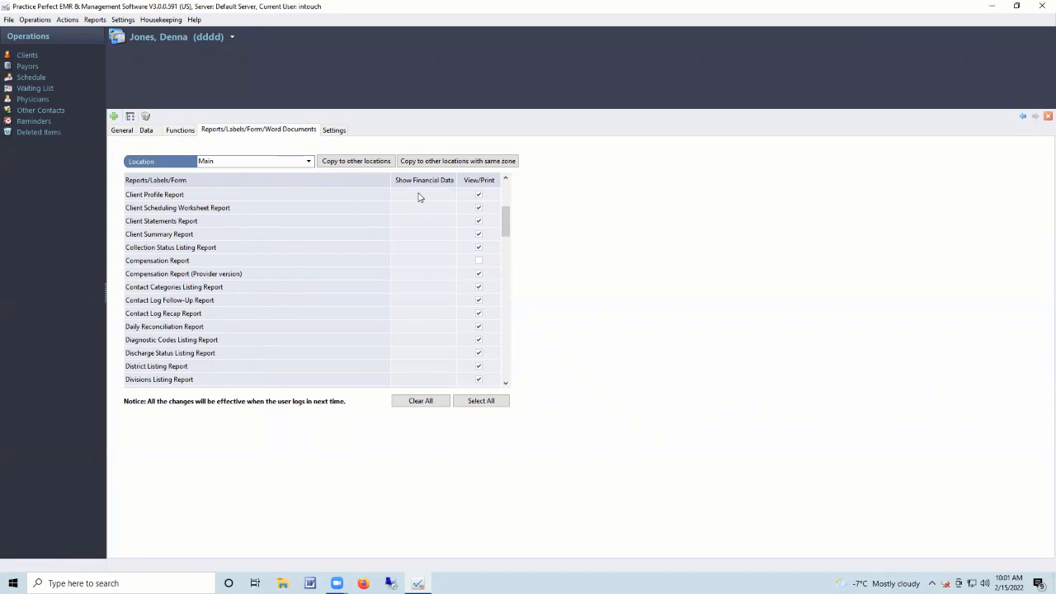
Review the 9:15, 9:45 and 10:15 AM patients on the February 14 schedule, then list active clients.
click(31, 78)
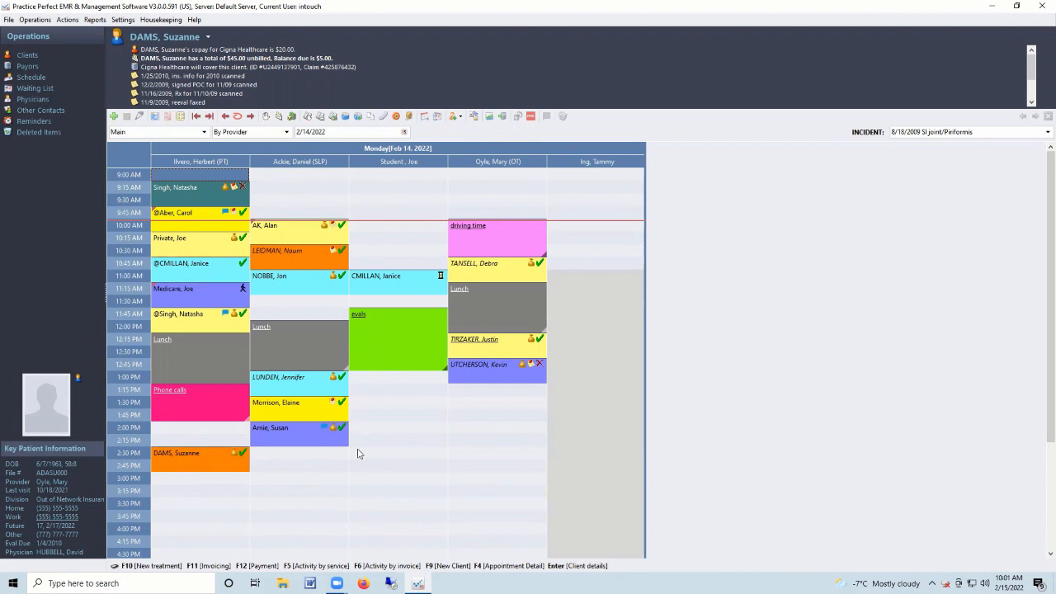
click(185, 197)
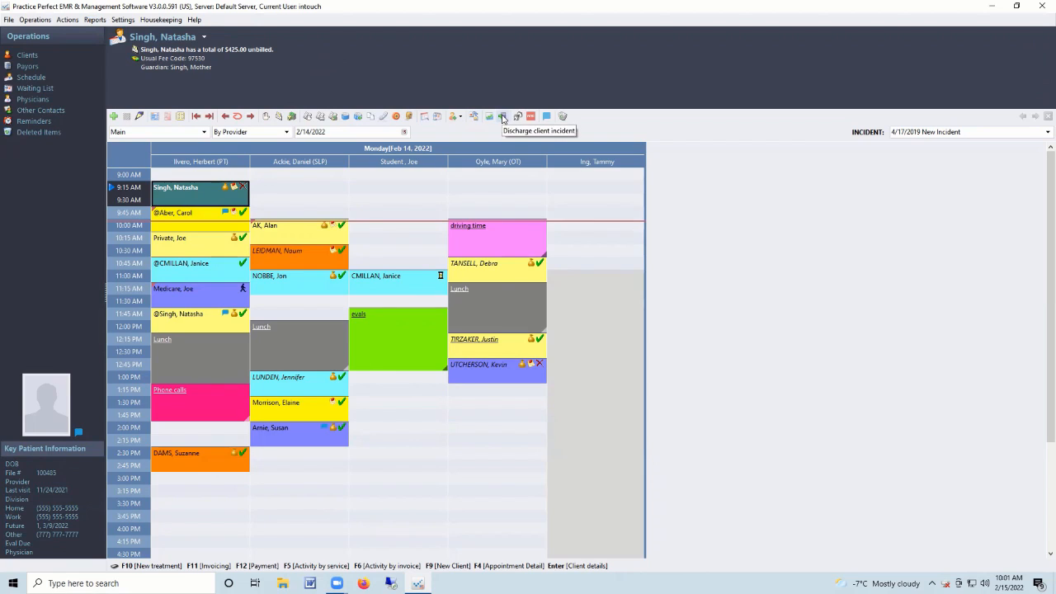
click(205, 227)
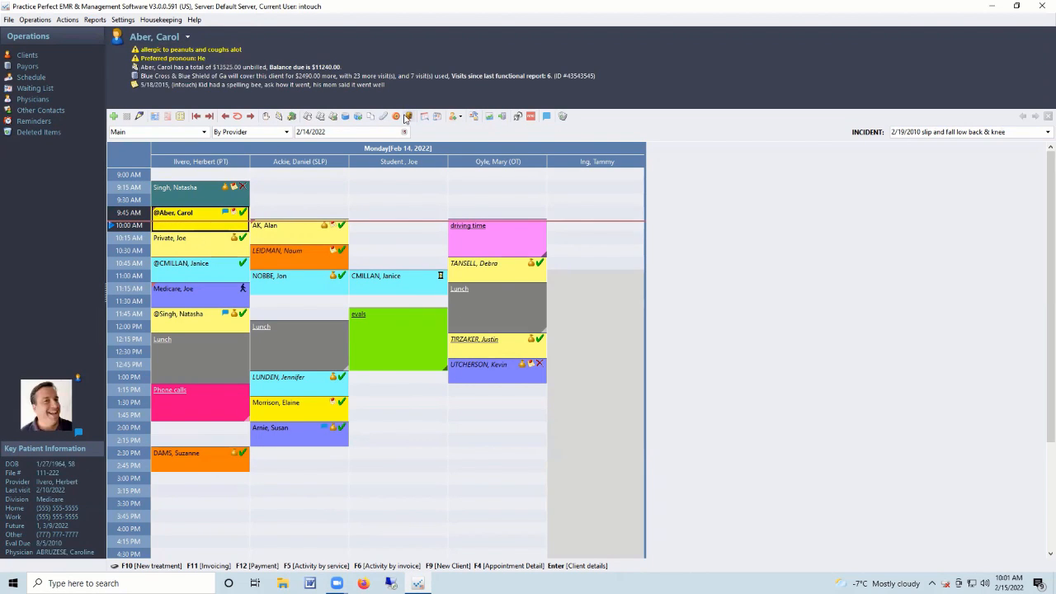
click(204, 253)
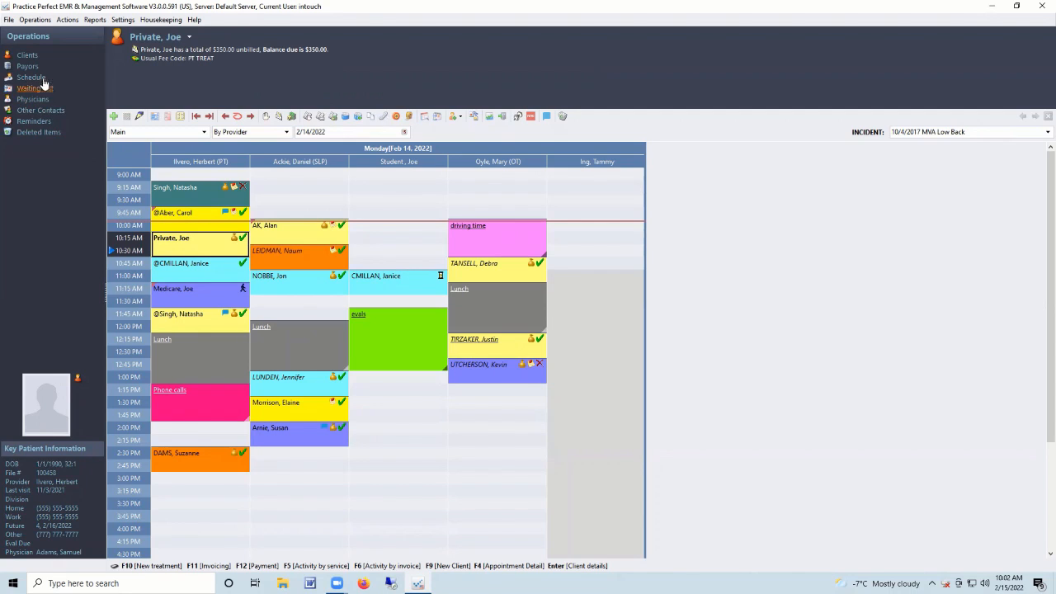
click(30, 55)
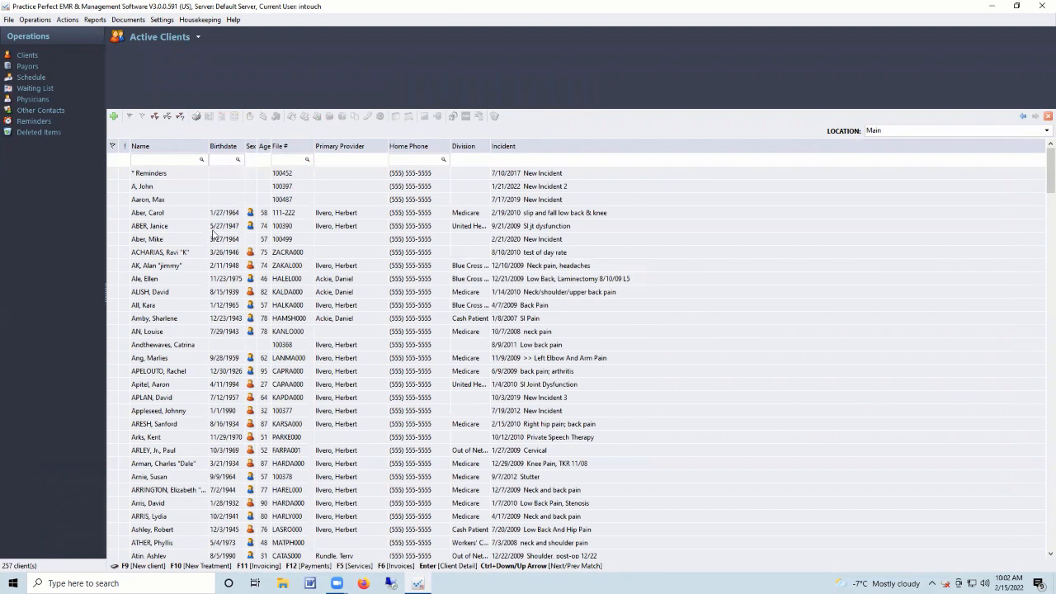
Preview two clients' key information, open one client's Detail form, then return to the schedule.
click(169, 214)
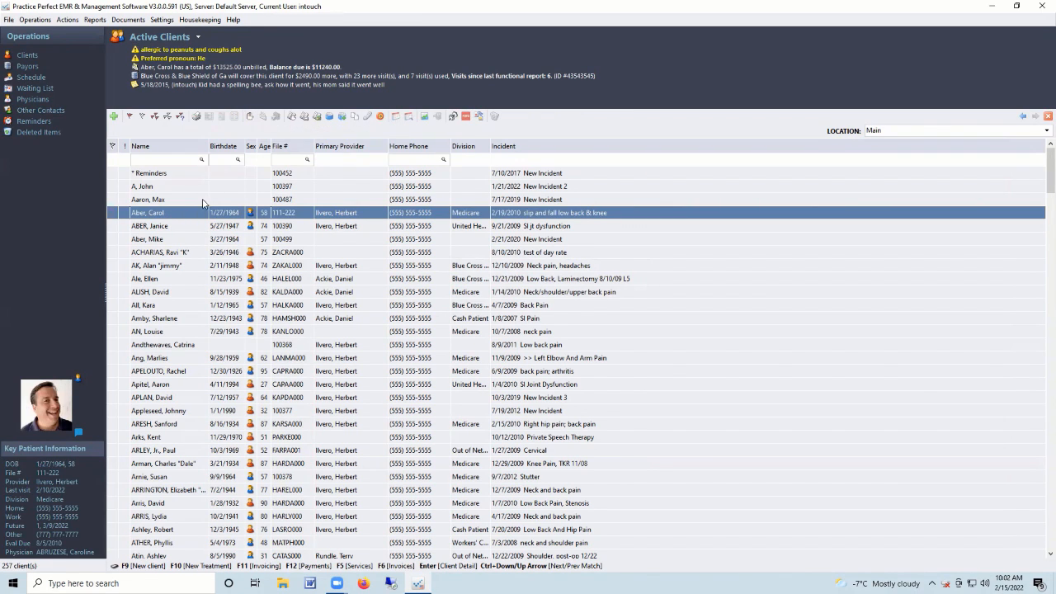
click(171, 241)
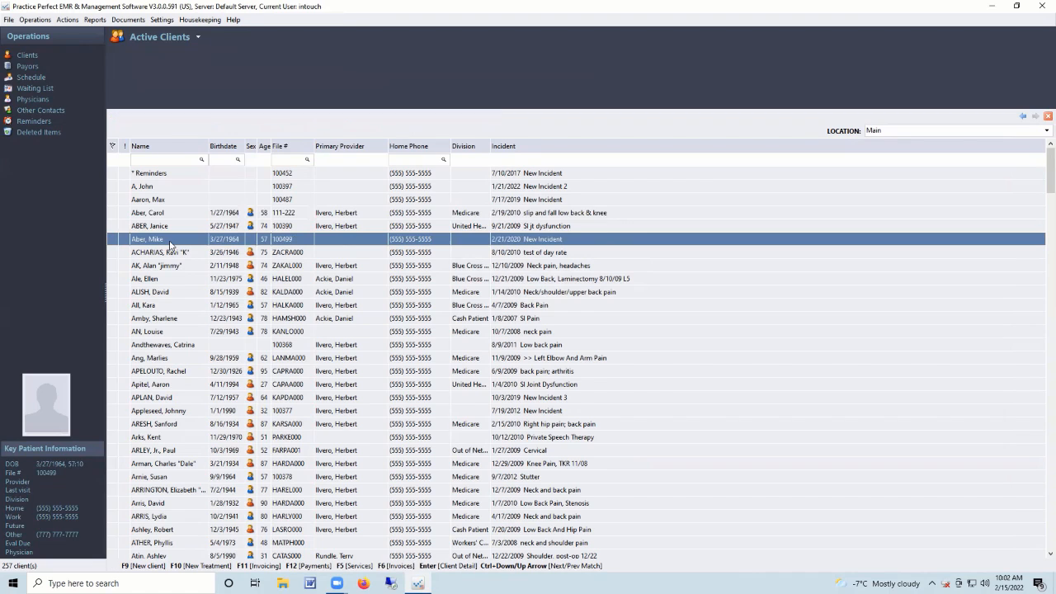
double_click(171, 240)
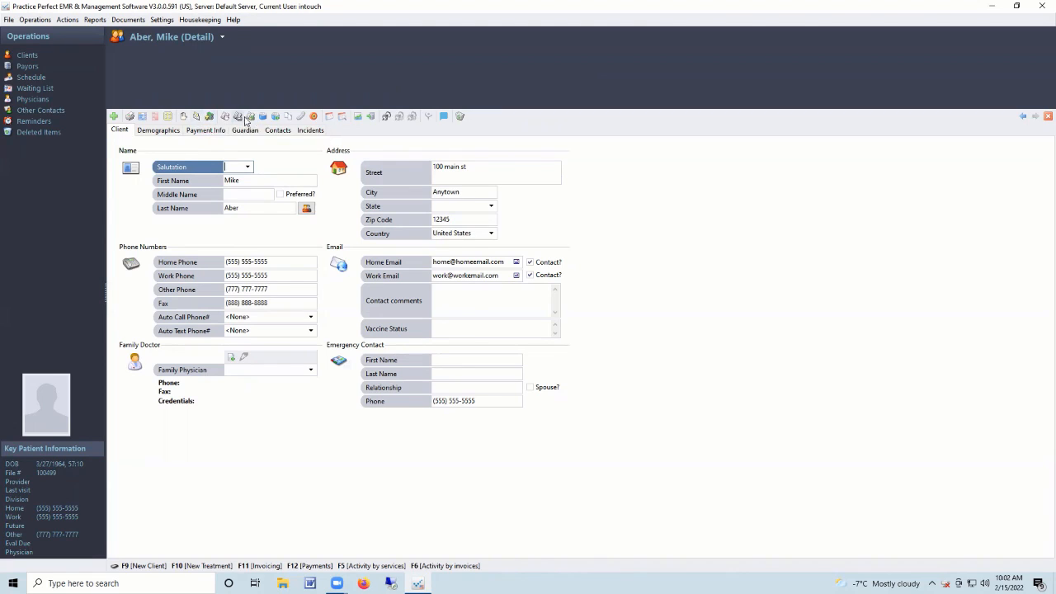
click(33, 78)
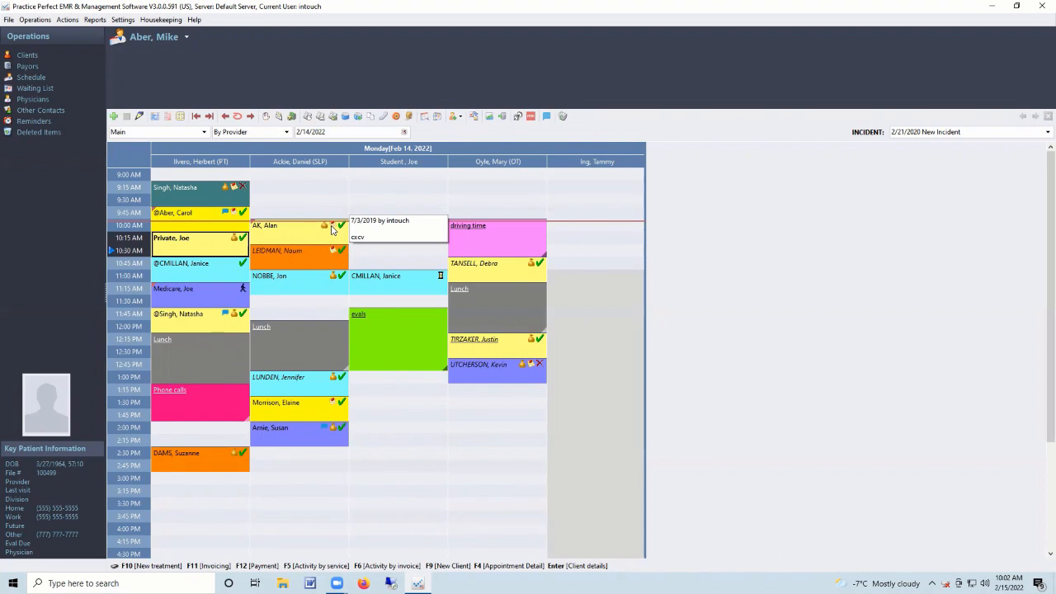
click(198, 229)
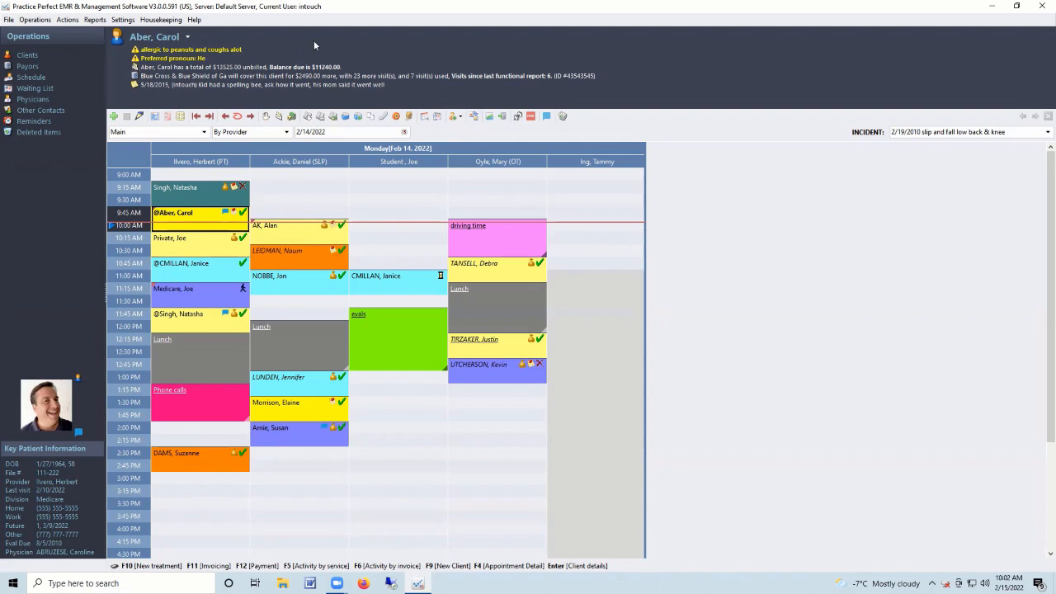
click(179, 194)
click(171, 218)
click(182, 272)
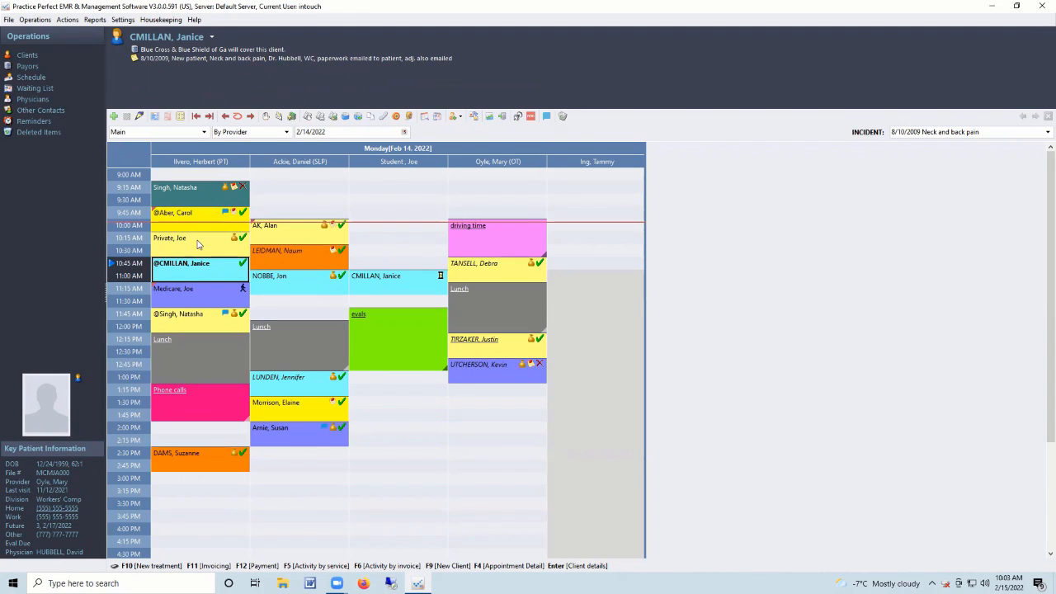
click(194, 220)
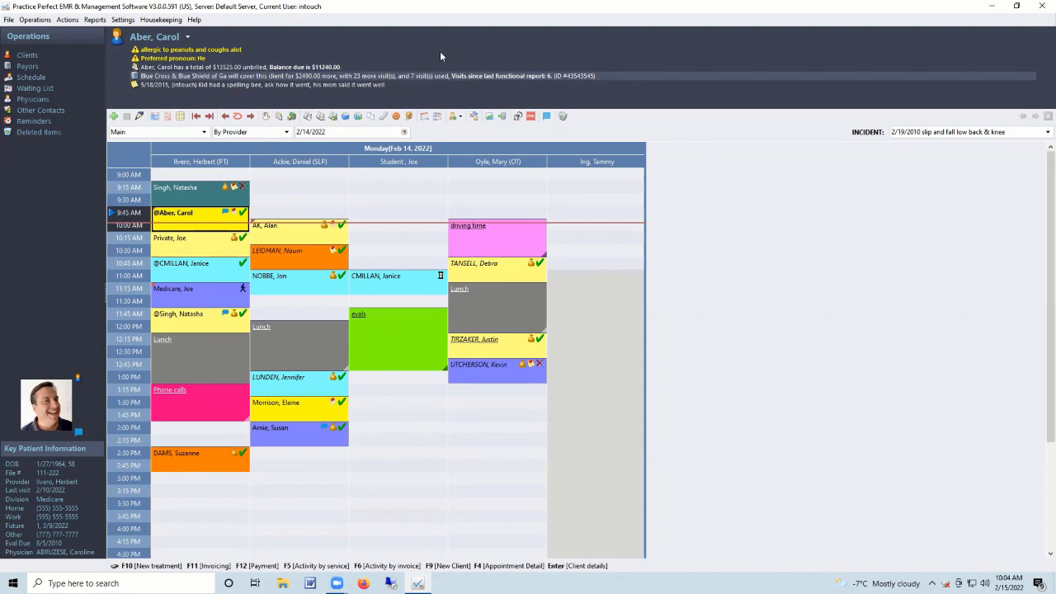
click(94, 19)
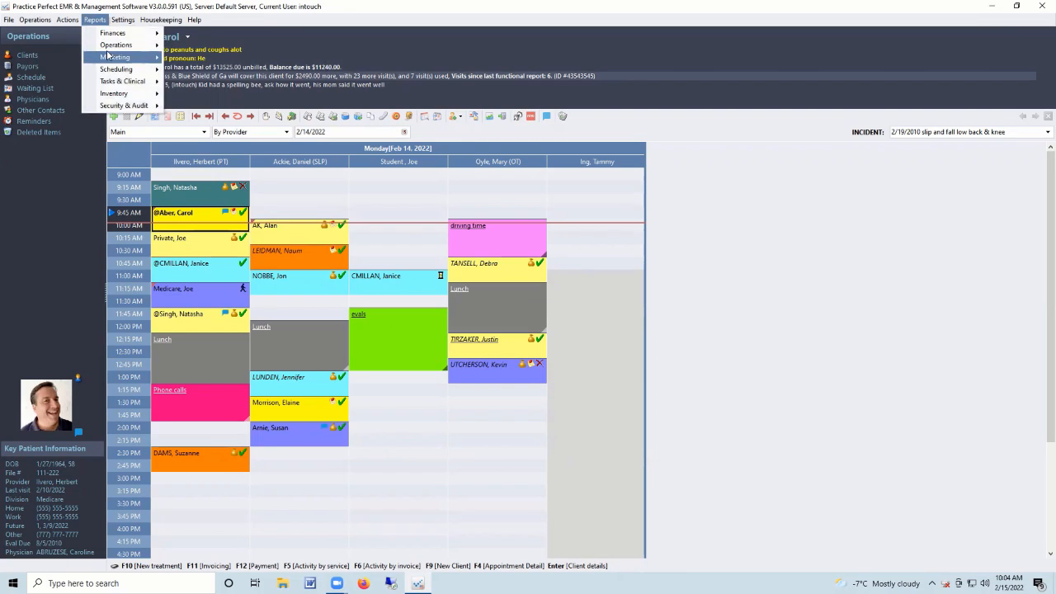
mouse_move(124, 44)
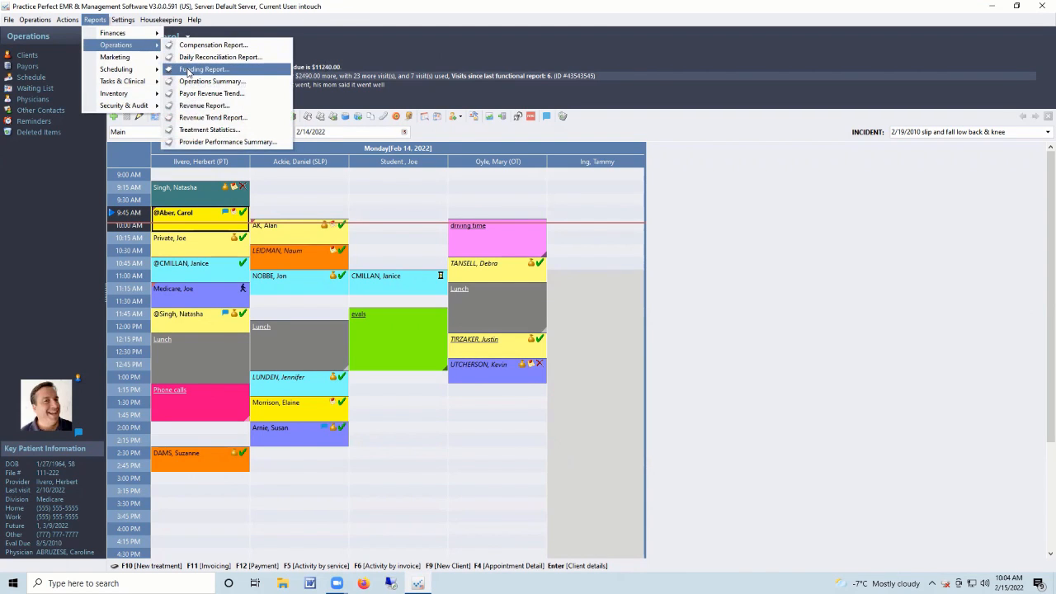
click(381, 89)
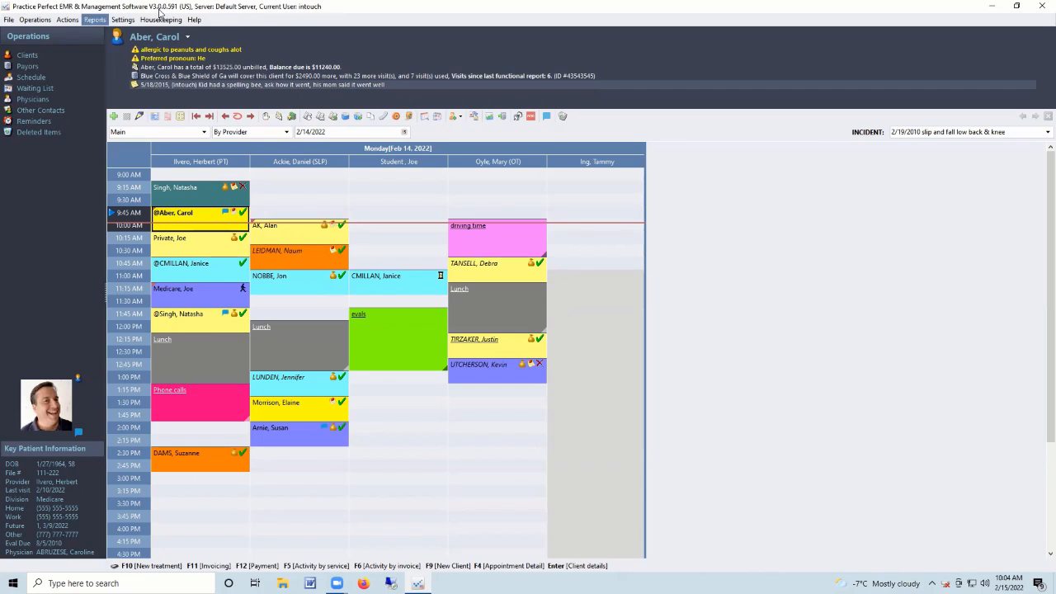
Show the active clients for the Bigtown location, then switch back to Main.
click(28, 56)
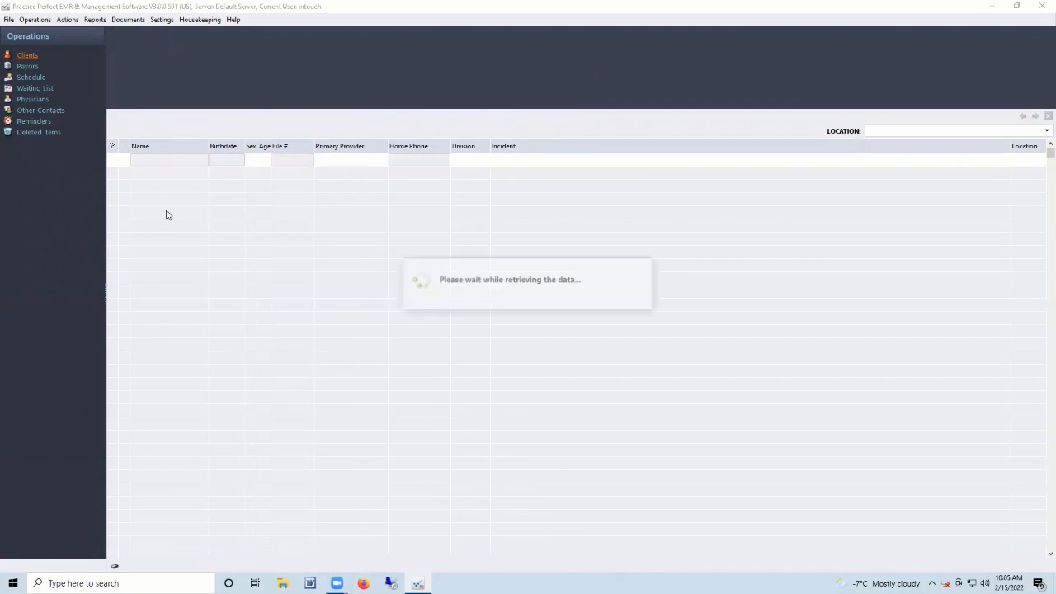
click(1047, 130)
click(879, 162)
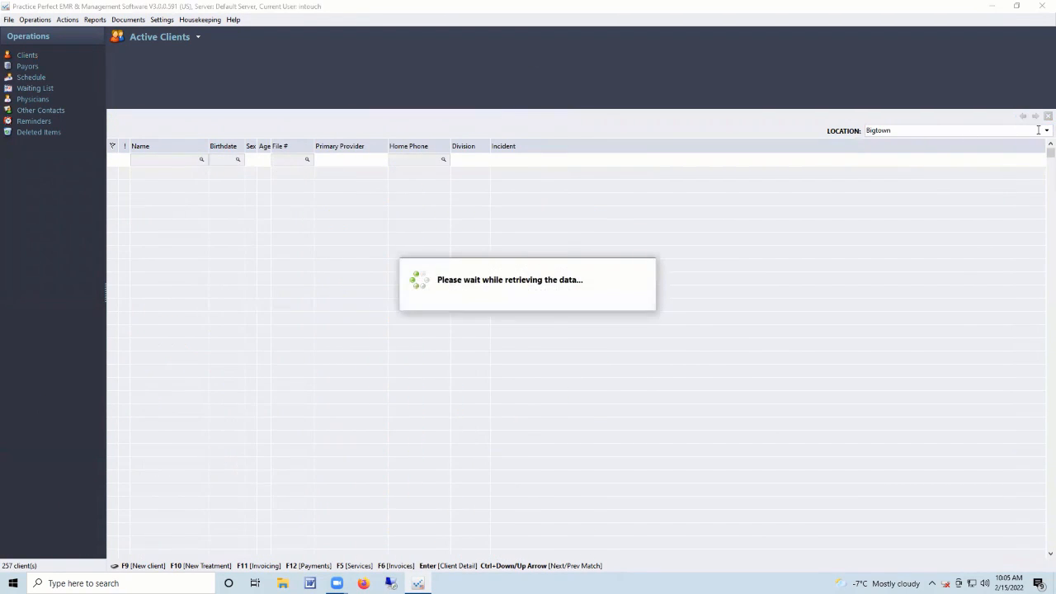
click(924, 131)
click(882, 172)
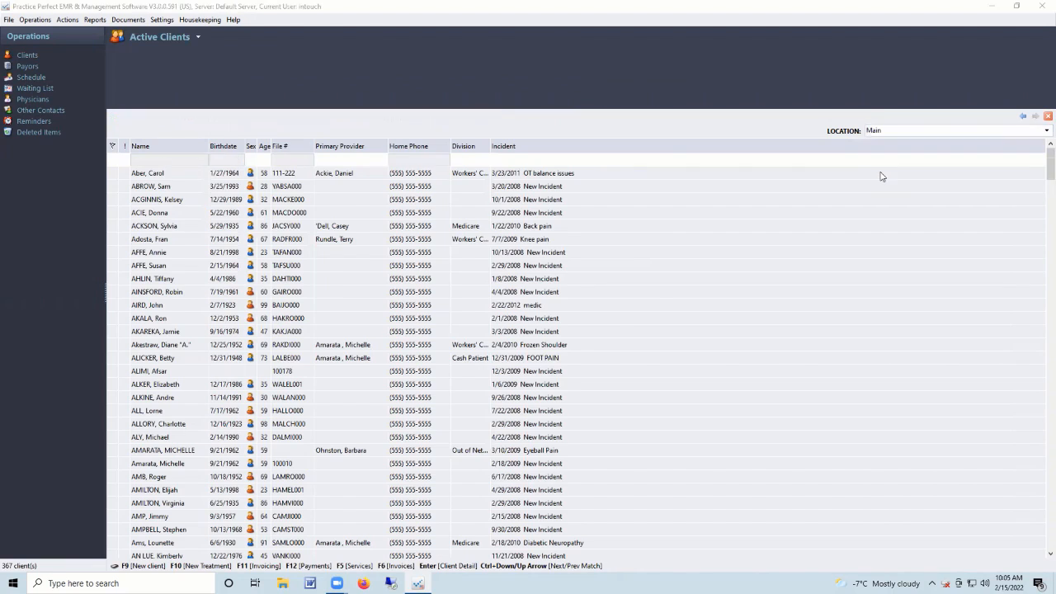
Filter the Main clients list by a surname search down to three matches.
click(179, 159)
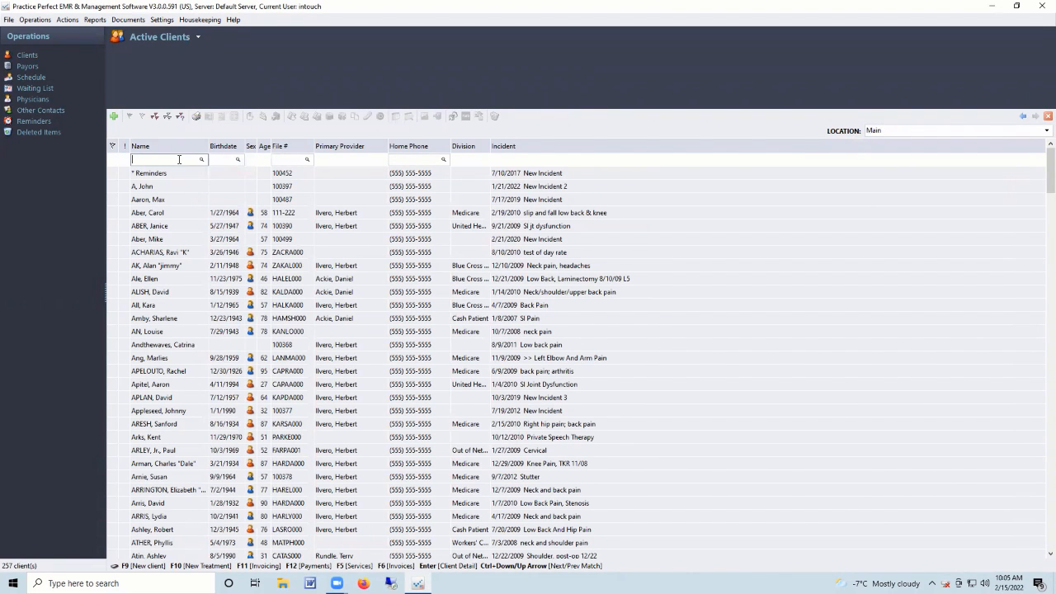
key(Return)
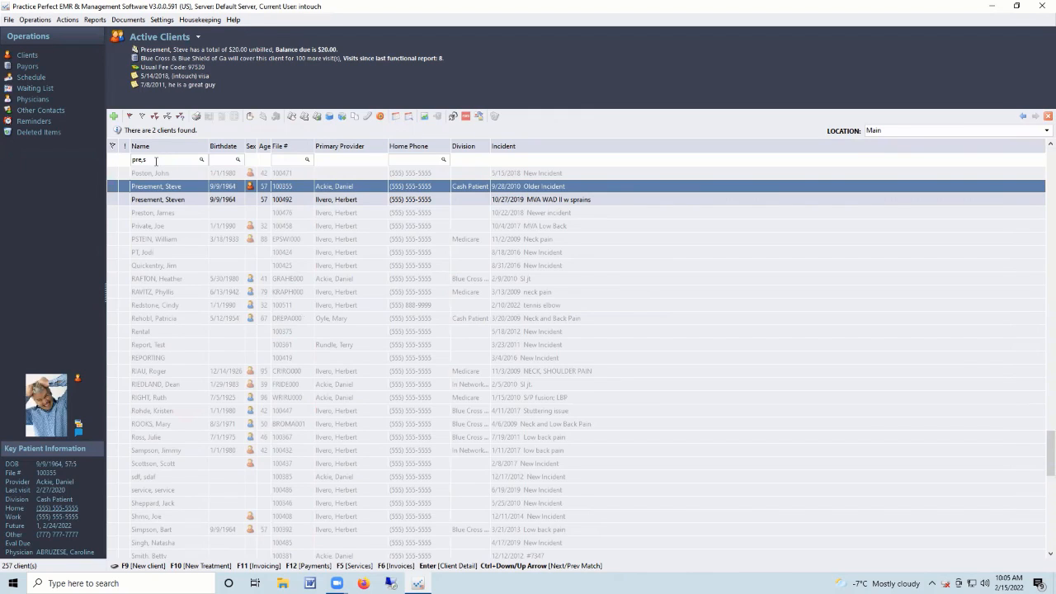
key(BackSpace)
key(BackSpace)
key(BackSpace)
key(BackSpace)
key(BackSpace)
text(aber)
key(Return)
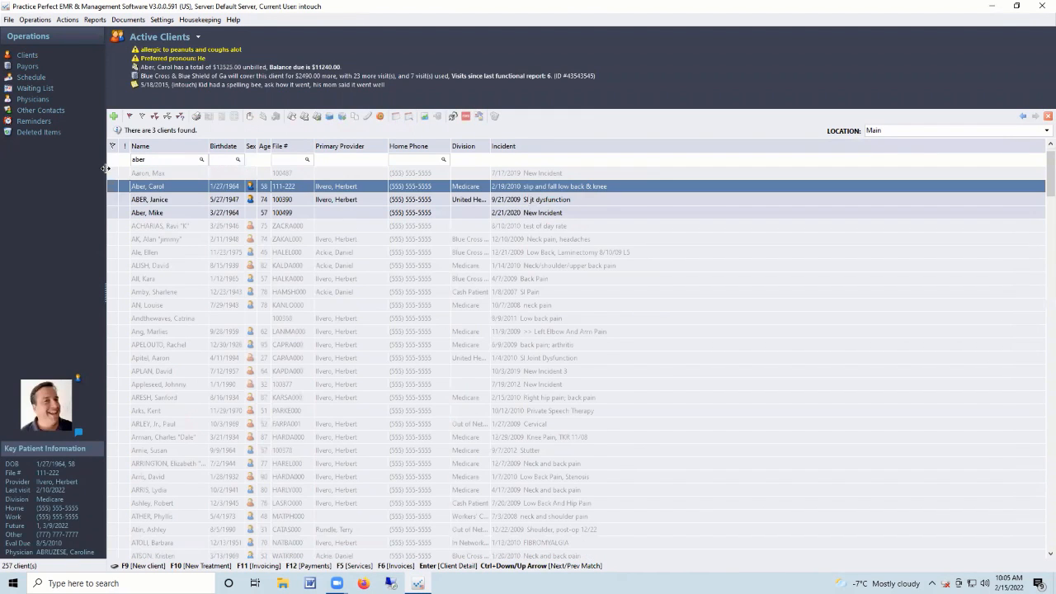
Open a matching client's record and review demographics: preferred pronoun, marital status and SSN.
double_click(151, 190)
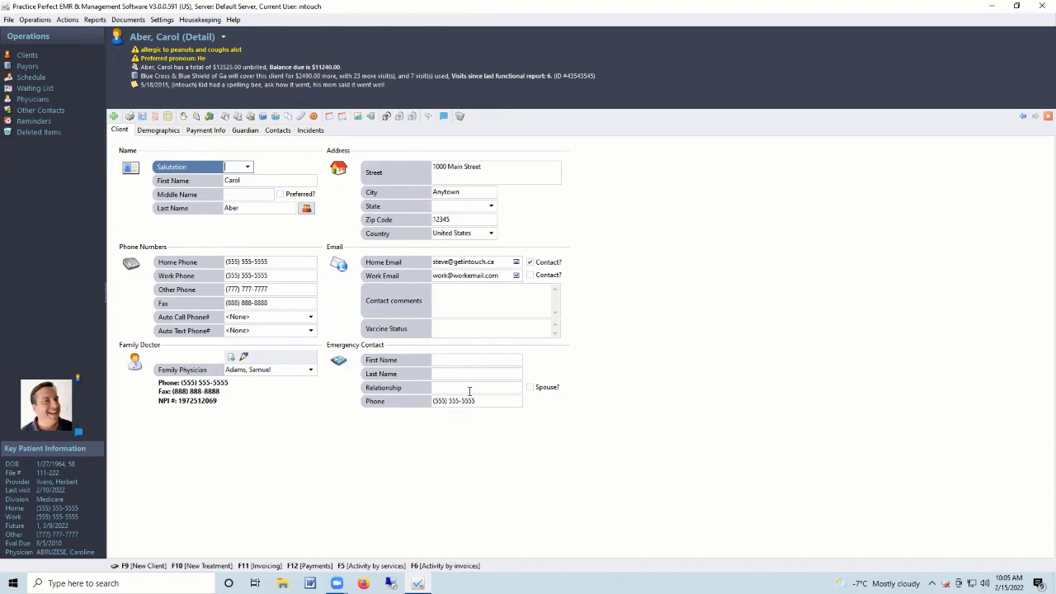
click(472, 329)
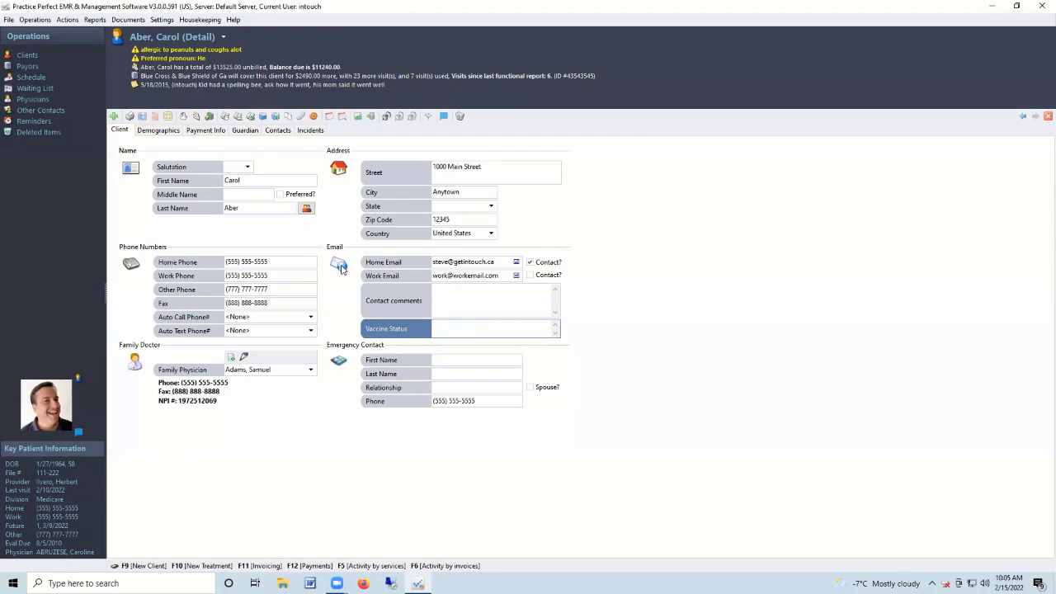
click(158, 130)
click(231, 197)
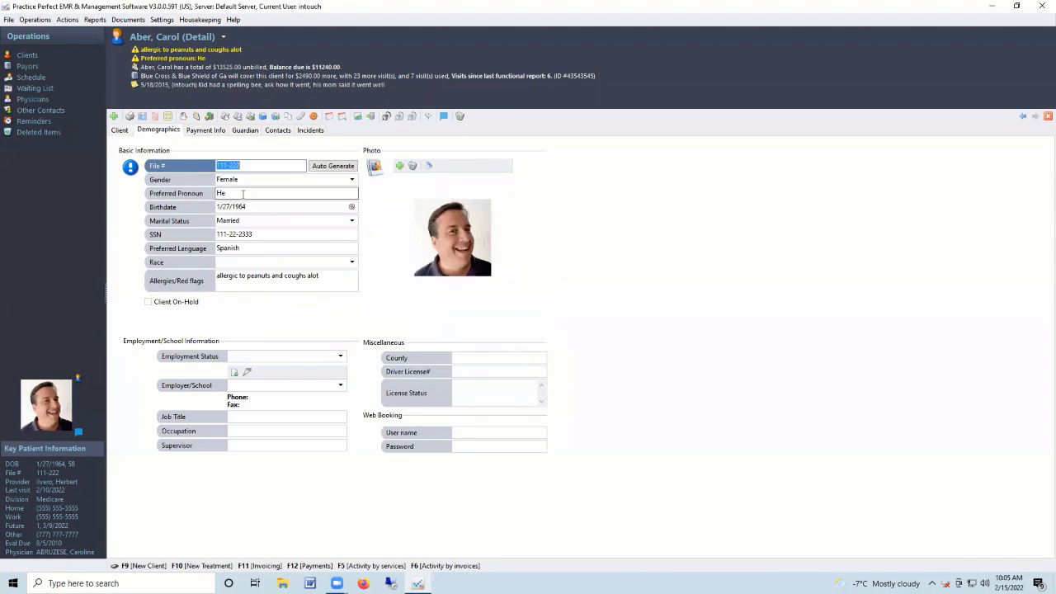
key(Tab)
key(Tab)
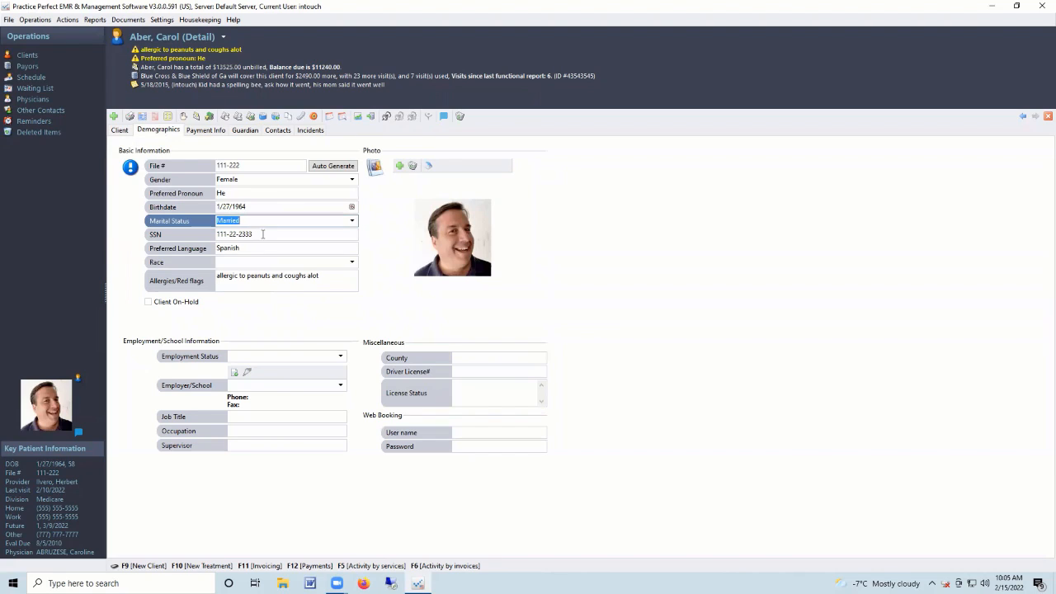
key(Tab)
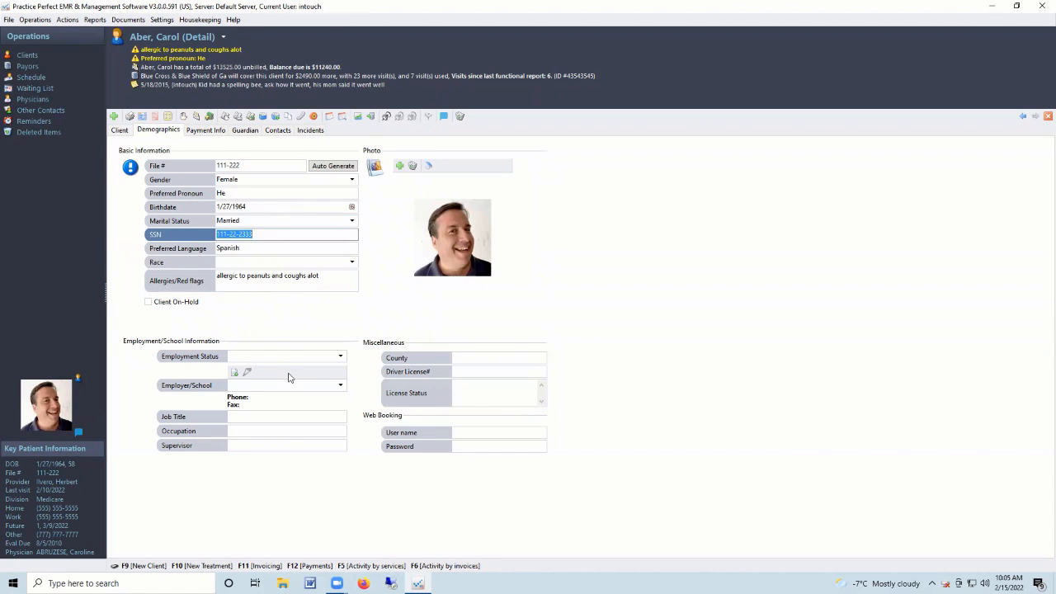
Browse the client's Guardian, Contacts and Incidents pages, comparing the OT balance and slip-and-fall incidents.
click(246, 130)
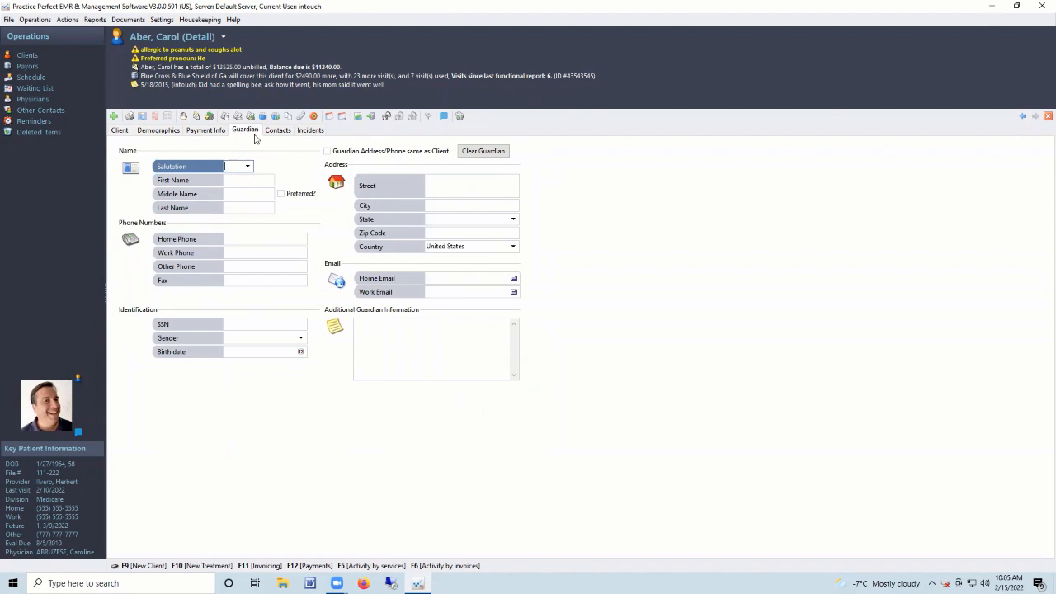
click(275, 132)
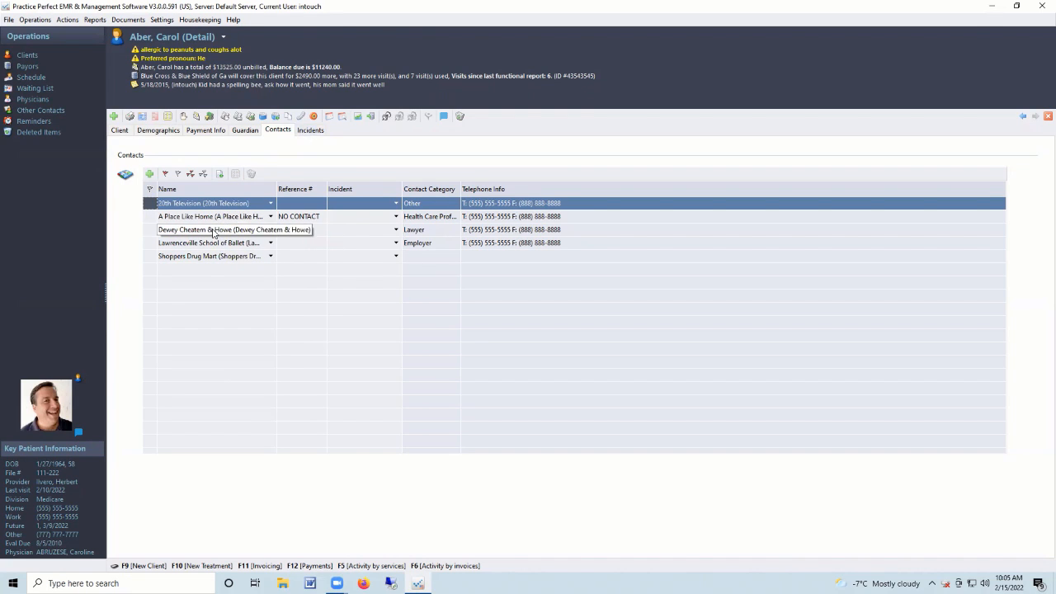
click(312, 132)
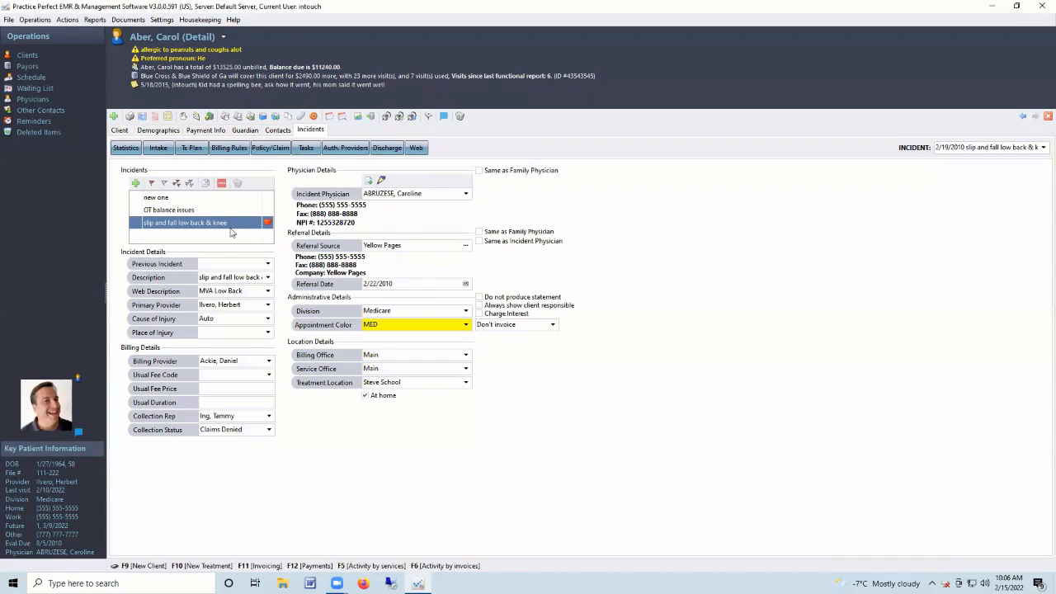
click(149, 211)
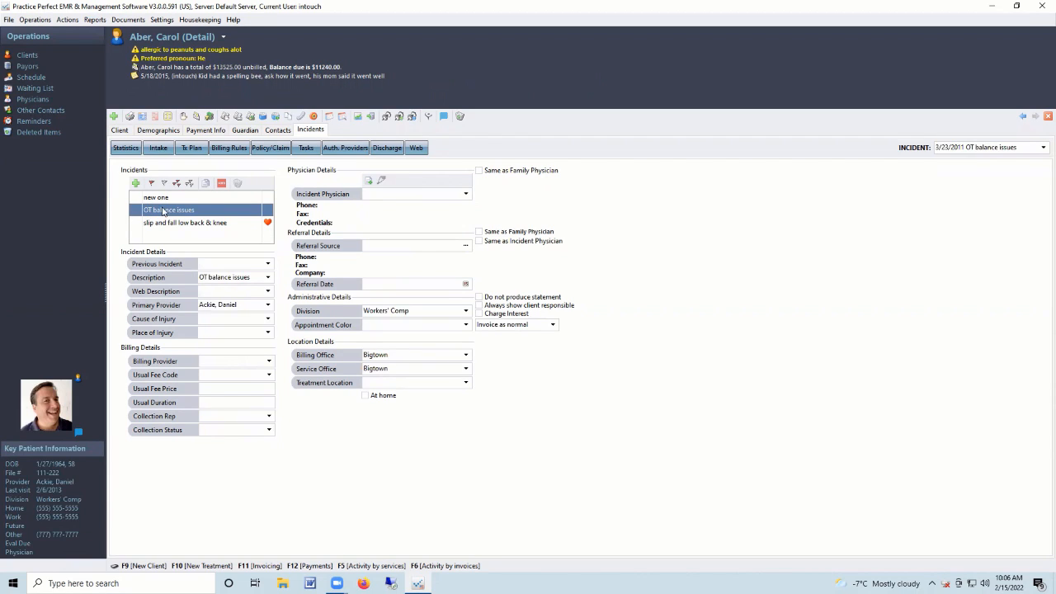
click(158, 223)
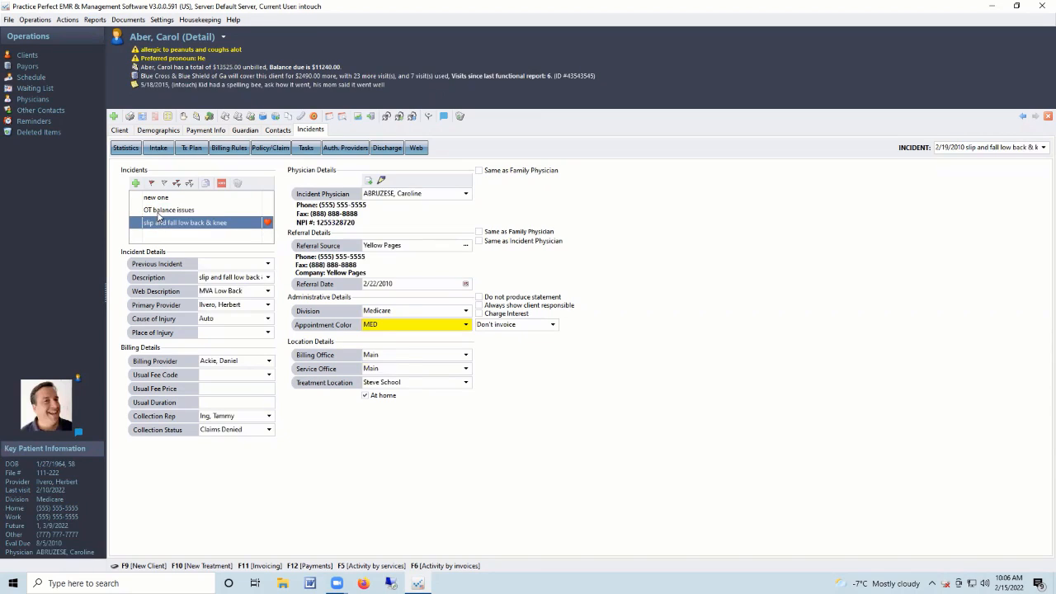
click(148, 211)
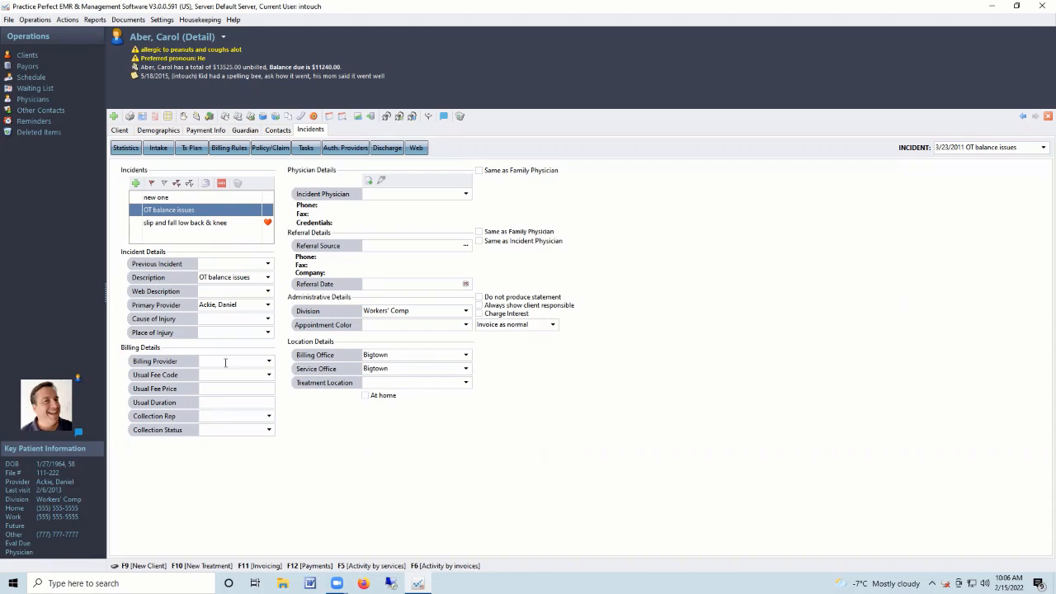
Review the slip and fall incident's description, provider, physician, referral source and office fields.
click(257, 278)
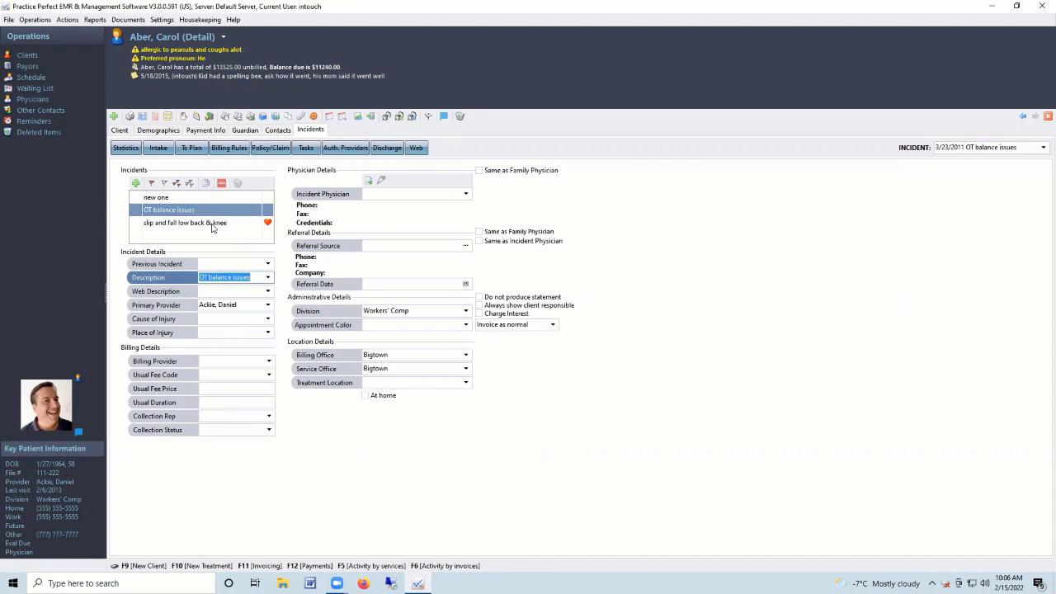
click(216, 223)
click(216, 277)
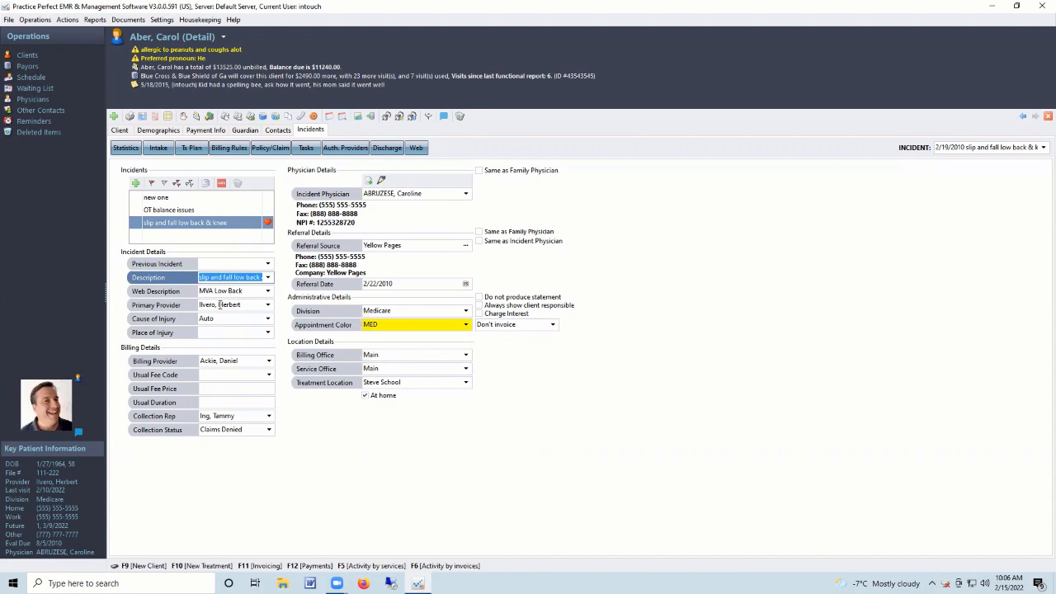
click(219, 305)
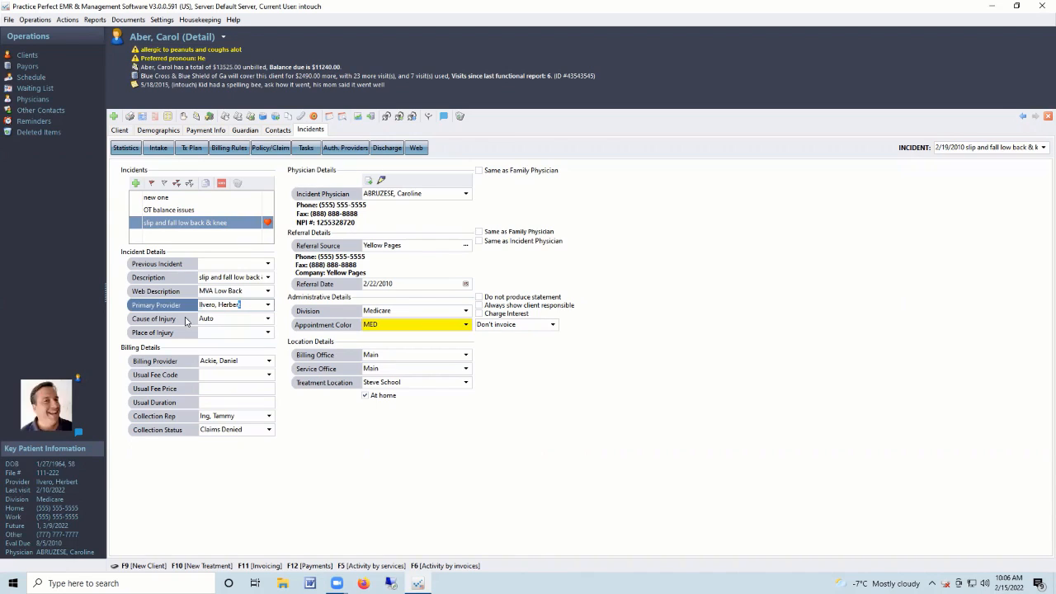
click(429, 194)
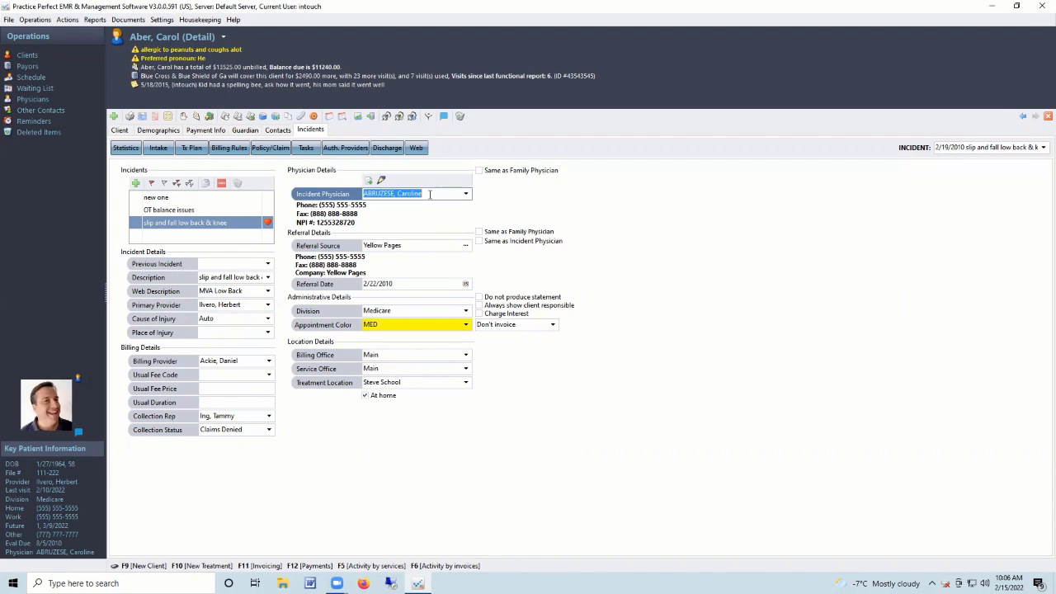
click(426, 245)
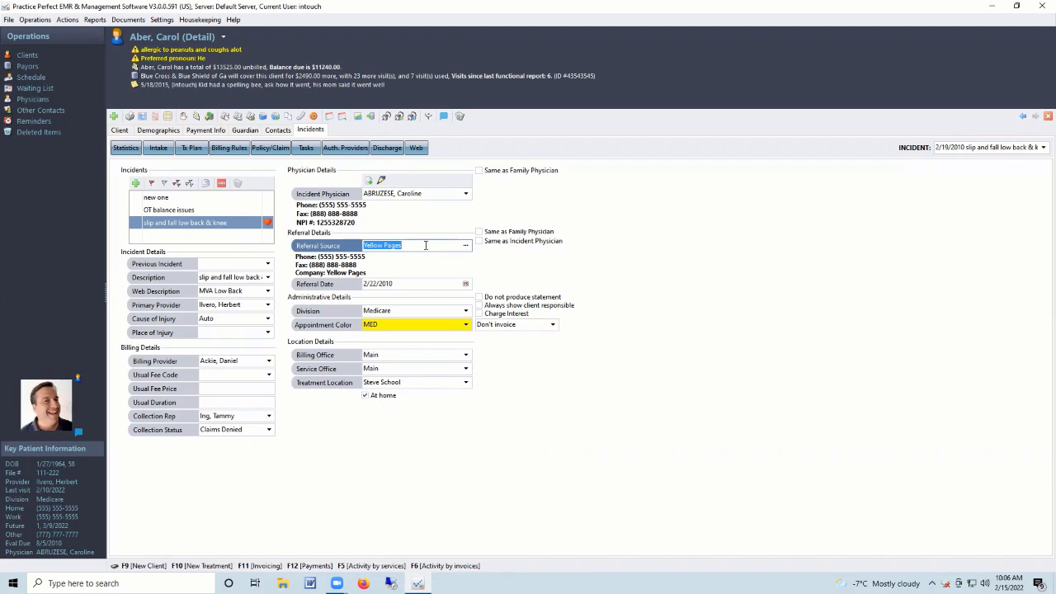
click(448, 196)
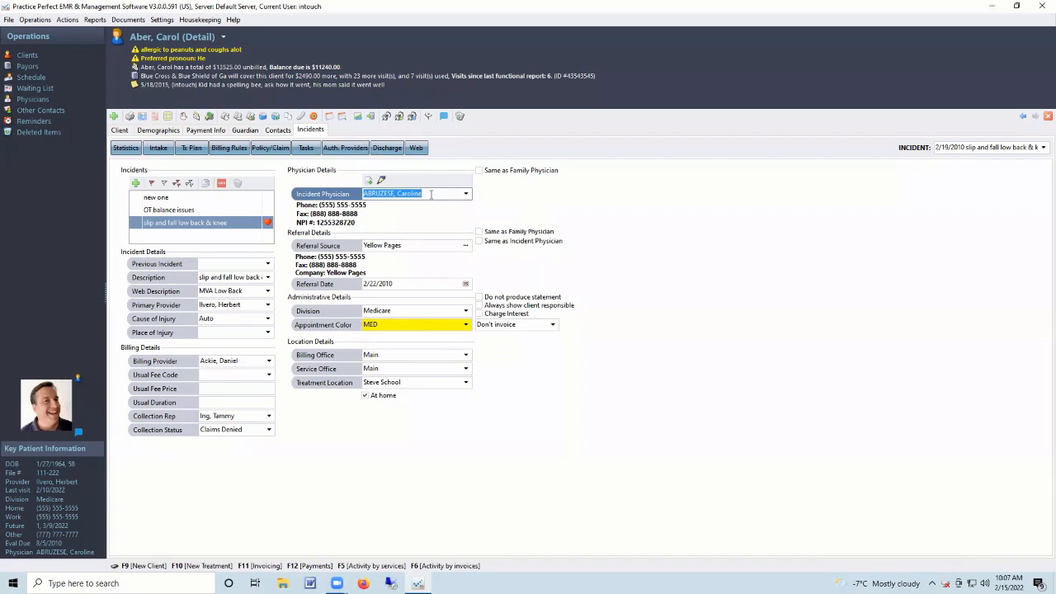
click(408, 245)
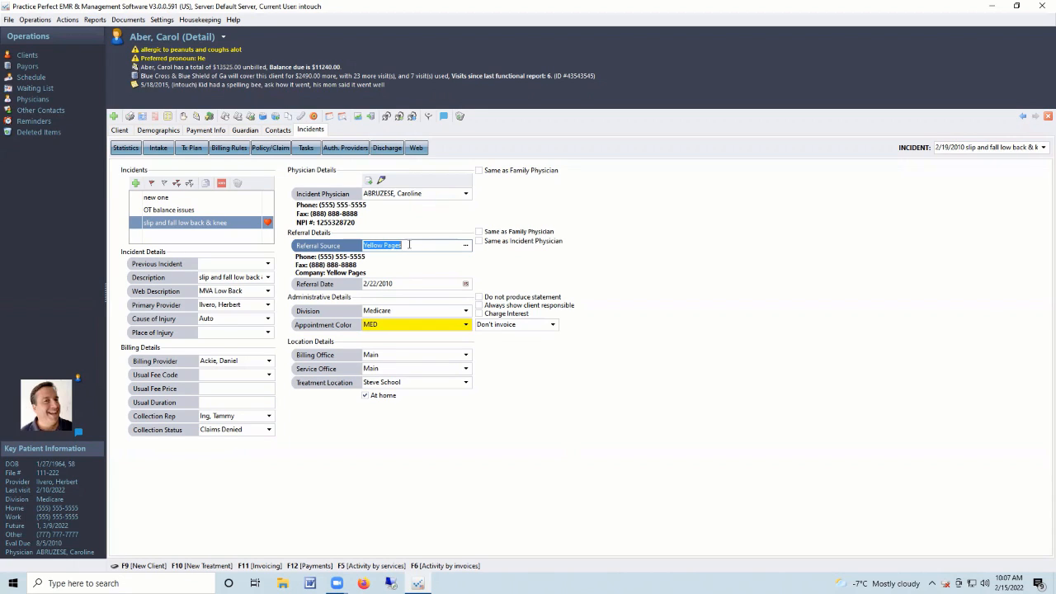
click(392, 355)
key(Tab)
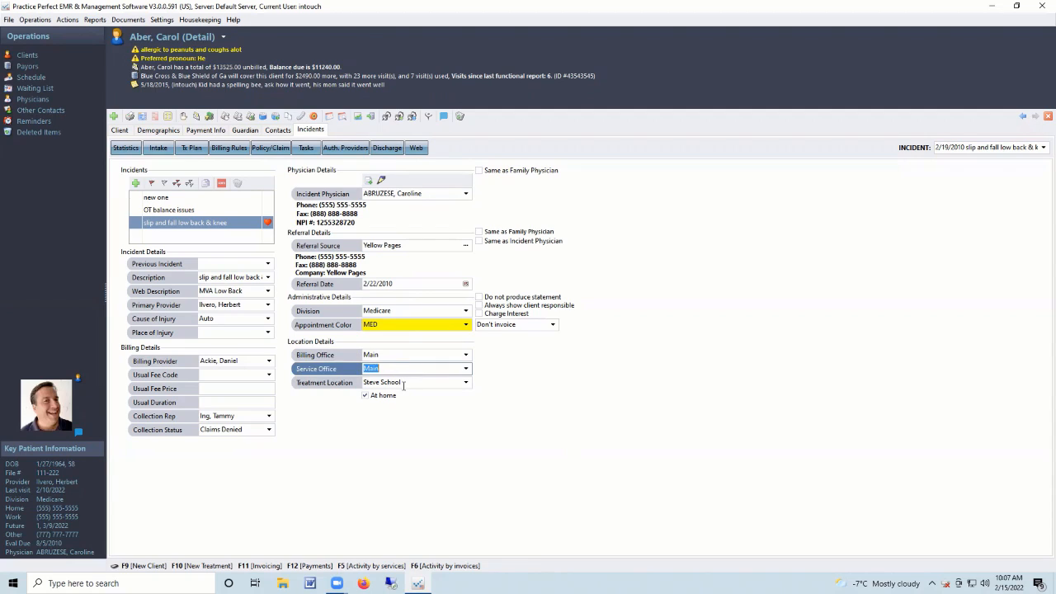
key(Tab)
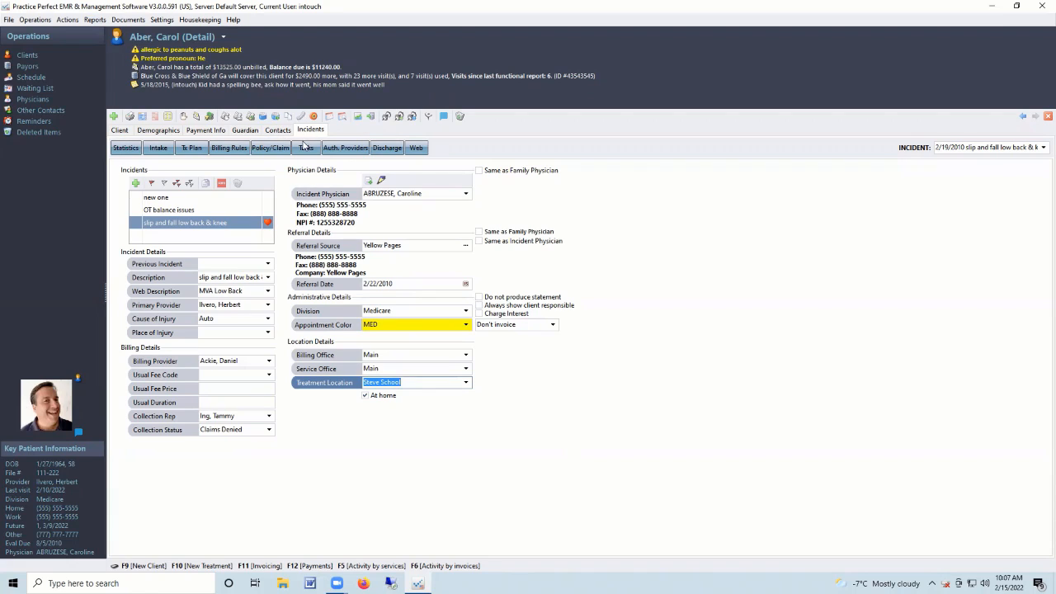
View the incident's Statistics, Intake, Tx Plan and Billing Rules pages.
click(132, 151)
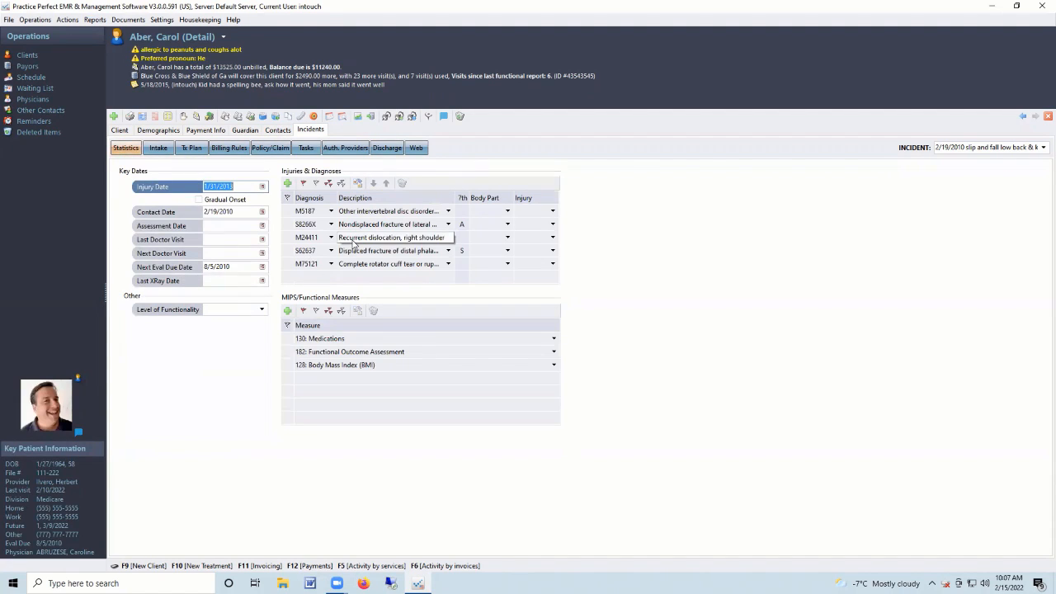
click(158, 149)
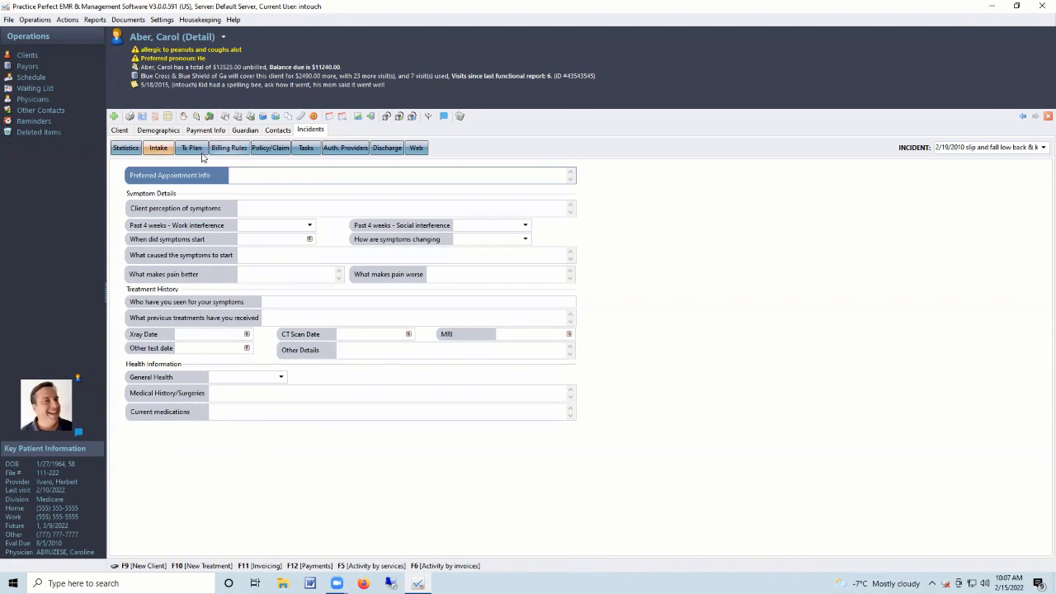
click(192, 148)
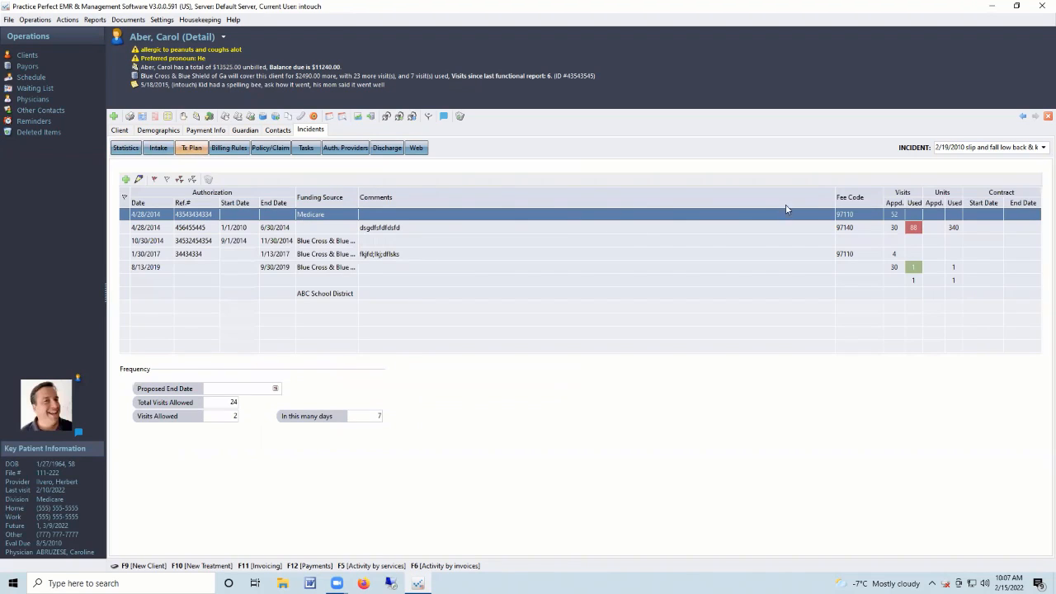
click(231, 149)
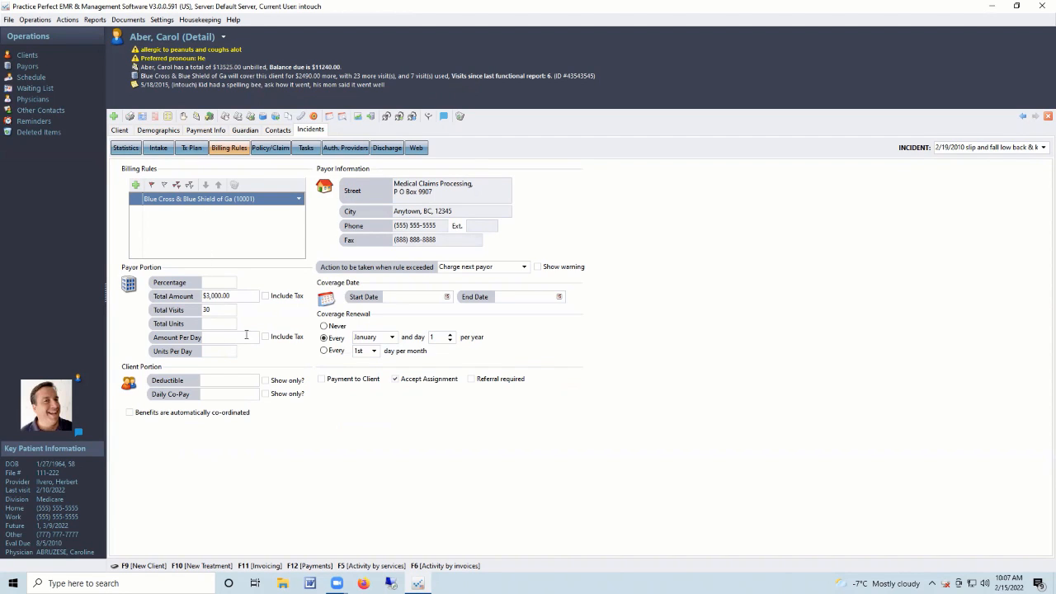
click(436, 297)
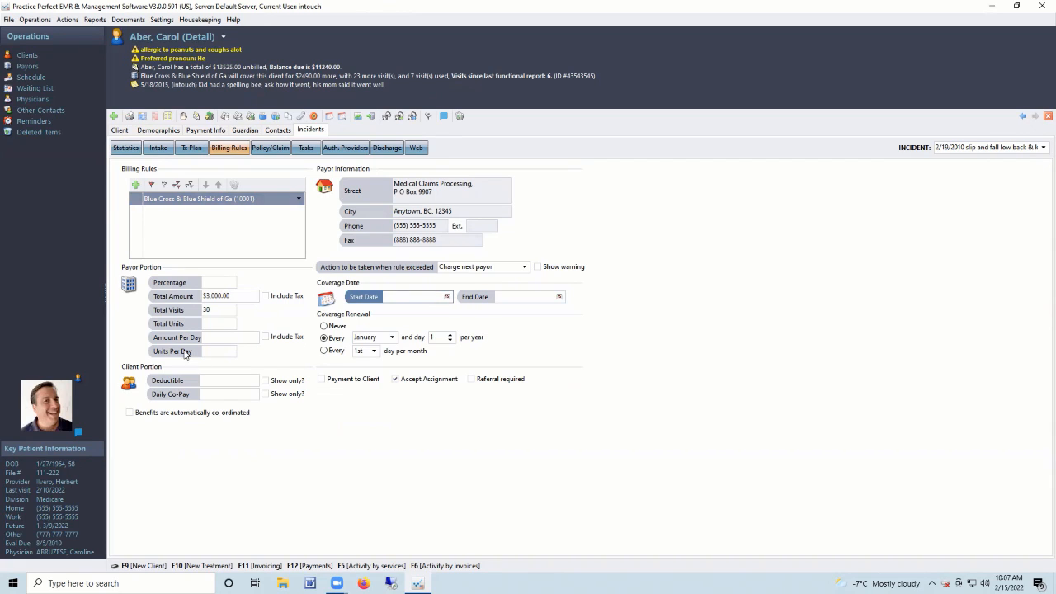
Check Policy/Claim and Authorized Providers, revisit Billing Rules, and bring up the 708-payor list.
click(270, 148)
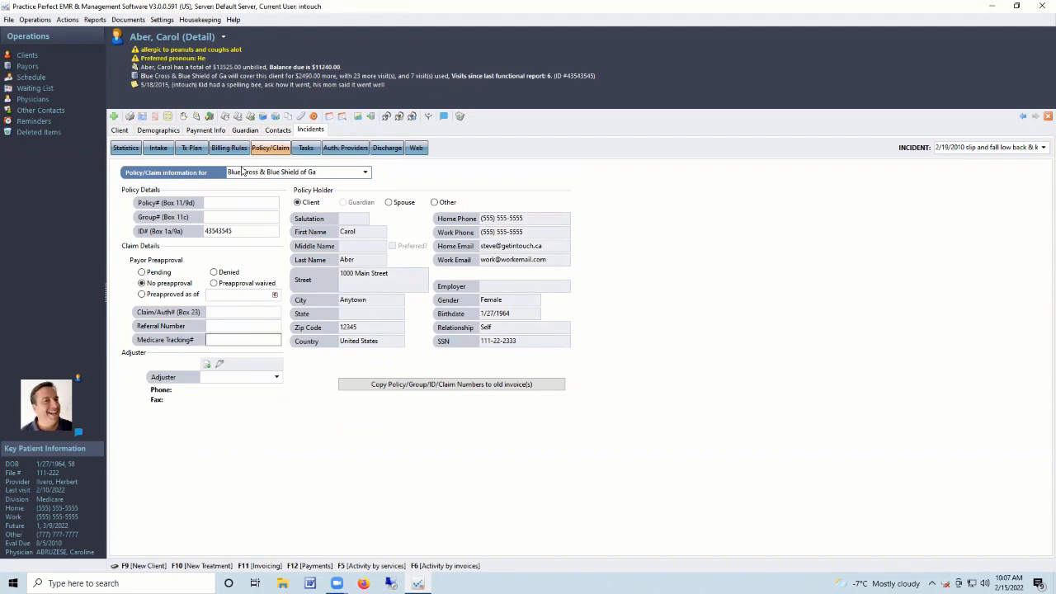
click(351, 152)
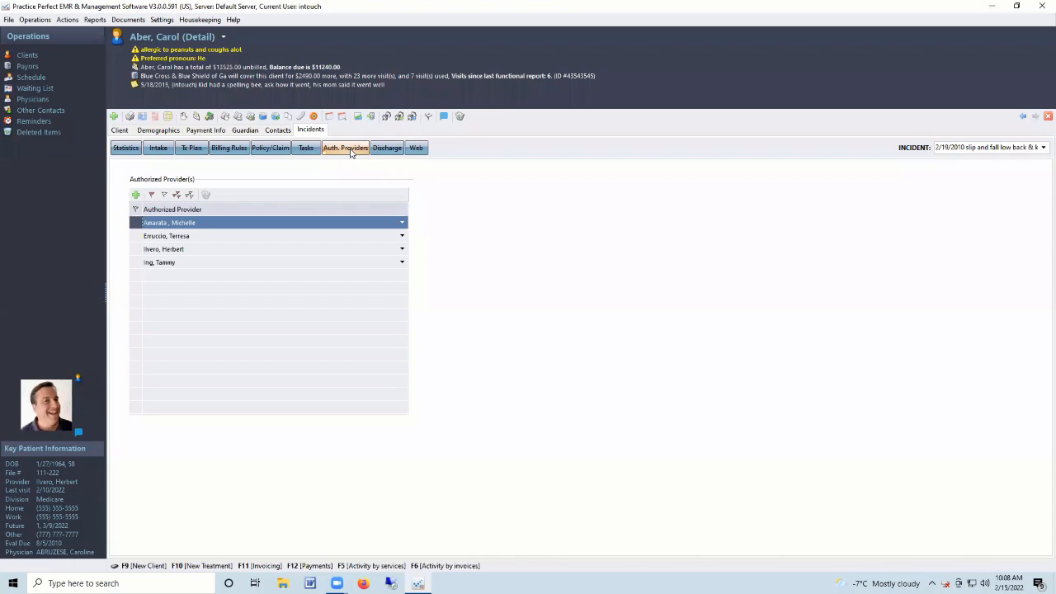
click(304, 132)
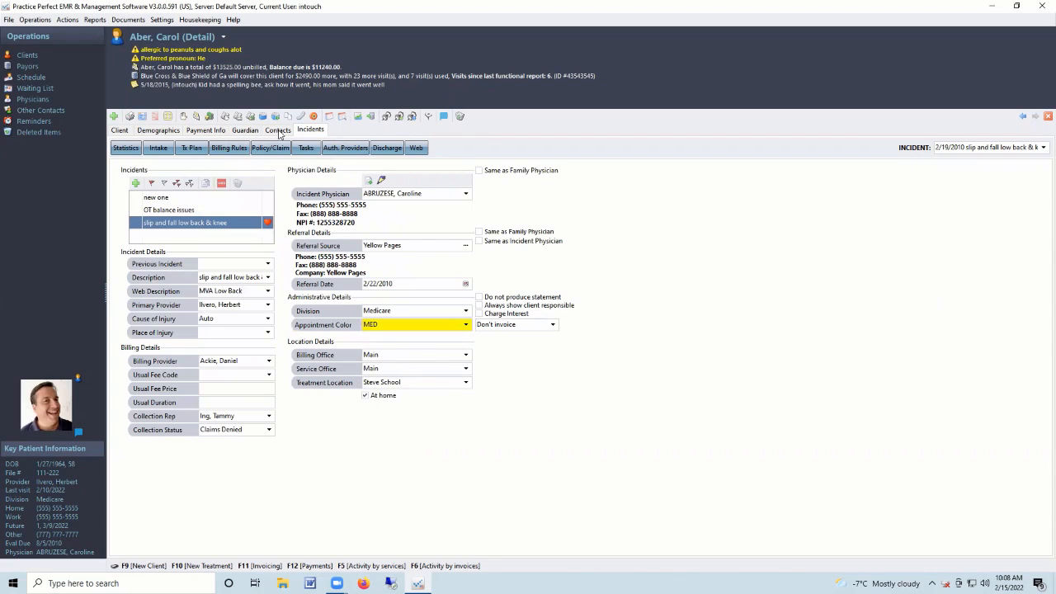
click(230, 151)
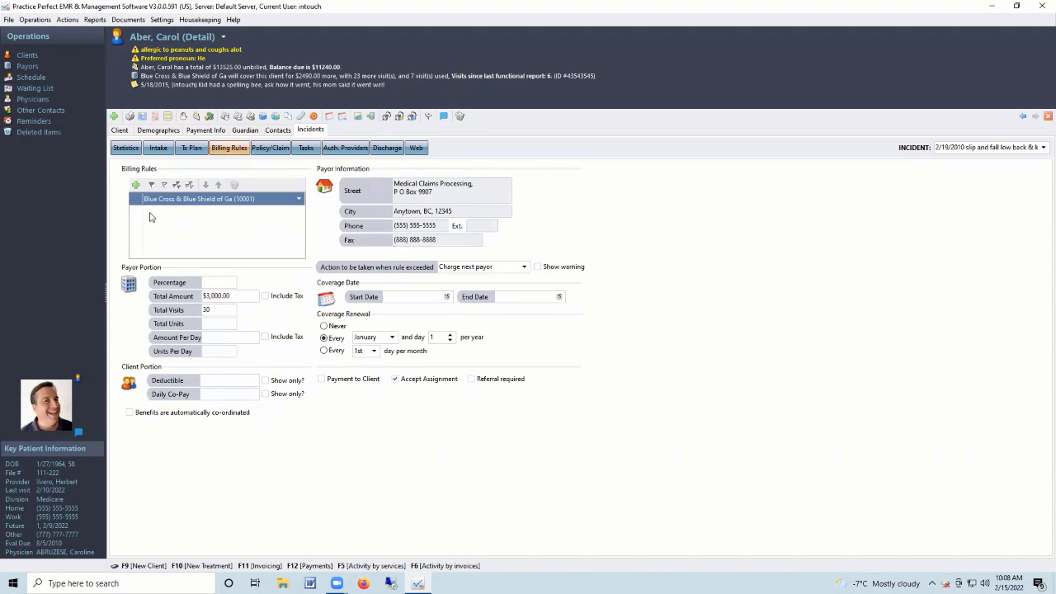
click(23, 69)
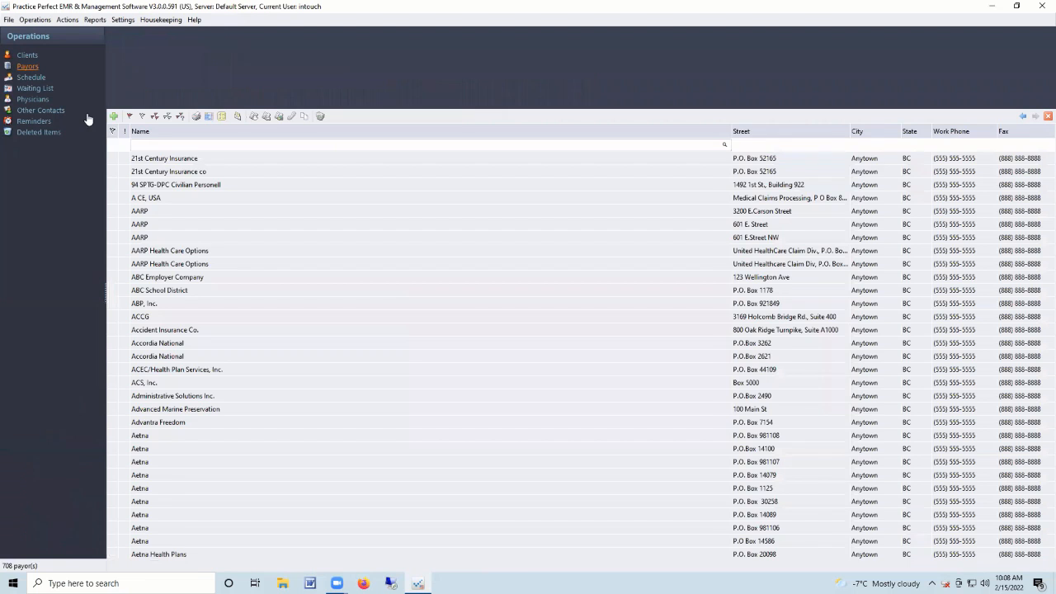
click(139, 144)
text(blue)
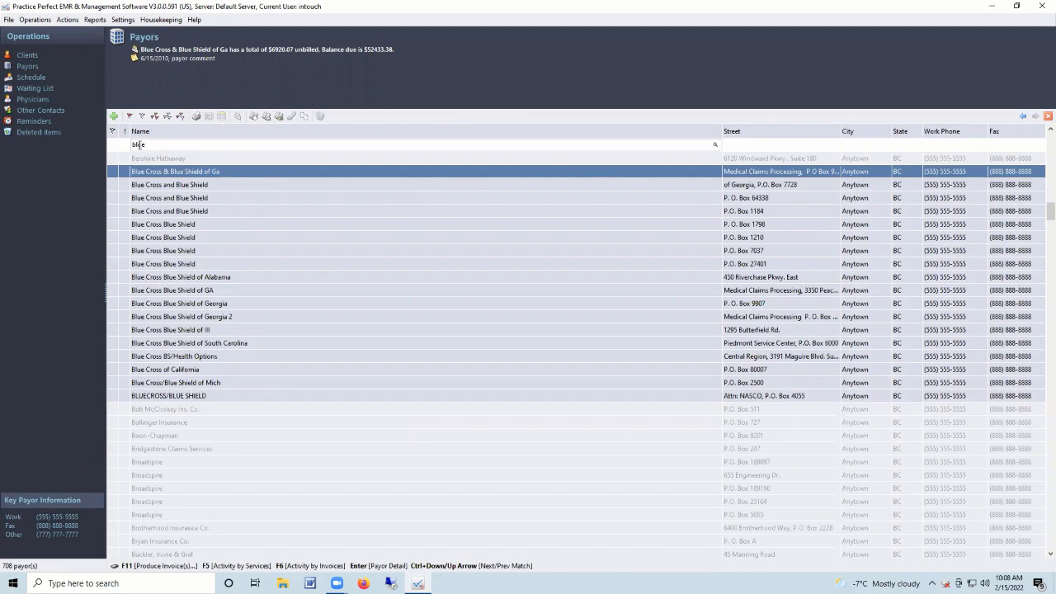
double_click(165, 171)
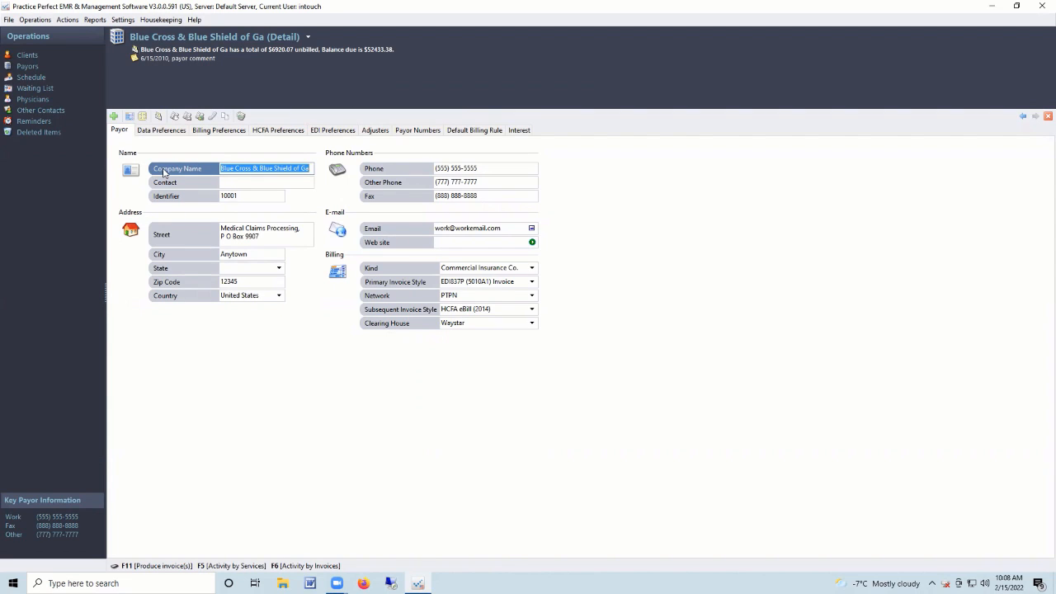
click(531, 309)
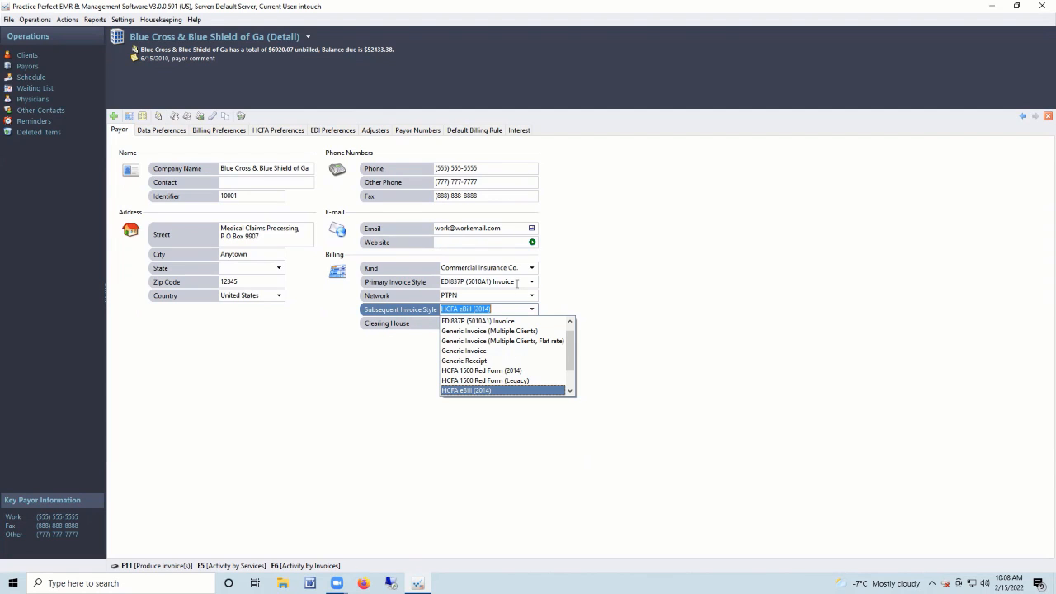
click(517, 283)
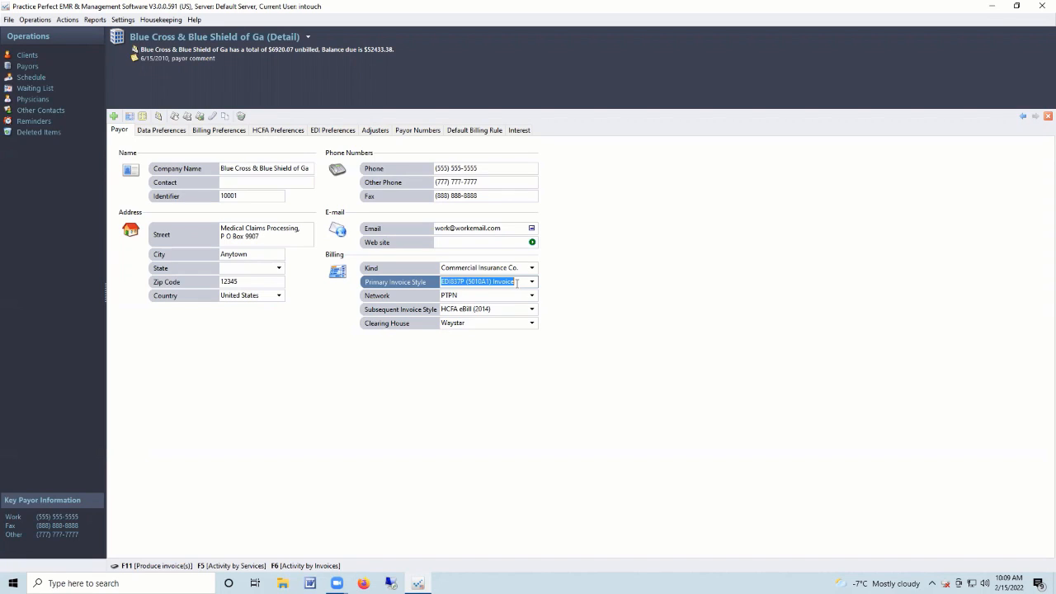
click(516, 283)
click(35, 79)
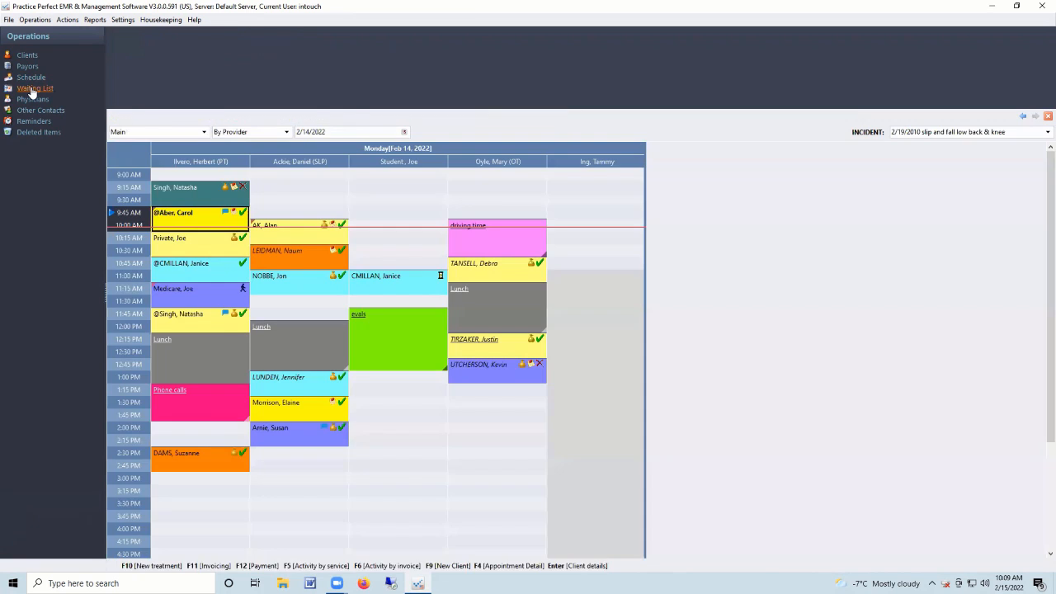
Look at the Waiting List, then select physicians in the Physicians list to see their notes.
click(33, 89)
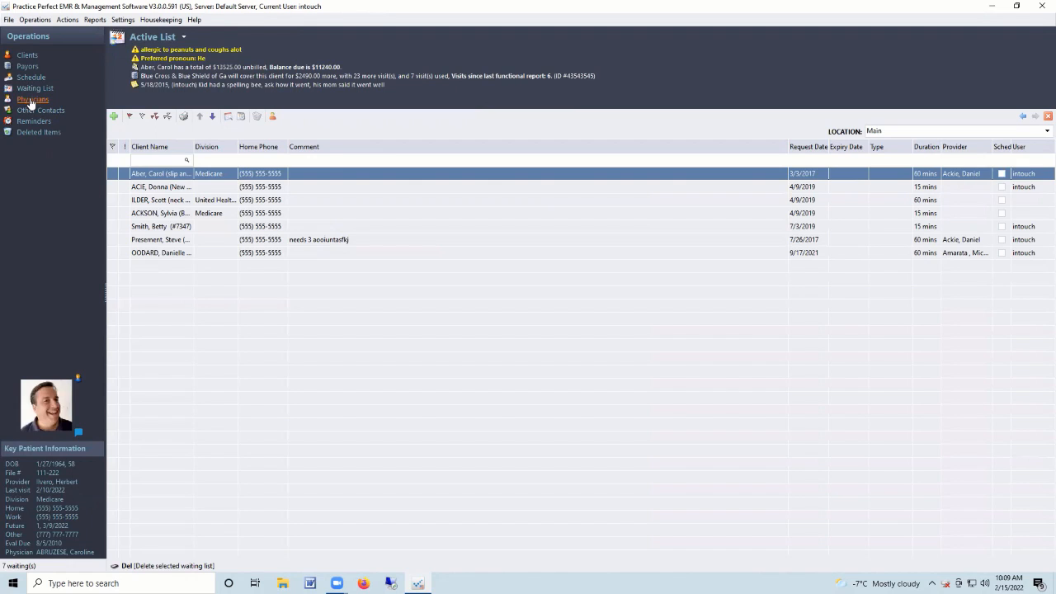
click(31, 100)
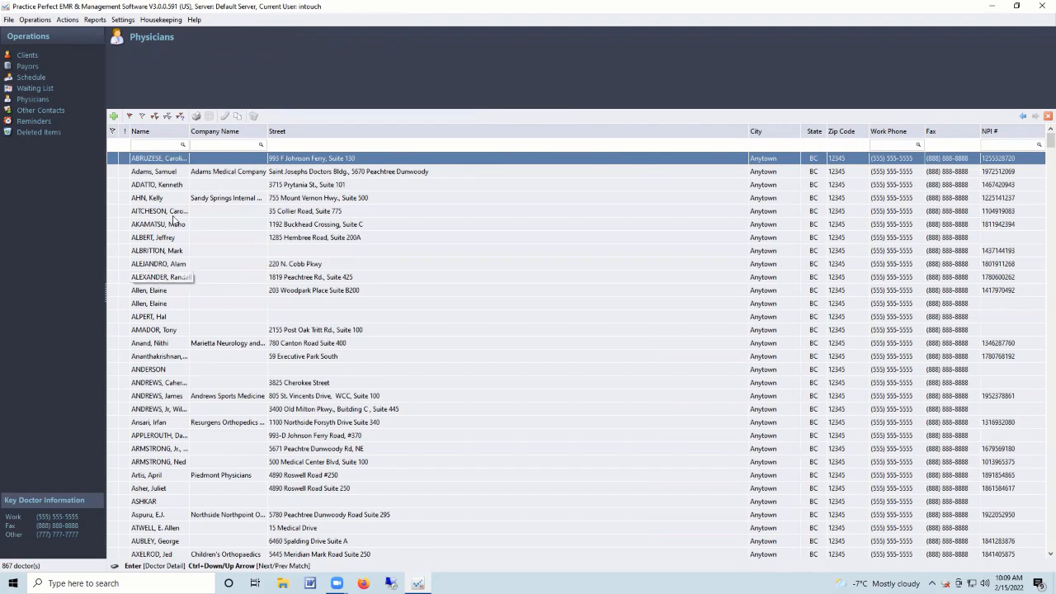
click(166, 172)
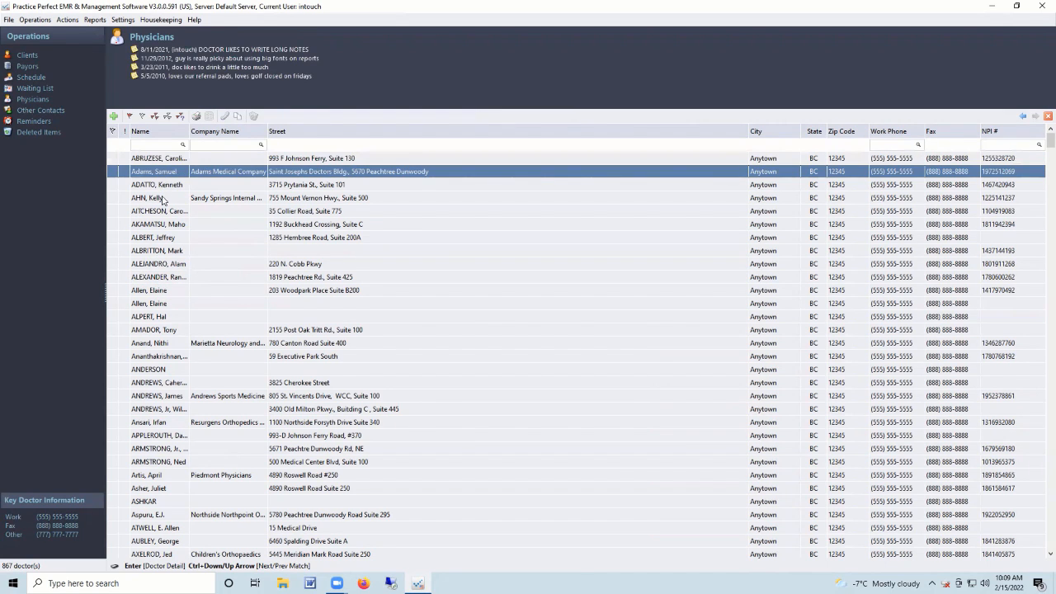
click(148, 238)
click(171, 175)
Open a physician's detail record, review the NPI # and notes, then return to the Physicians list.
double_click(175, 172)
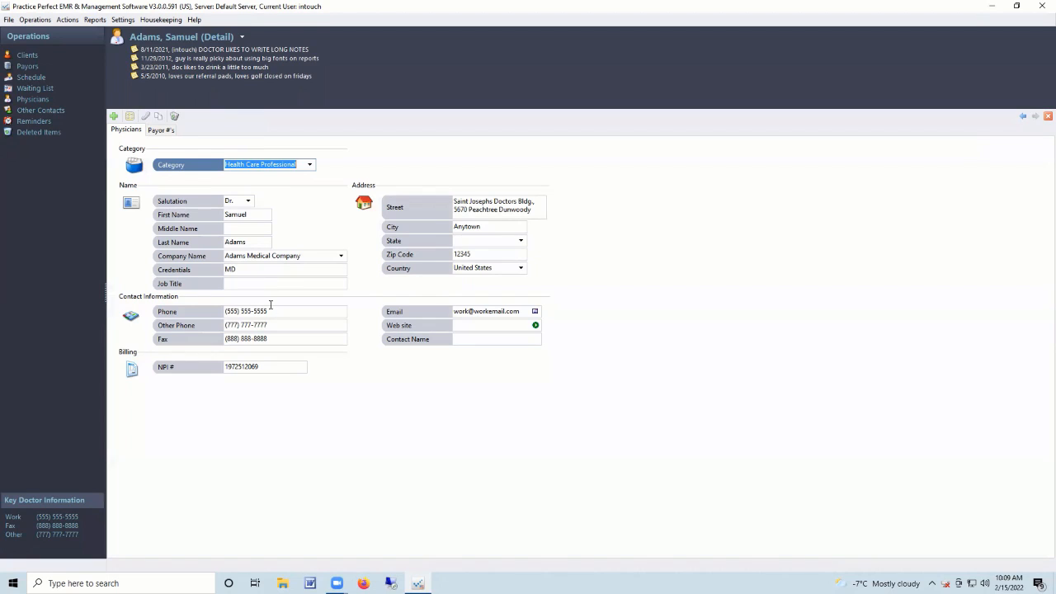
click(284, 372)
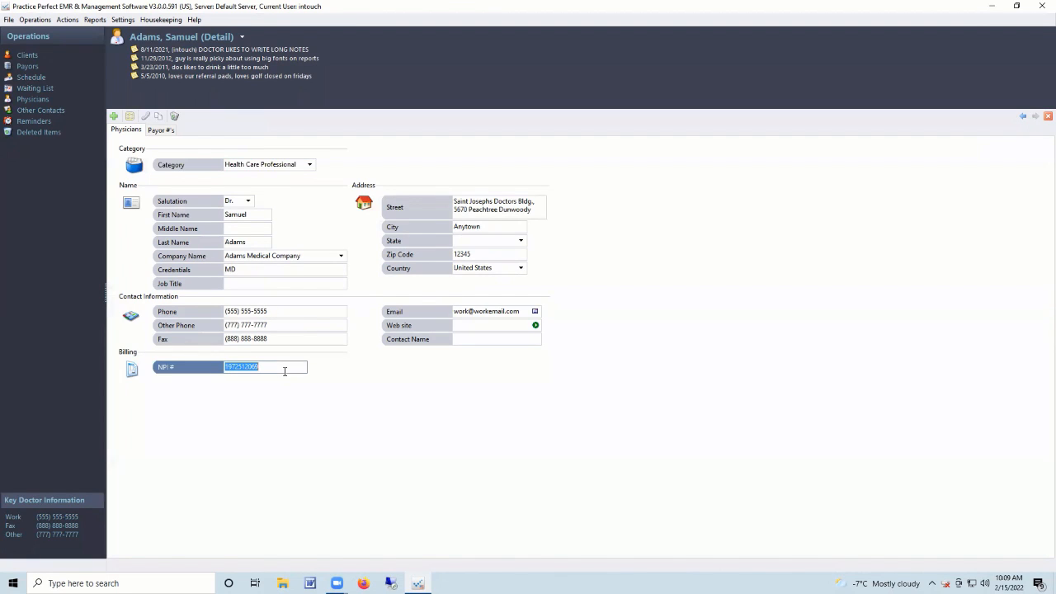
click(263, 51)
click(262, 58)
click(258, 66)
click(259, 75)
click(259, 51)
click(259, 58)
click(256, 66)
click(259, 75)
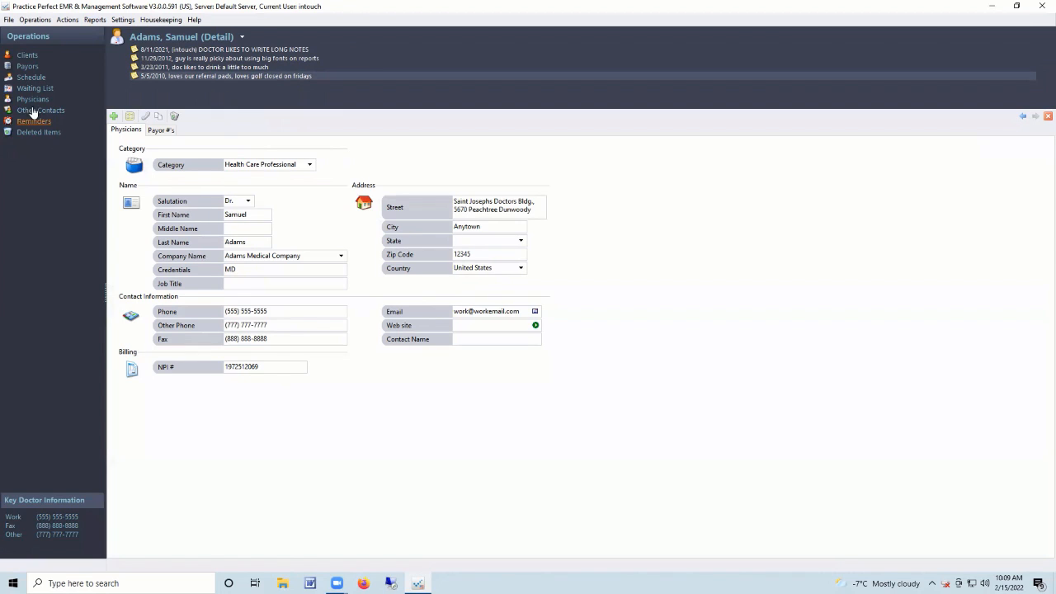
click(26, 56)
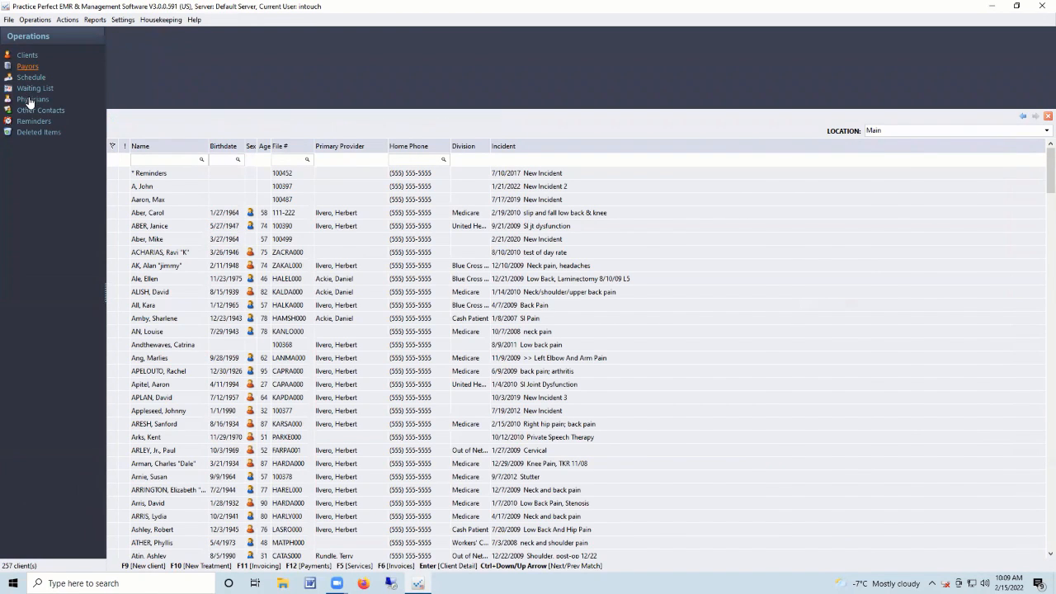
click(33, 99)
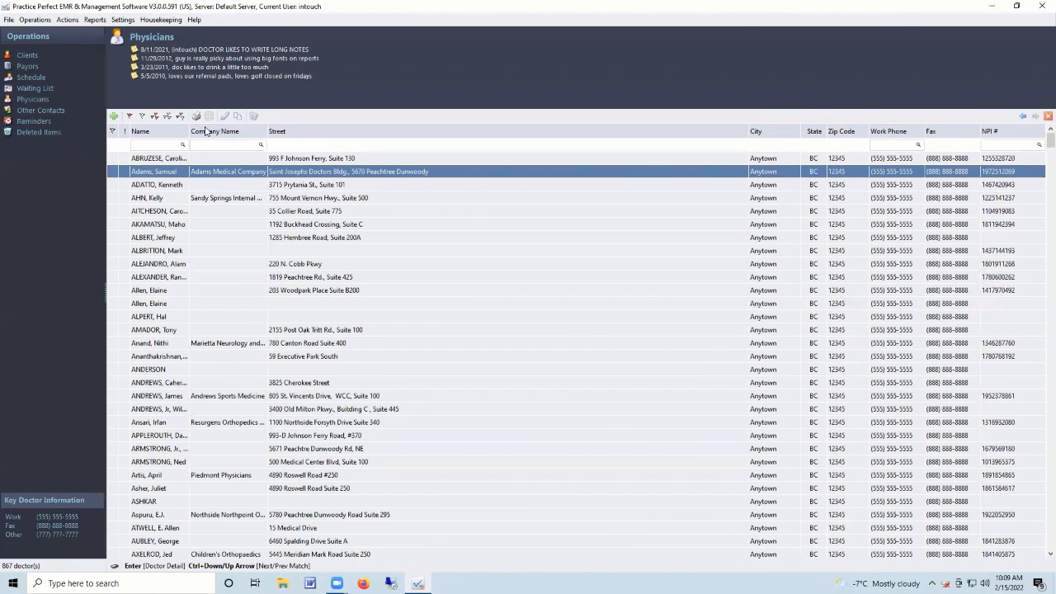
Flag all 867 physicians, preview their mailing labels, then show the Other Contacts list.
click(112, 160)
click(167, 117)
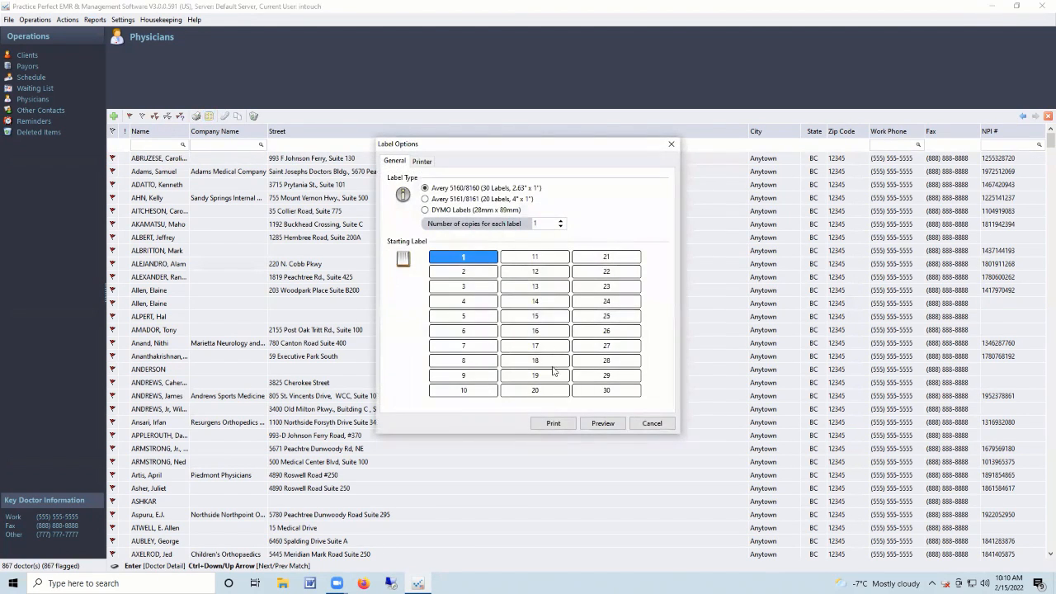
click(600, 423)
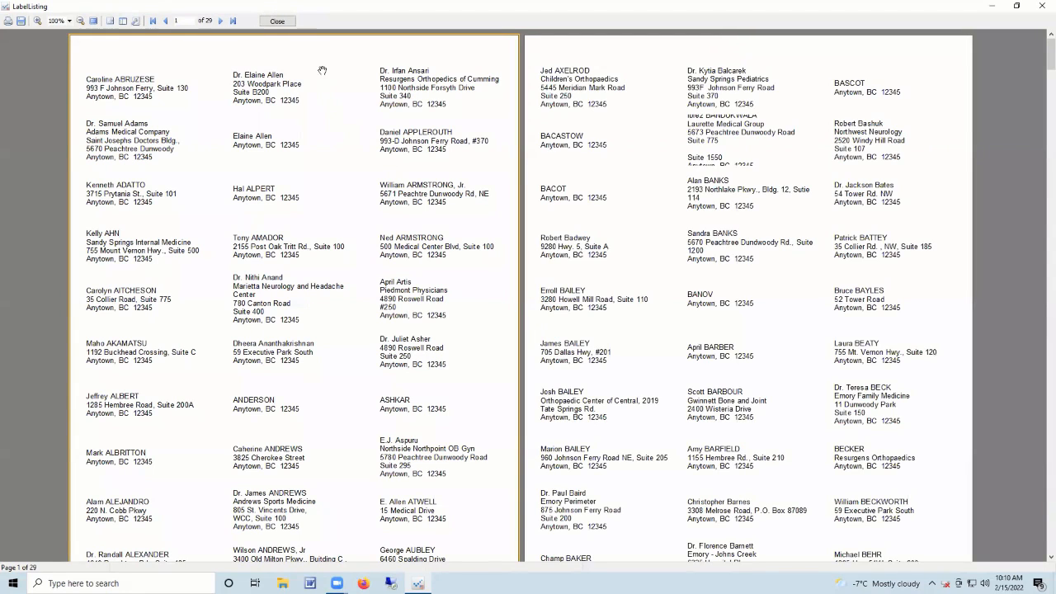
click(279, 21)
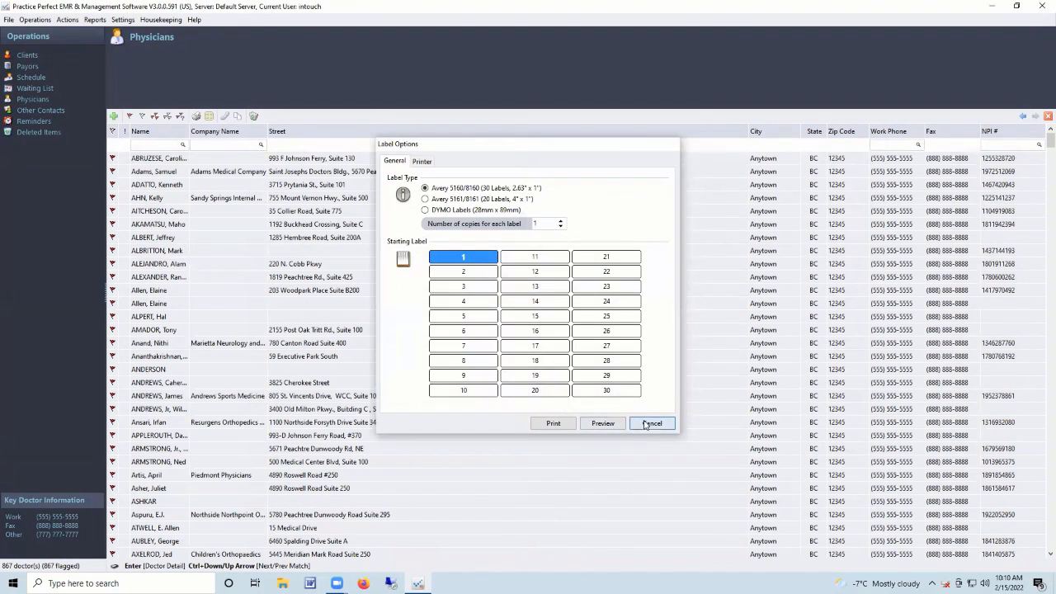
click(651, 424)
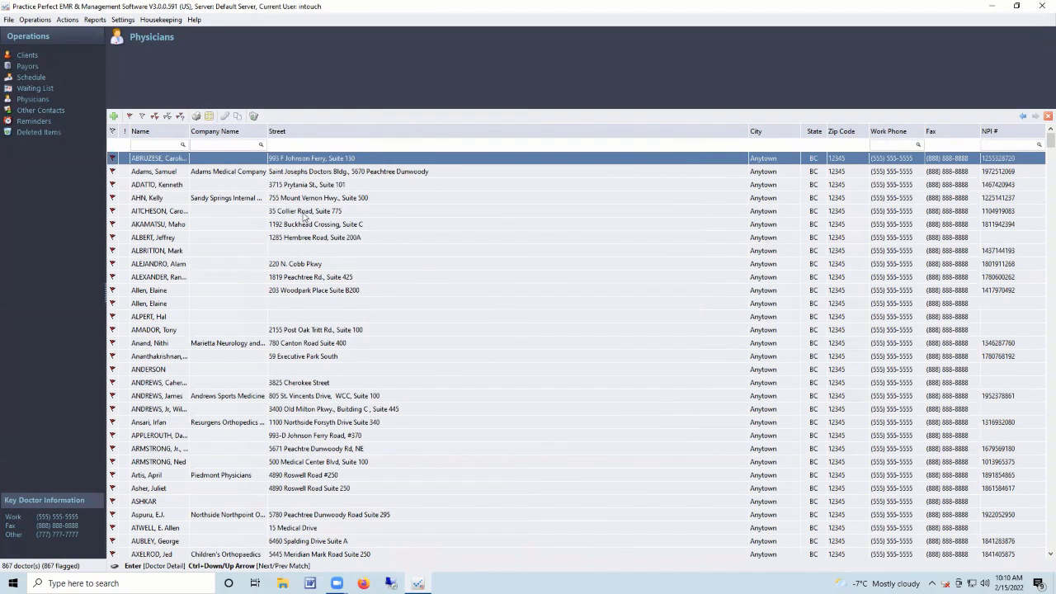
click(50, 115)
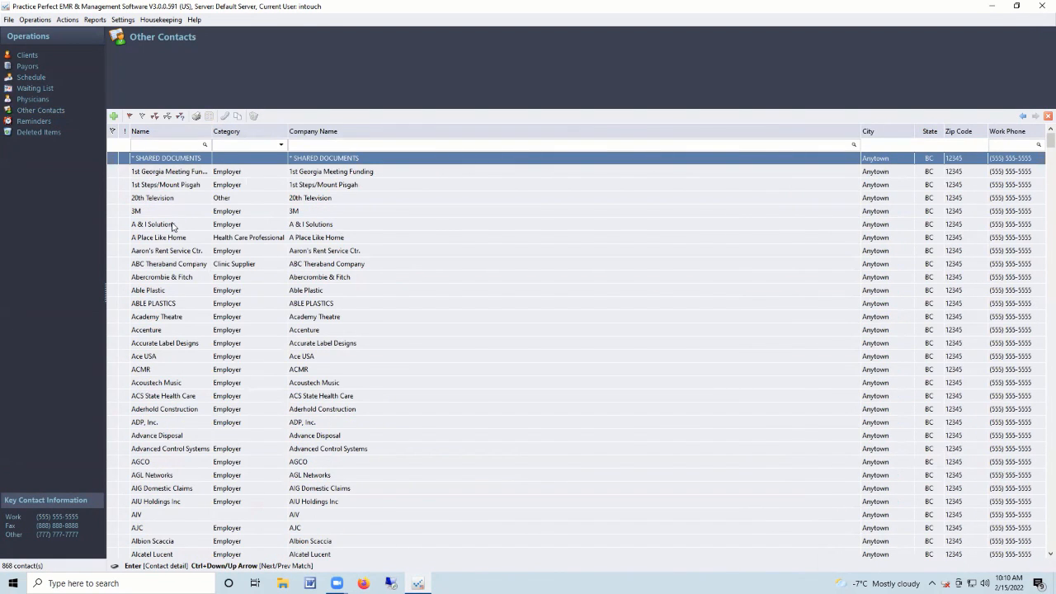
View the ABC Theraband Company contact and its Therabands note, then pending reminders and clients.
click(174, 264)
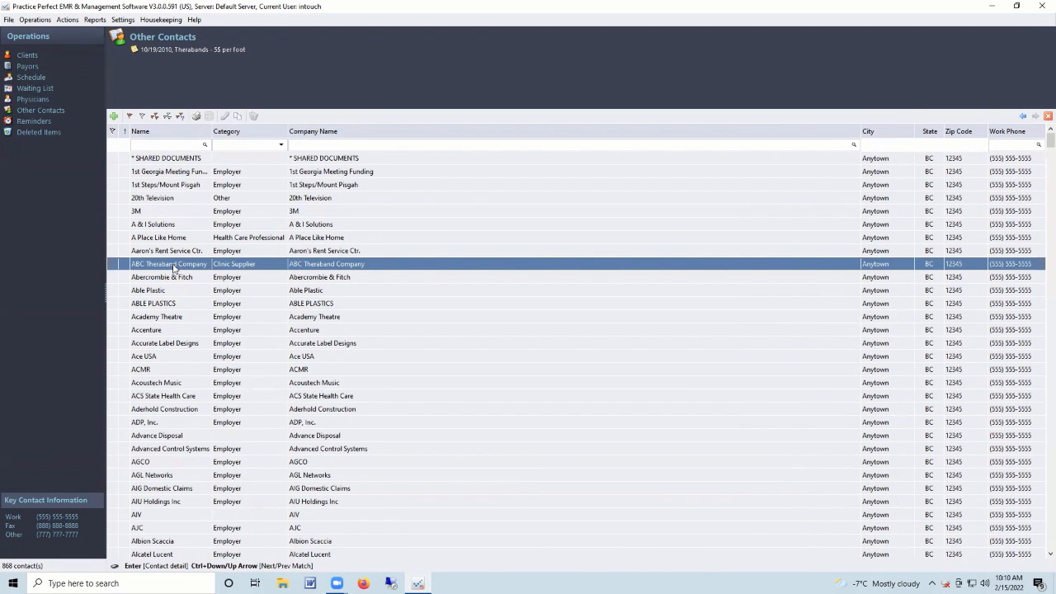
double_click(174, 265)
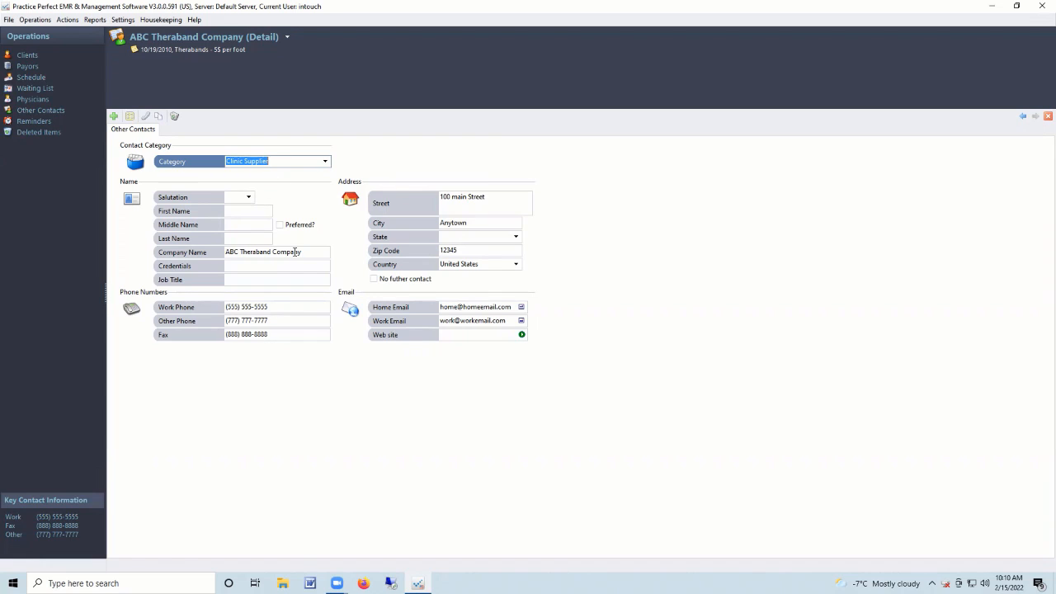
click(209, 53)
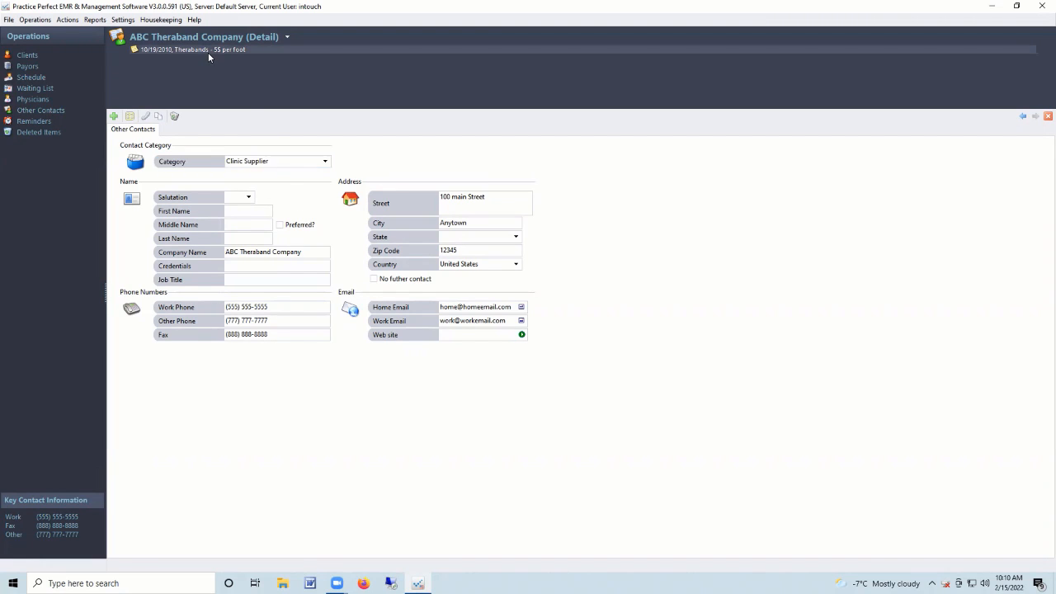
click(43, 126)
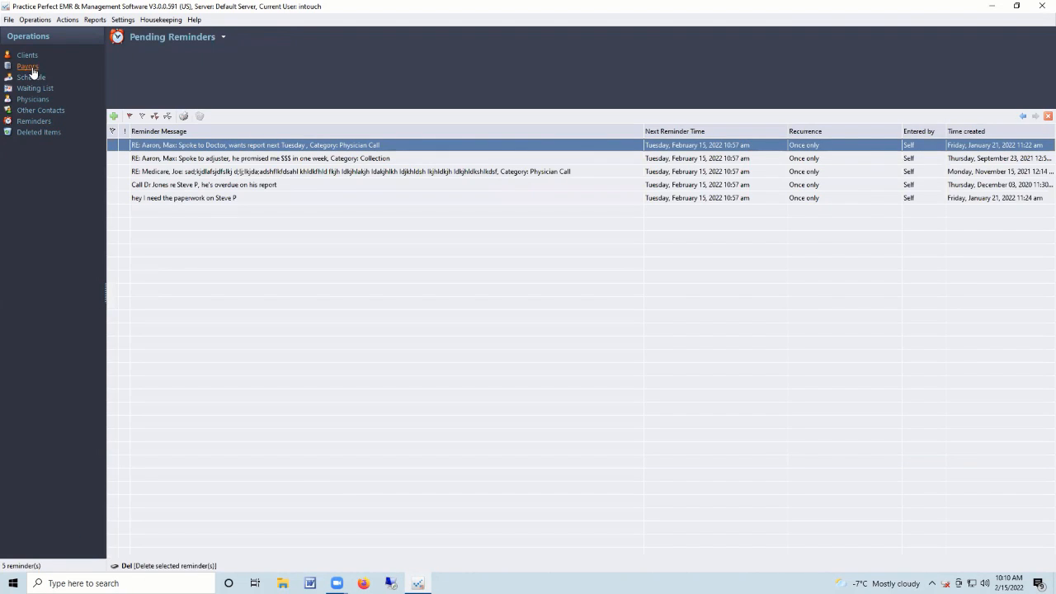
click(29, 56)
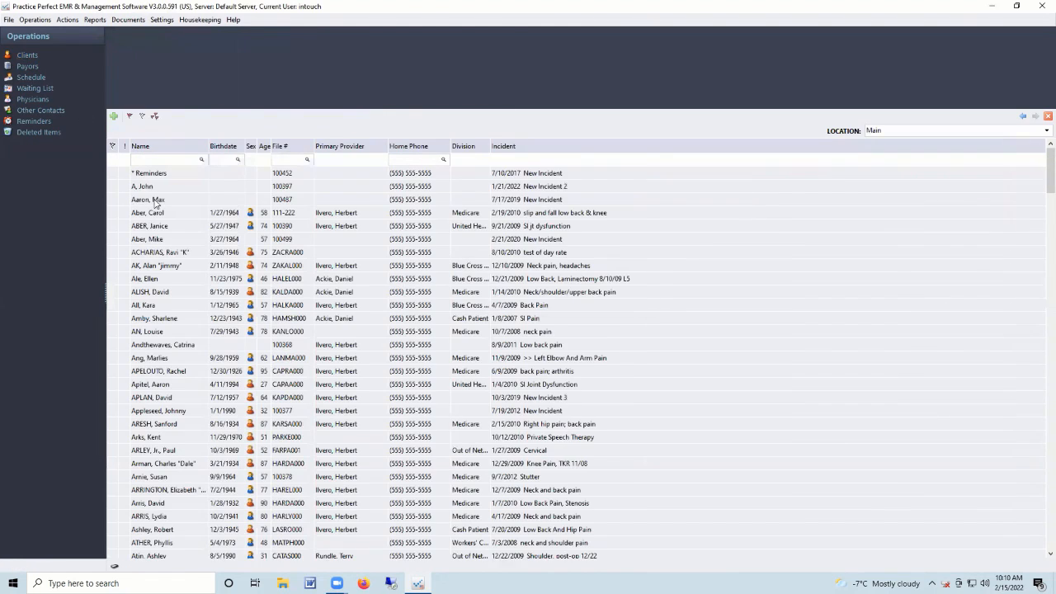
Open a client's contact logs, flag the 1/21/2022 entry, and open it for editing.
click(153, 200)
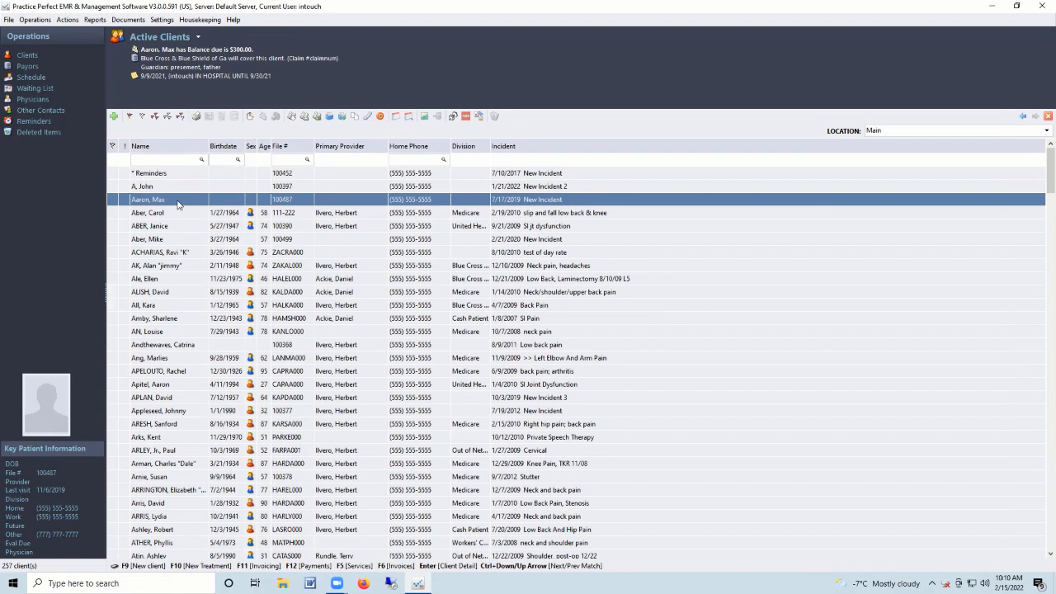
click(369, 117)
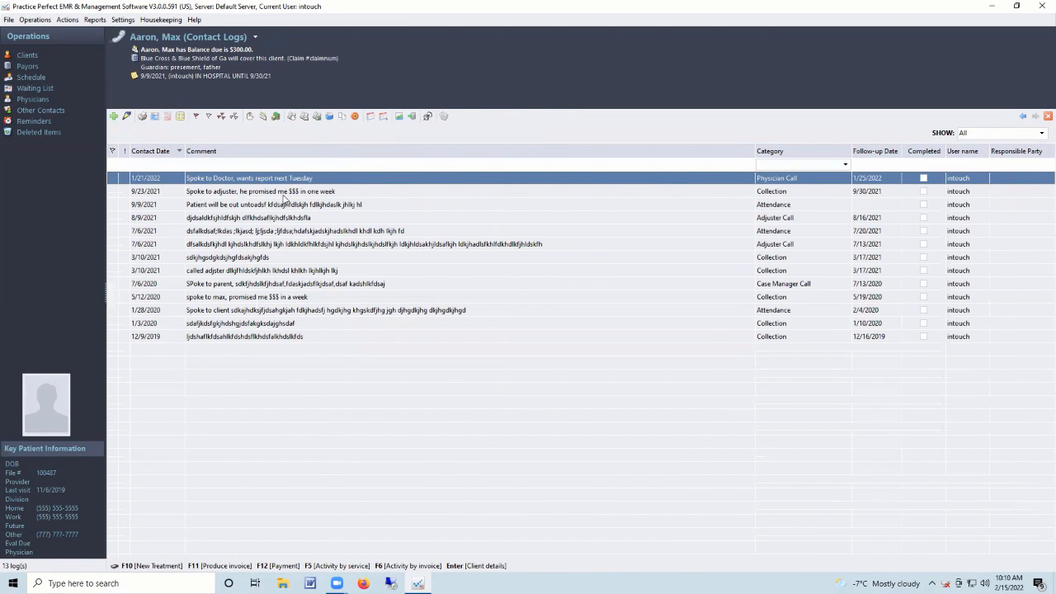
click(283, 194)
click(219, 180)
click(113, 178)
click(126, 115)
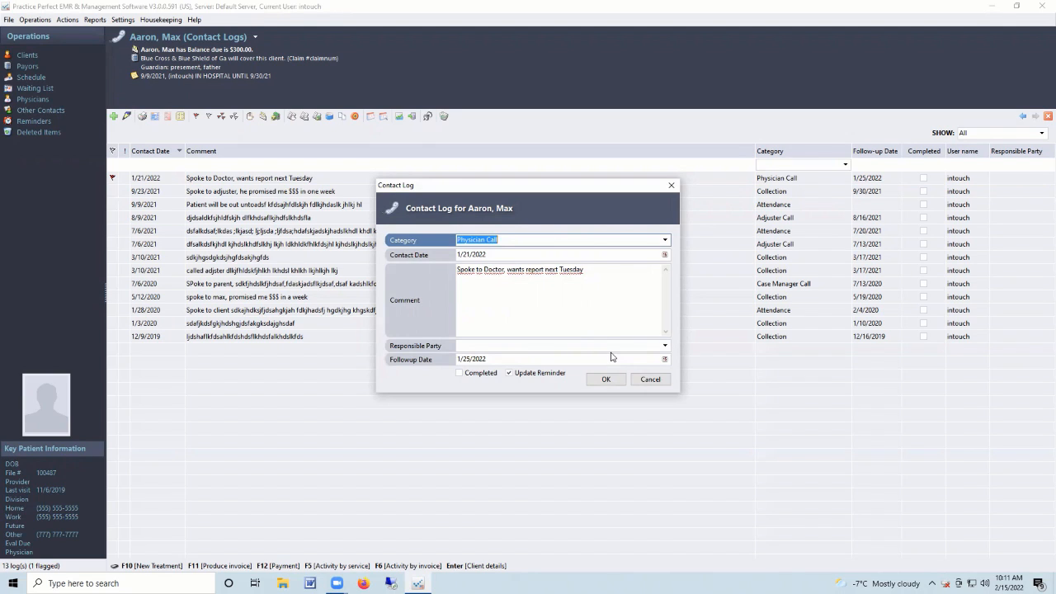
Review the comment and 1/25/2022 follow-up date, then save the 1/21/2022 contact log entry.
click(481, 275)
click(519, 282)
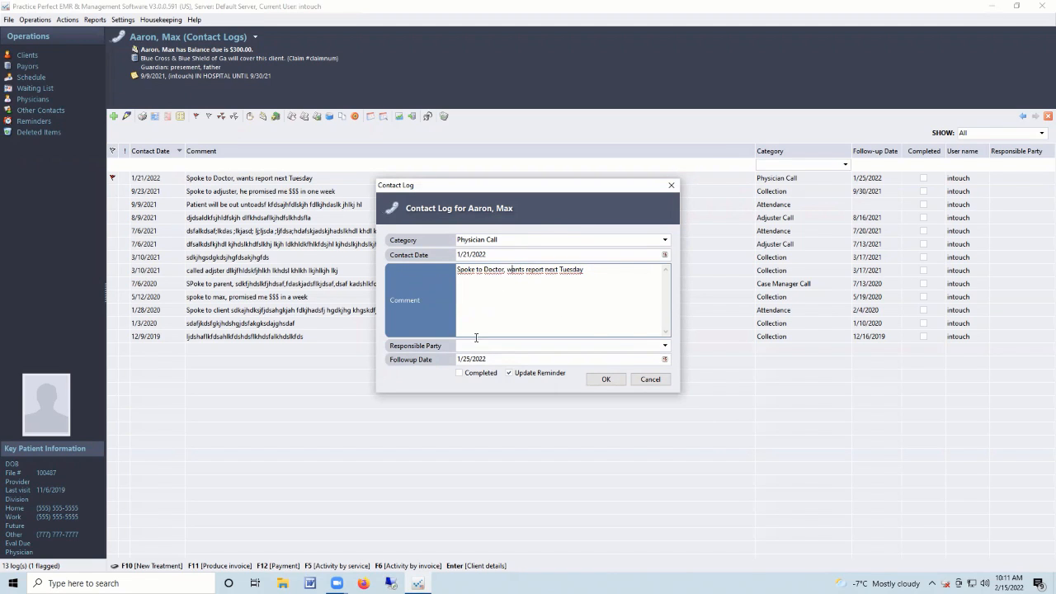
click(489, 358)
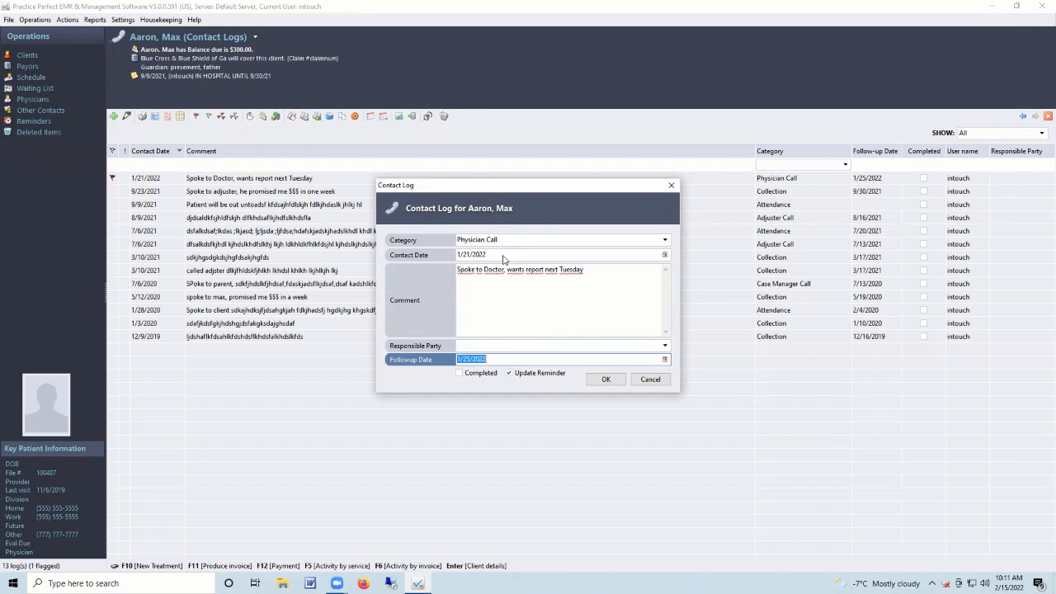
click(496, 360)
click(605, 380)
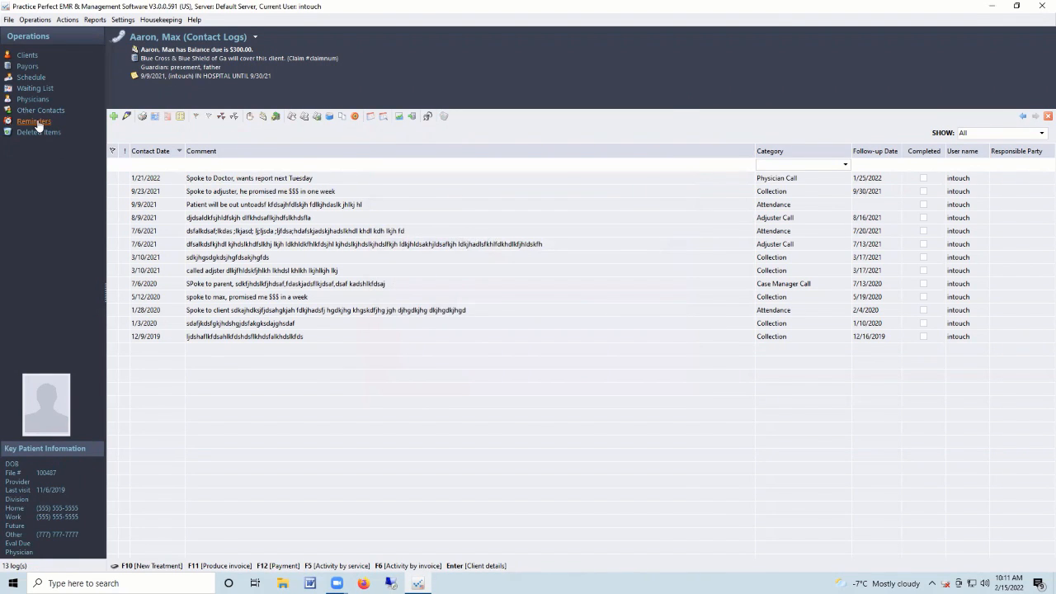
Open the pending reminder about the overdue report for editing.
click(37, 122)
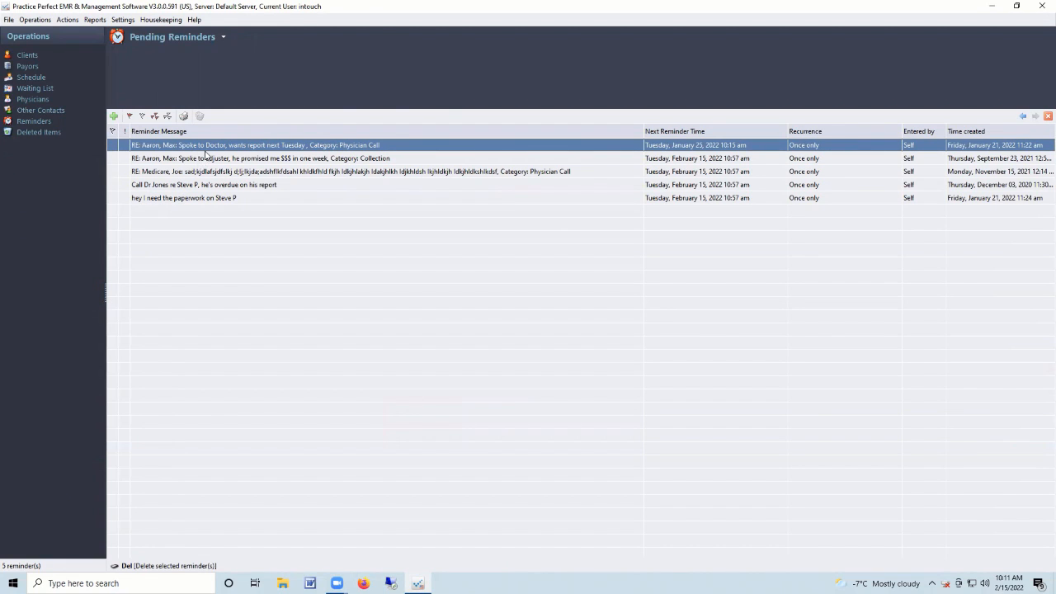
click(197, 186)
double_click(196, 186)
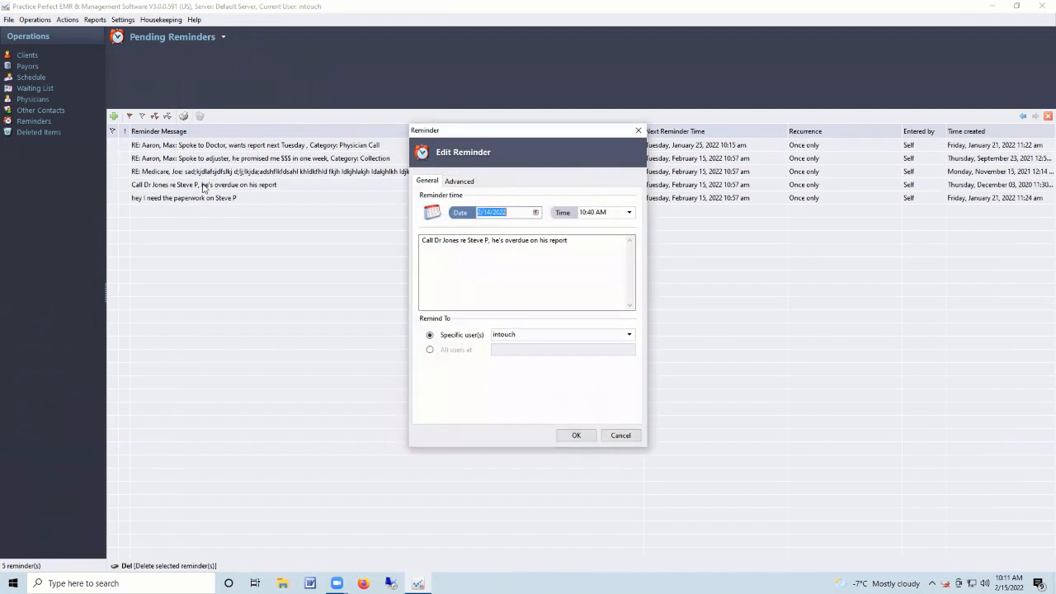
Set the reminder to February 15 at 10:15 AM for specific users and save it.
click(537, 212)
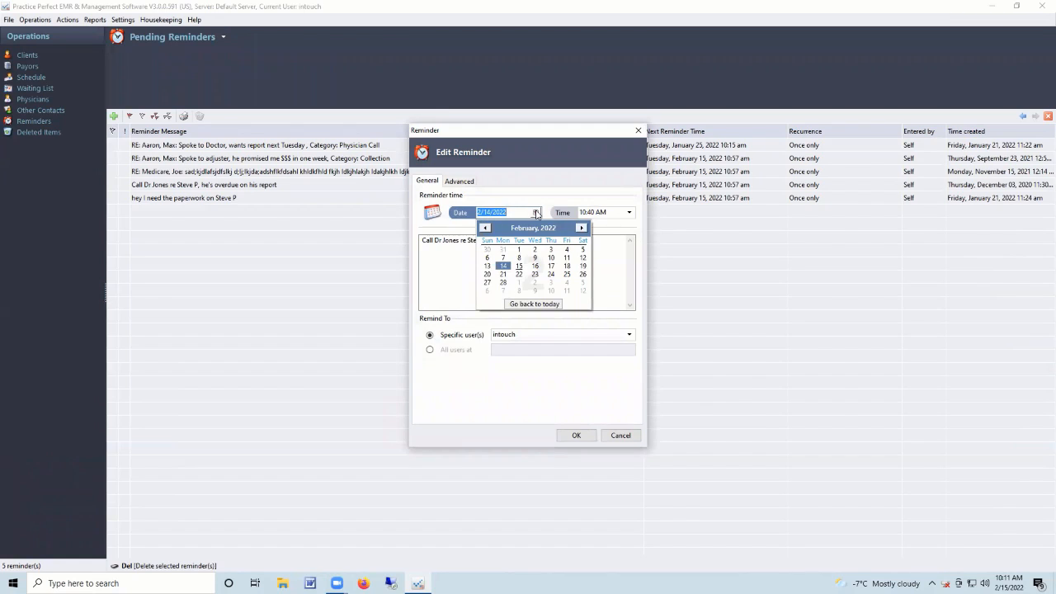
click(519, 266)
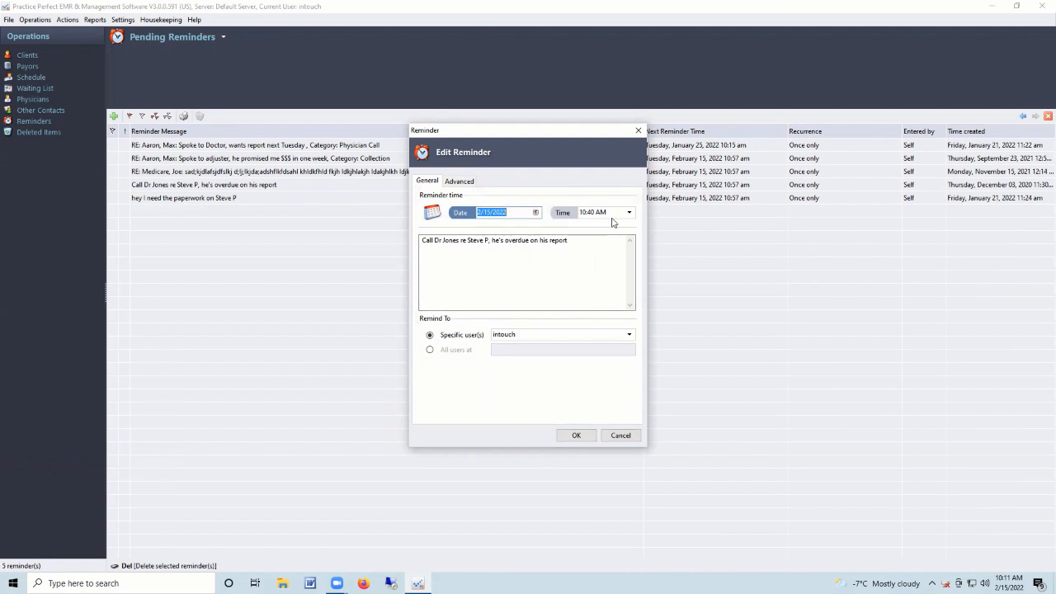
click(613, 213)
text(10)
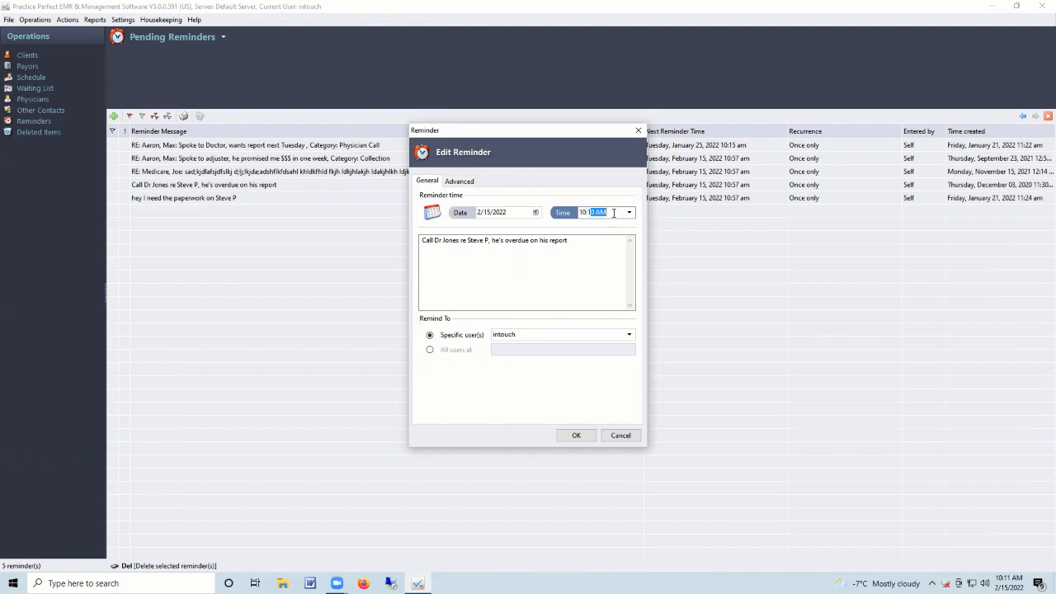
key(Tab)
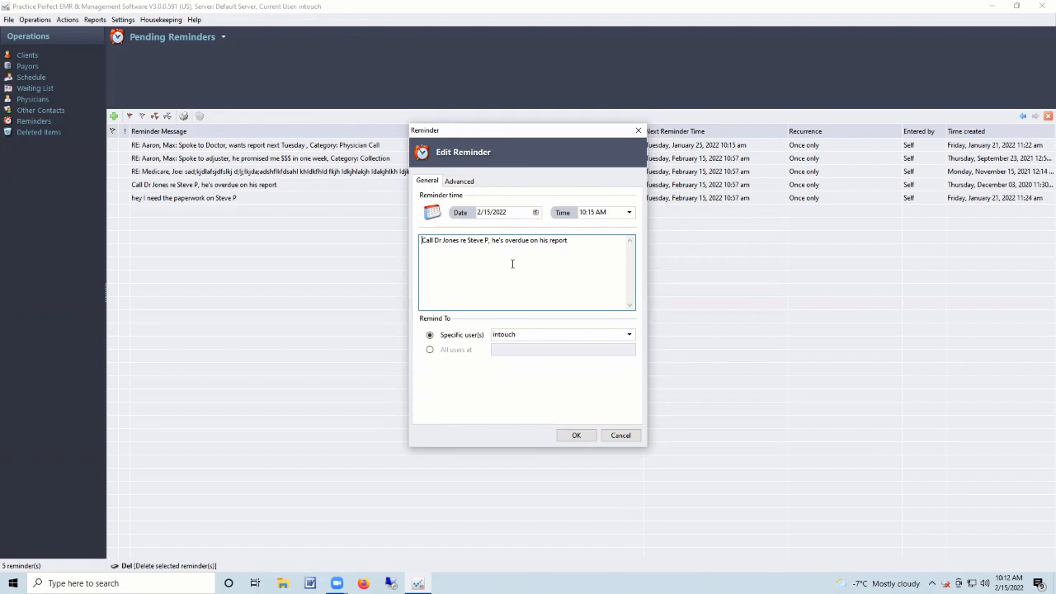
click(630, 334)
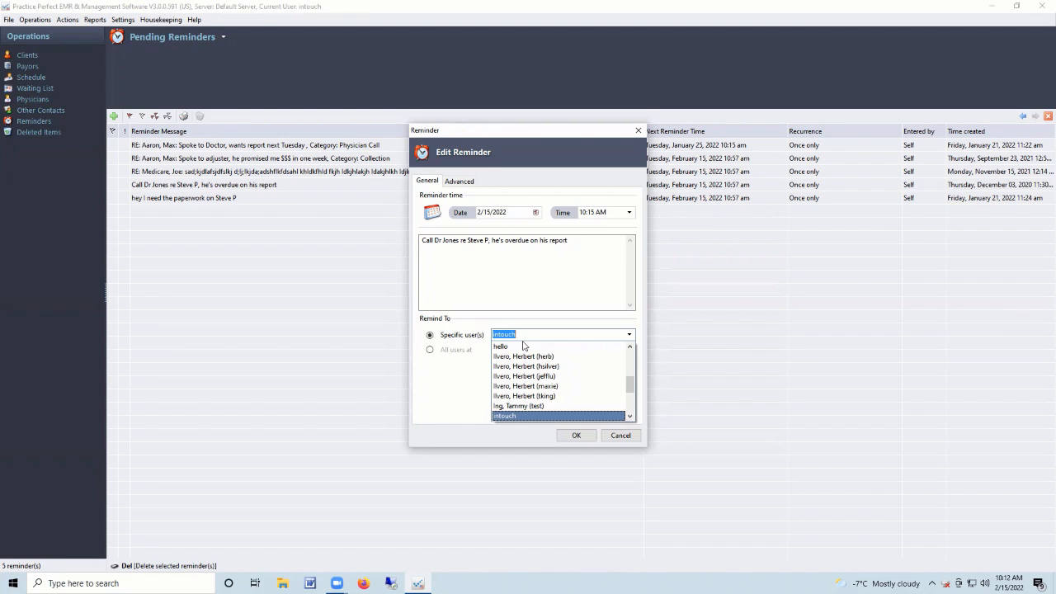
click(575, 436)
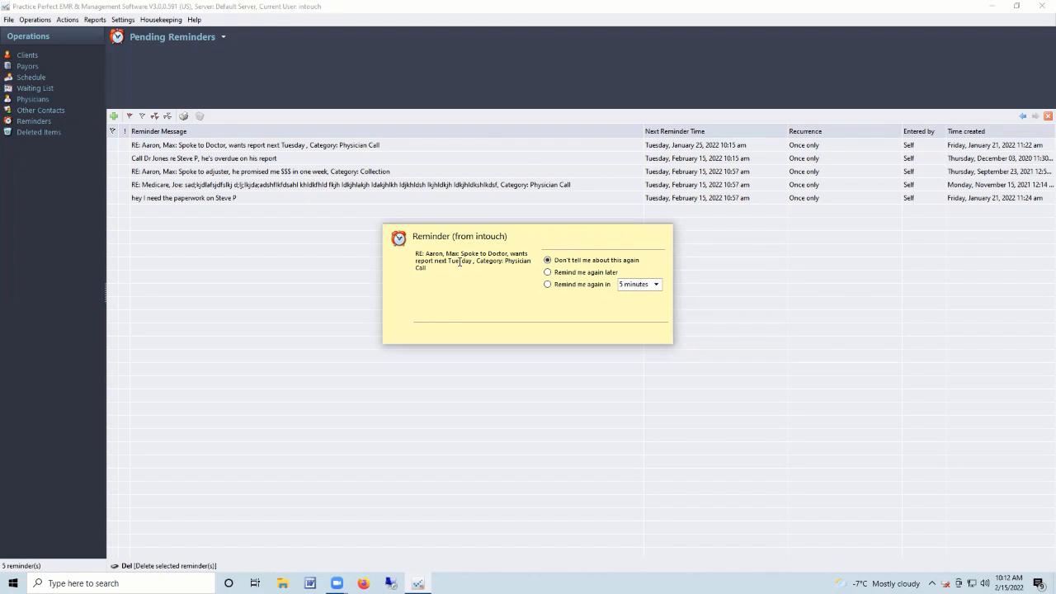
Snooze the doctor's report reminder for 2 hours instead of 60 minutes and close the alert.
click(656, 284)
click(649, 356)
click(657, 285)
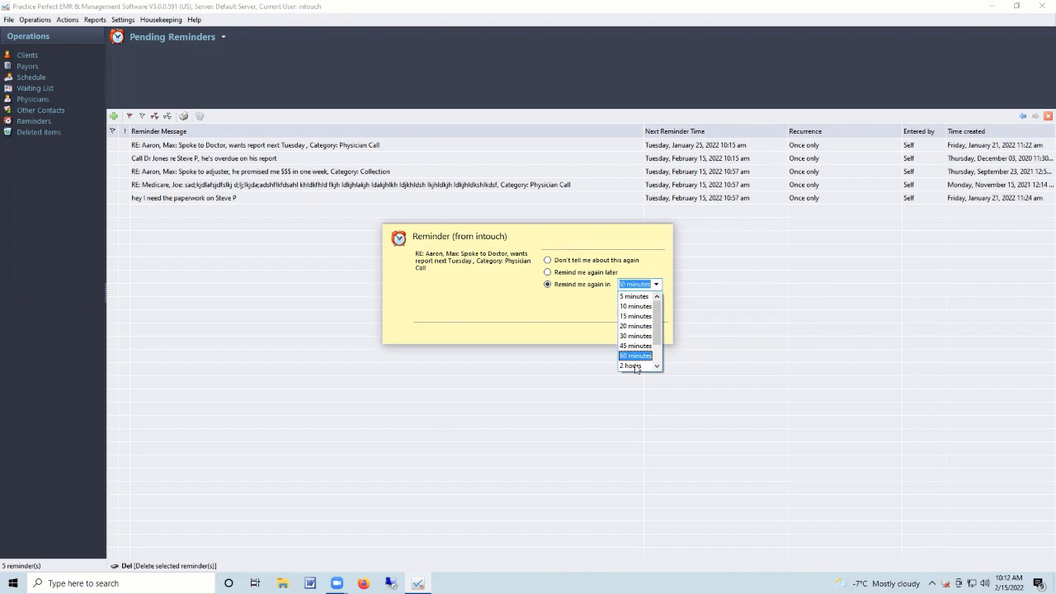
click(640, 361)
click(548, 285)
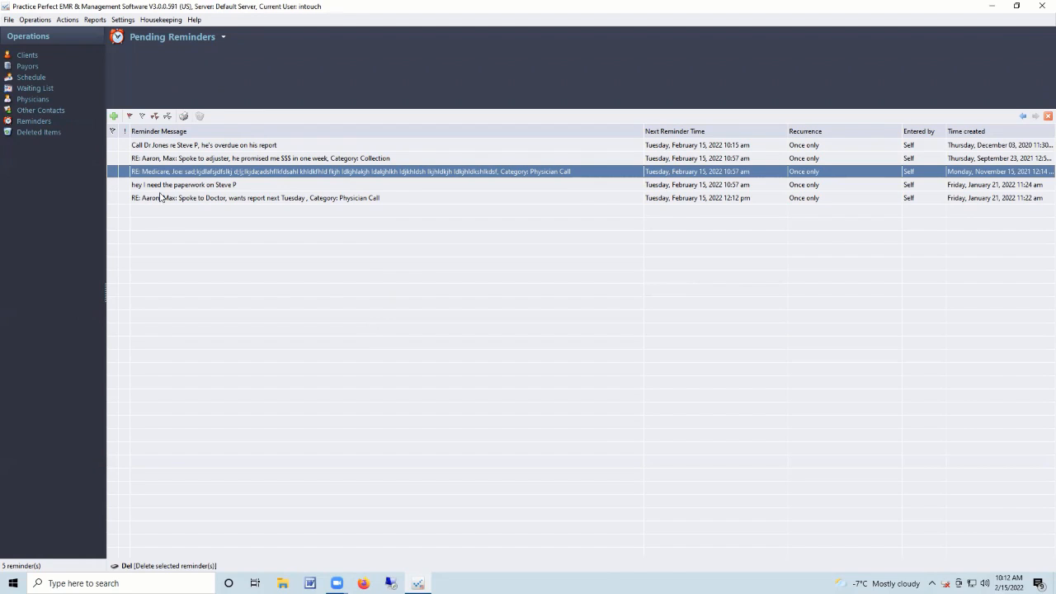
Switch the reminders view to Completed Reminders and scroll through them.
click(223, 36)
click(196, 71)
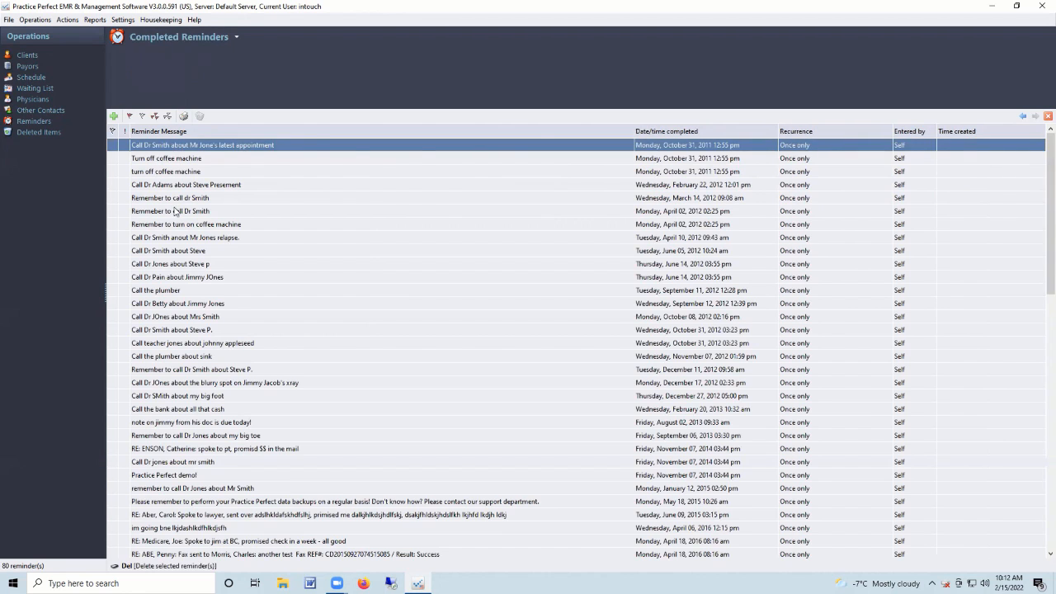
scroll(181, 252, down, 4)
scroll(181, 252, up, 4)
Browse the Deleted Items list and flag one deleted client record.
click(36, 134)
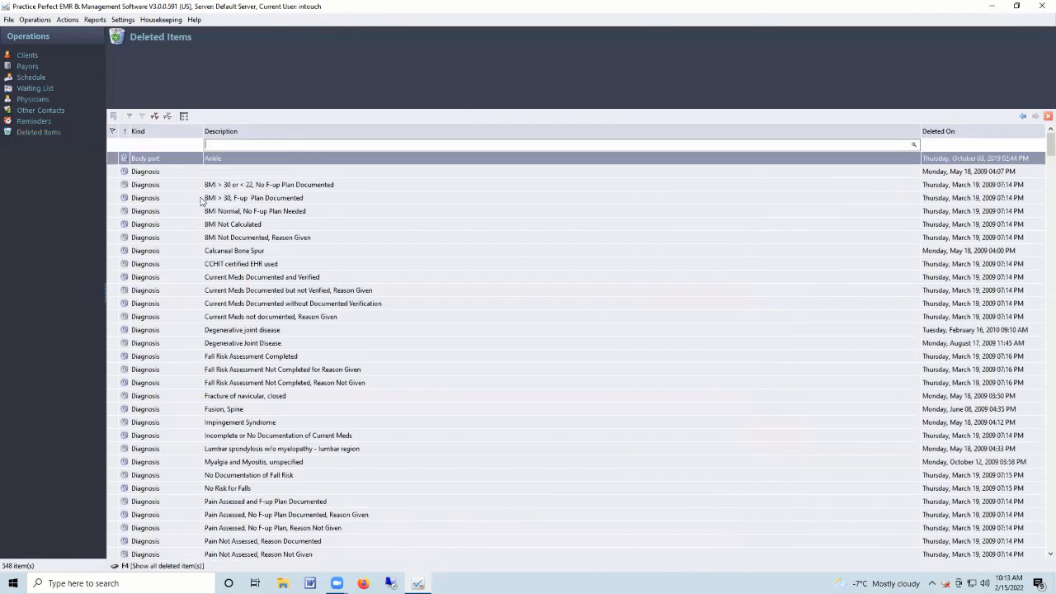
scroll(212, 199, down, 20)
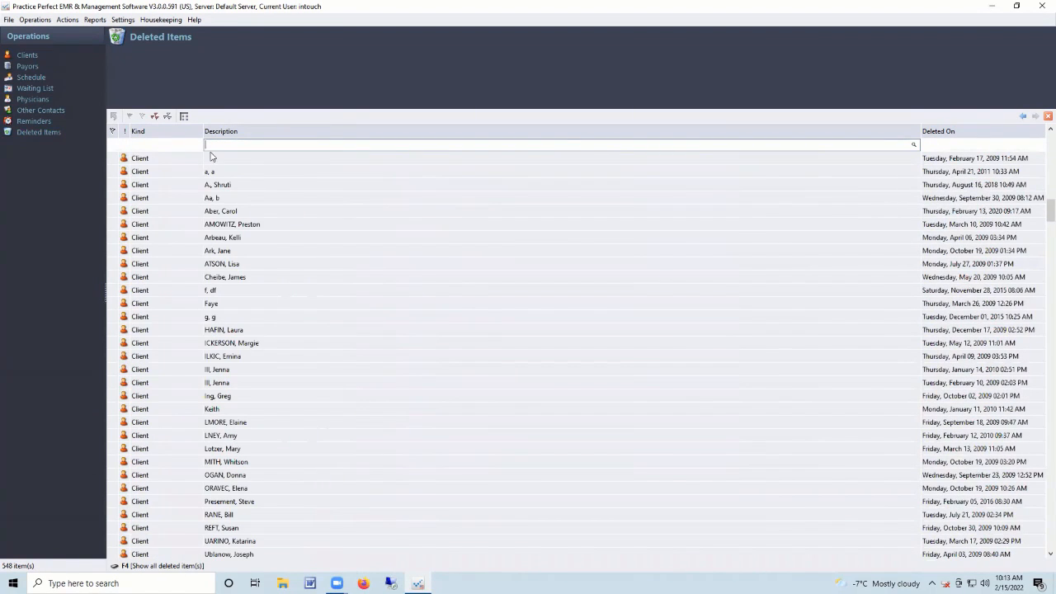
click(113, 240)
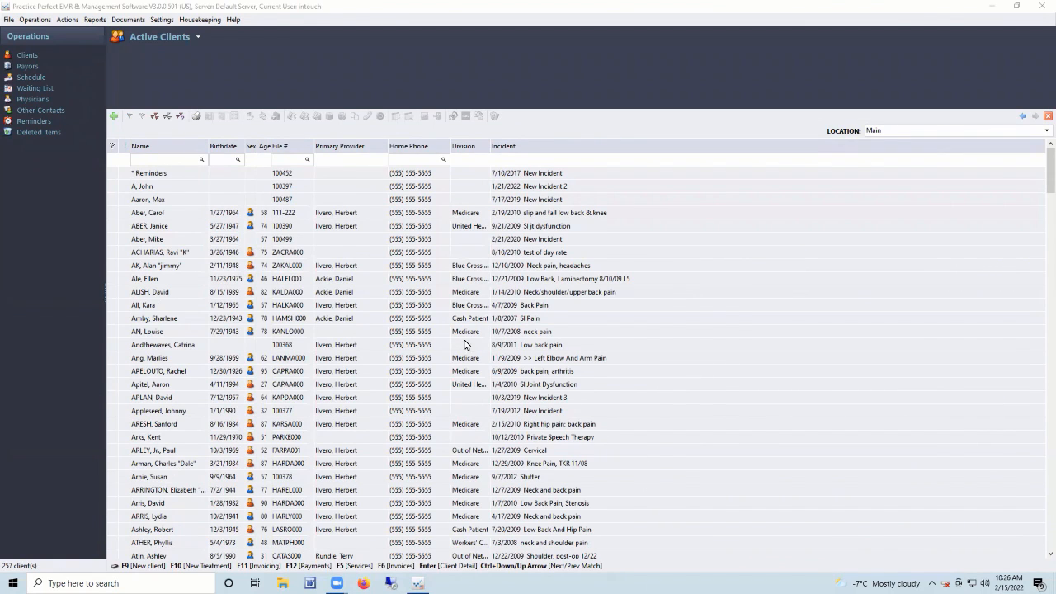
Open the File menu and move across toward the Operations menu.
click(9, 20)
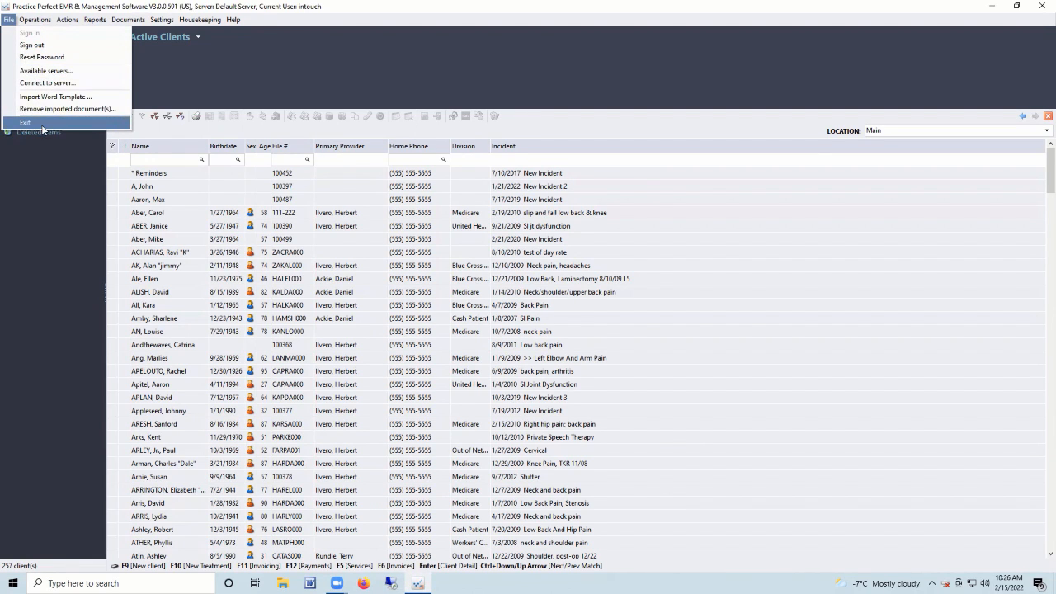
mouse_move(33, 20)
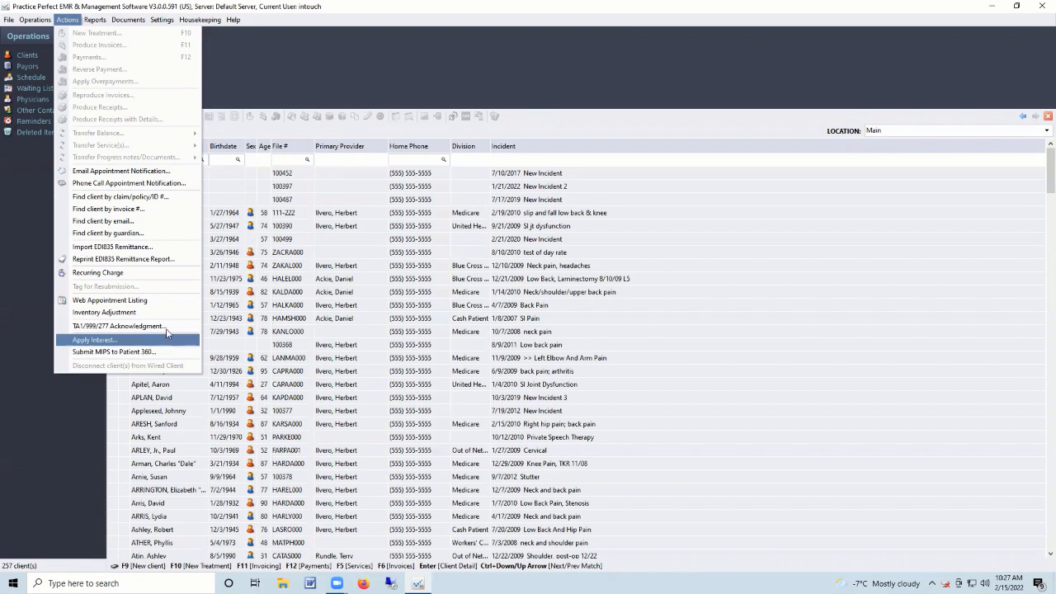
click(170, 252)
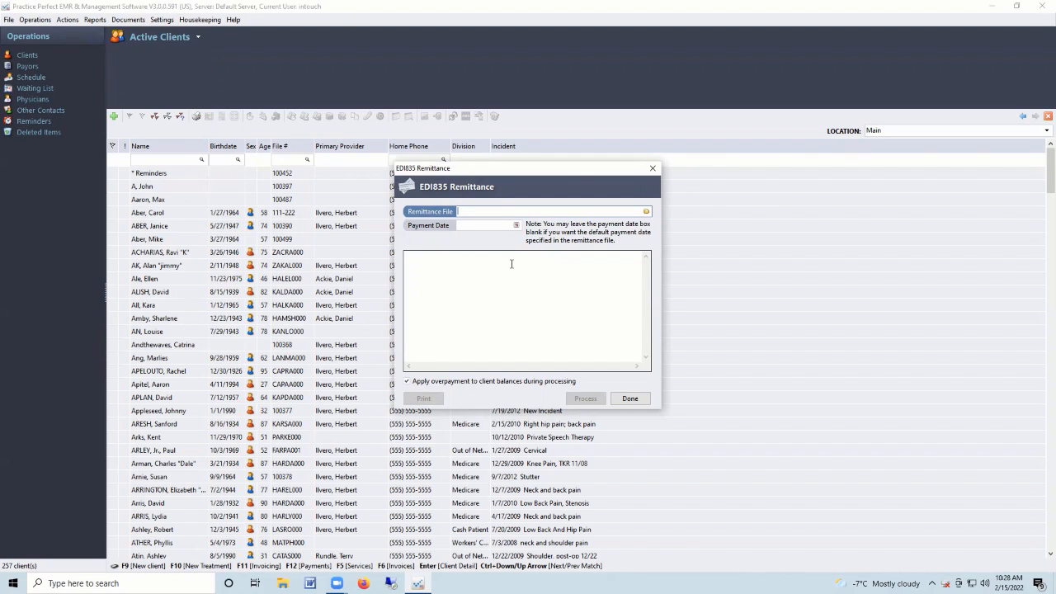
click(653, 168)
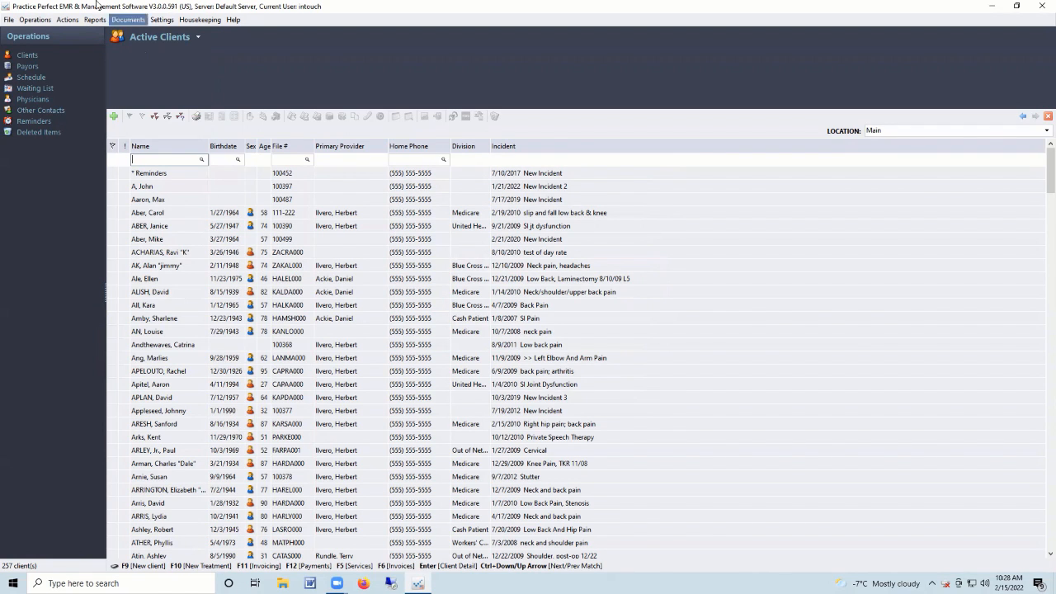
click(67, 19)
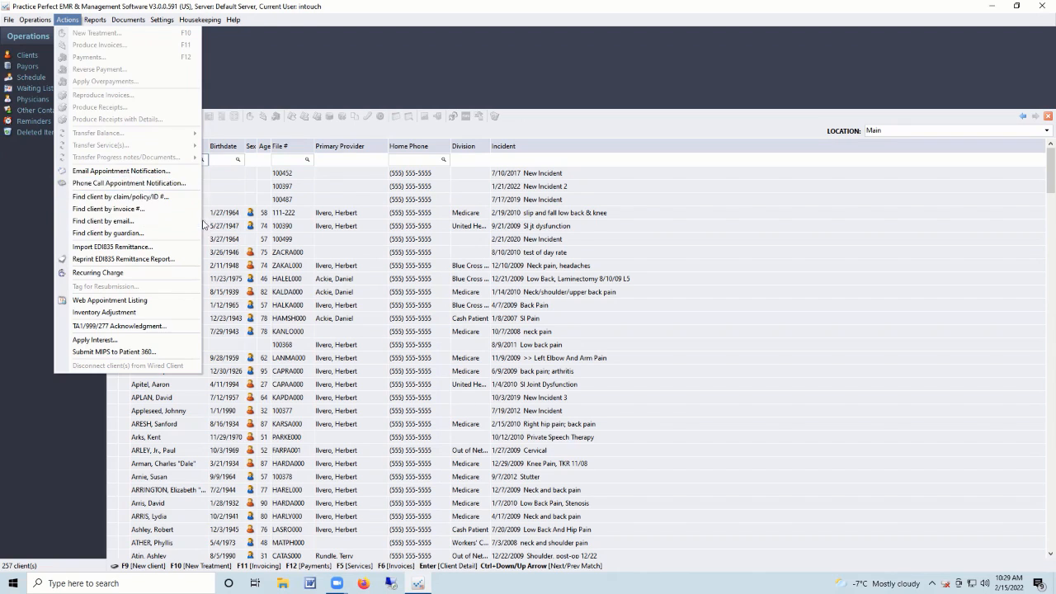
Preview five successive clients' alerts, balances and key info, then return to the previous one.
click(218, 190)
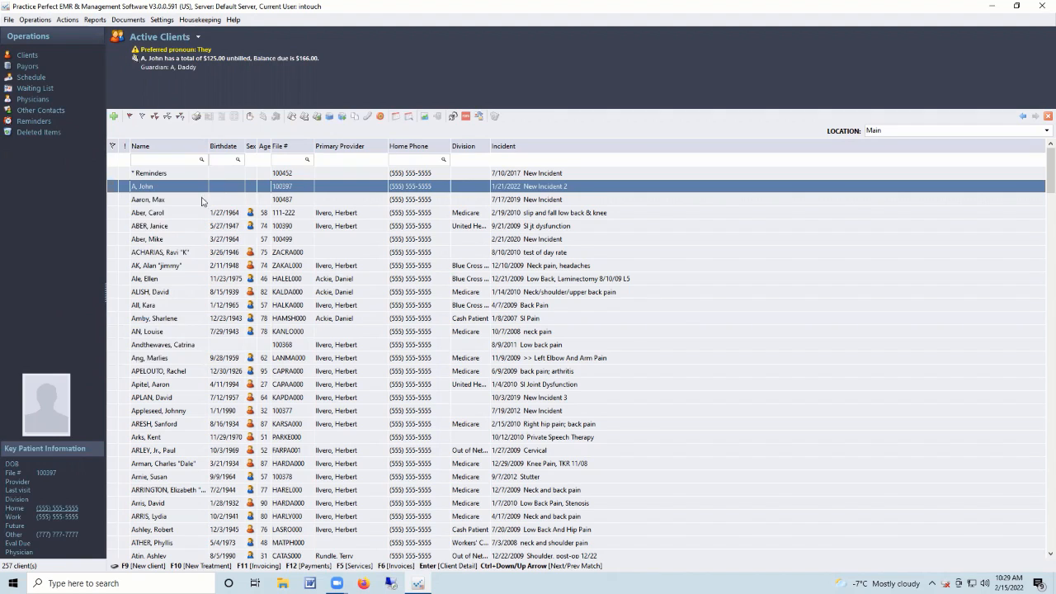
click(184, 214)
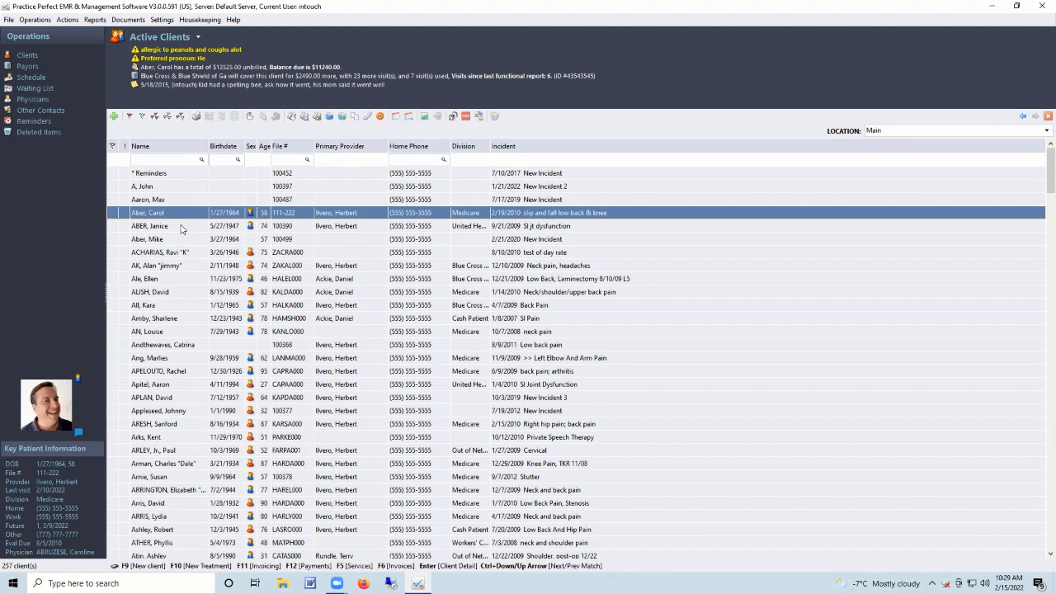
click(182, 228)
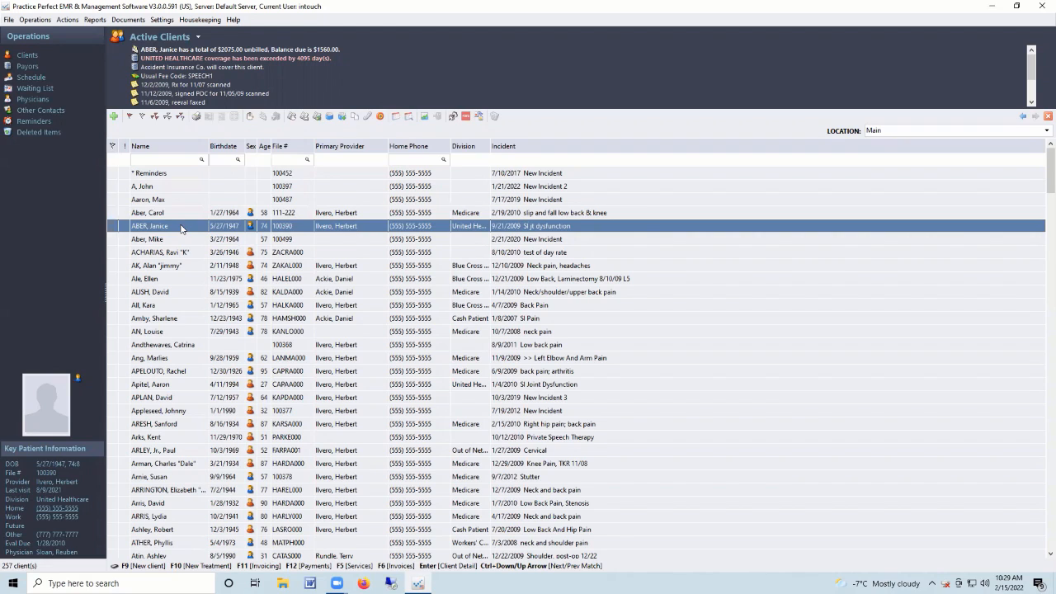
click(182, 243)
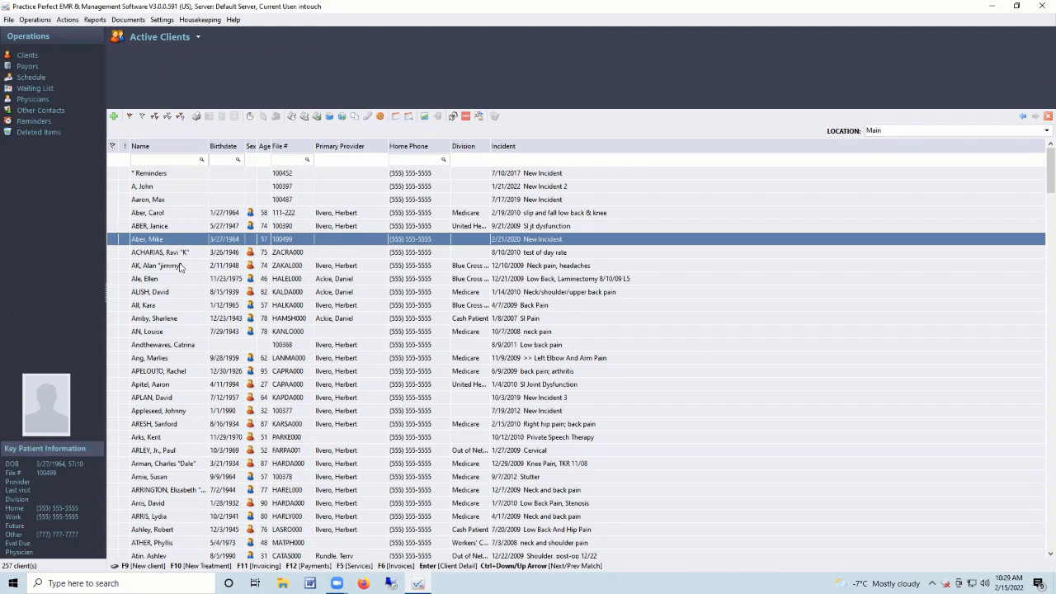
click(185, 255)
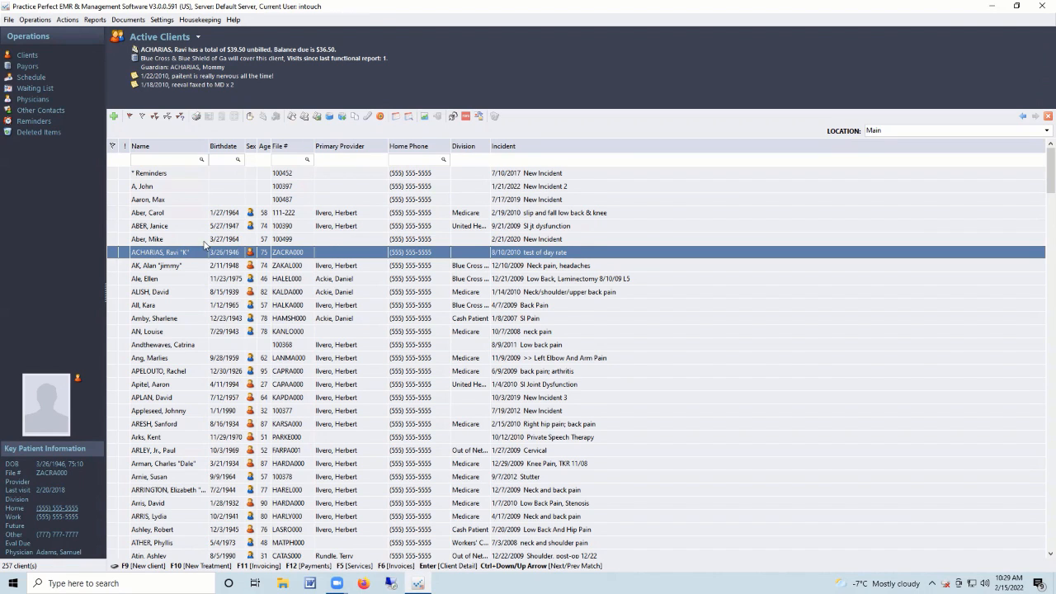
click(205, 241)
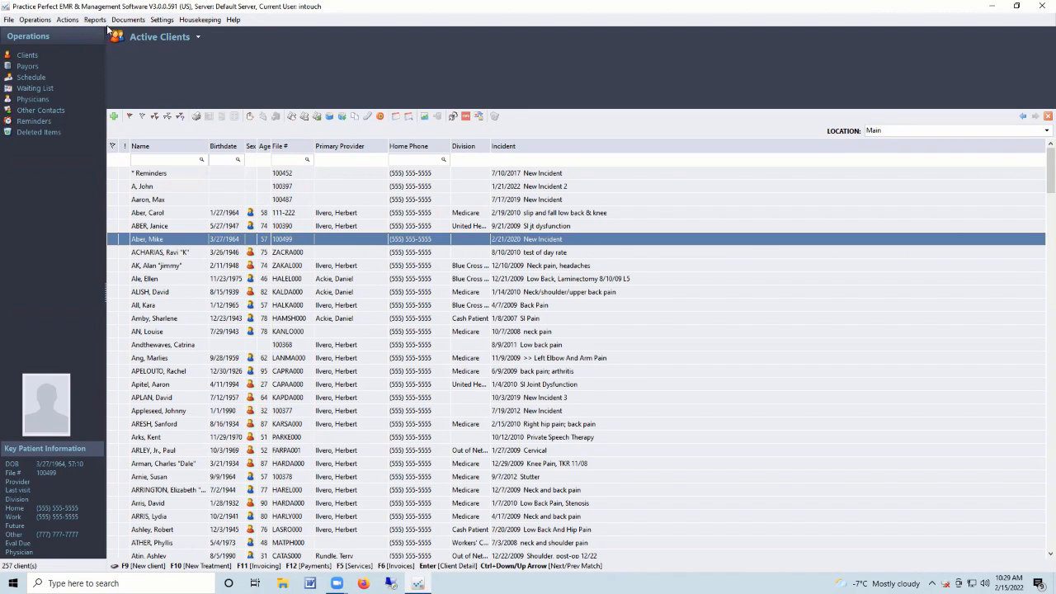
Browse the Actions, Reports, Settings and Housekeeping menus.
click(68, 19)
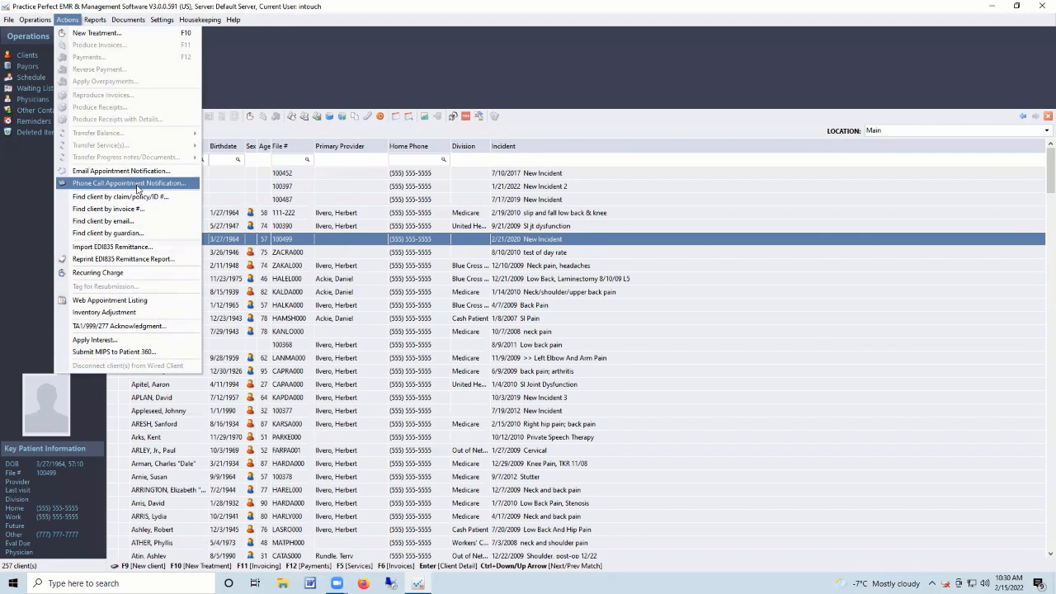
click(1041, 579)
click(1041, 579)
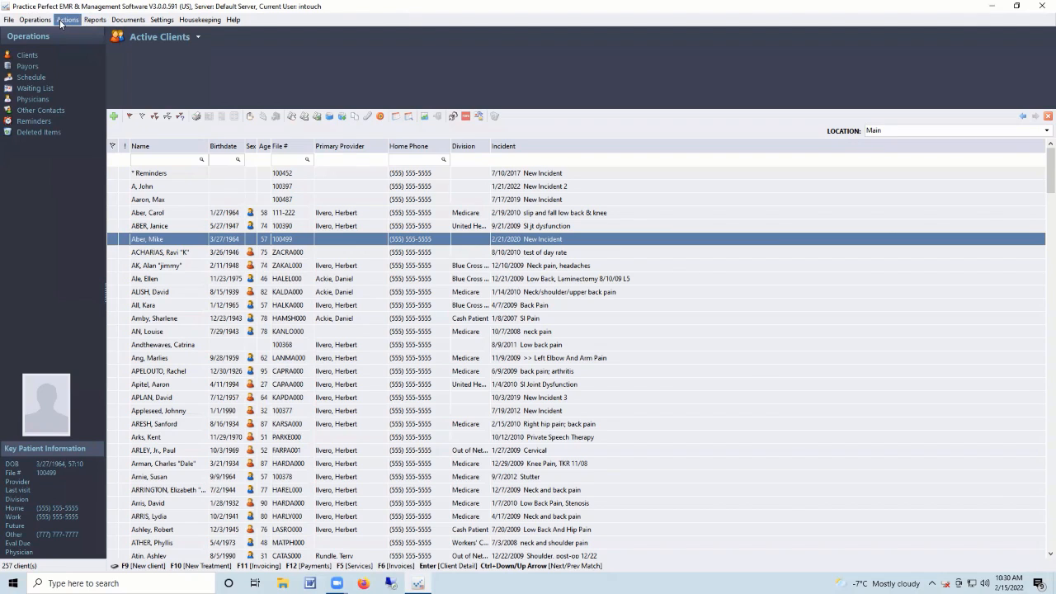
click(87, 22)
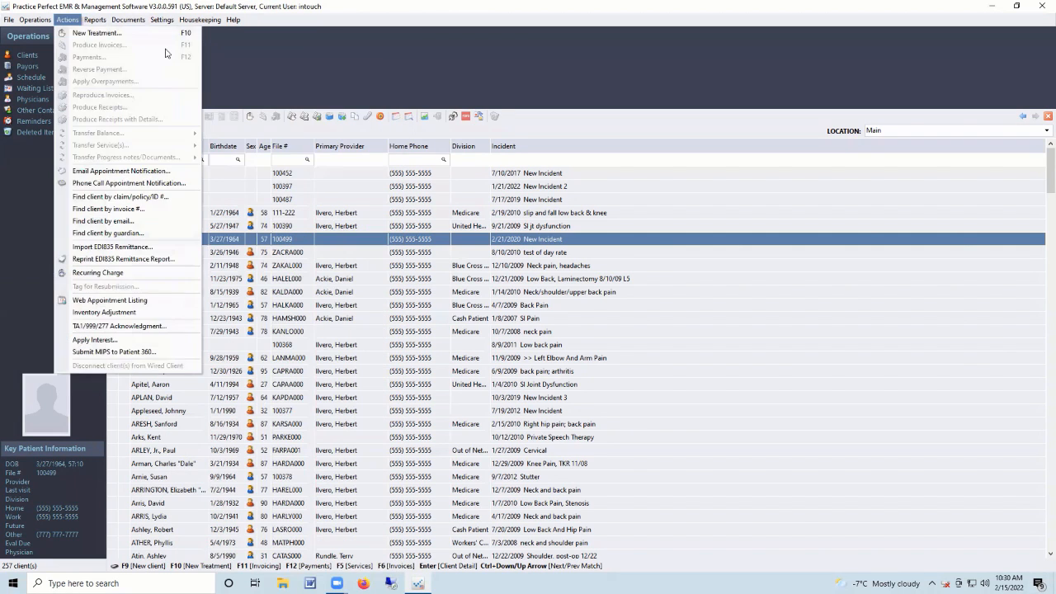
mouse_move(159, 22)
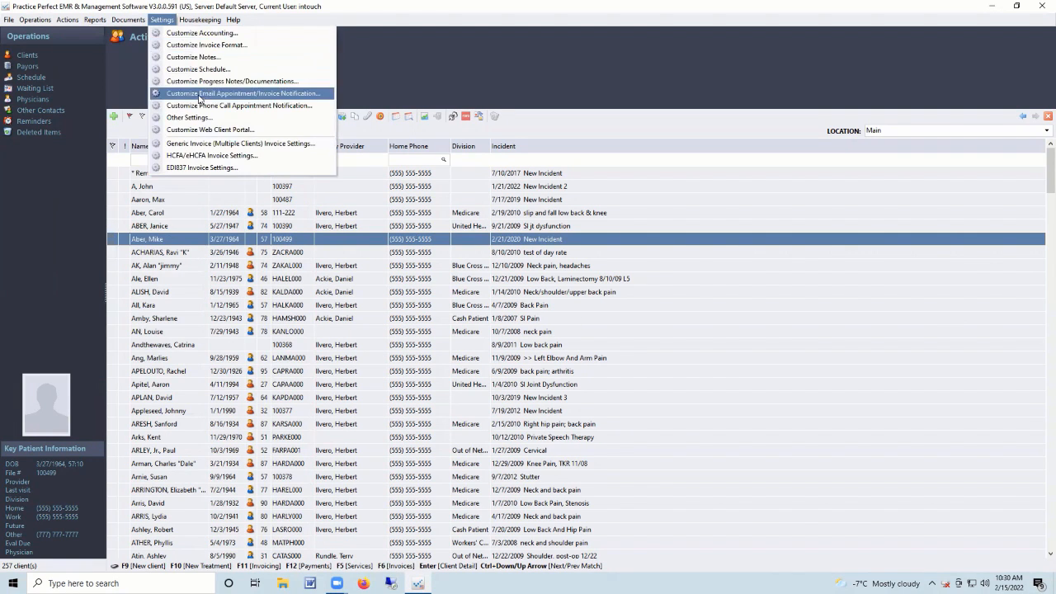
mouse_move(193, 23)
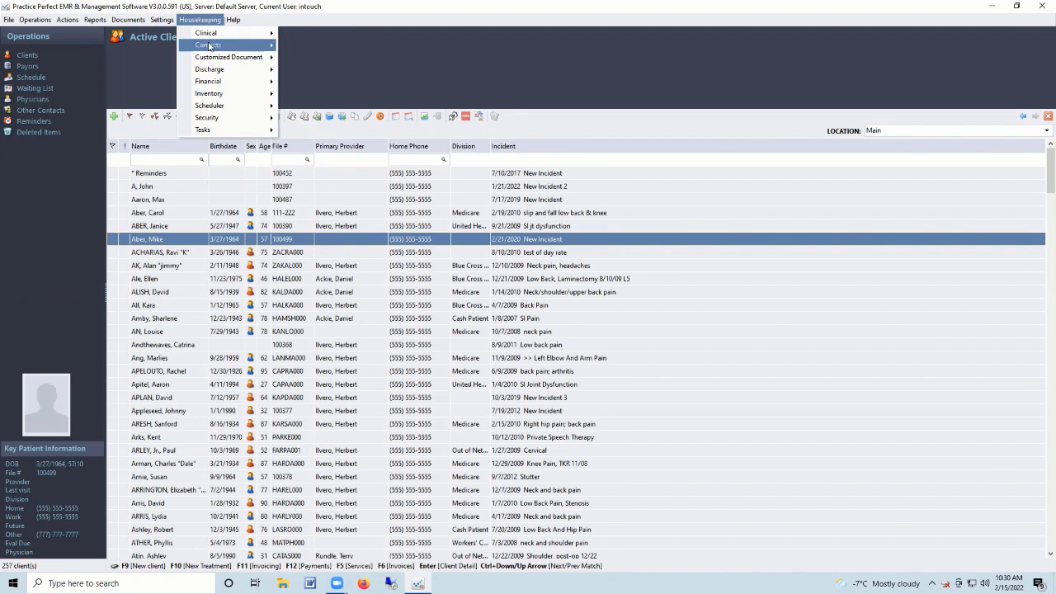
Show Housekeeping's Security Users list, then the Providers list, and select a provider.
mouse_move(231, 120)
click(316, 133)
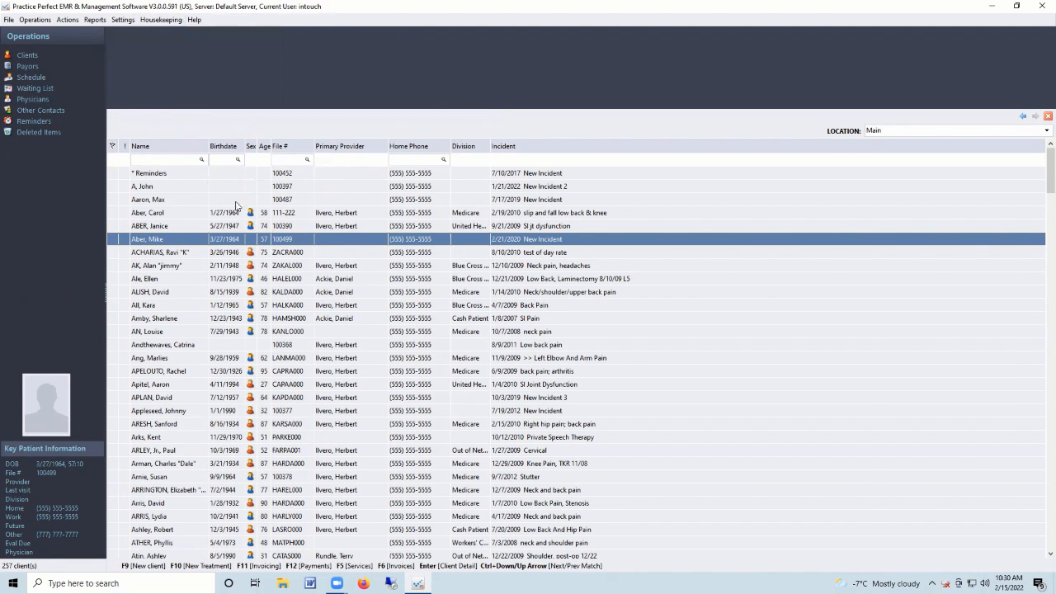
click(161, 19)
mouse_move(175, 48)
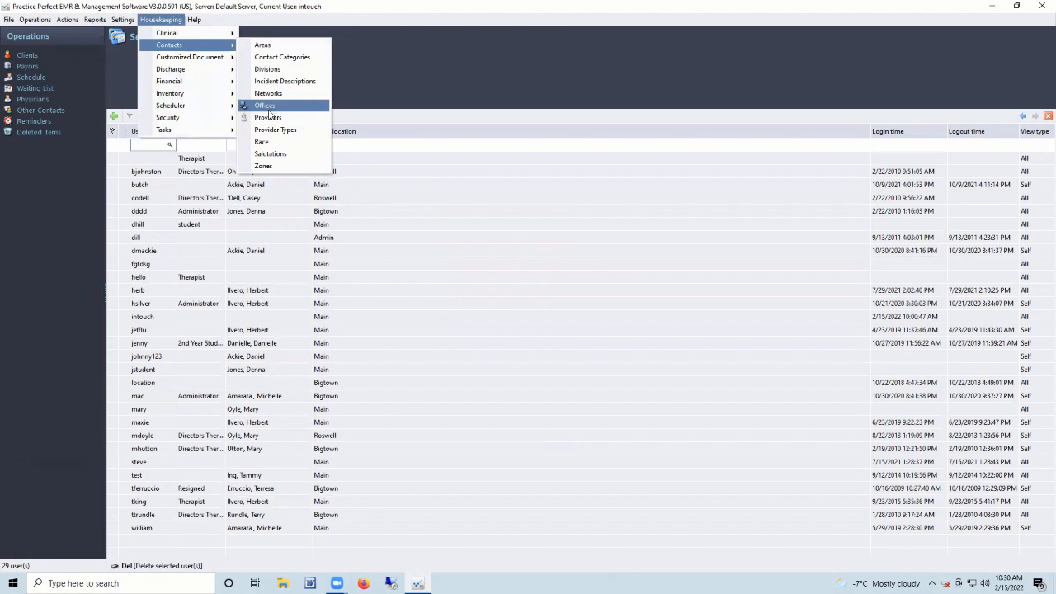
click(269, 117)
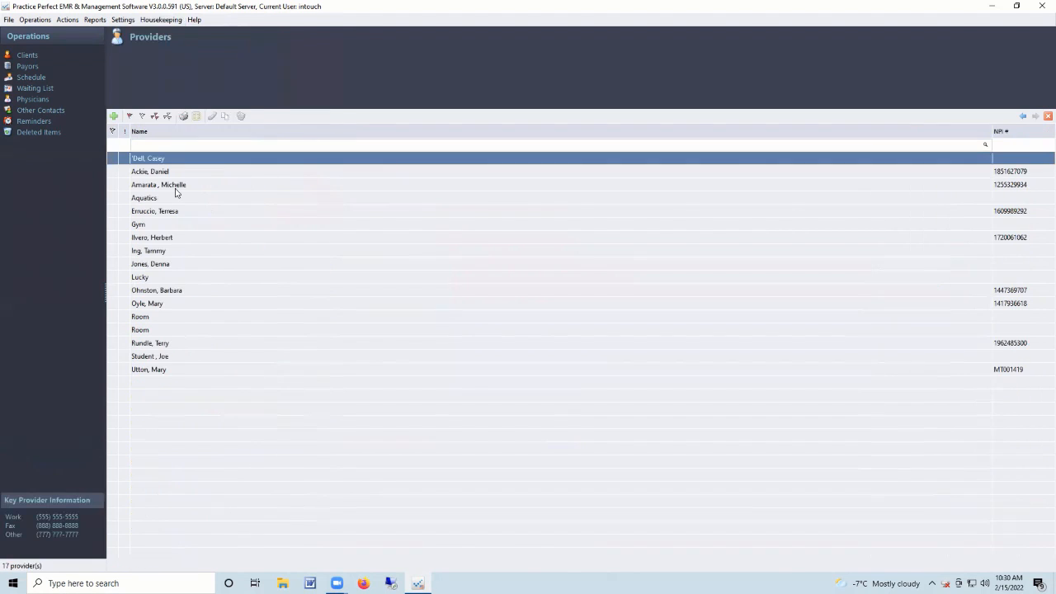
click(168, 240)
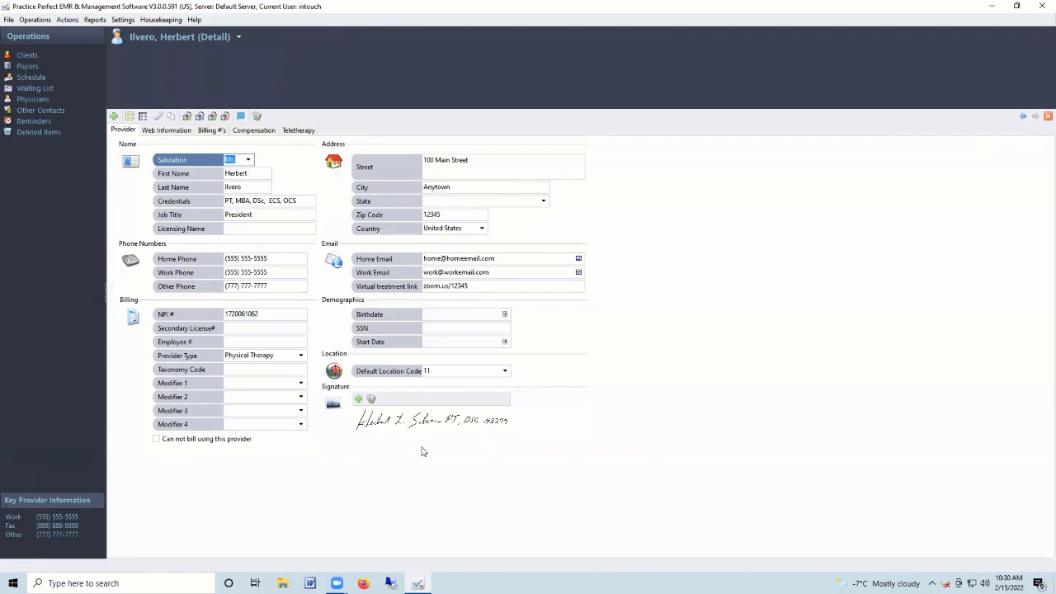
Check the provider's signature and virtual treatment link, then view per-fee-code compensation rates.
click(407, 429)
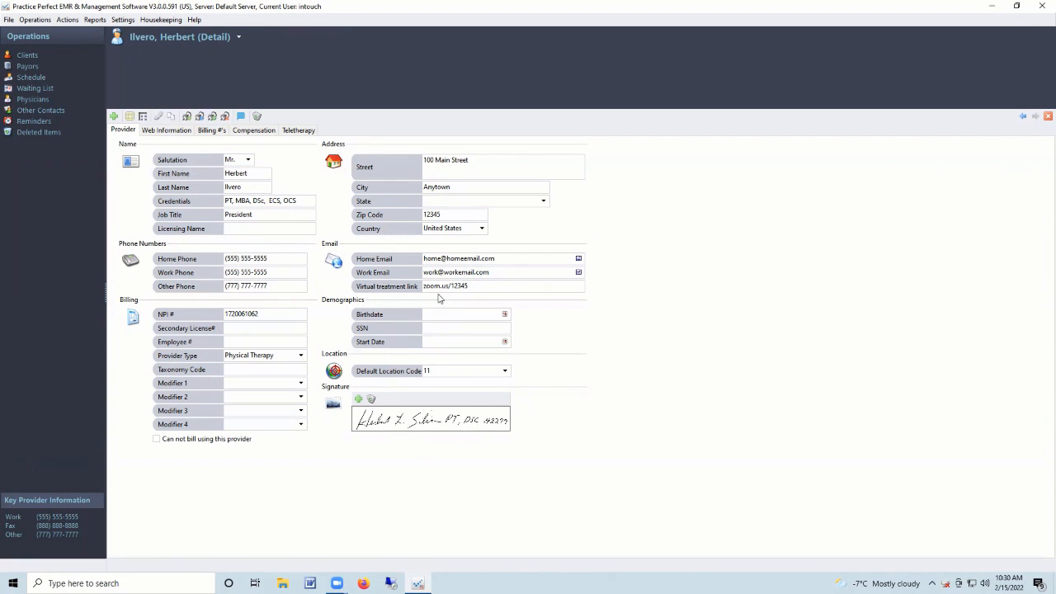
click(484, 288)
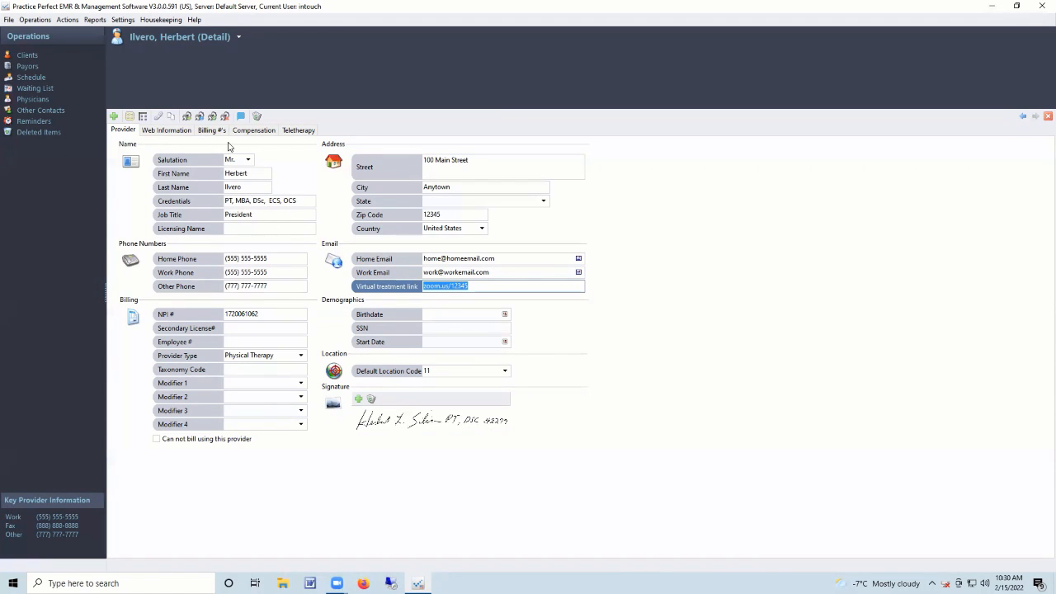
click(256, 131)
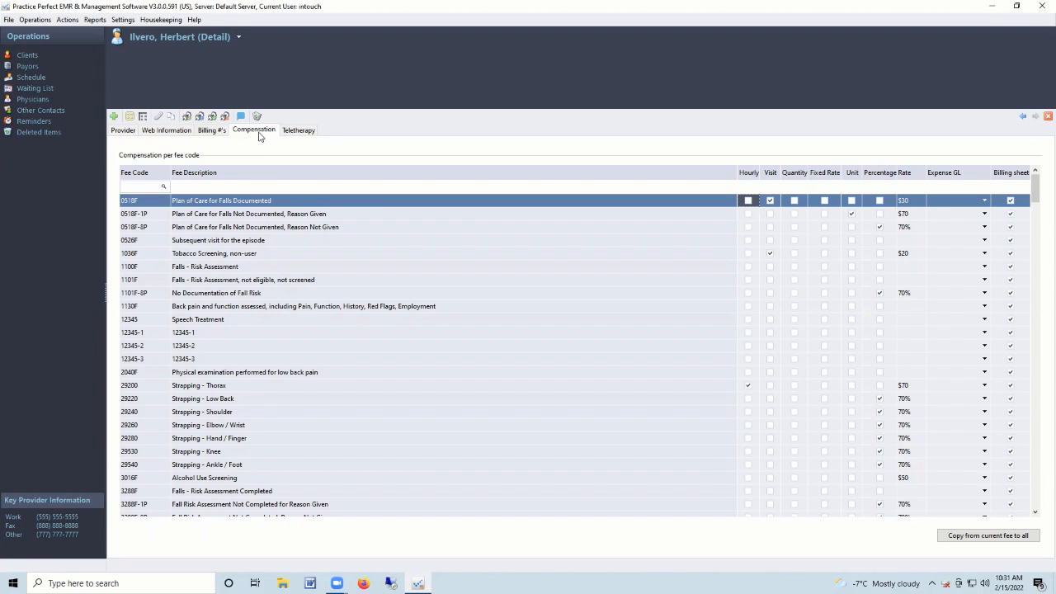
Return to the provider's compensation grid, then view and scroll through the Fee Codes list.
click(124, 132)
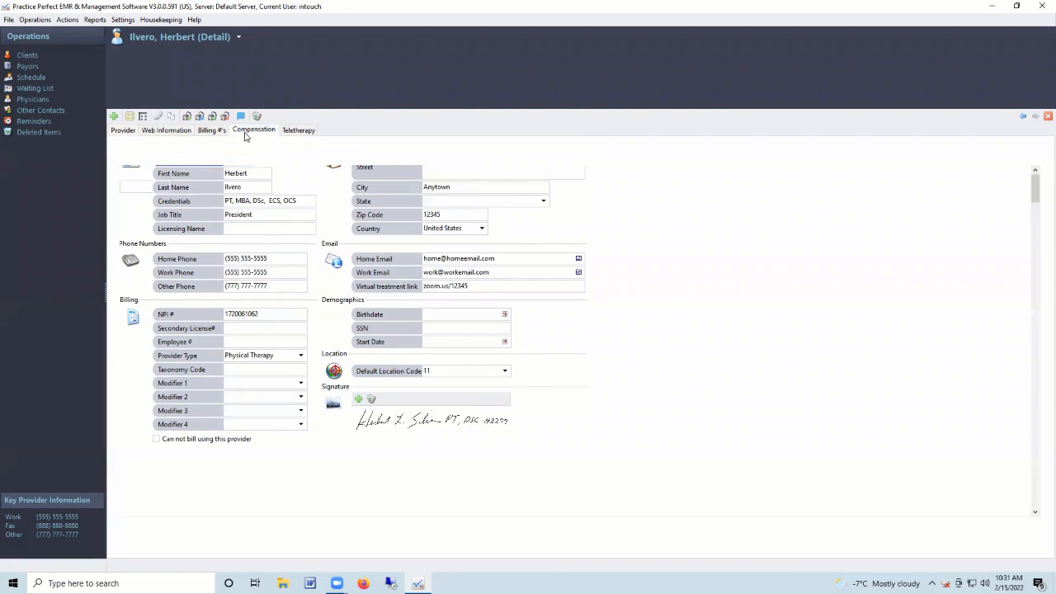
click(245, 132)
click(162, 19)
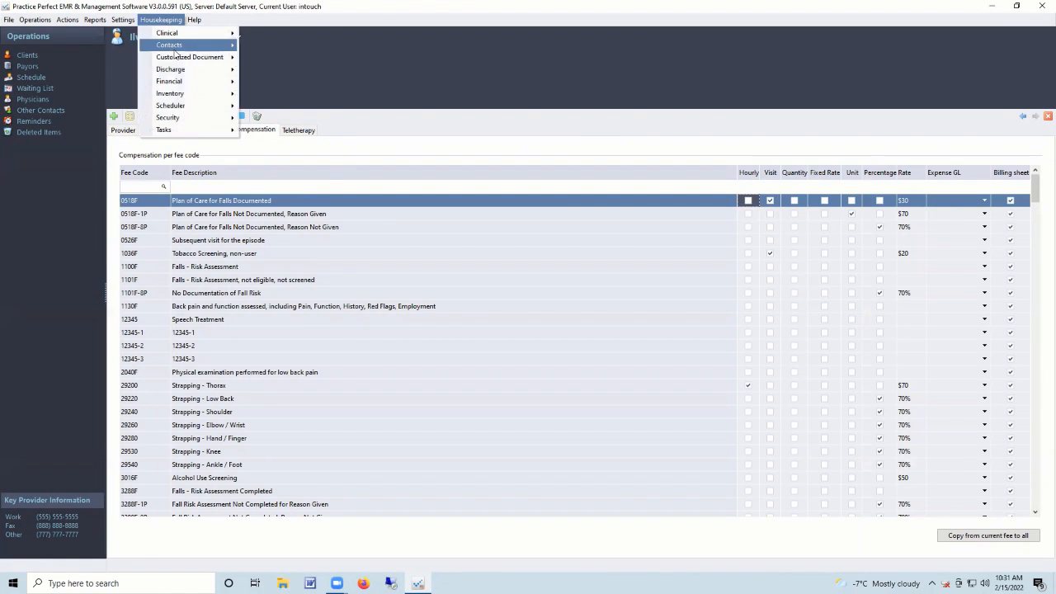
mouse_move(181, 82)
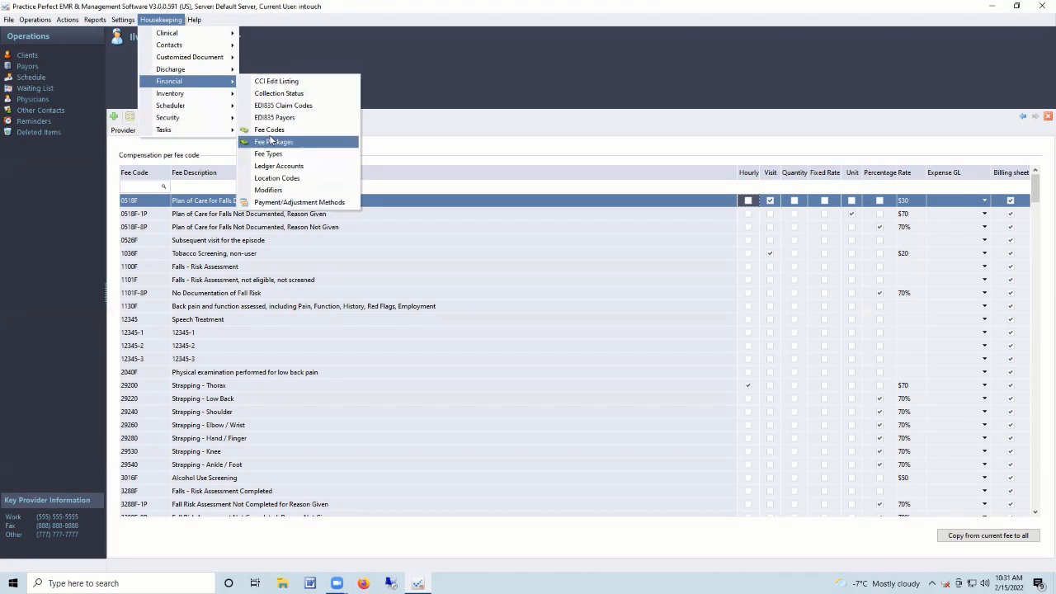
click(269, 130)
scroll(264, 220, down, 4)
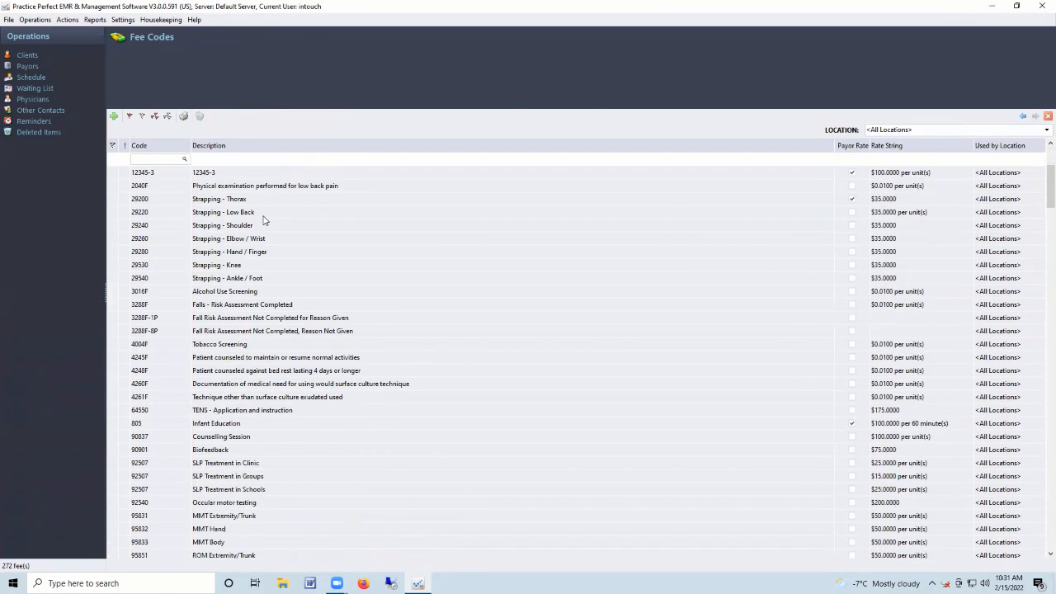
scroll(264, 220, down, 4)
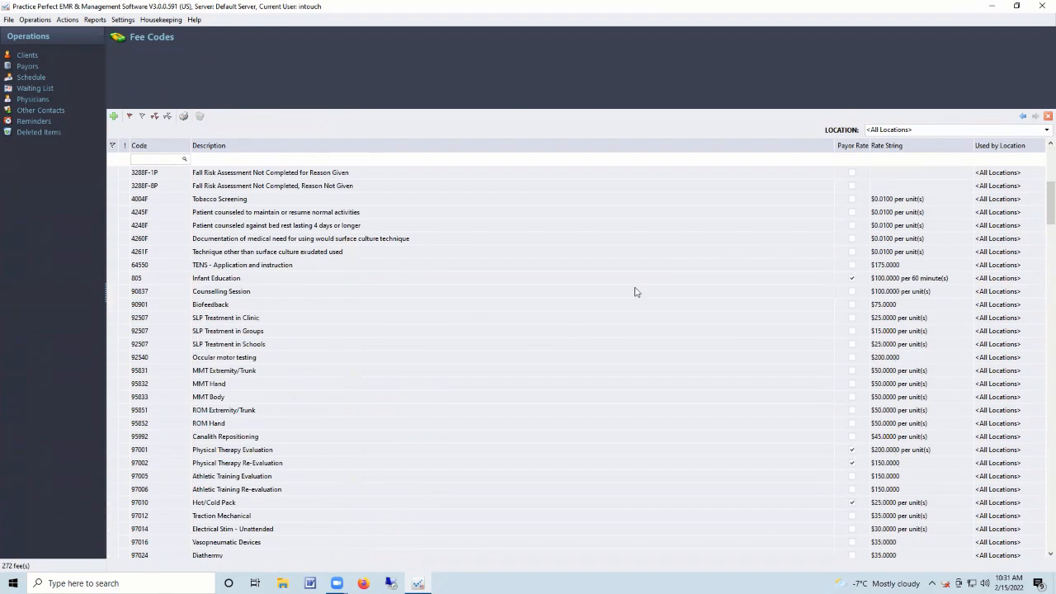
Show the Offices list from Housekeeping > Contacts.
click(161, 20)
mouse_move(205, 48)
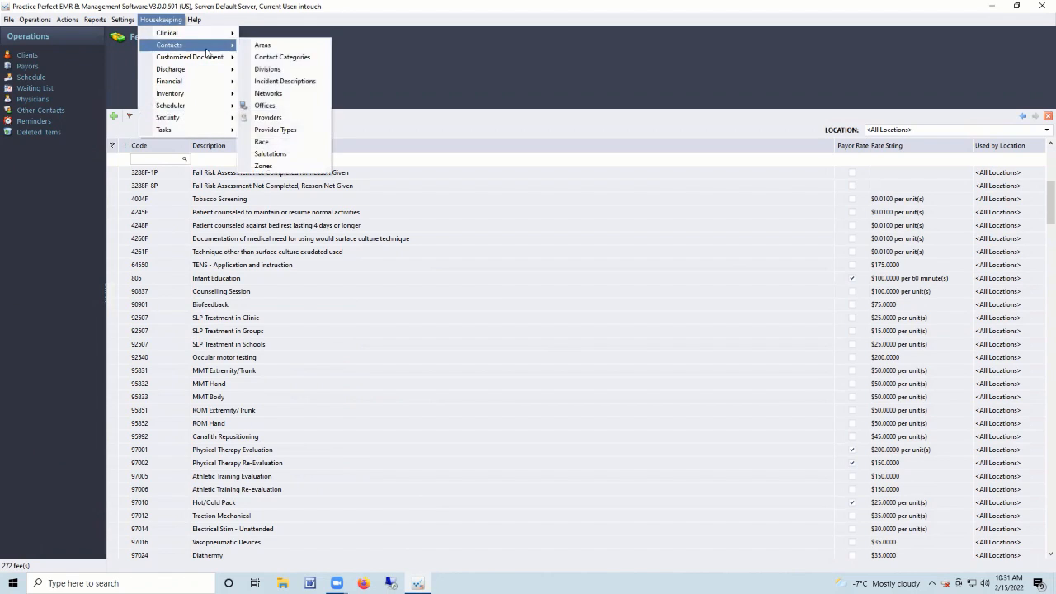
click(265, 105)
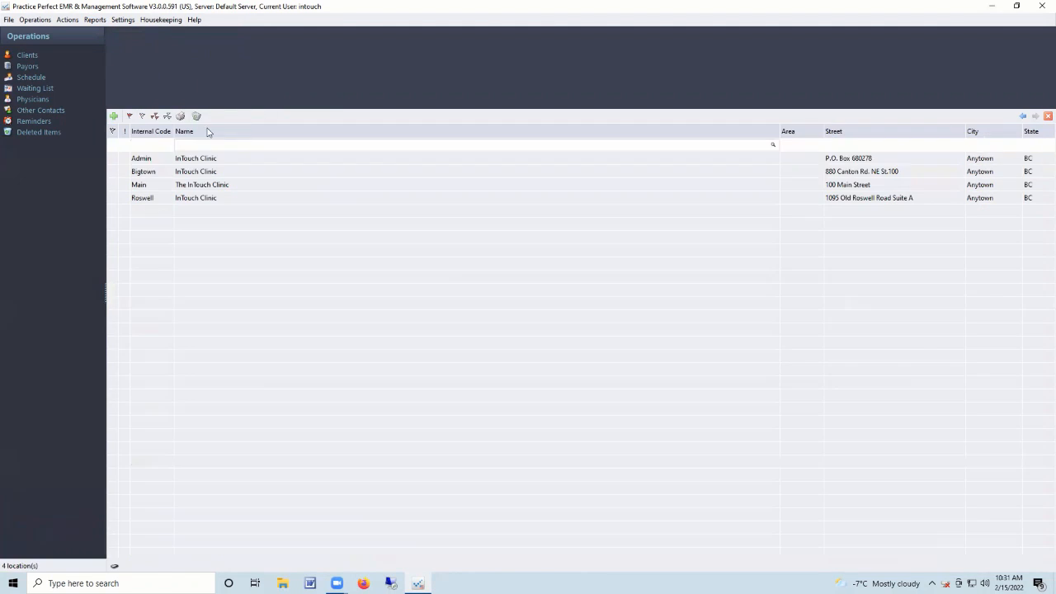
Open the Main office's details and select its clinic logo image.
double_click(161, 183)
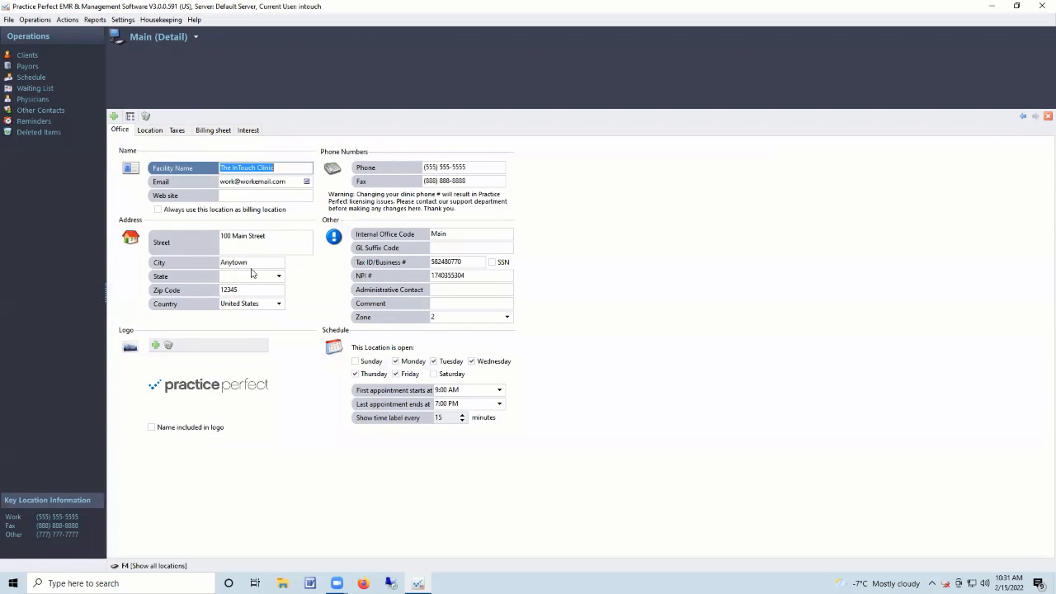
click(233, 383)
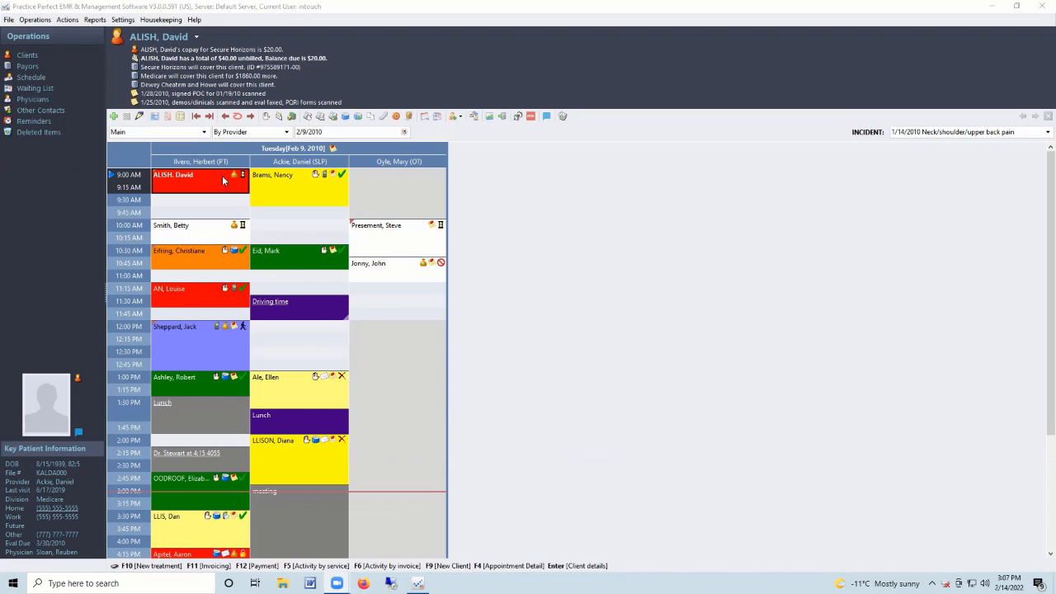
Select a 9:00 appointment and an empty 9:00 slot, then switch to the first provider's week view.
click(283, 178)
click(367, 182)
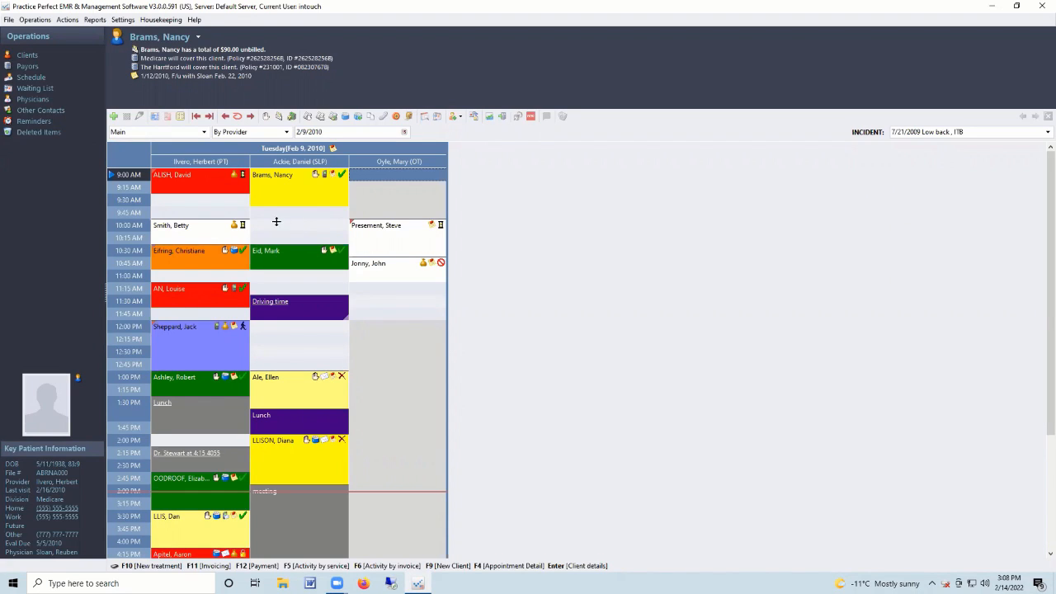
click(211, 163)
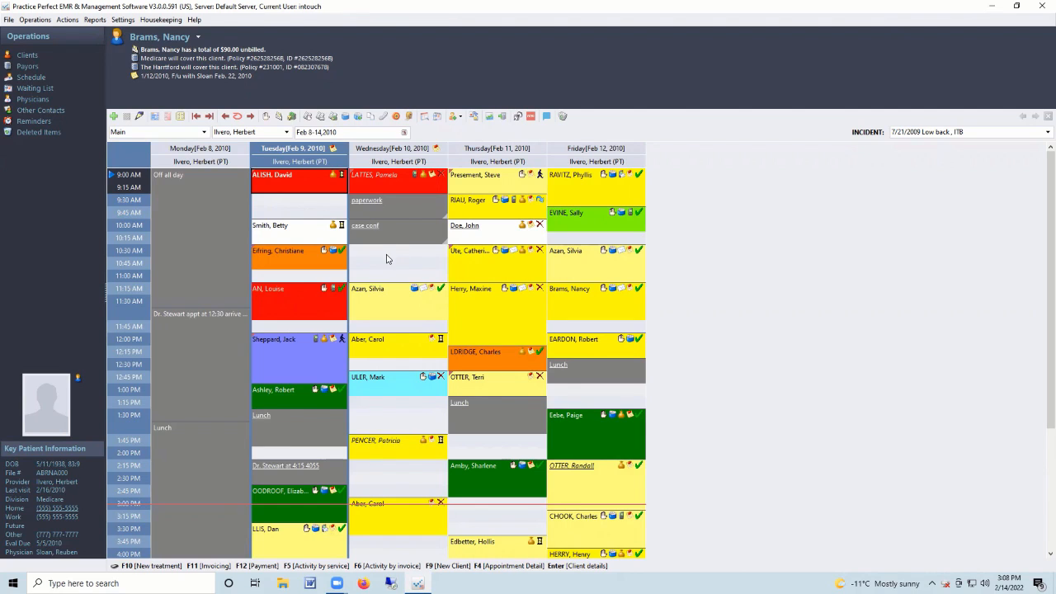
click(209, 116)
click(209, 117)
click(196, 116)
click(197, 116)
click(300, 179)
click(389, 234)
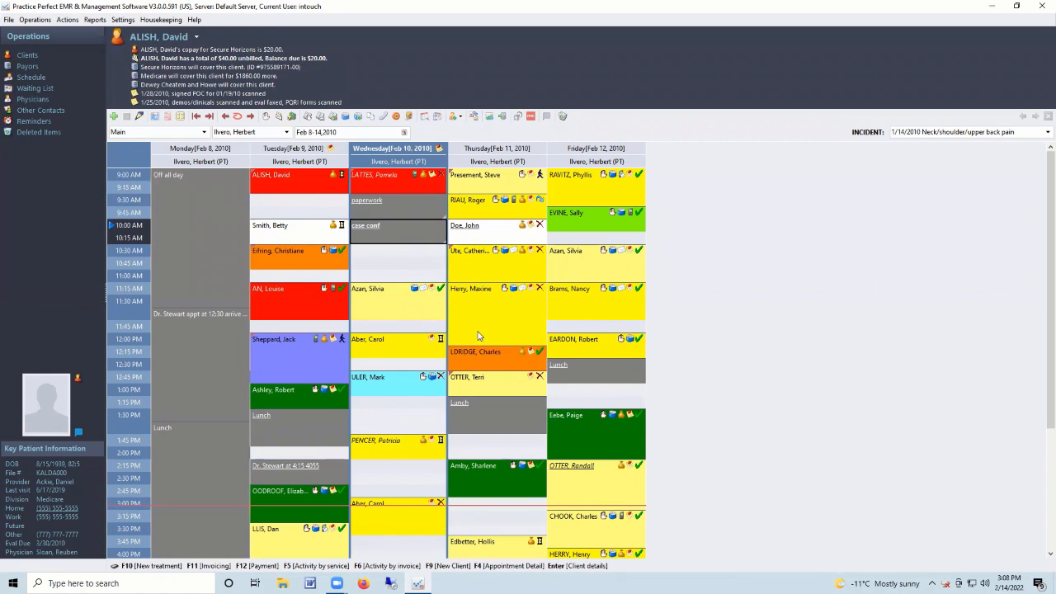
click(575, 378)
click(501, 409)
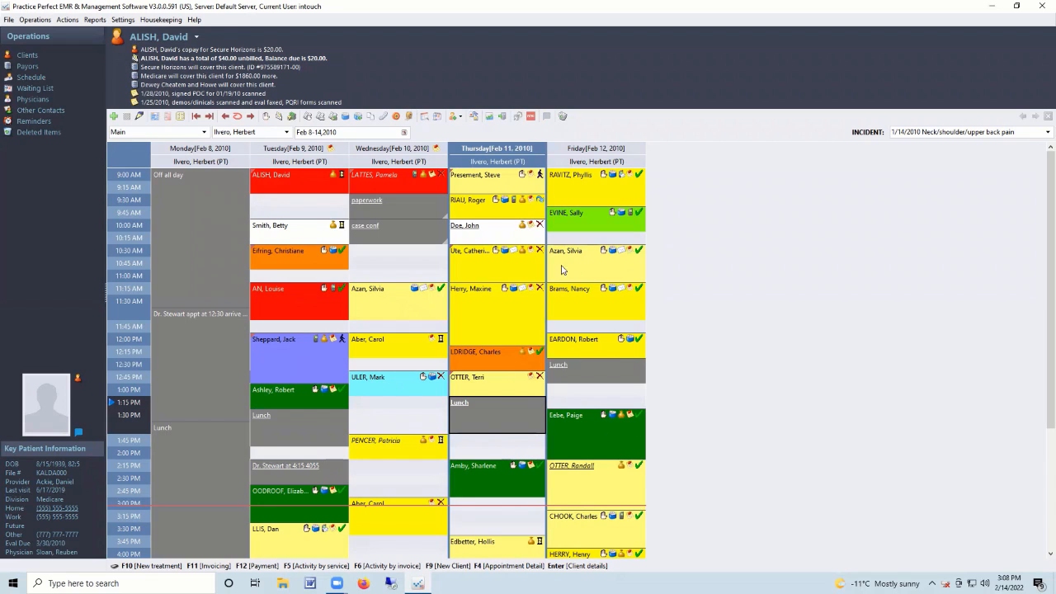
mouse_move(303, 186)
mouse_down()
mouse_move(612, 415)
mouse_move(302, 188)
mouse_up()
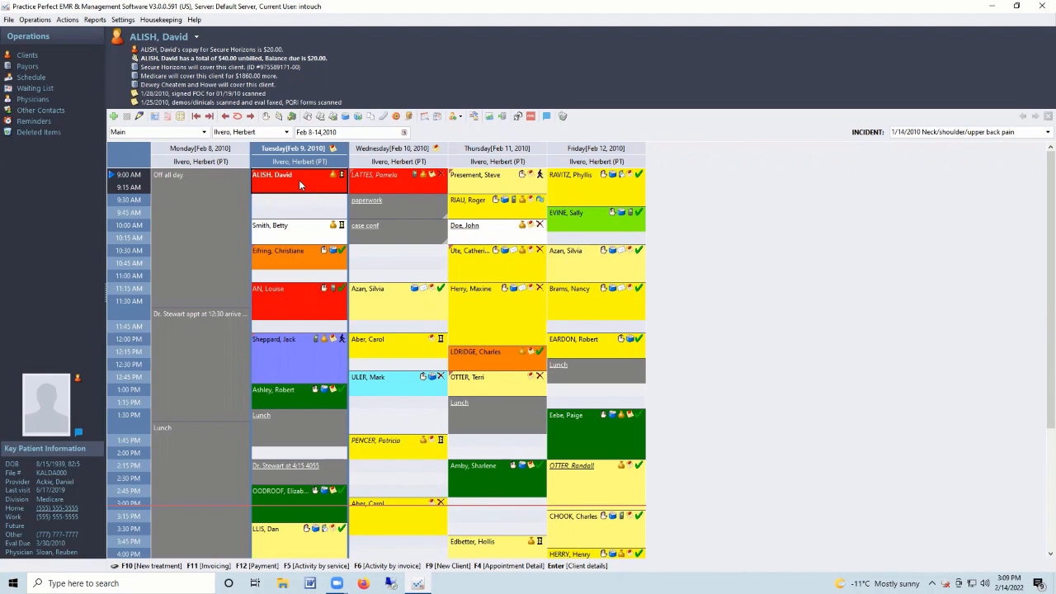
click(391, 228)
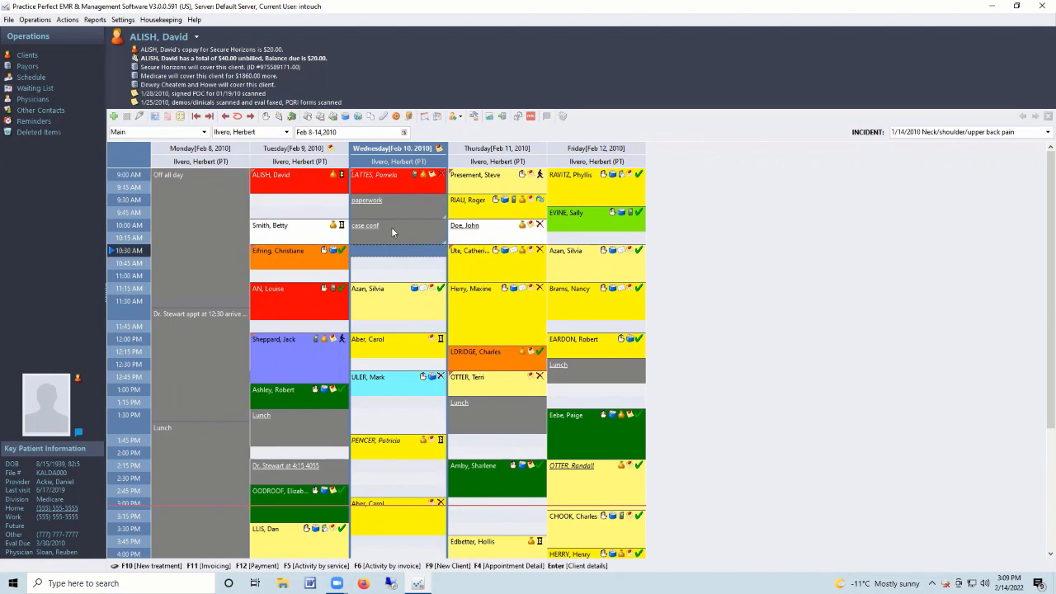
click(401, 267)
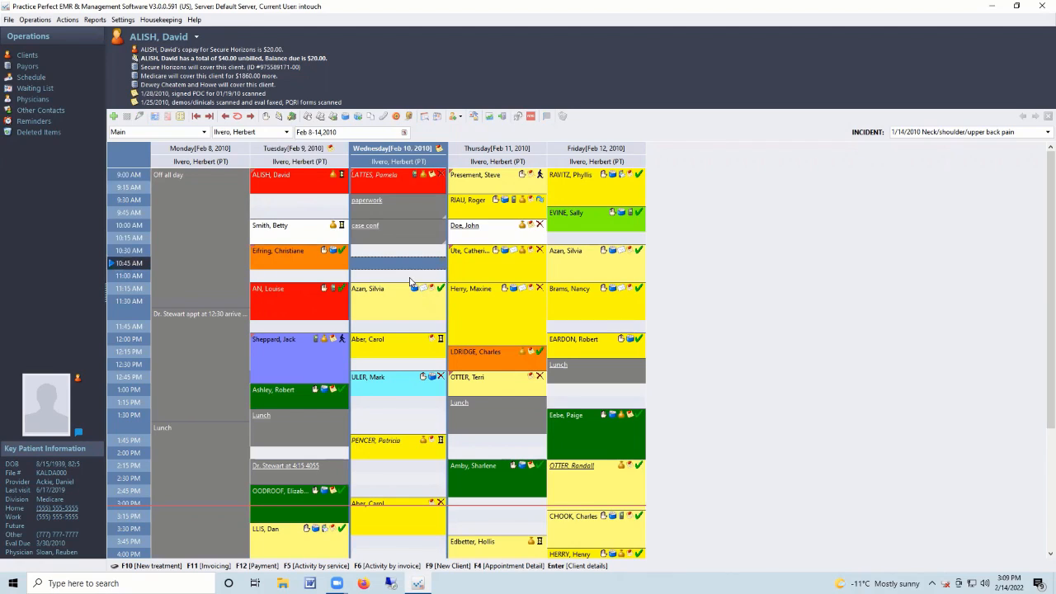
click(597, 394)
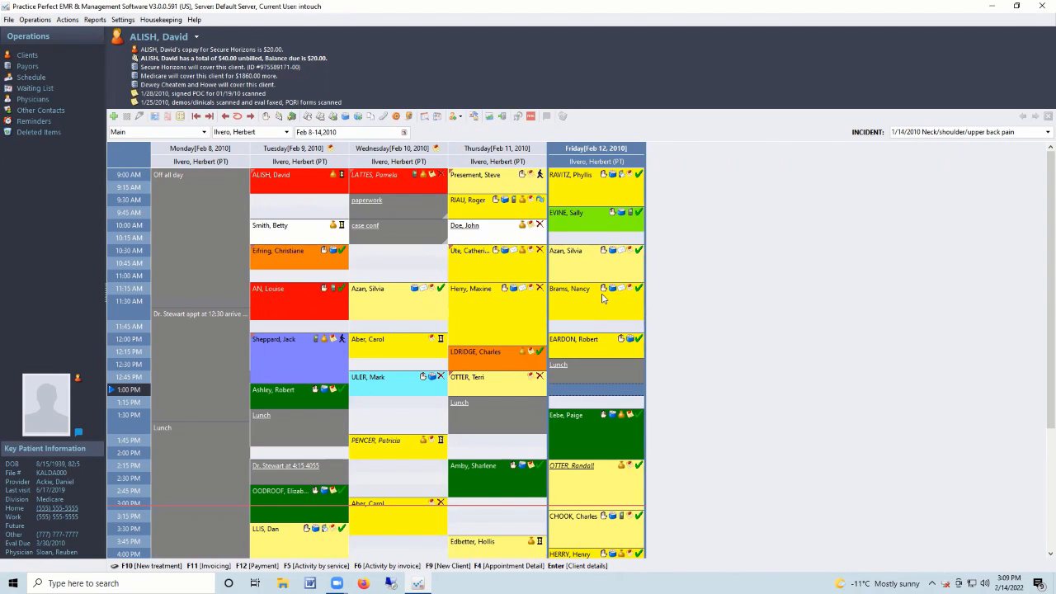
click(581, 475)
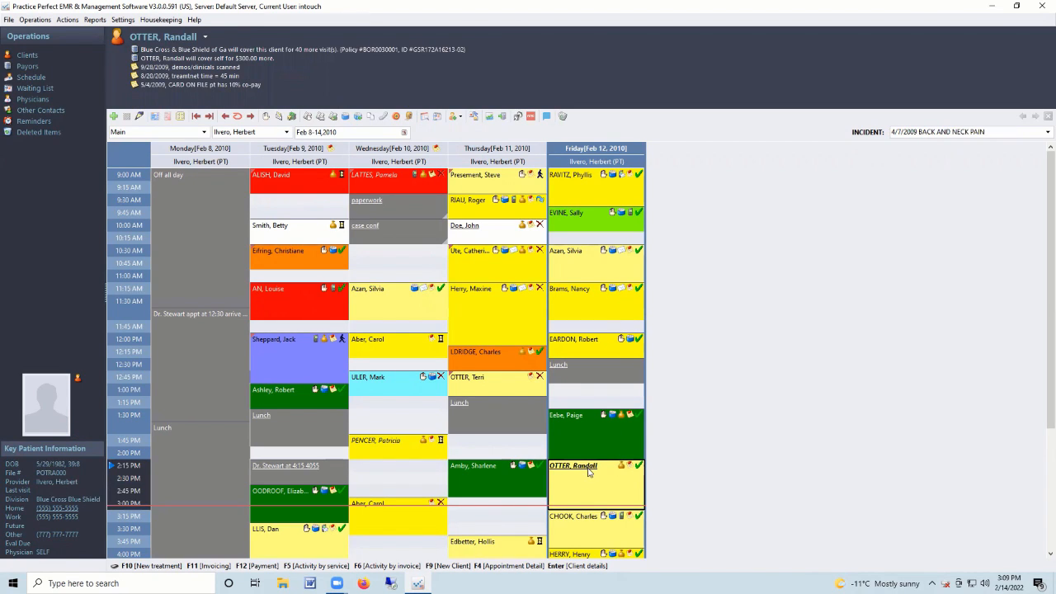
Select several Wednesday, Thursday and Friday appointments in the week grid.
click(466, 232)
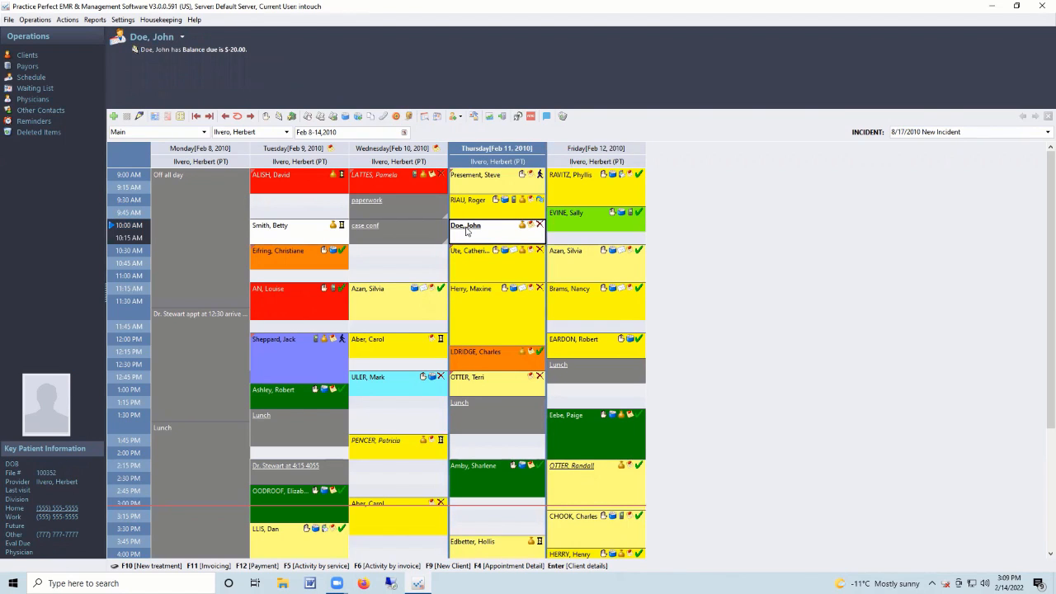
click(426, 263)
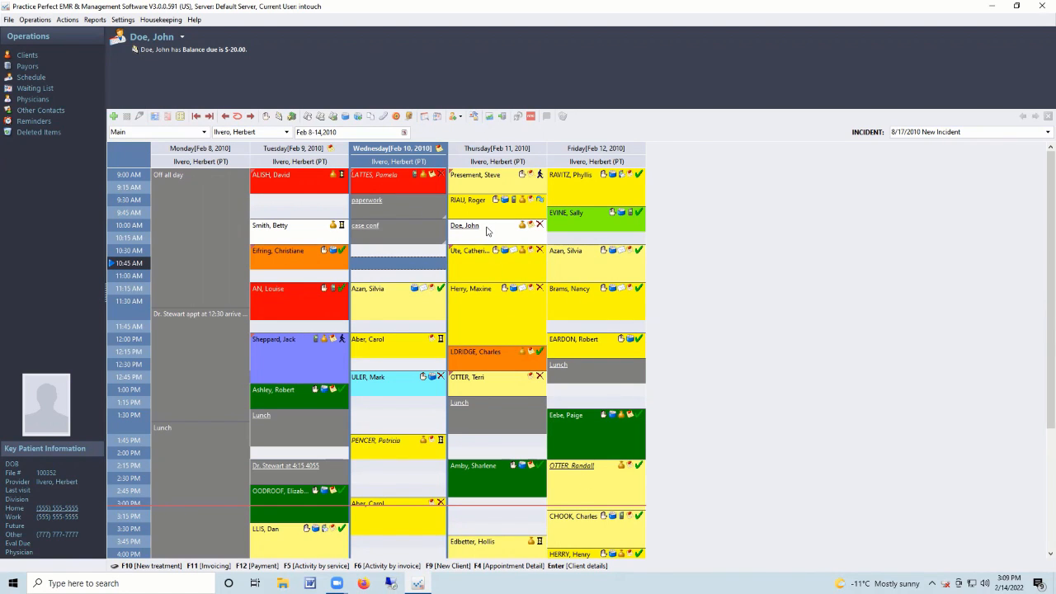
click(578, 481)
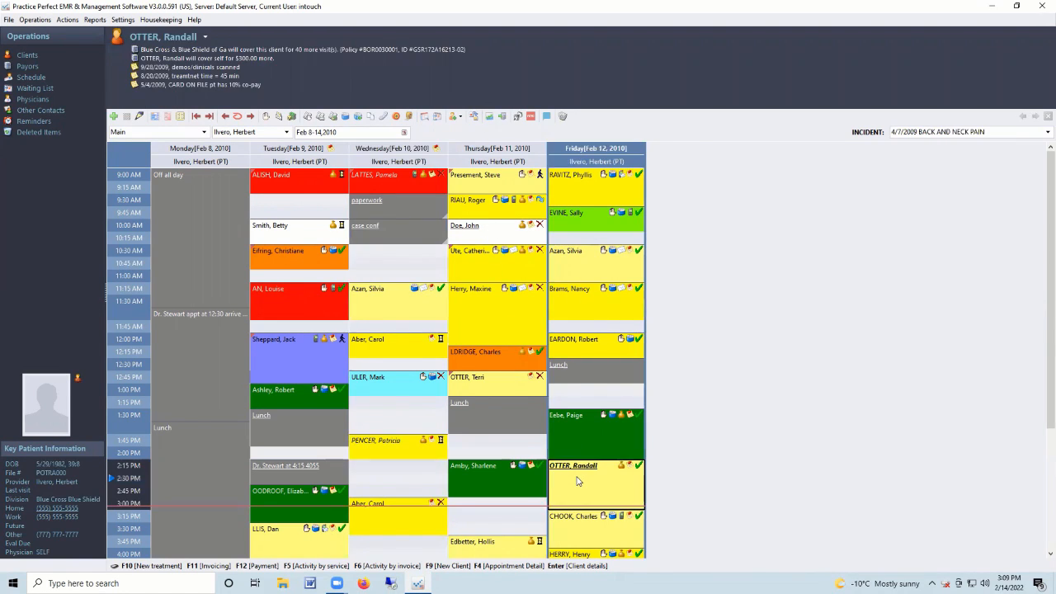
click(388, 180)
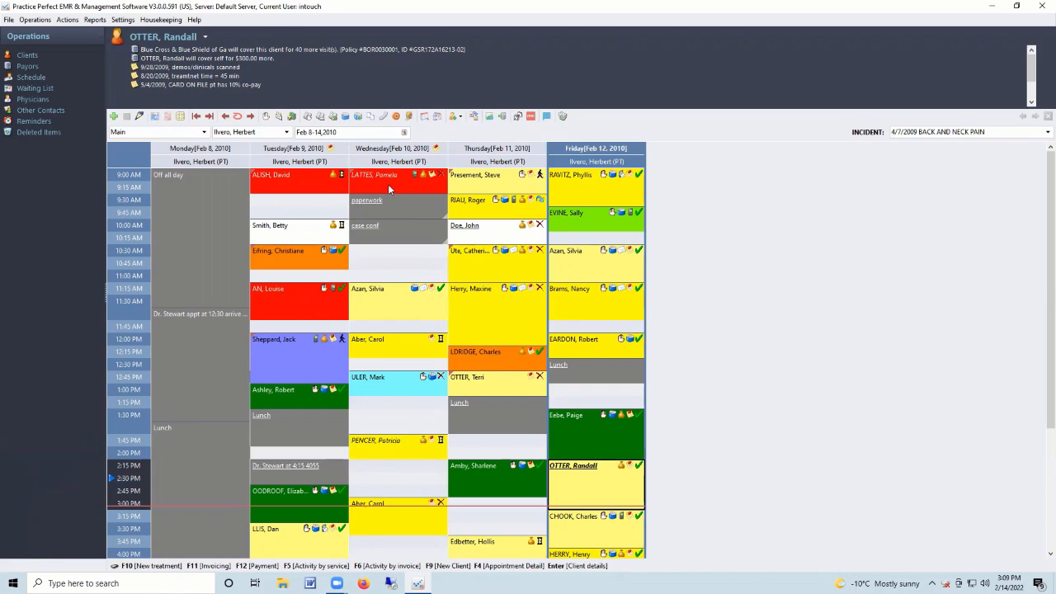
click(406, 447)
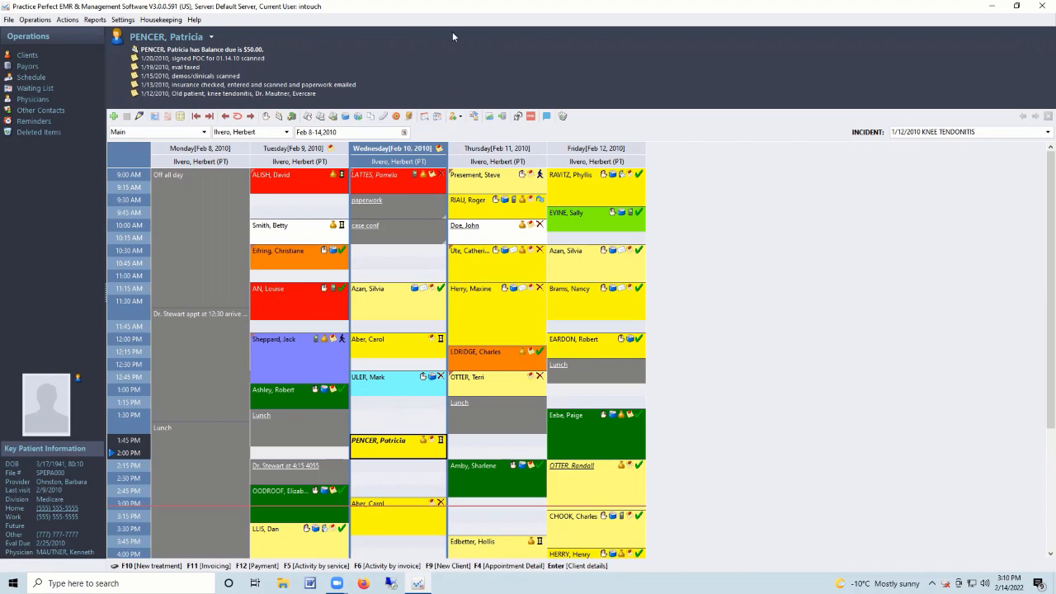
Select Tuesday's 10:30, 11:15 and 1:00 PM appointments.
click(324, 253)
click(324, 294)
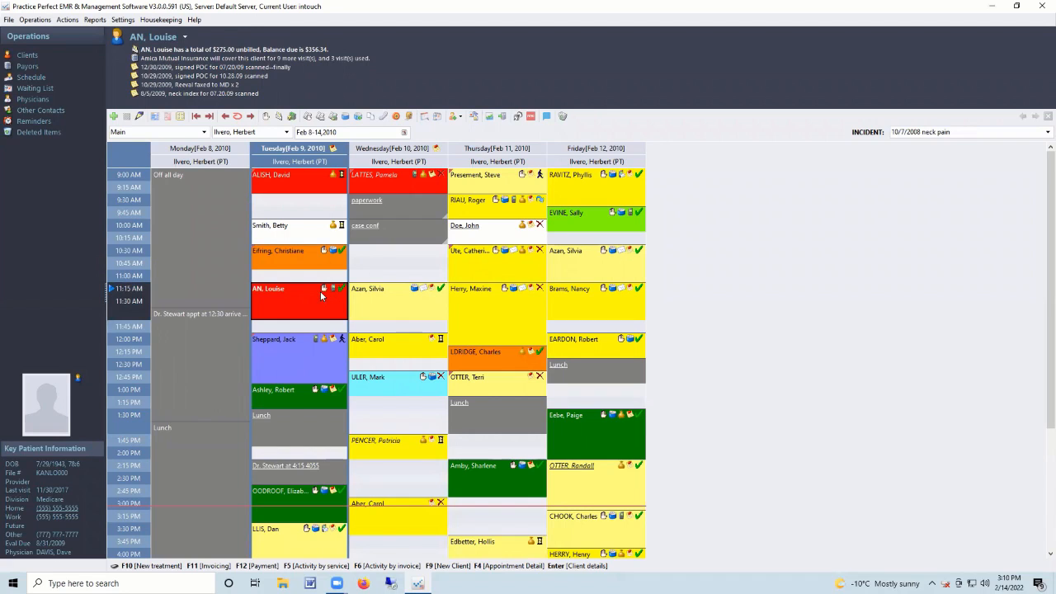
click(315, 264)
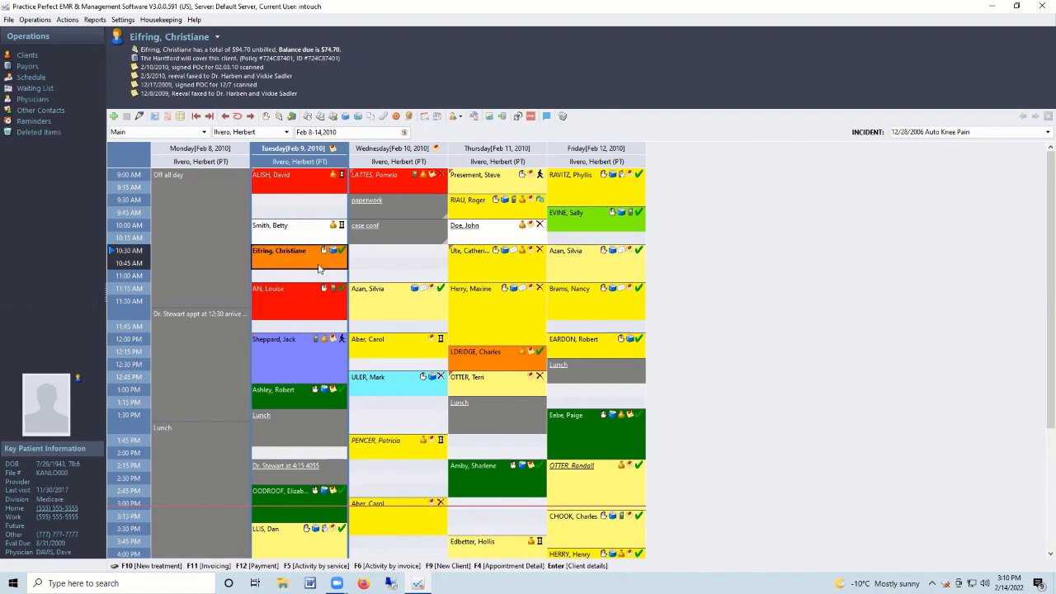
click(319, 292)
click(312, 264)
click(306, 313)
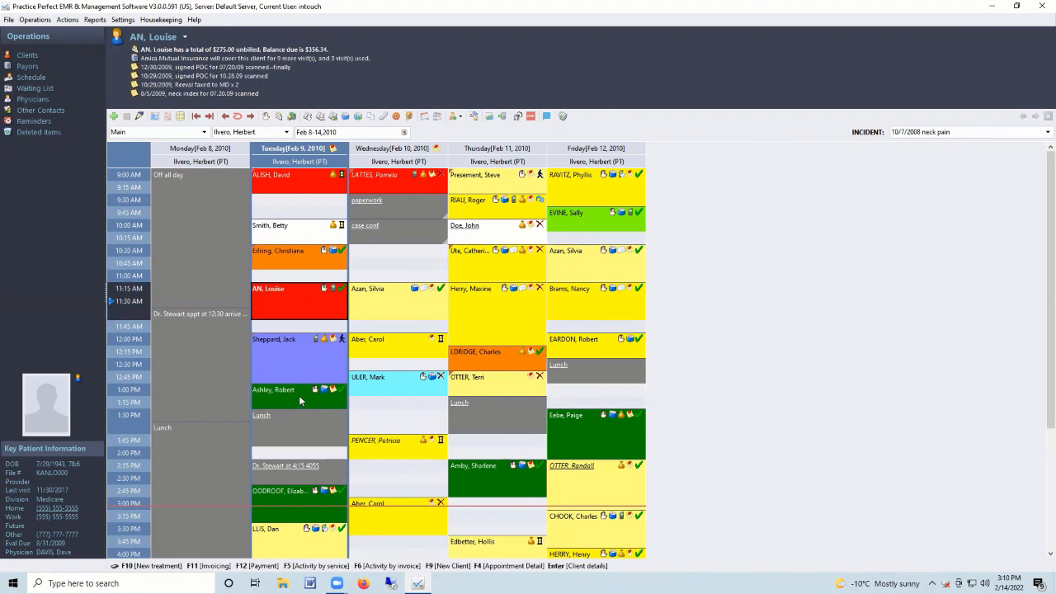
click(299, 397)
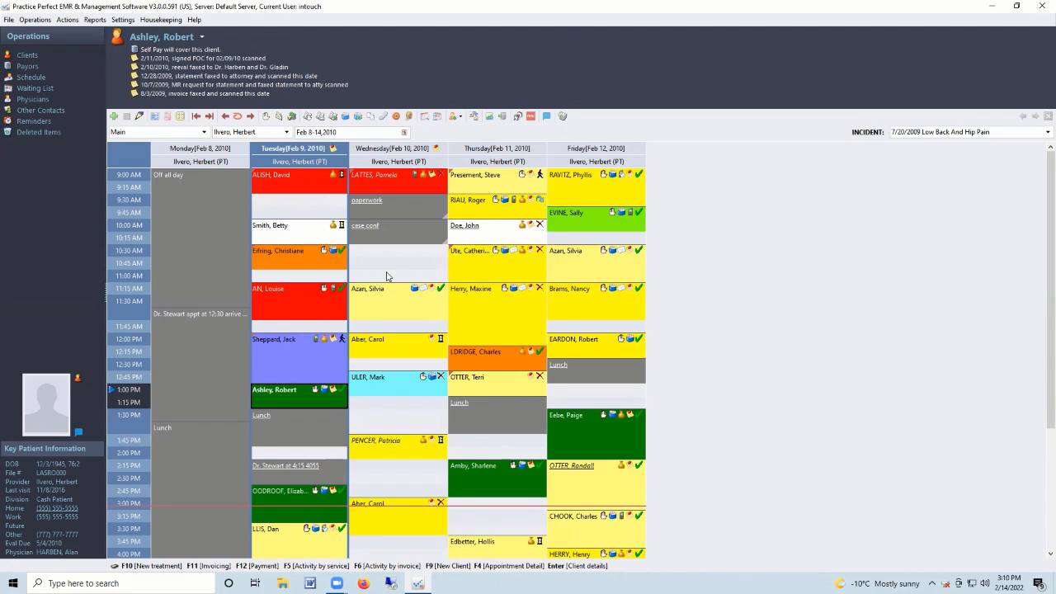
Load the Tuesday 9:00 AM client's header and account alerts.
click(418, 310)
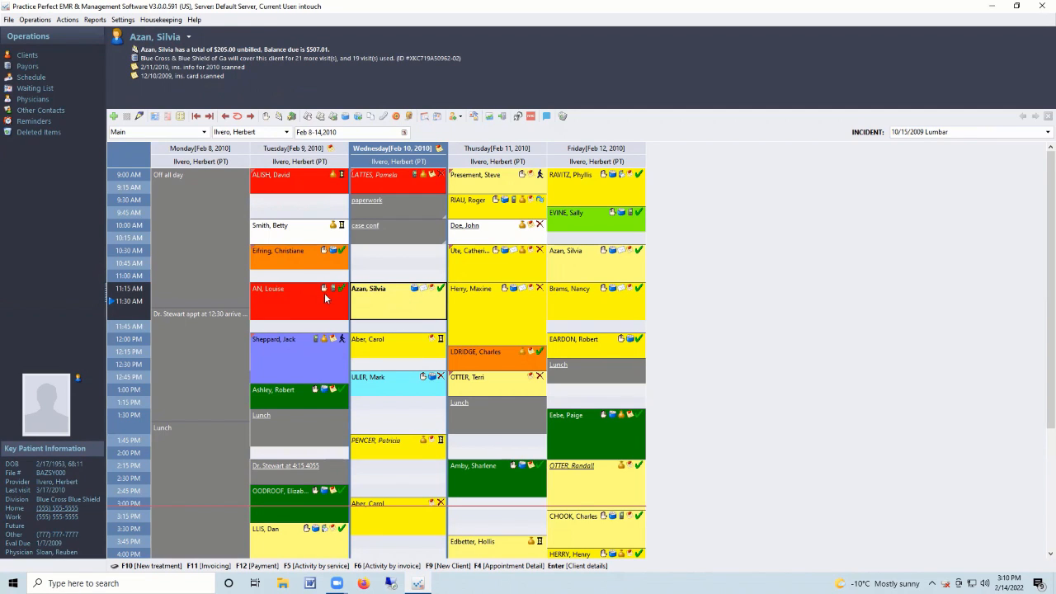
click(332, 233)
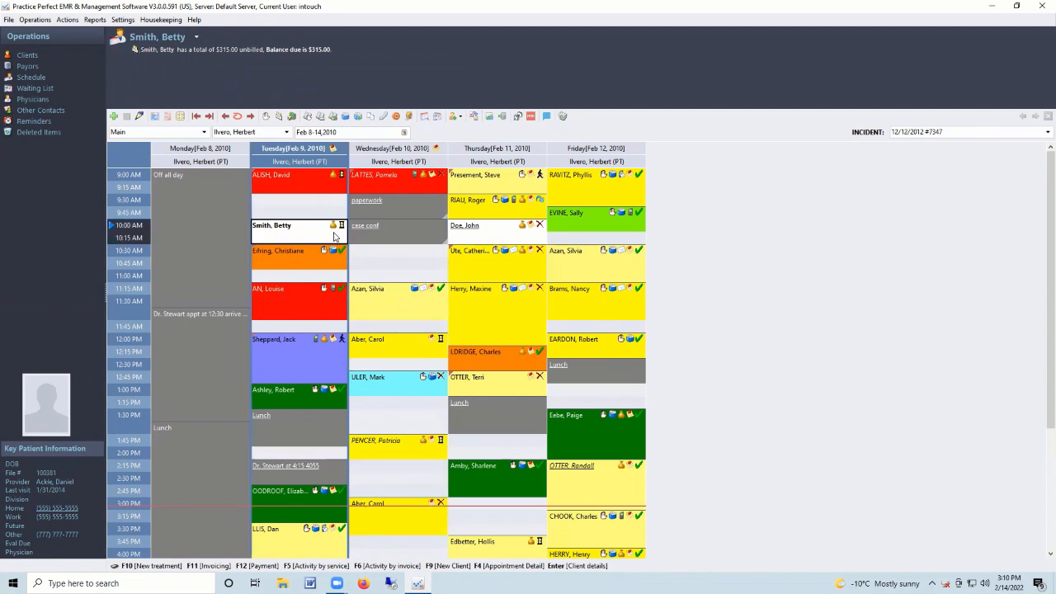
click(330, 186)
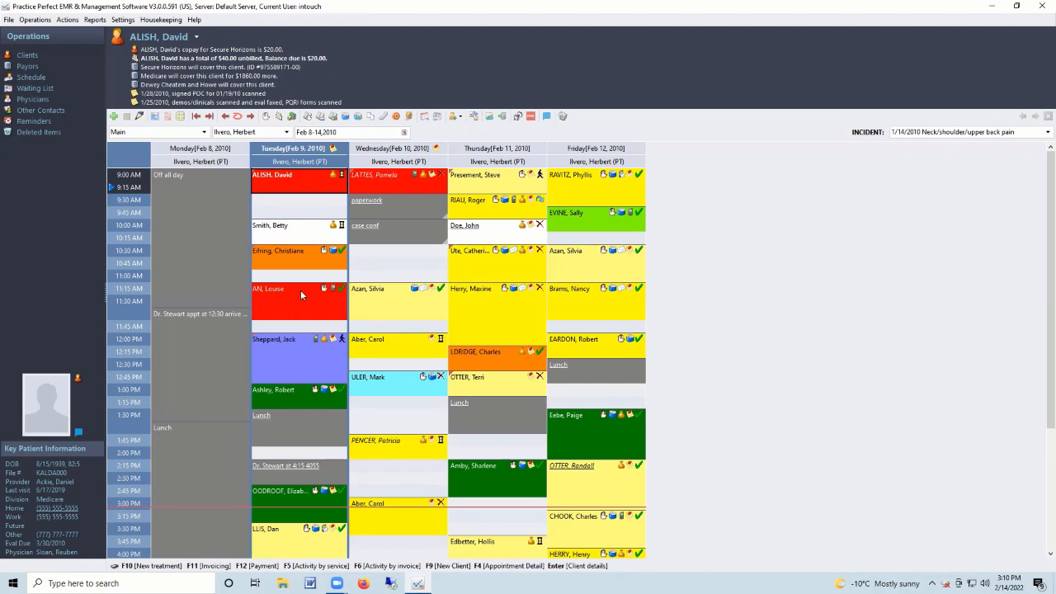
Read several appointments' notes, then bring up the status choices for Tuesday's 9:00 AM appointment.
mouse_move(335, 343)
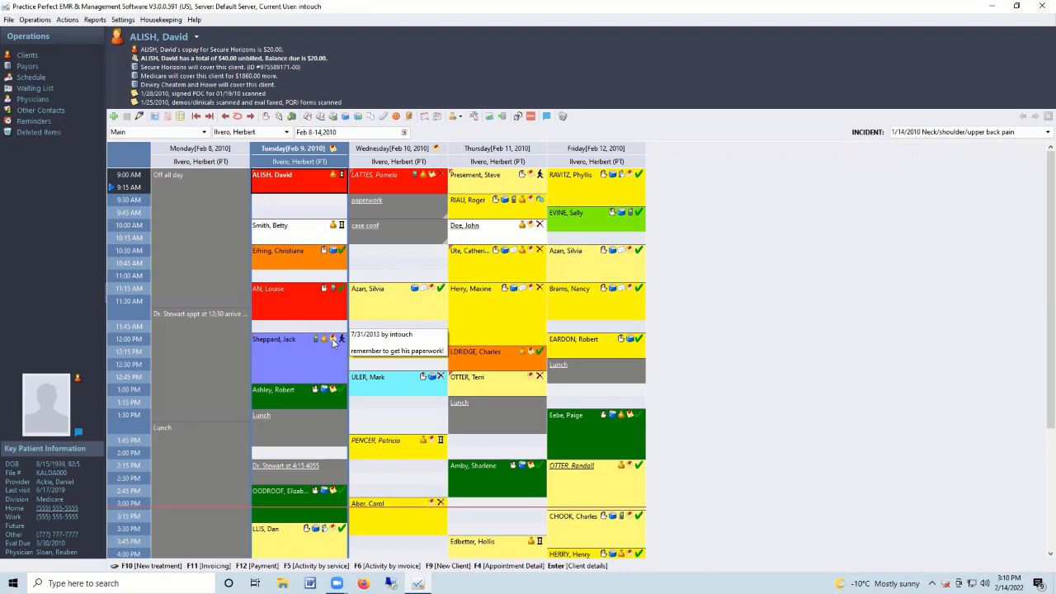
mouse_move(335, 393)
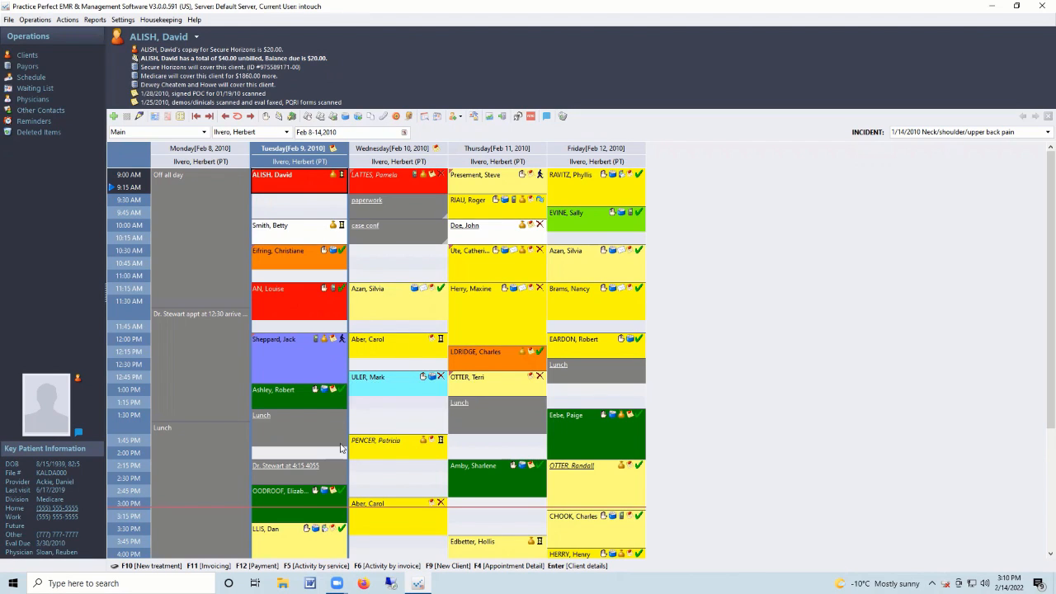
mouse_move(335, 493)
mouse_move(631, 291)
mouse_move(630, 295)
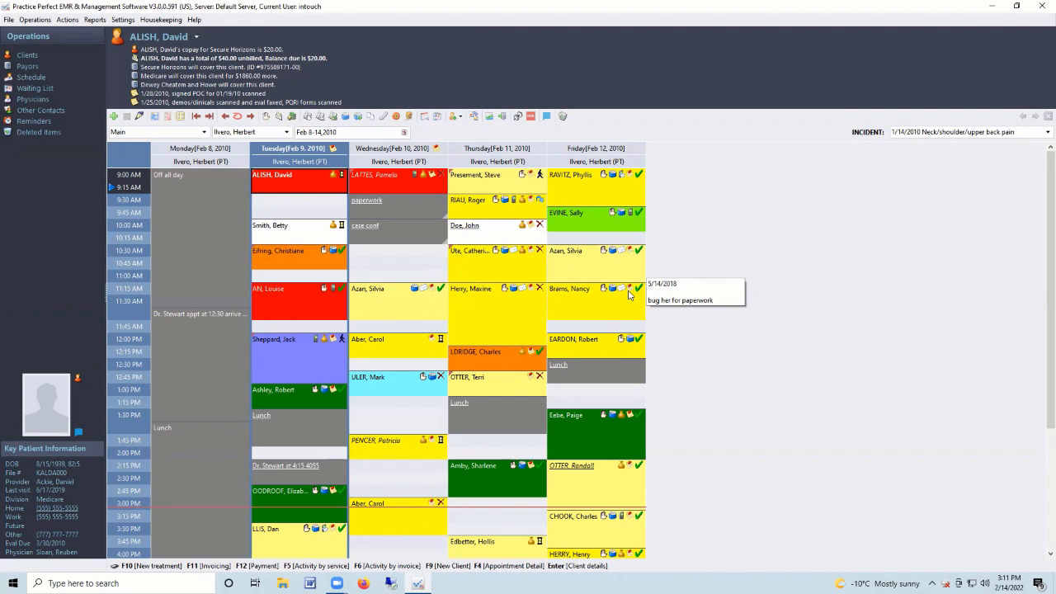
click(342, 177)
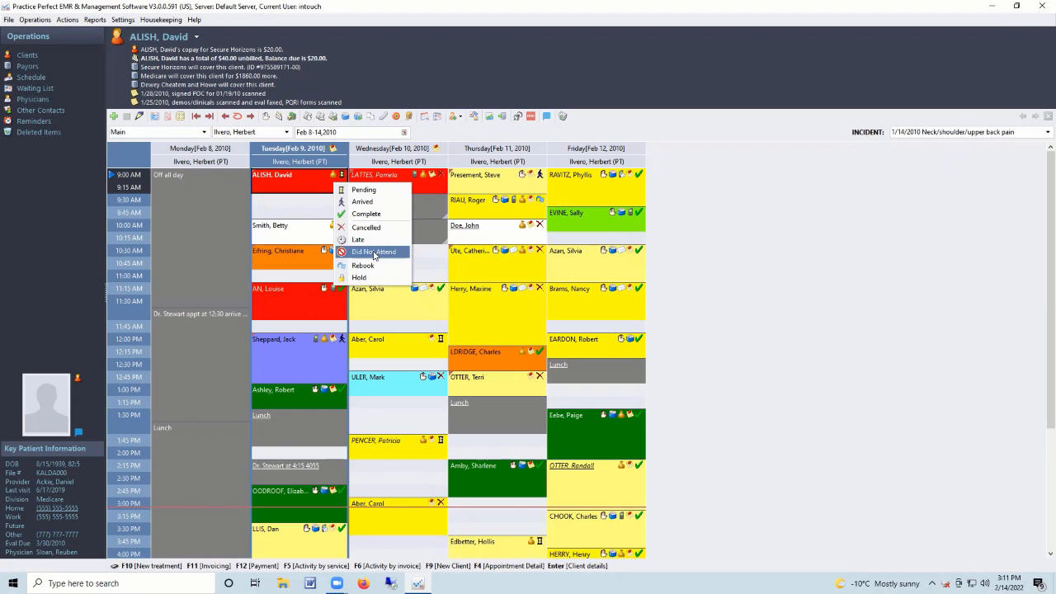
Mark the Tuesday 9:00 AM appointment Cancelled with the reason Sick.
click(305, 201)
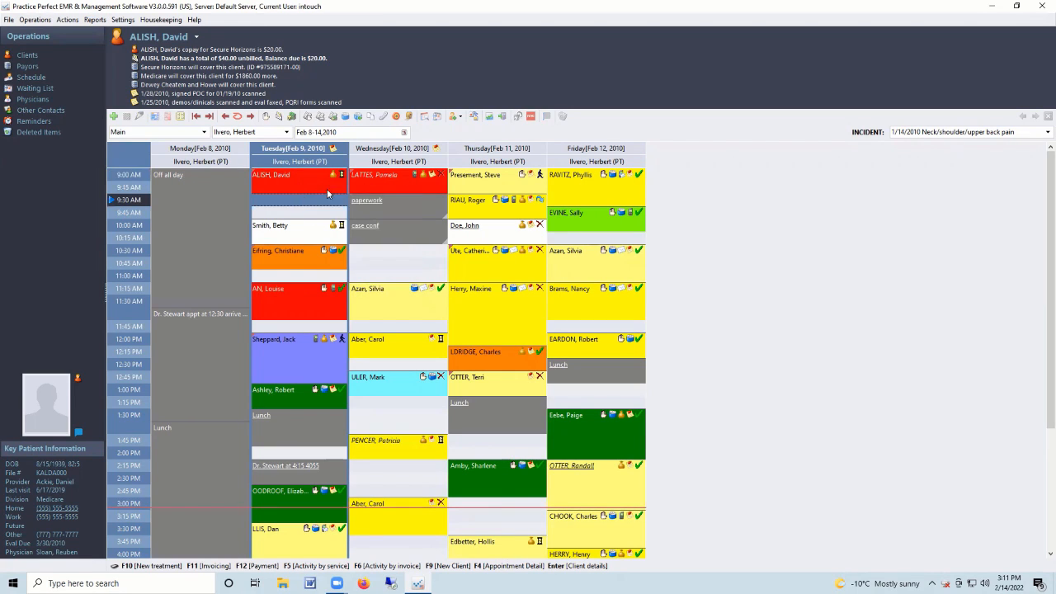
click(343, 176)
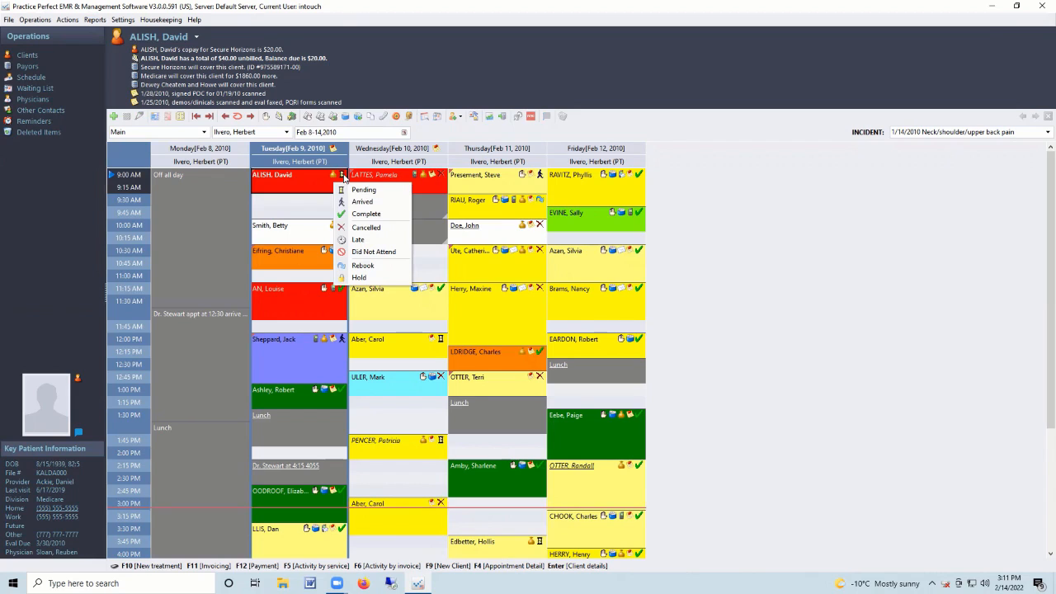
click(363, 228)
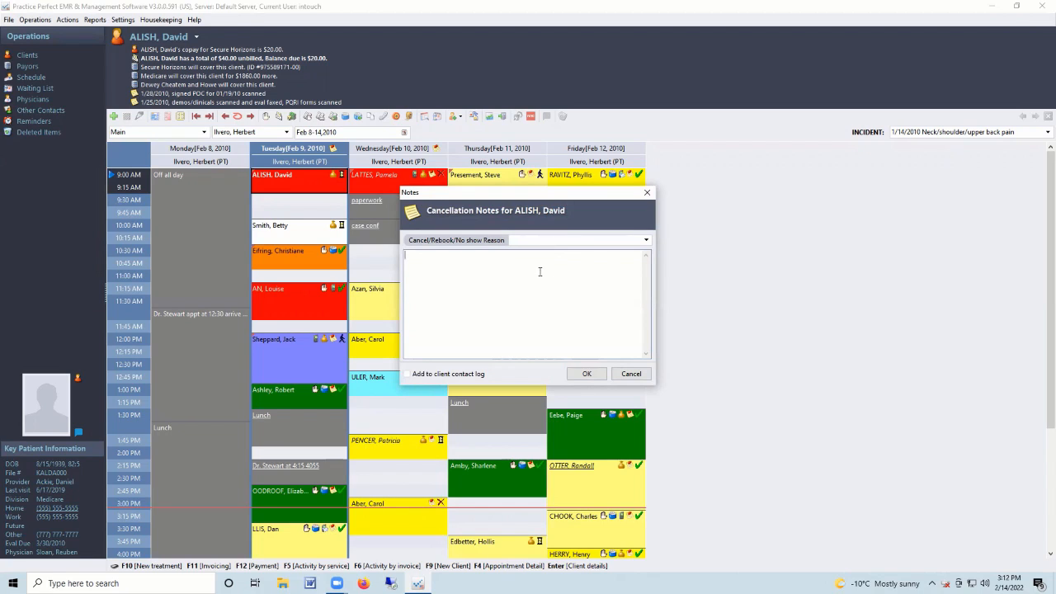
text(dskdgkjkfj)
key(BackSpace)
key(BackSpace)
key(BackSpace)
key(BackSpace)
key(BackSpace)
key(BackSpace)
key(BackSpace)
key(BackSpace)
key(BackSpace)
key(BackSpace)
click(647, 241)
click(518, 261)
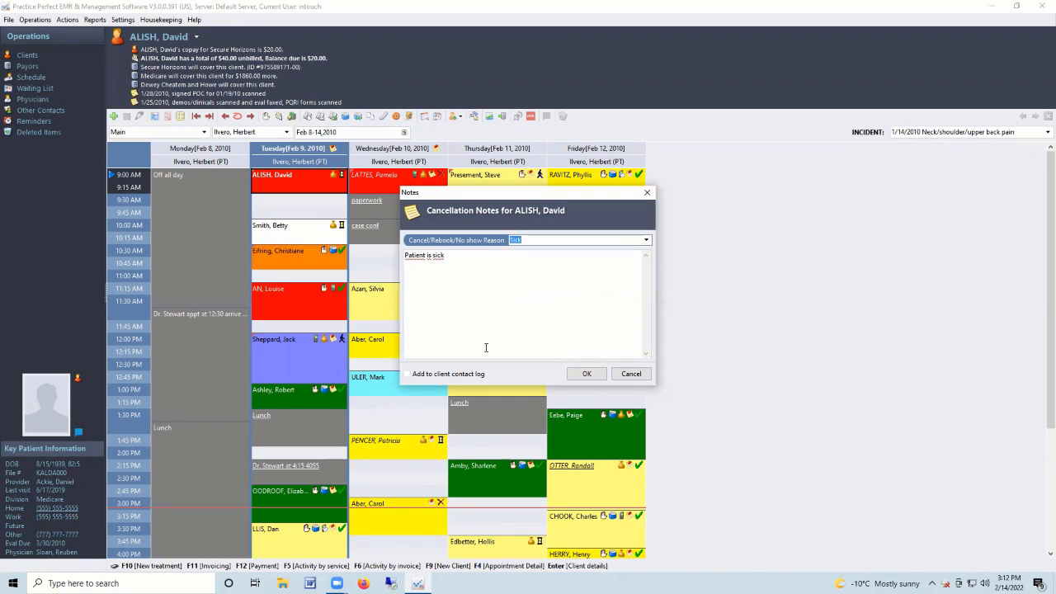
click(585, 373)
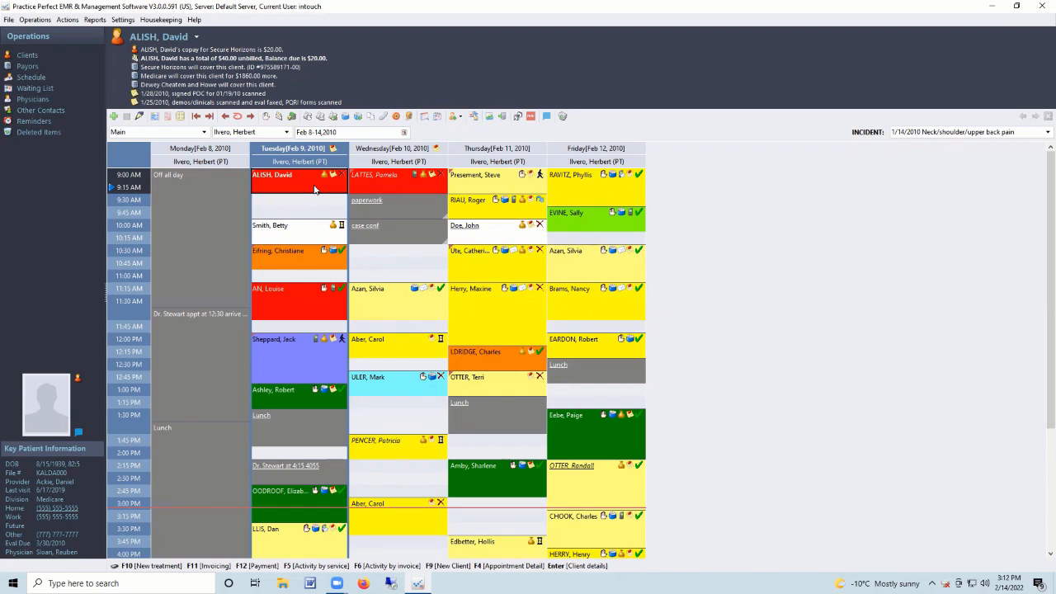
Select the Tuesday 9:30 slot and 10:00 appointment, ending back on the cancelled 9:00.
click(311, 204)
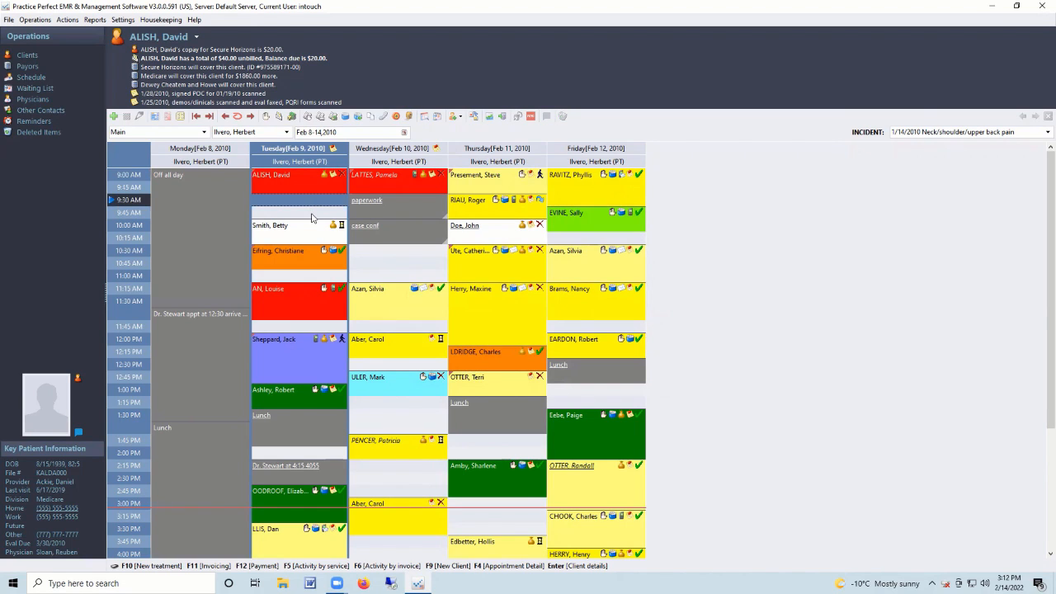
click(306, 236)
click(293, 180)
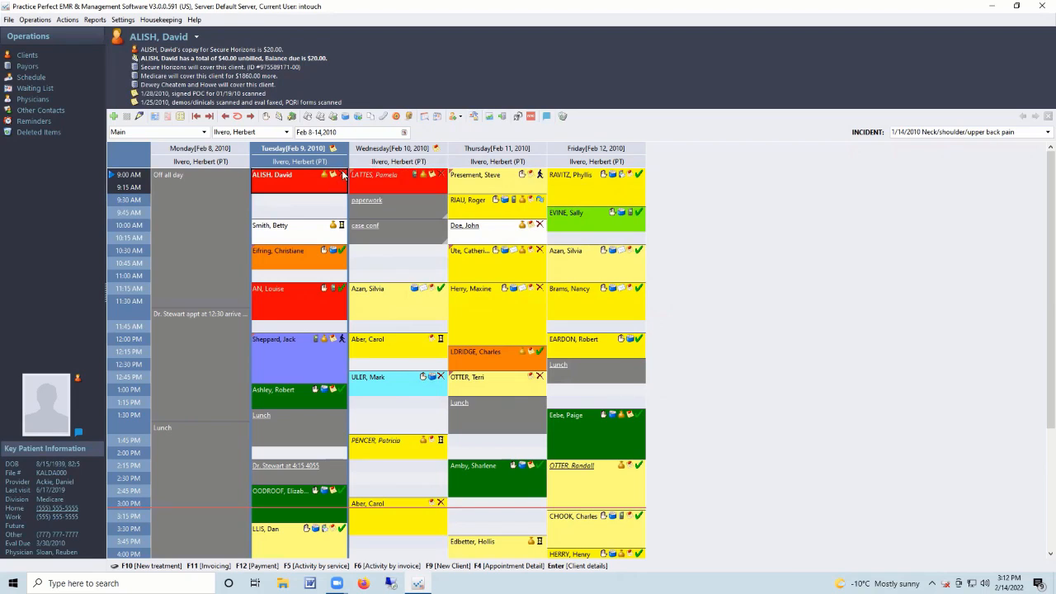
click(489, 118)
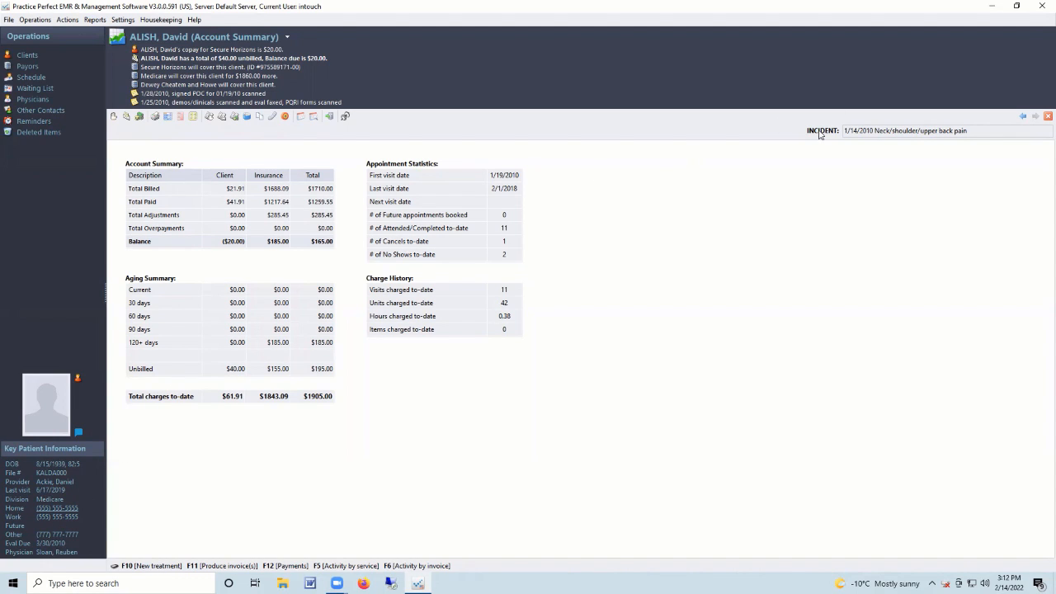
click(29, 78)
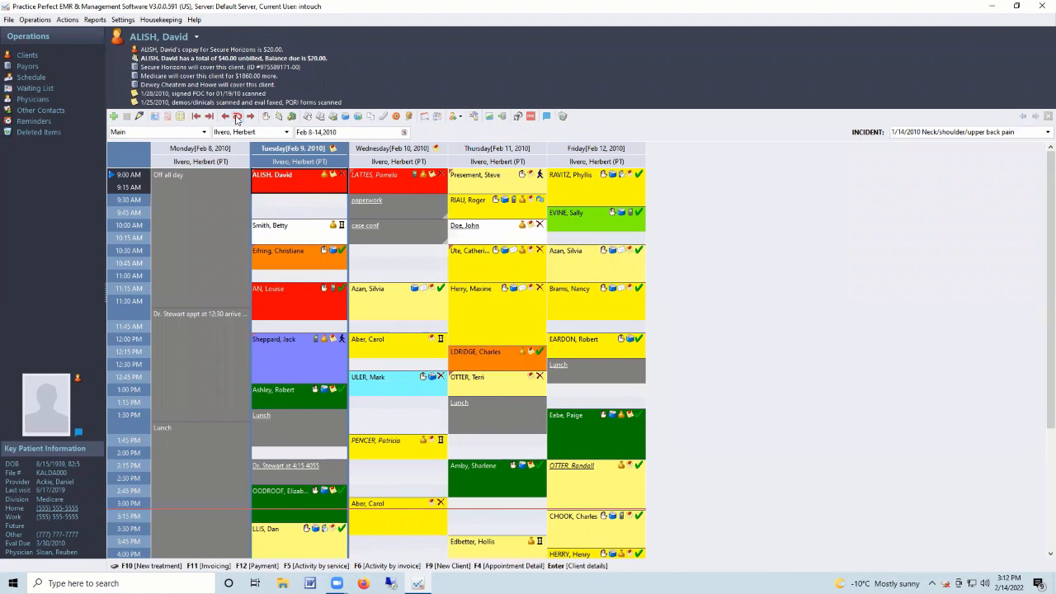
Pick the client from the current week's Monday 2:30 PM appointment, then move to Feb 21–27.
click(237, 116)
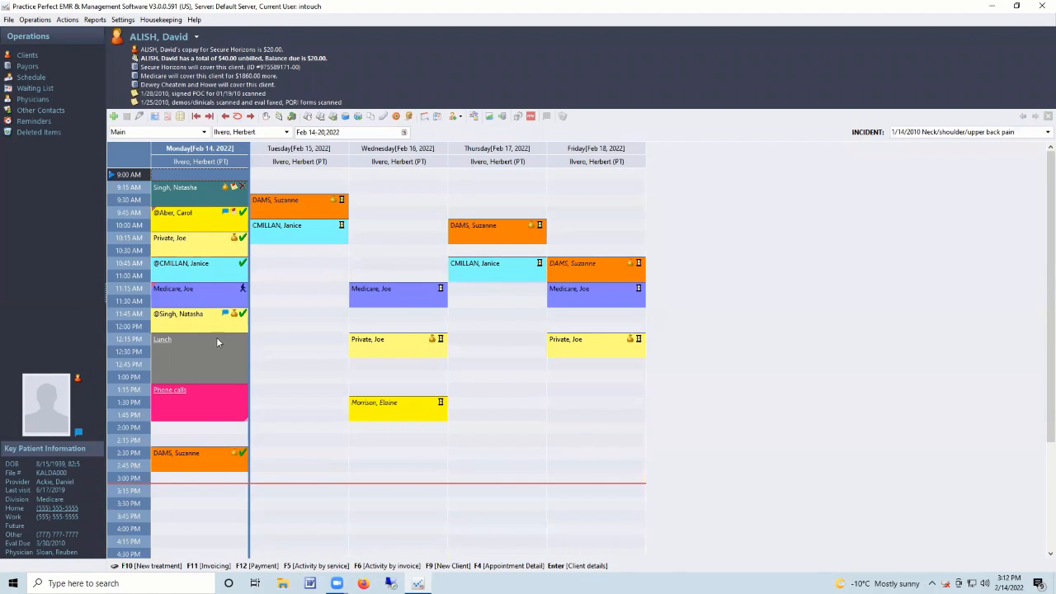
click(203, 459)
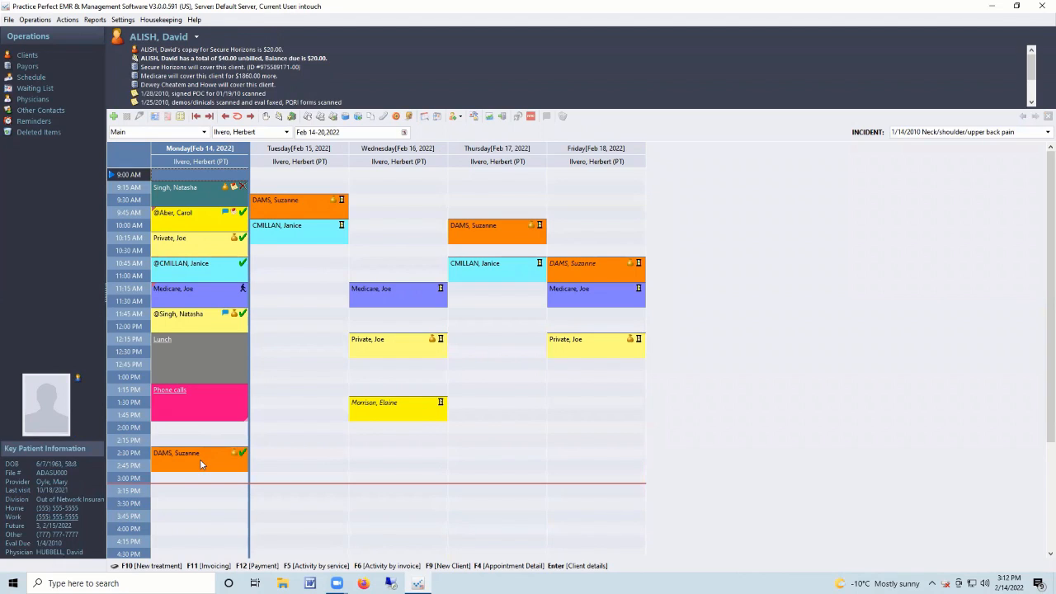
click(565, 272)
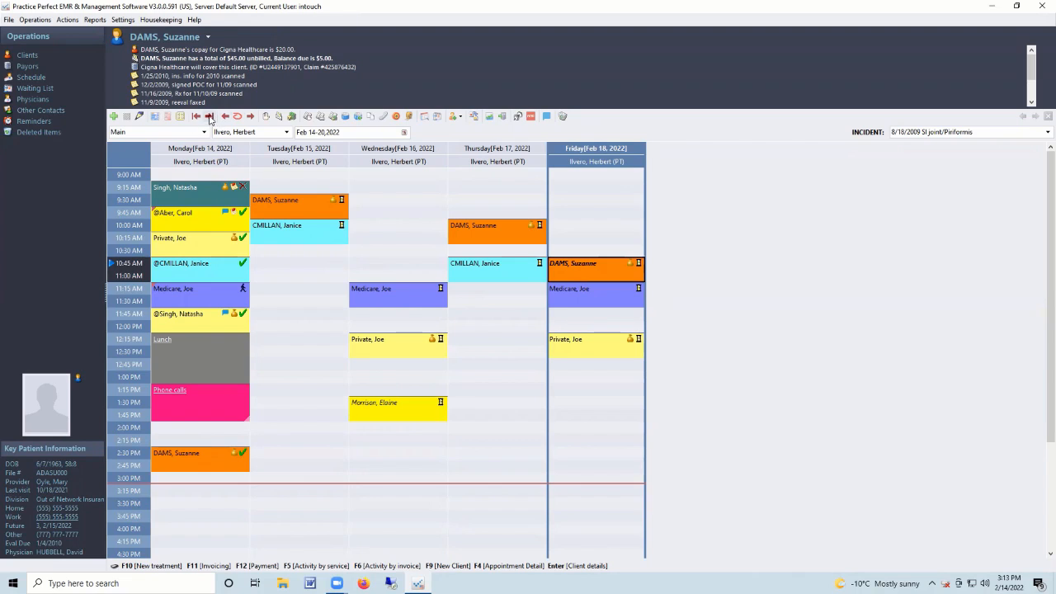
click(209, 116)
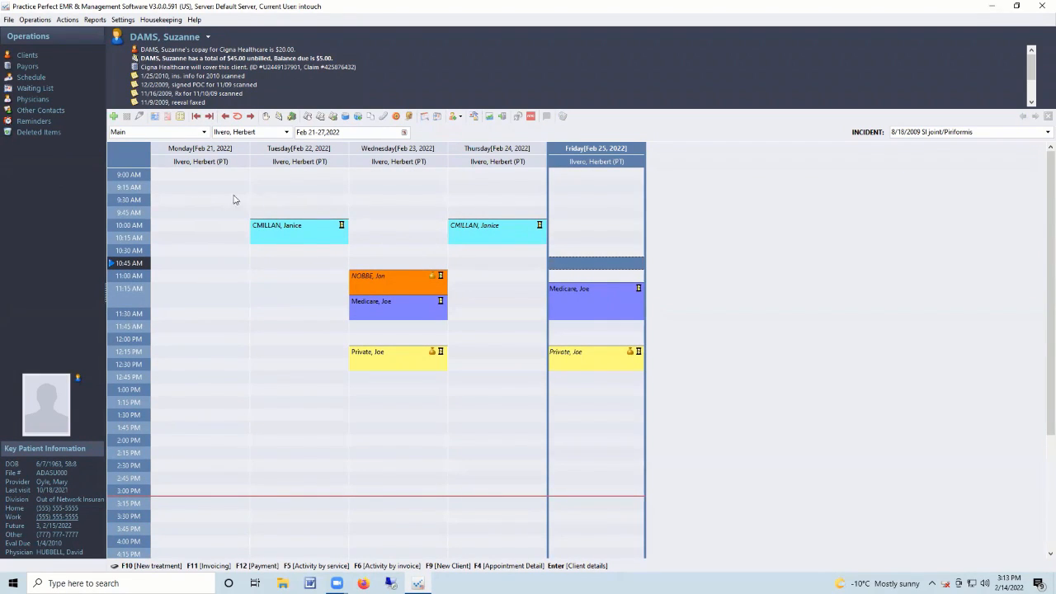
Book the current client at Monday 9:00 AM and Friday 9:30 AM.
click(198, 176)
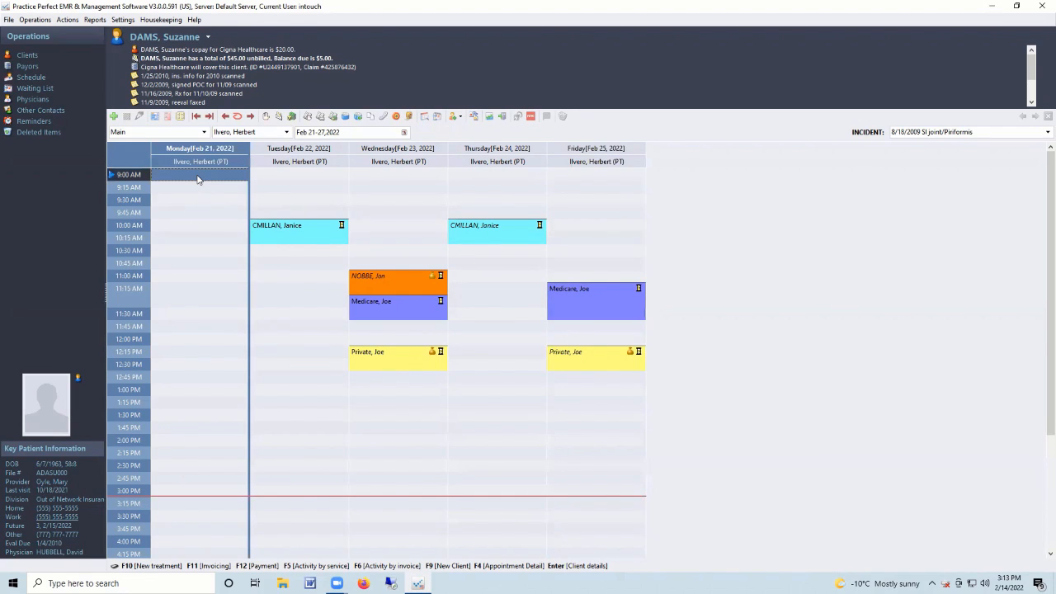
double_click(197, 178)
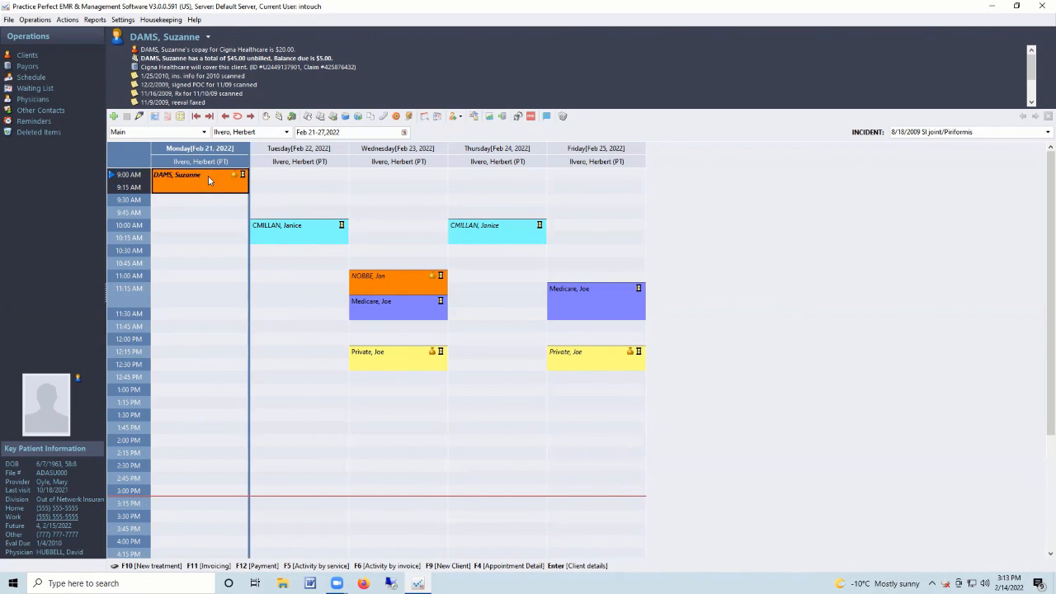
click(582, 206)
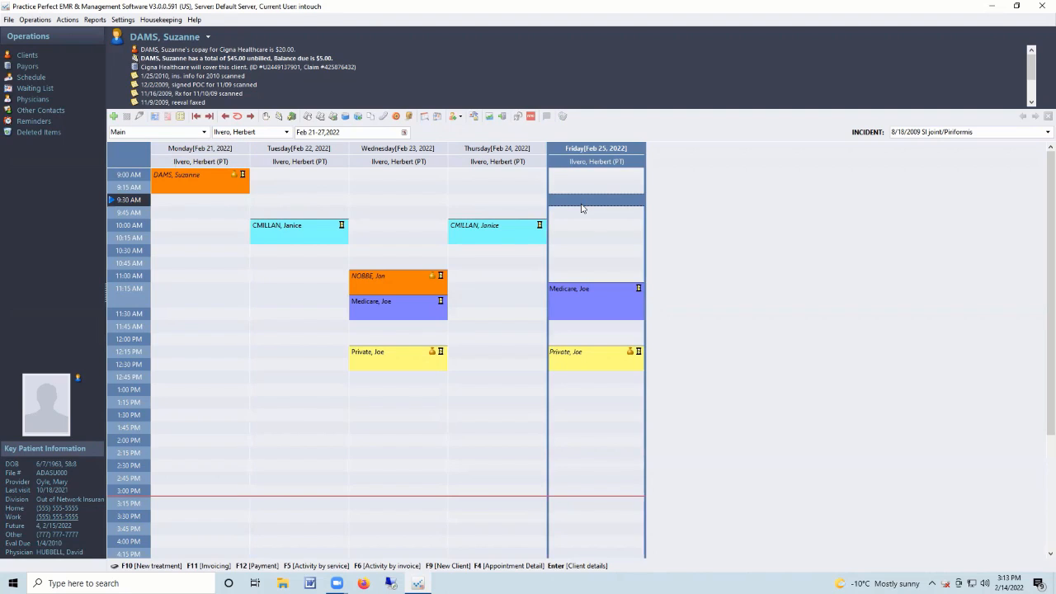
double_click(582, 208)
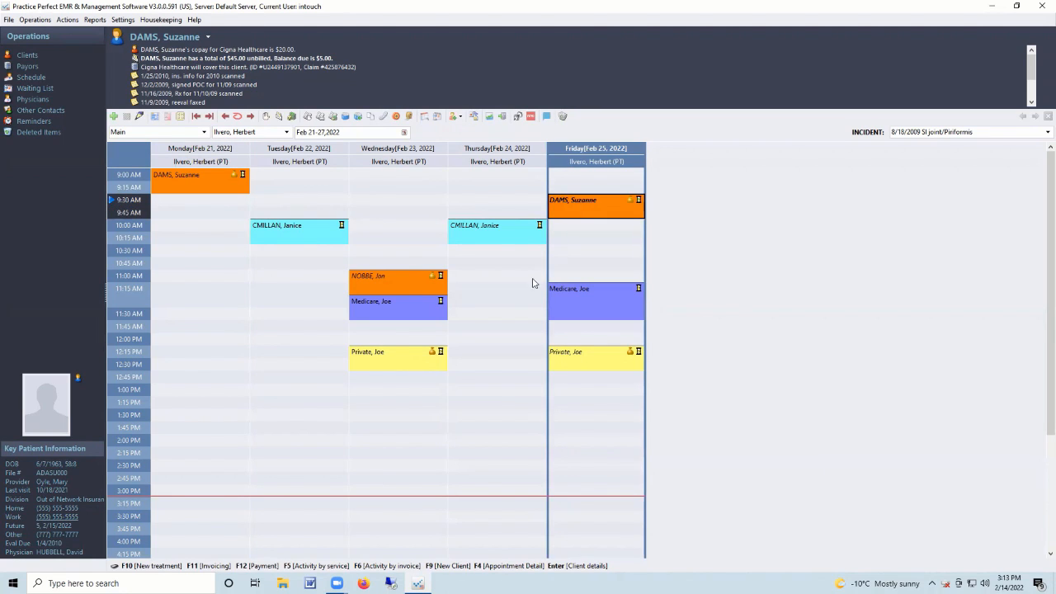
Book a Thursday 11:00 appointment for the client found by typing 'Pre'.
click(476, 281)
double_click(475, 281)
text(Pre)
click(613, 435)
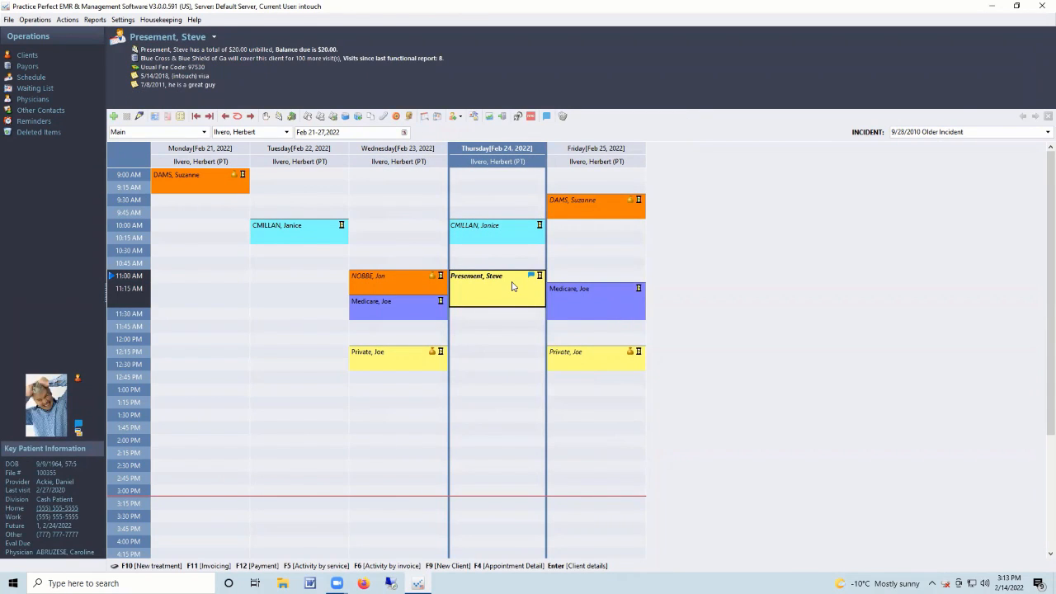
click(579, 206)
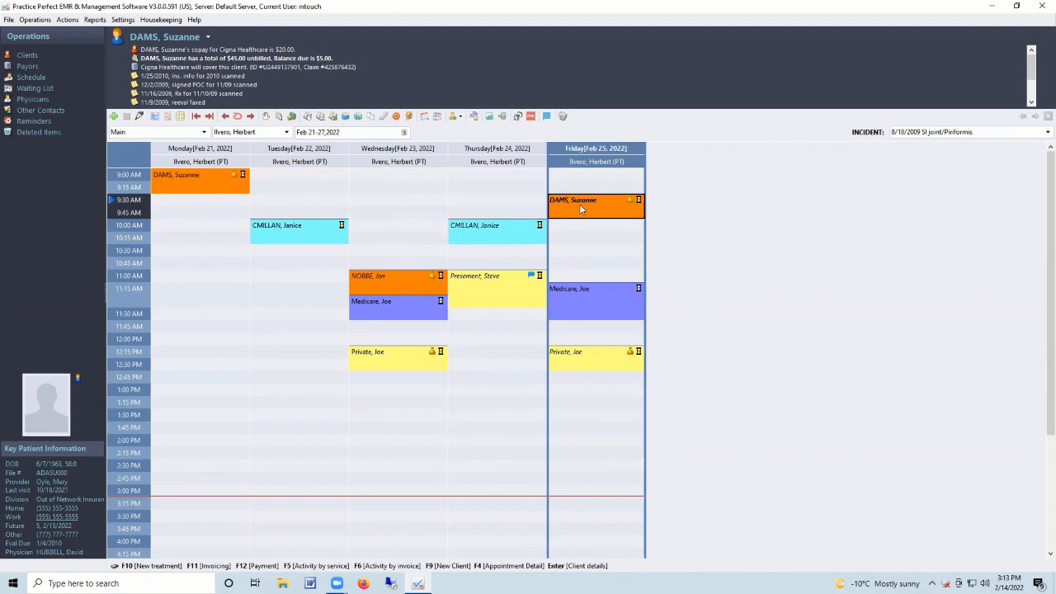
Make the Friday 9:30 appointment repeat Monday, Wednesday and Friday until March 31, 2022.
right_click(581, 210)
click(629, 358)
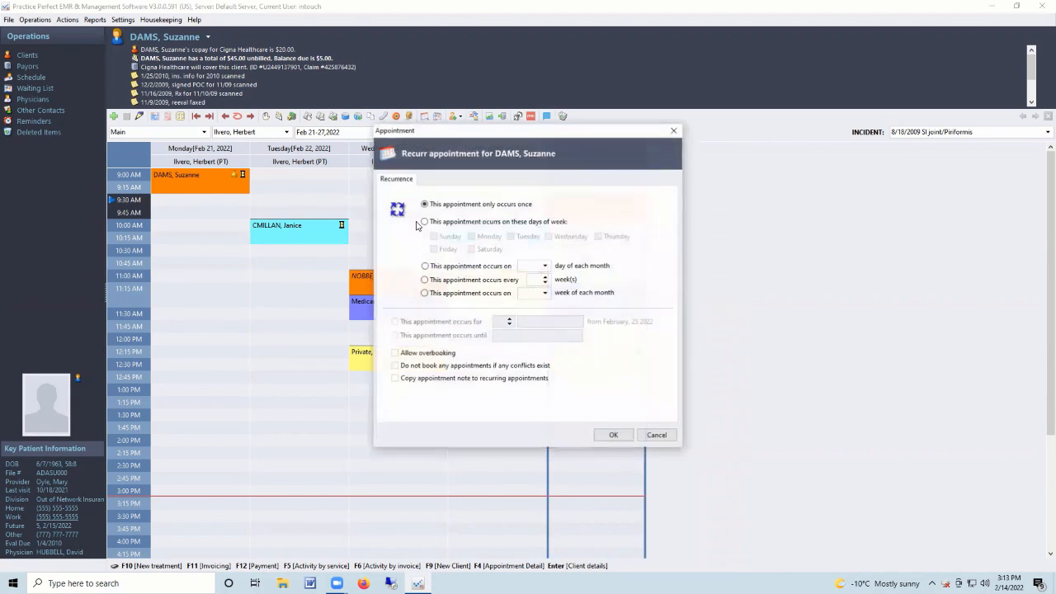
click(424, 221)
click(472, 237)
click(549, 236)
click(435, 248)
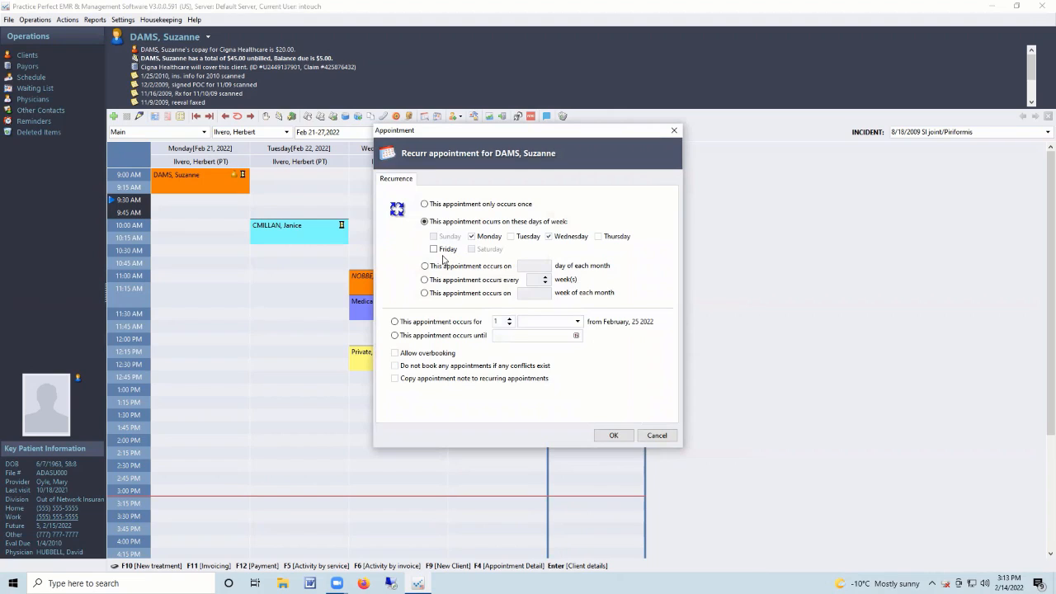
click(576, 335)
click(597, 351)
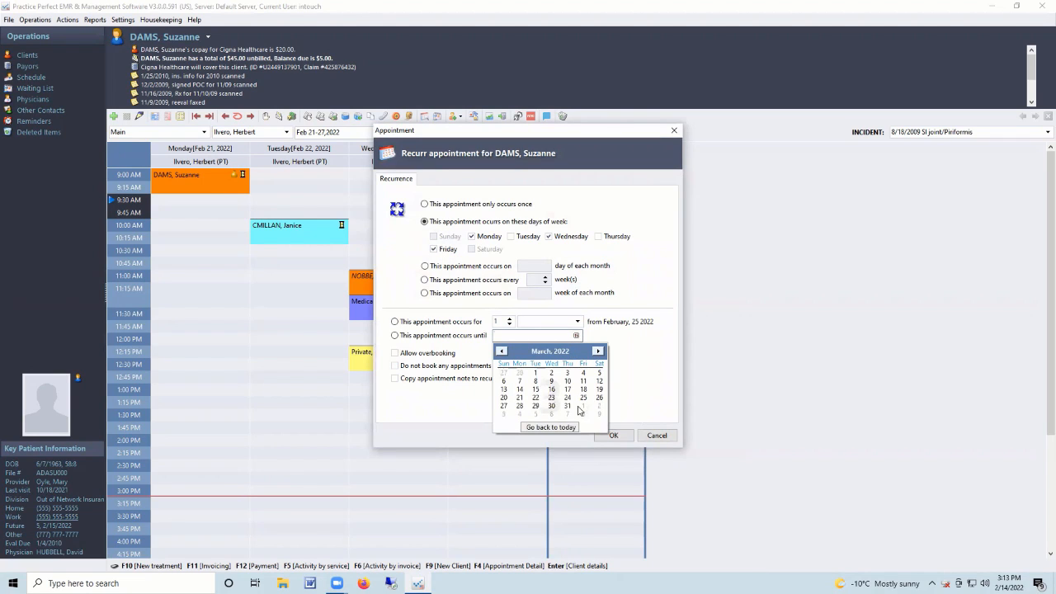
click(568, 406)
click(608, 435)
click(612, 435)
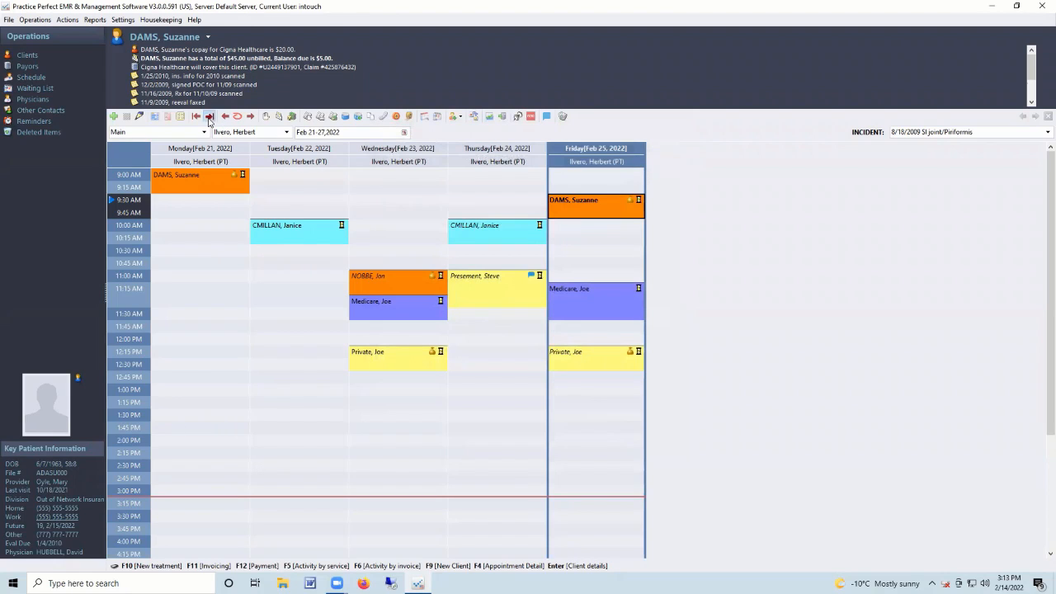
Advance the schedule three weeks to Mar 14–20, 2022.
click(209, 116)
click(209, 117)
click(208, 116)
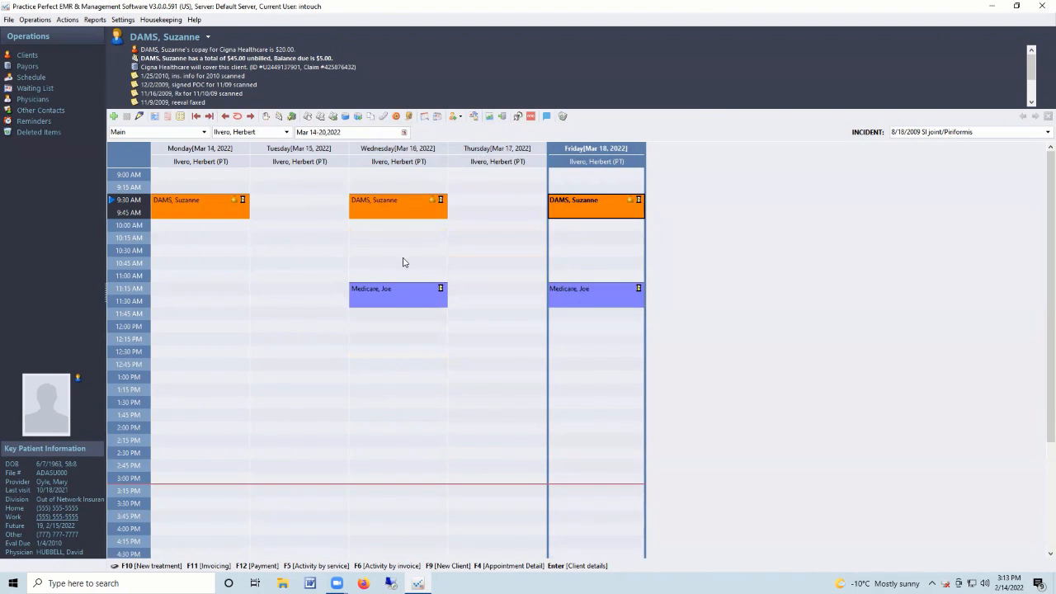
Move Wednesday's 9:30 appointment to 10:30, decline deleting Monday's 9:30 series, and return to Feb 14–20.
drag(394, 198, 401, 261)
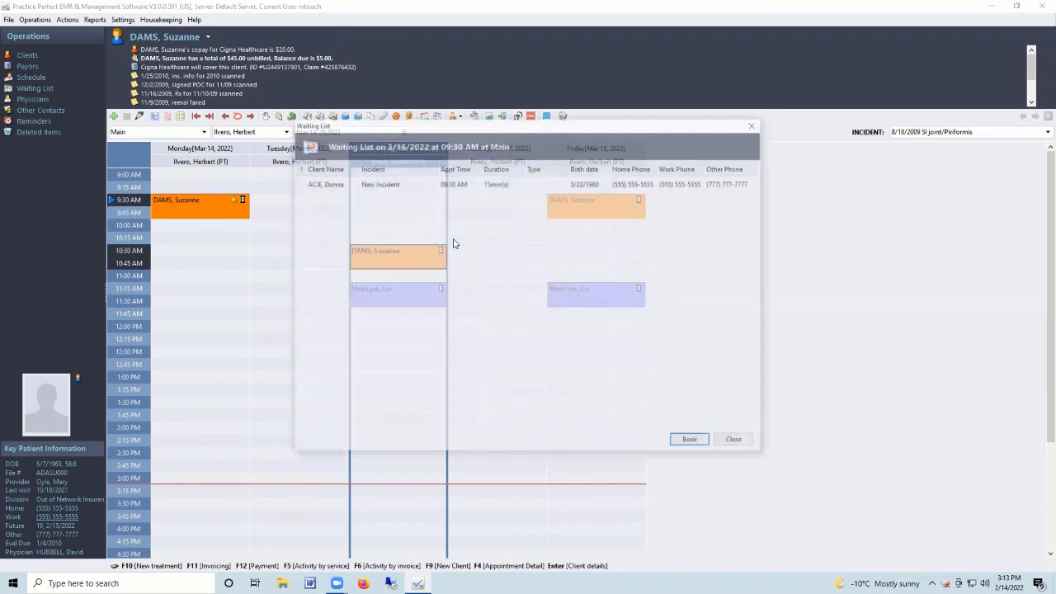
click(735, 441)
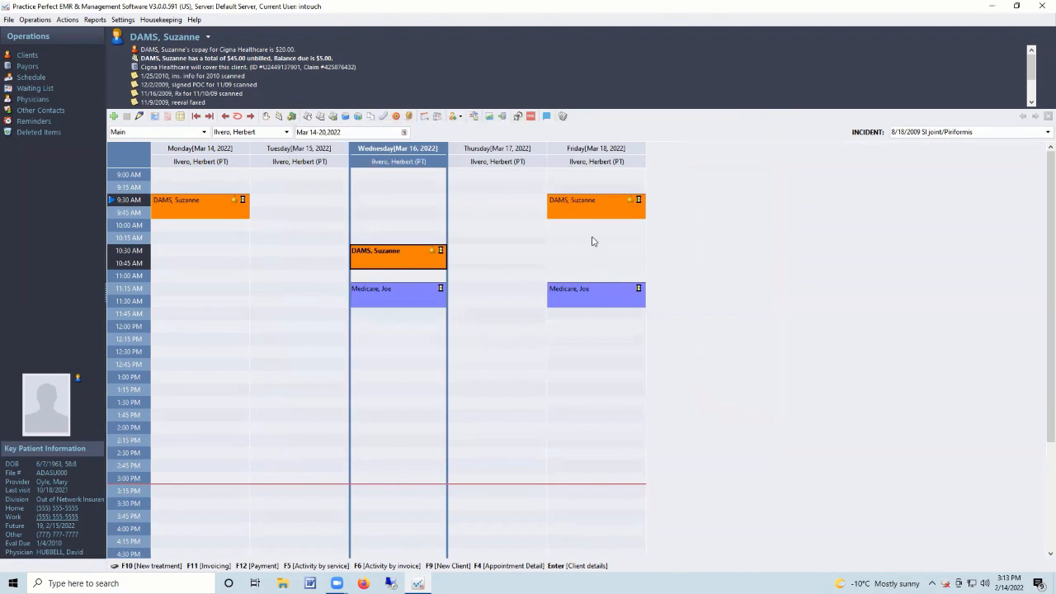
click(189, 202)
key(Delete)
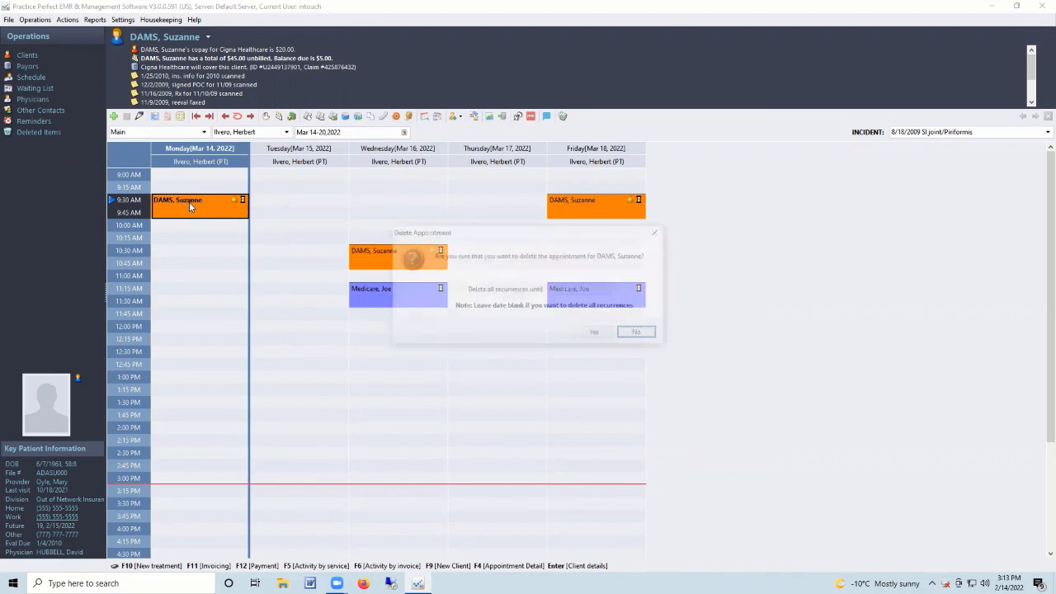
click(465, 290)
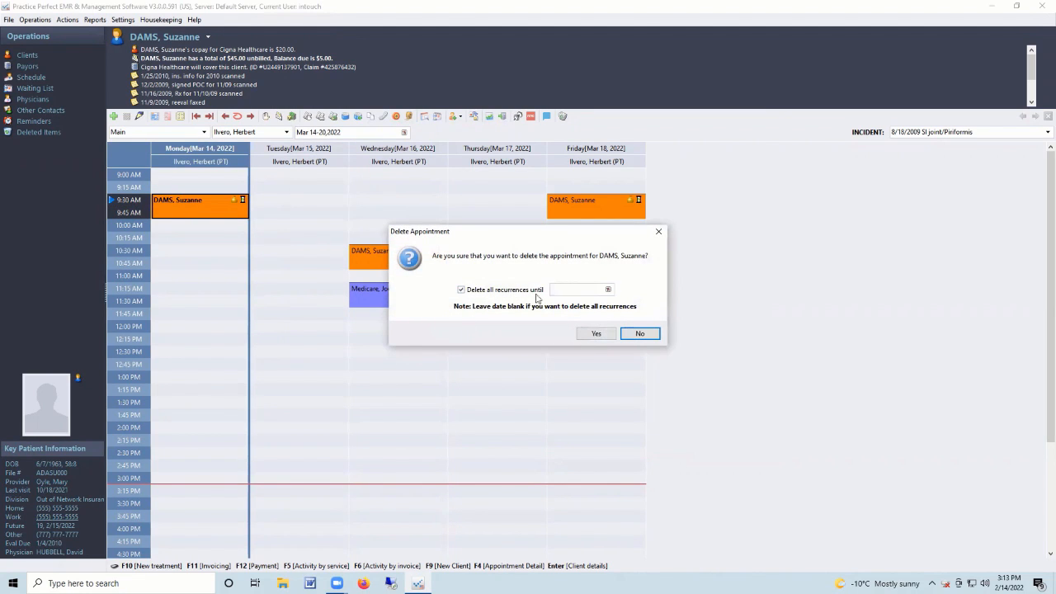
click(634, 334)
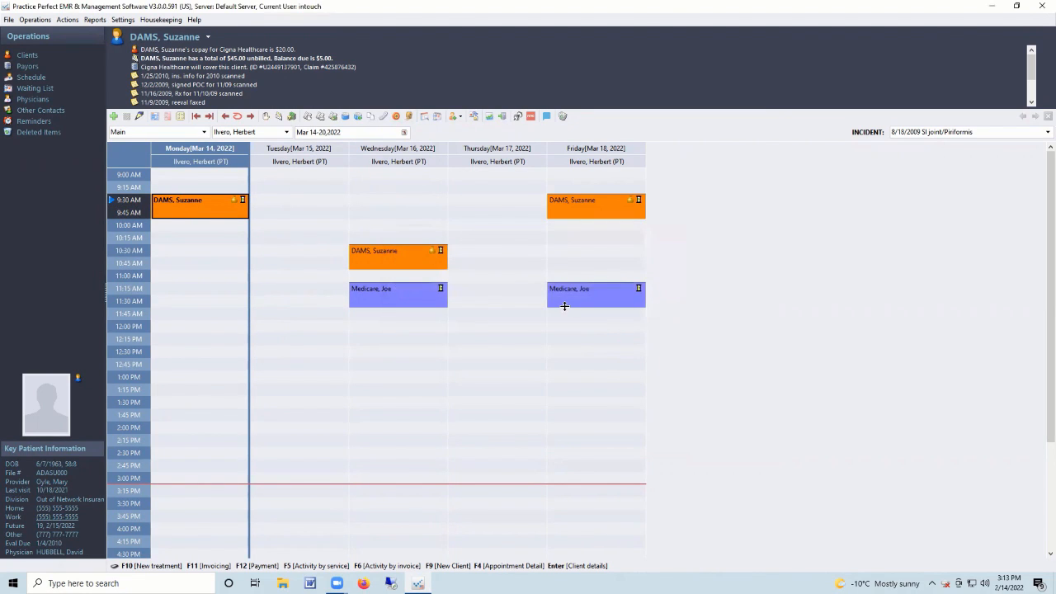
click(238, 117)
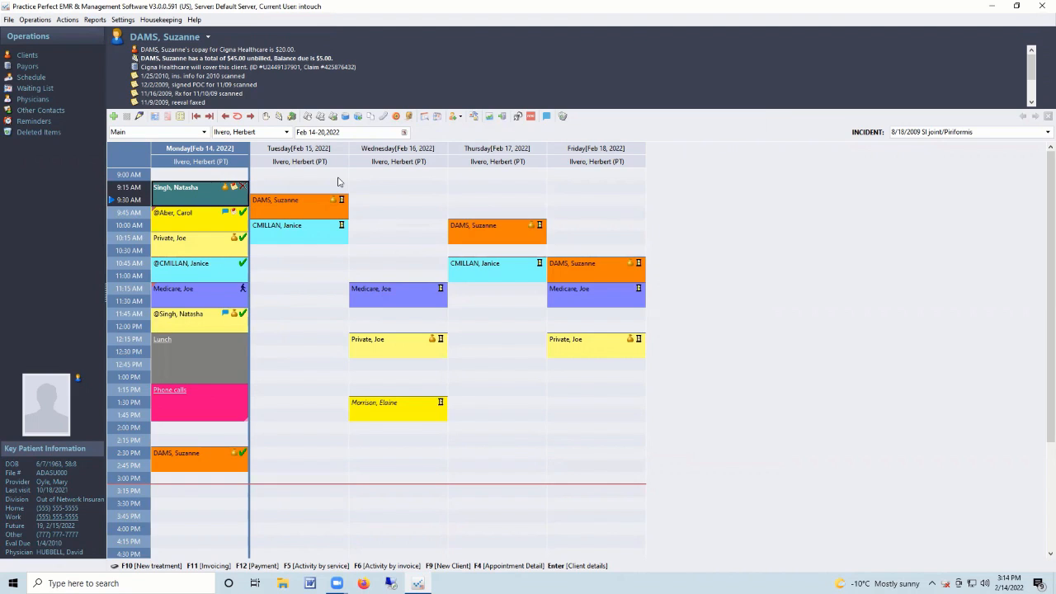
Review the first waiting list entry's fields and its Monday and Friday preferred days.
click(44, 96)
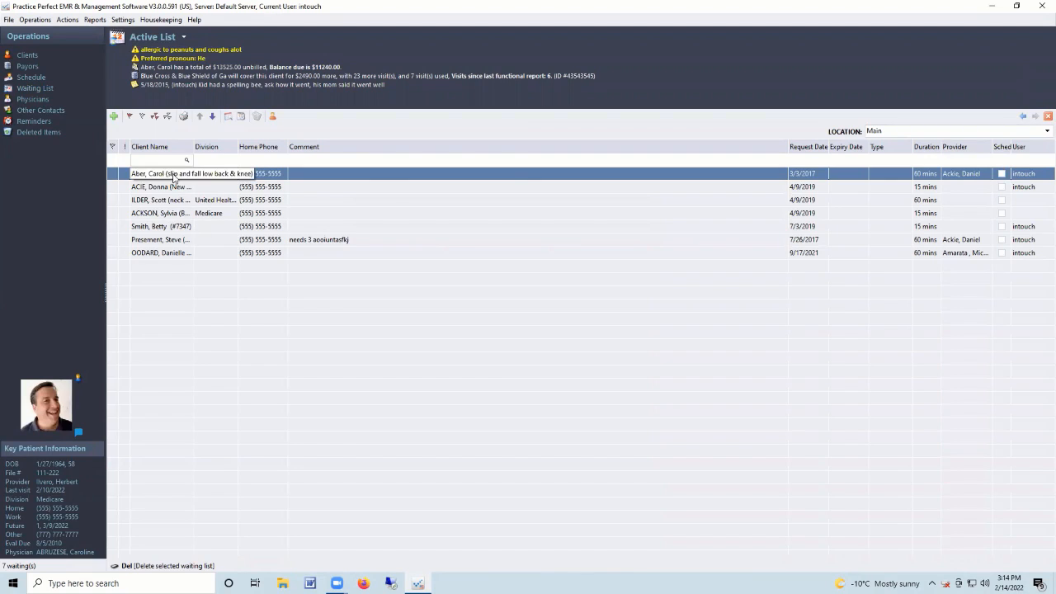
double_click(171, 174)
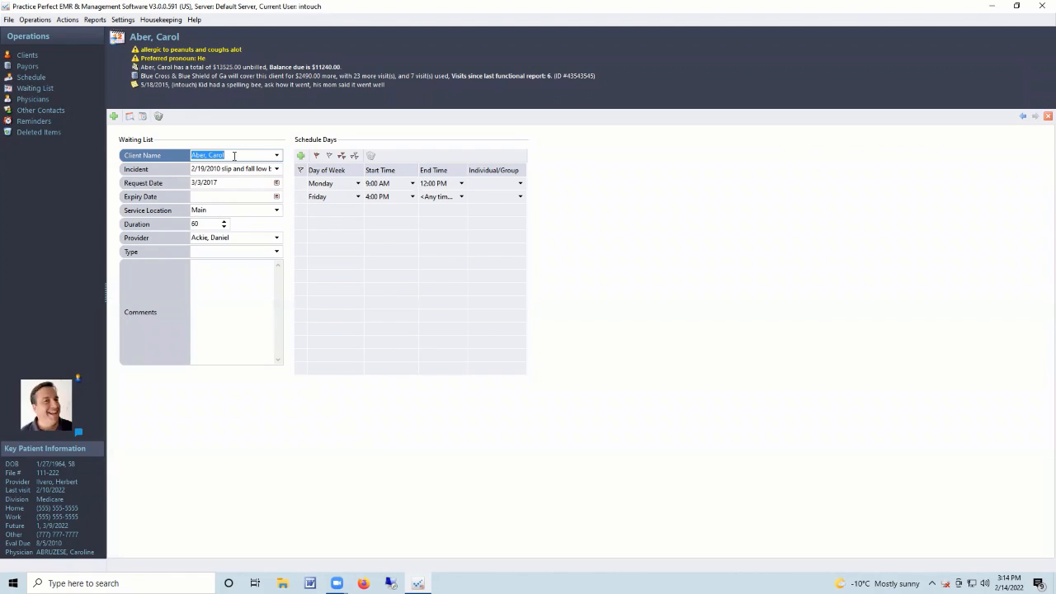
click(245, 168)
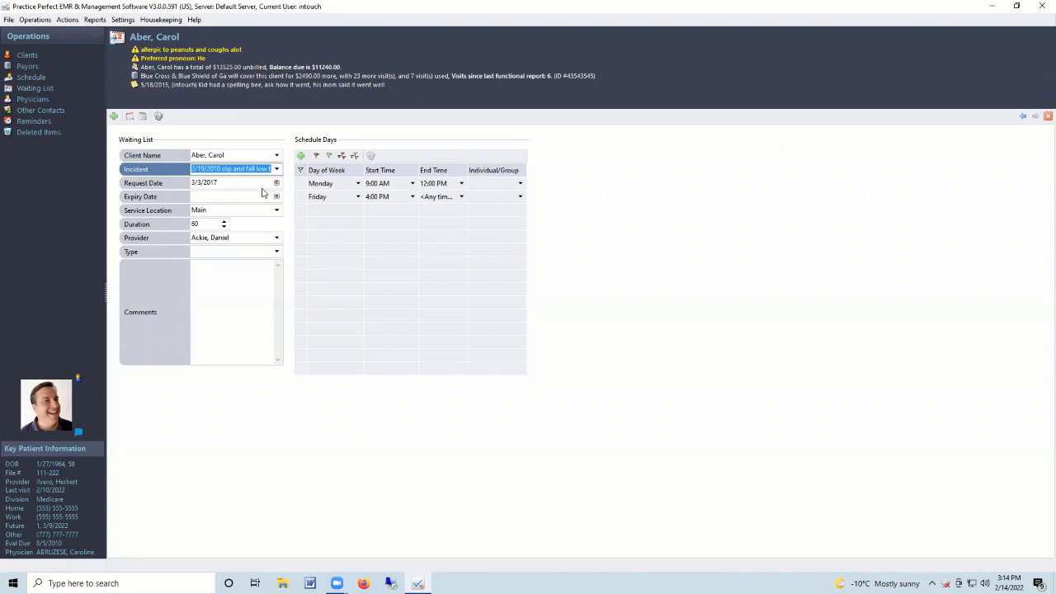
click(204, 224)
key(shift+Tab)
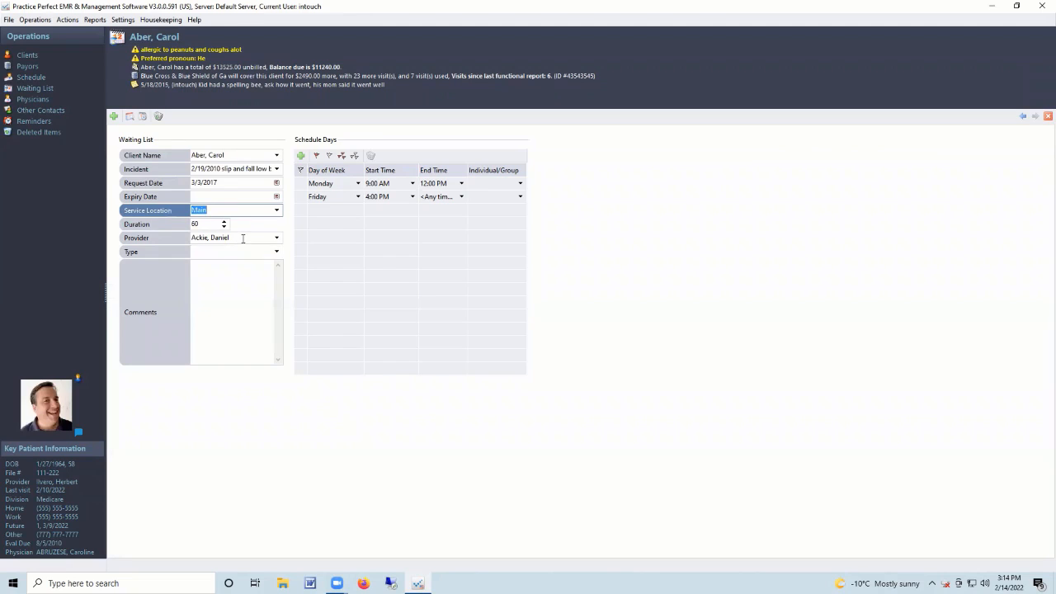
click(243, 239)
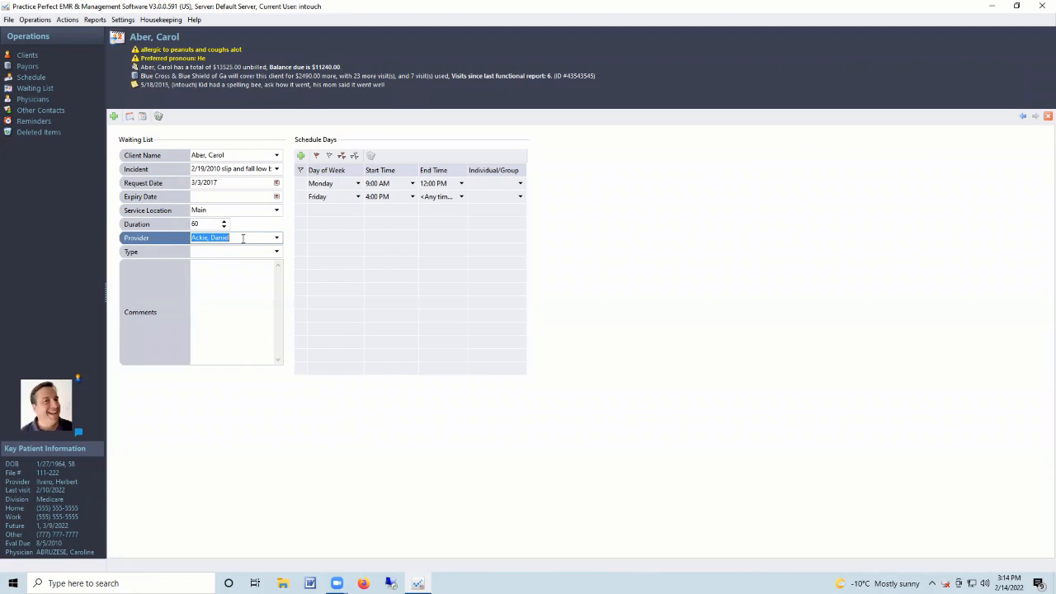
click(329, 187)
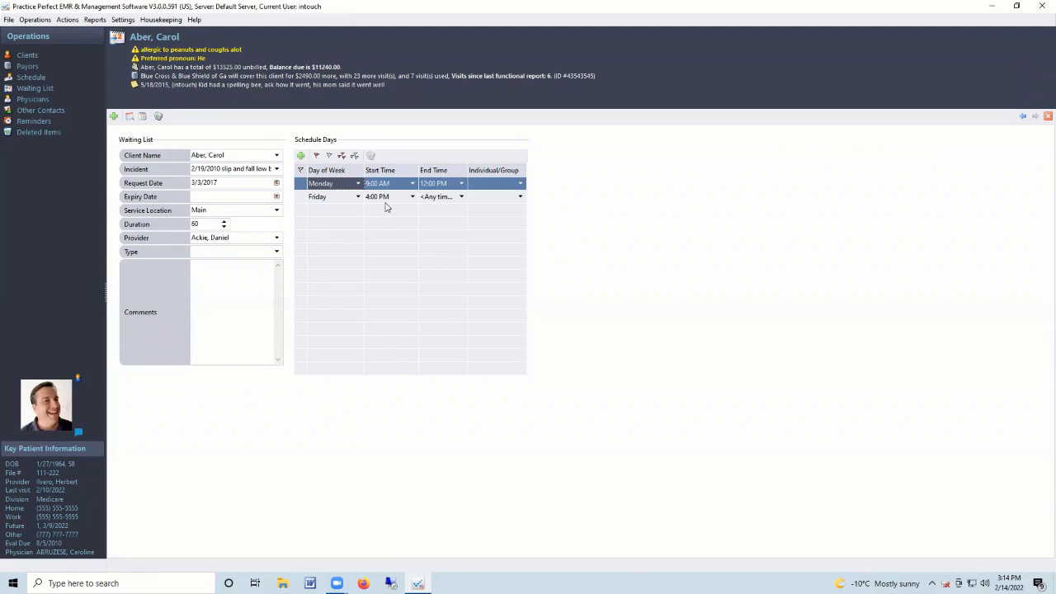
click(383, 201)
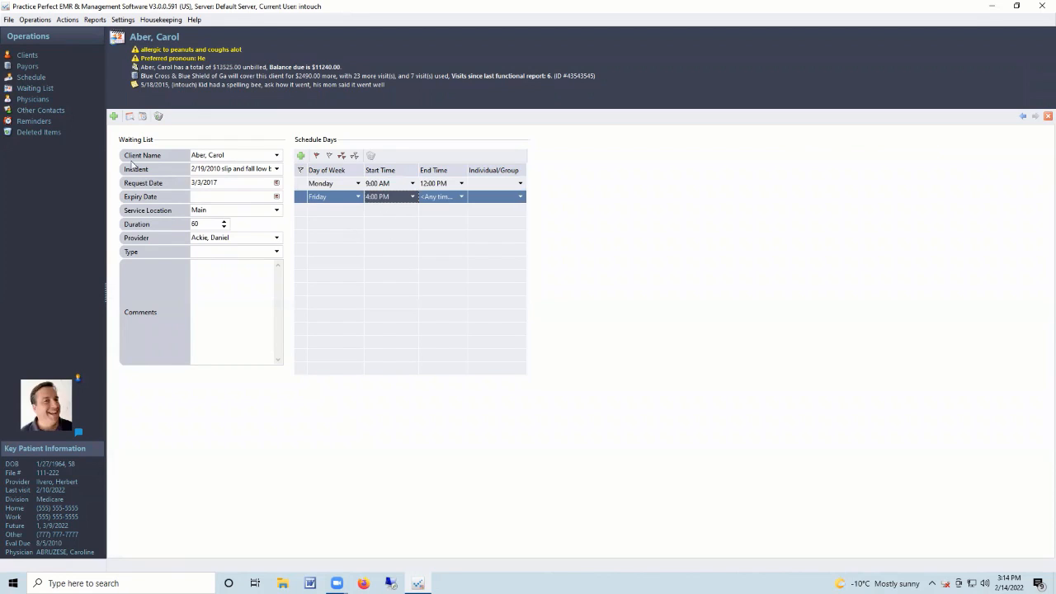
click(41, 87)
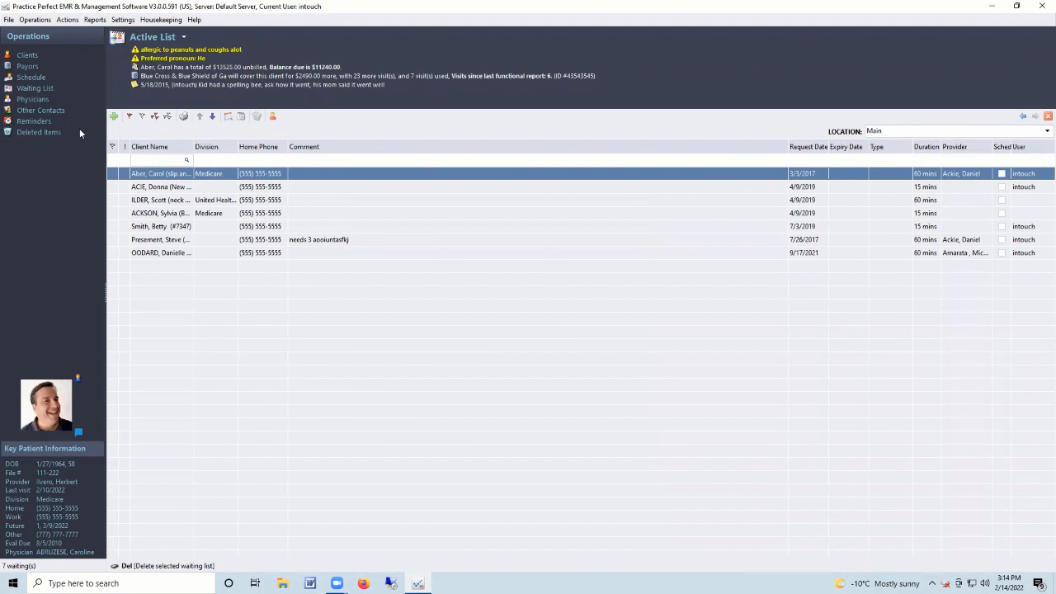
Go to the Feb 21–27 week and stretch Monday's 9:00 appointment to end at 11:45.
click(31, 77)
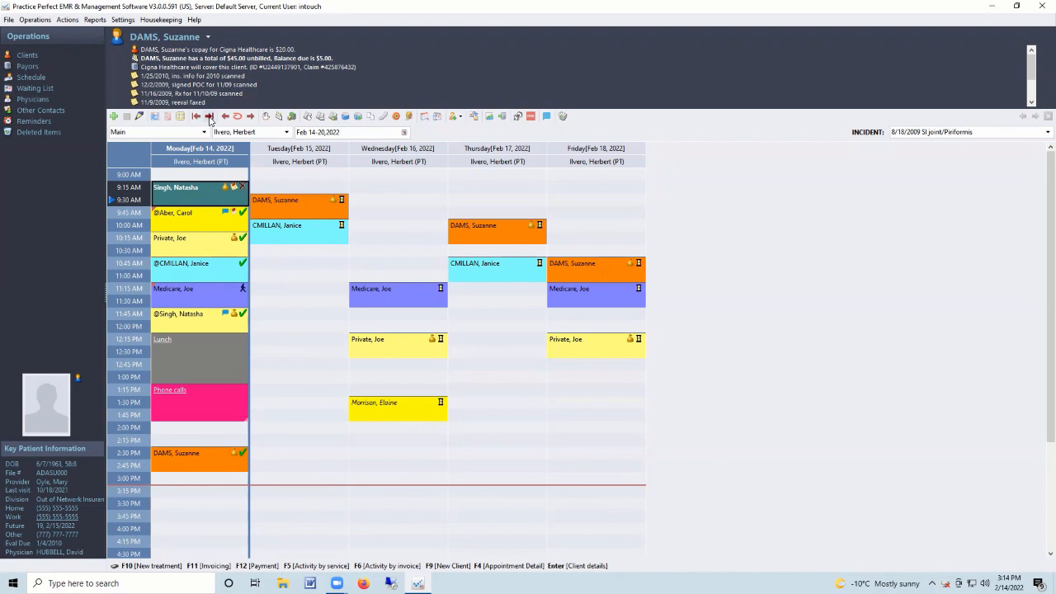
click(210, 116)
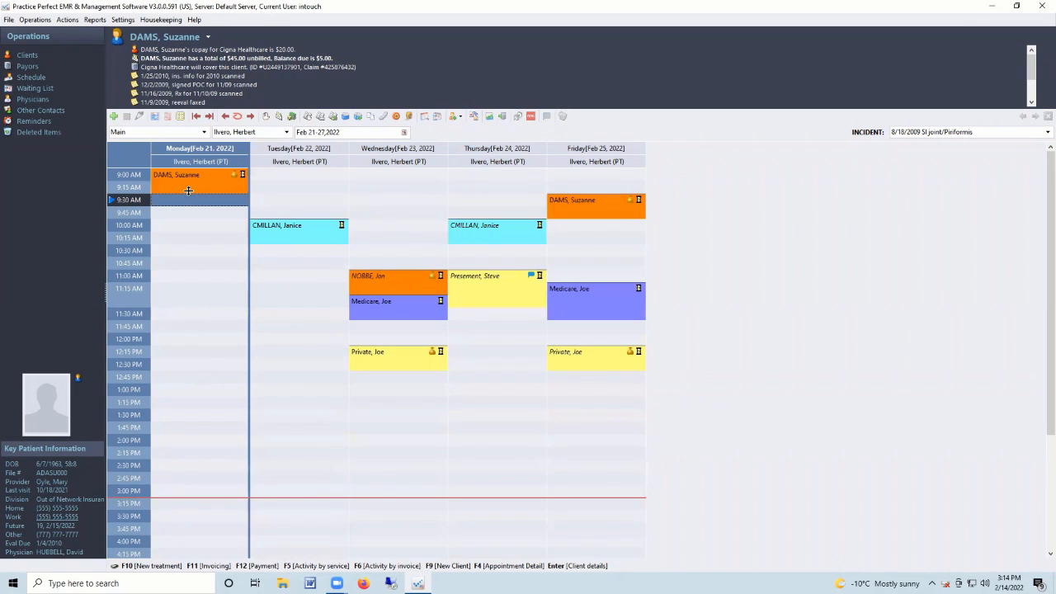
drag(188, 191, 189, 309)
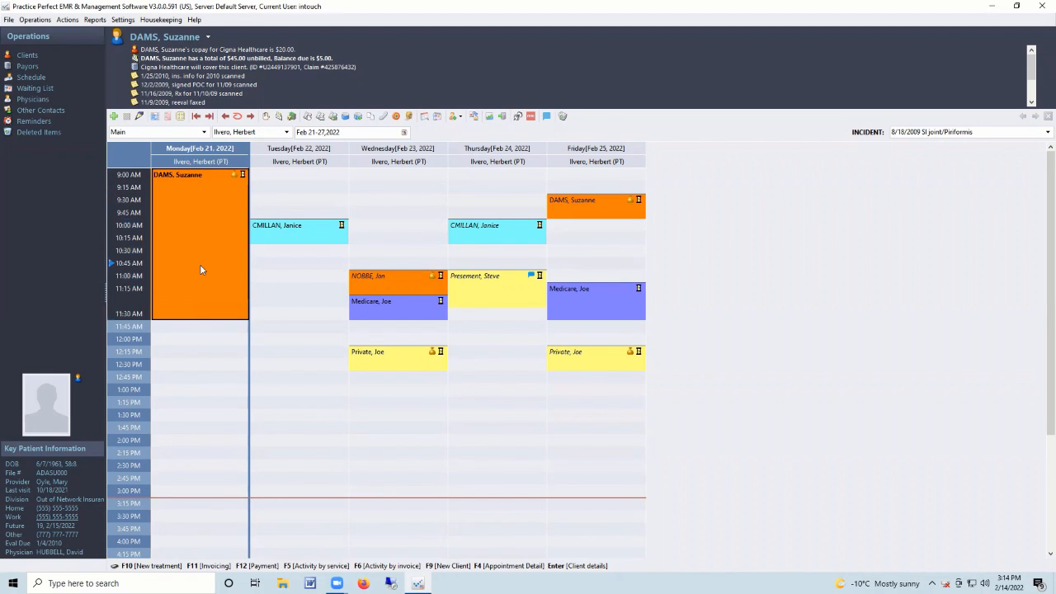
Set the appointment's status to Cancelled with a short note, and skip the Waiting List without booking.
click(243, 175)
click(262, 227)
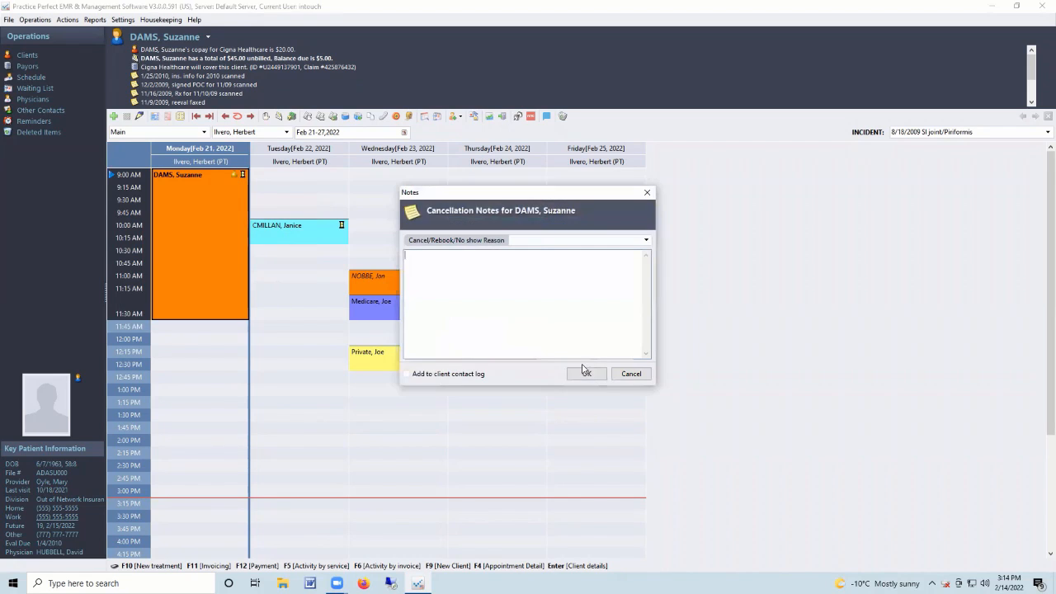
text(jkjh)
click(587, 372)
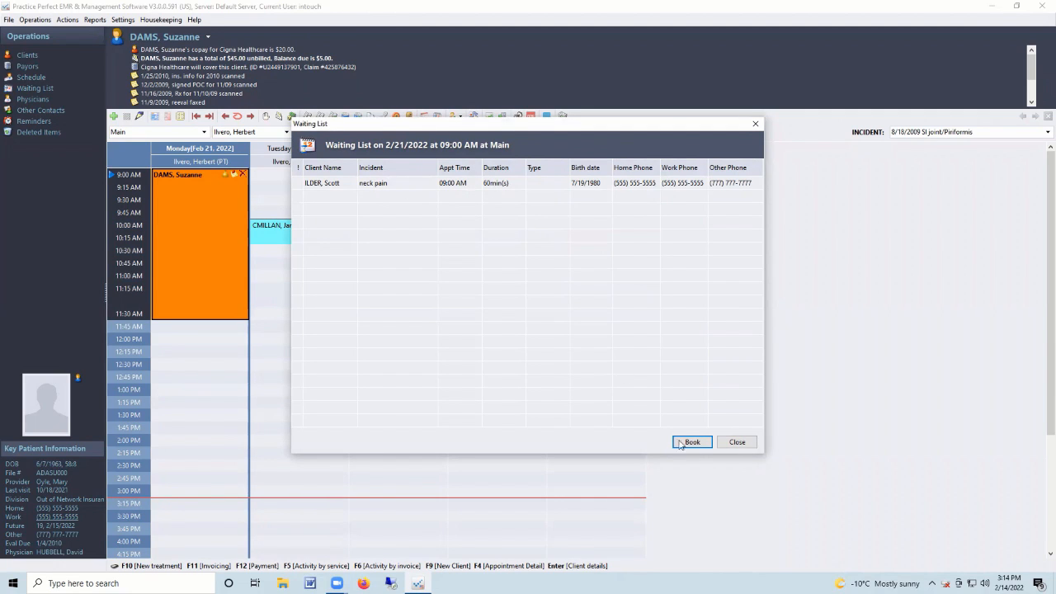
click(739, 443)
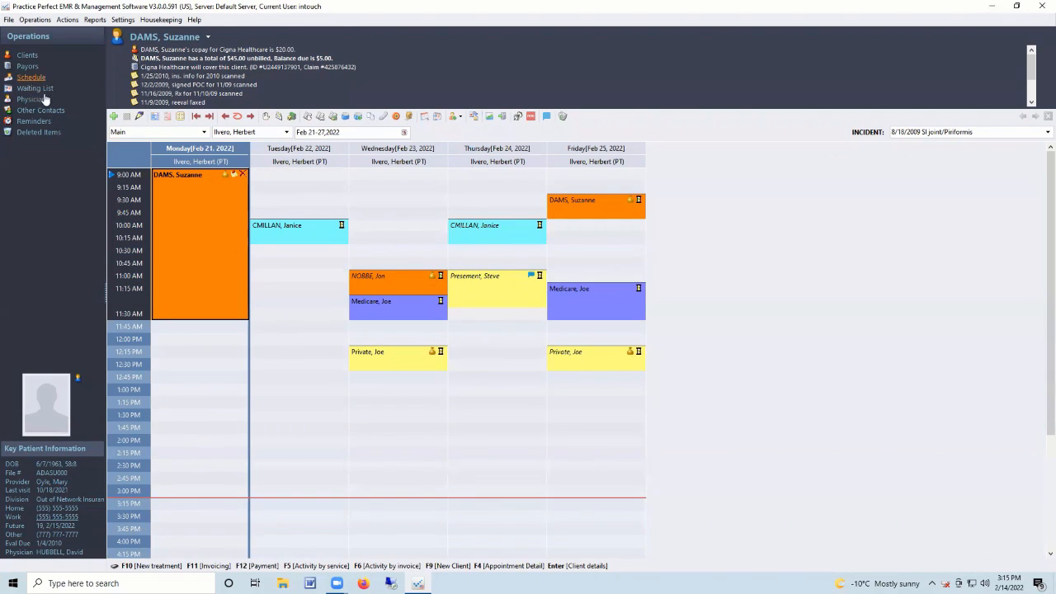
Browse the Reports > Scheduling list, then close it without running a report.
click(94, 19)
mouse_move(124, 69)
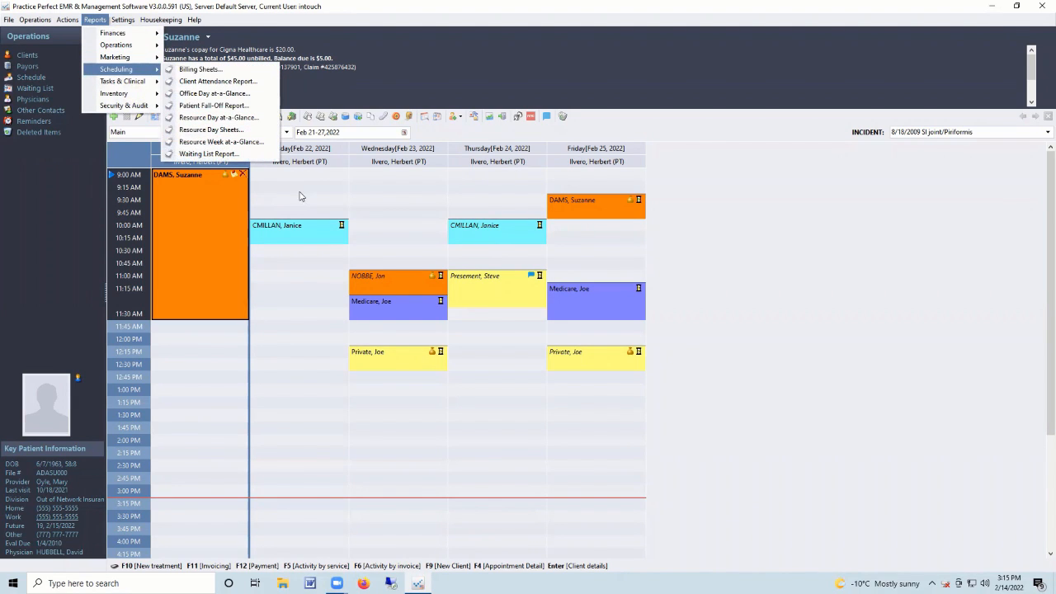
click(375, 196)
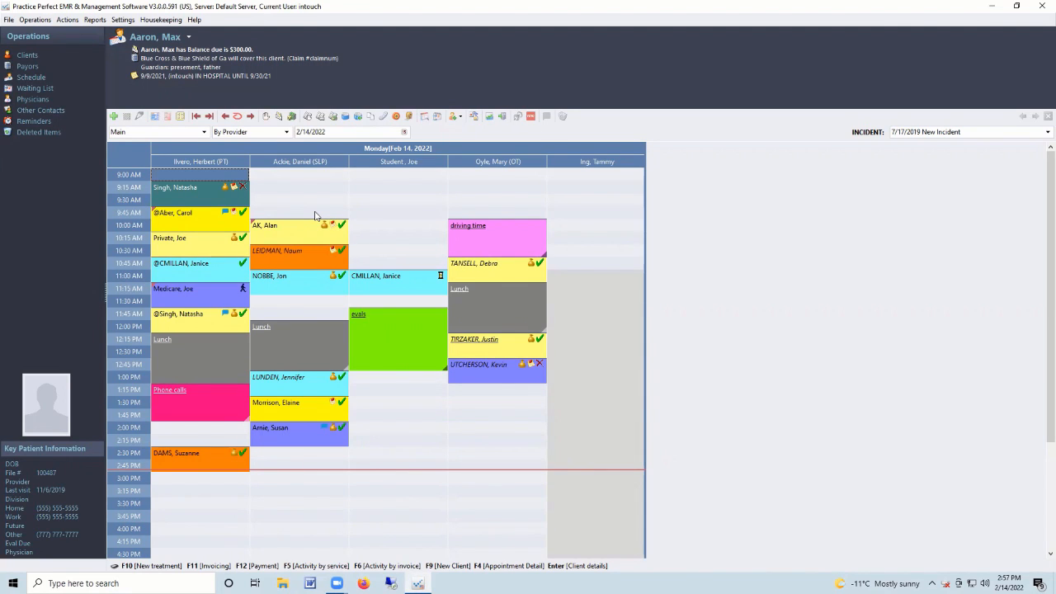
Open Finances > Accounts Receivable by Invoice options and enter 60 for Only A/R over days.
click(95, 19)
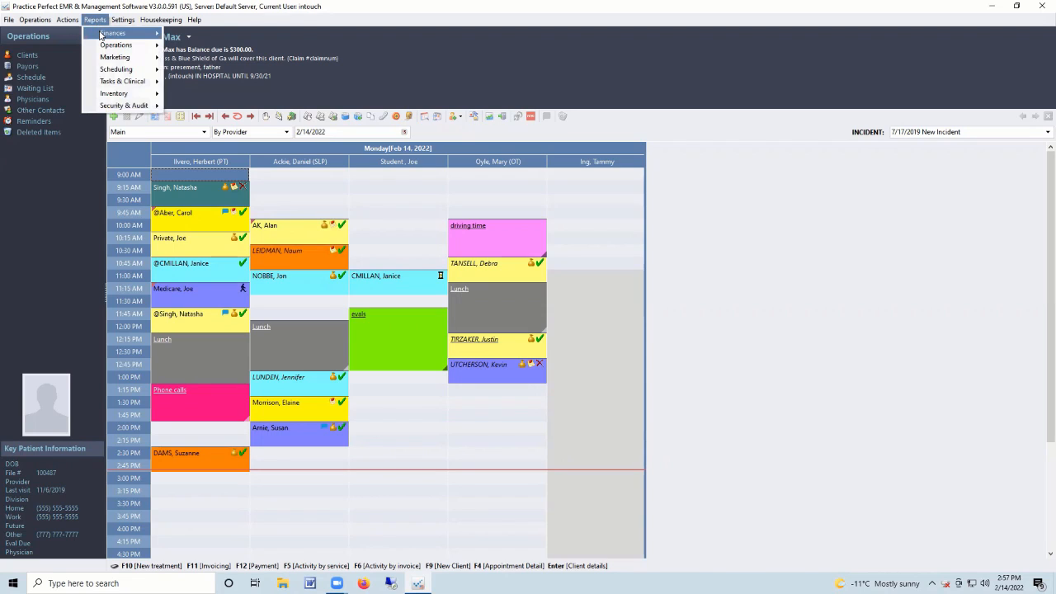
mouse_move(100, 34)
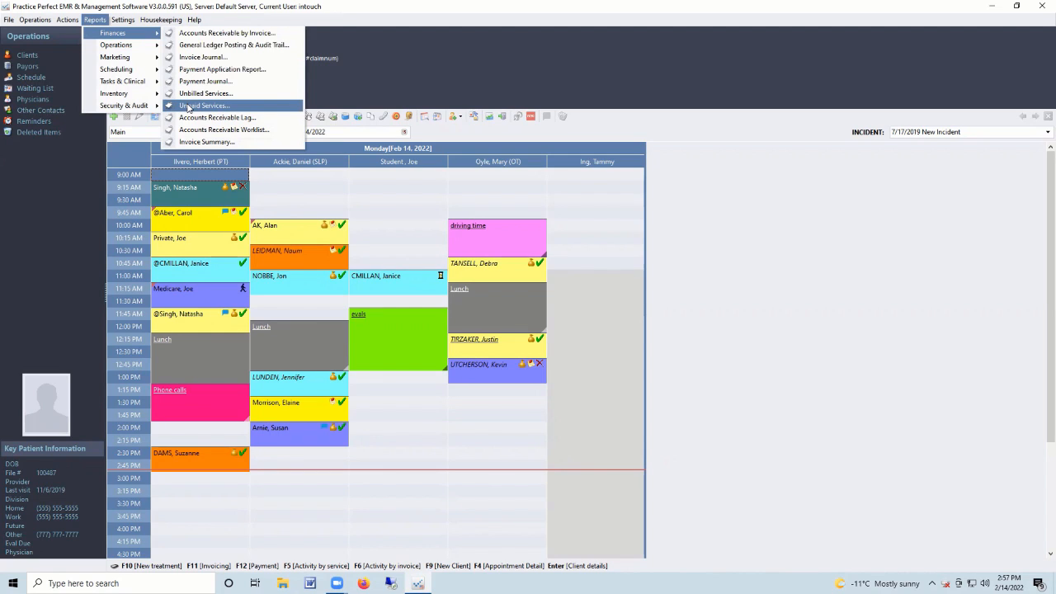
click(242, 33)
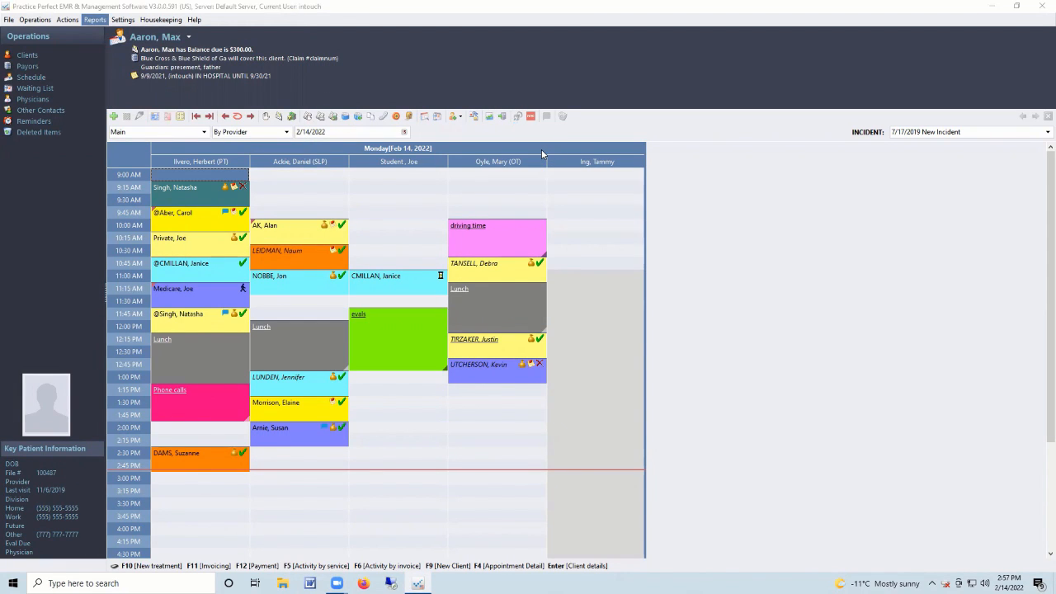
click(581, 178)
text(60)
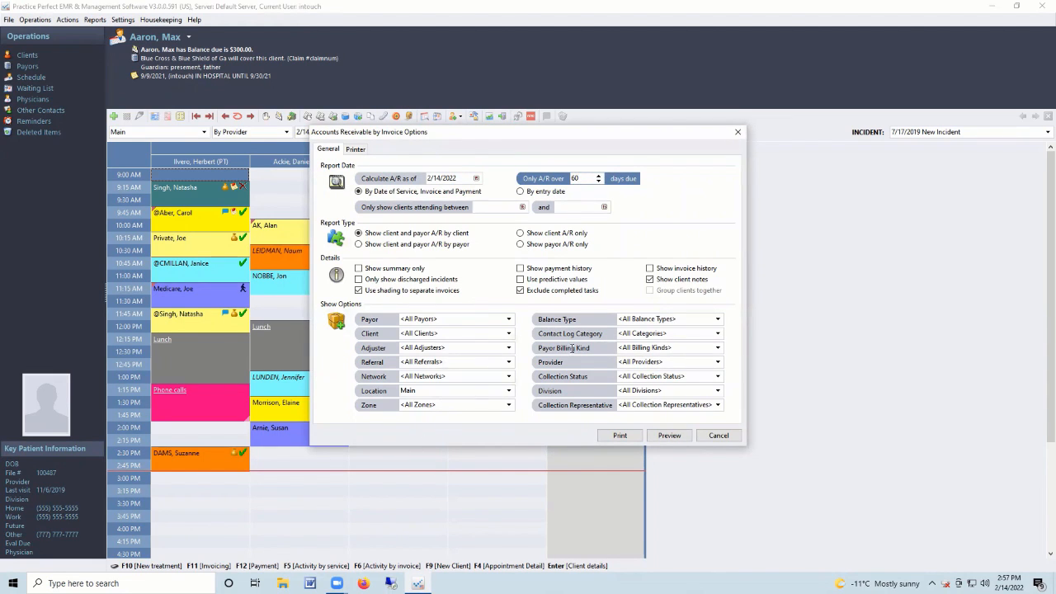
Review the A/R date and client-only settings, keep Main as the location, and cancel the dialog.
click(460, 177)
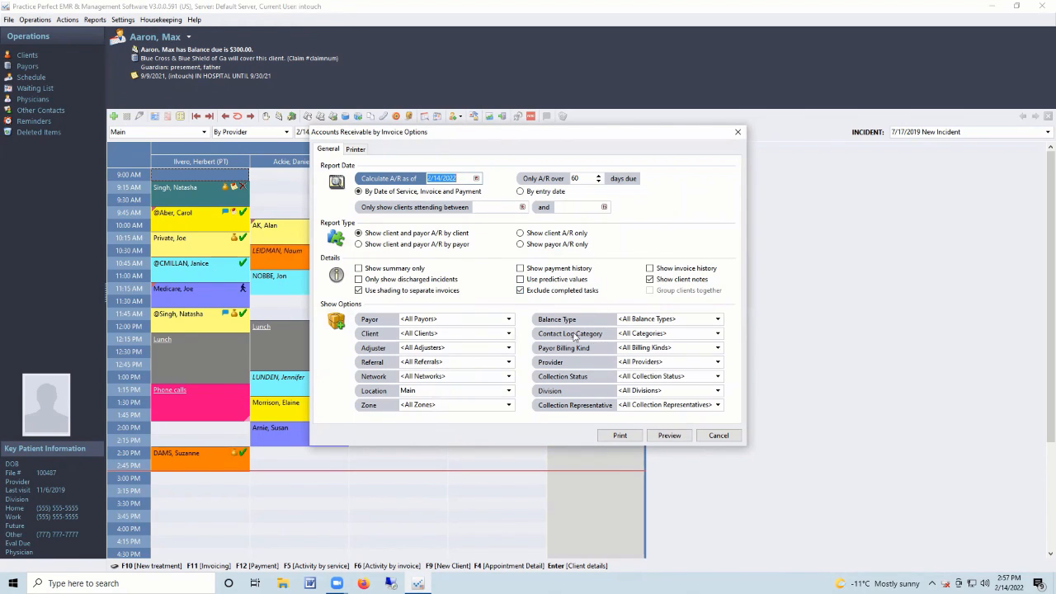
click(523, 236)
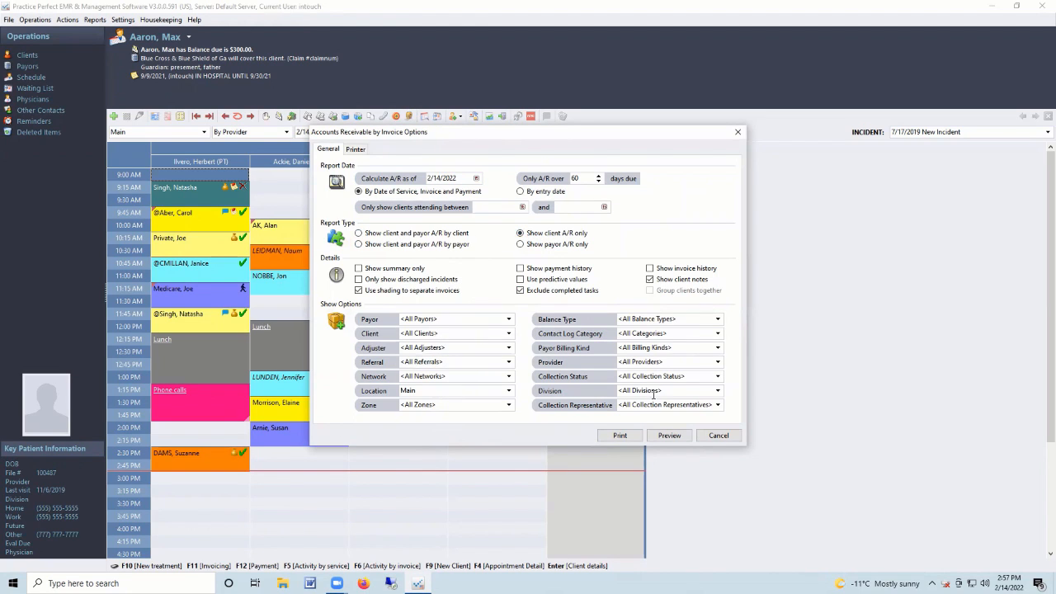
click(450, 389)
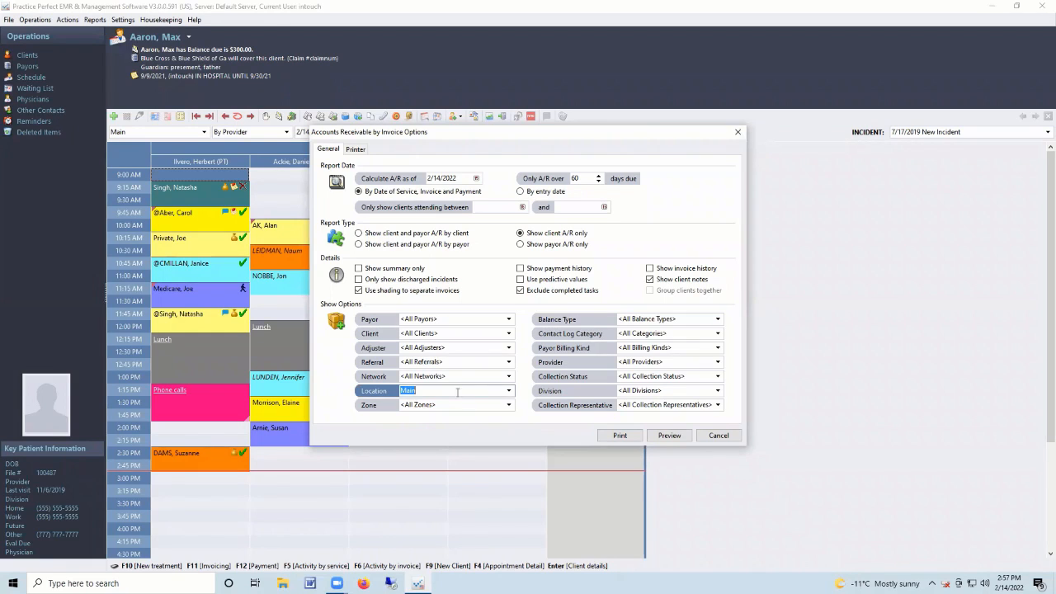
click(510, 391)
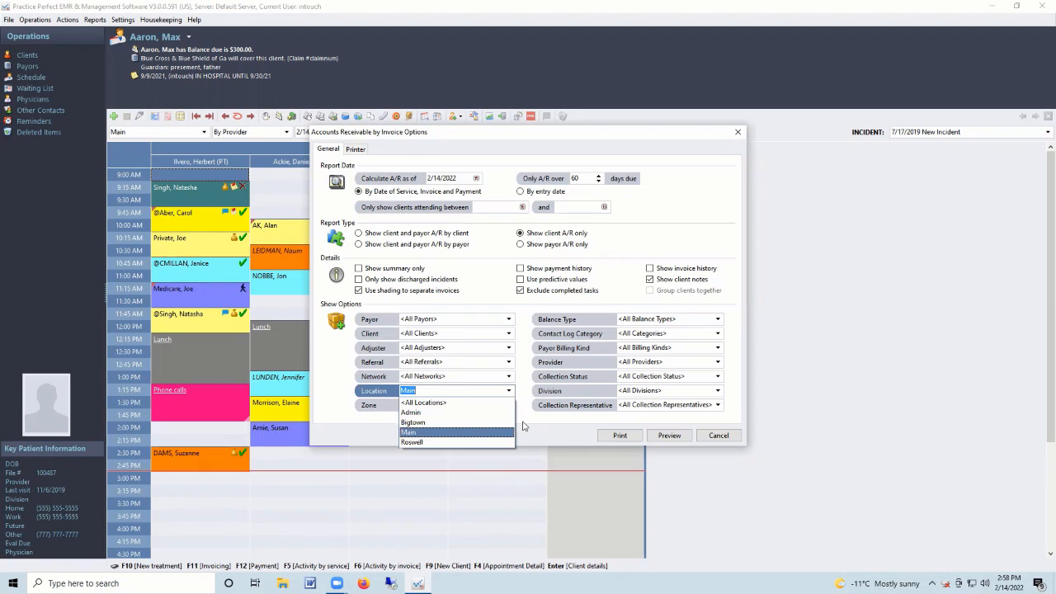
click(527, 425)
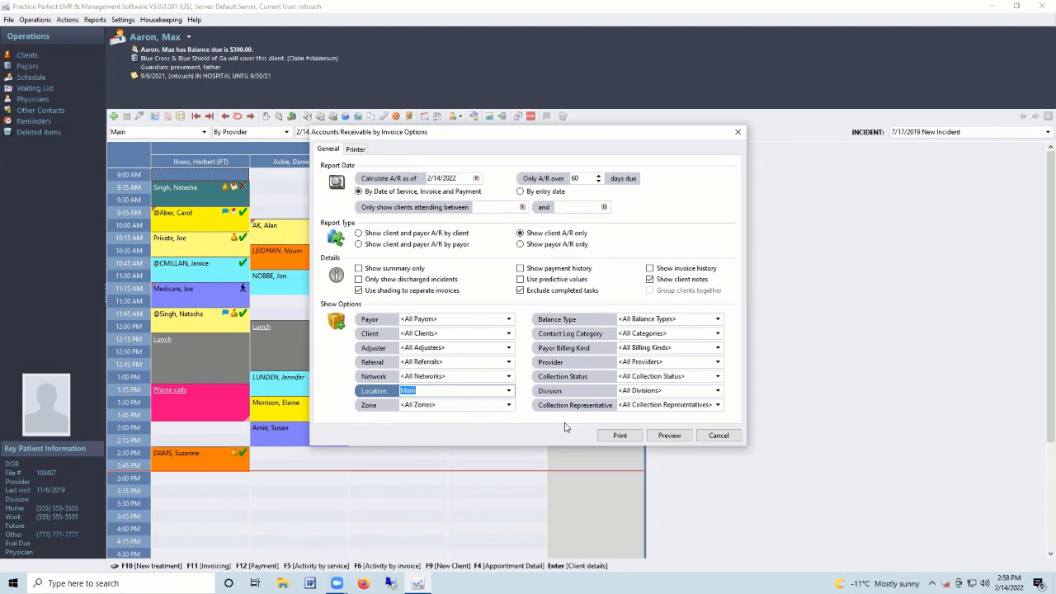
click(719, 435)
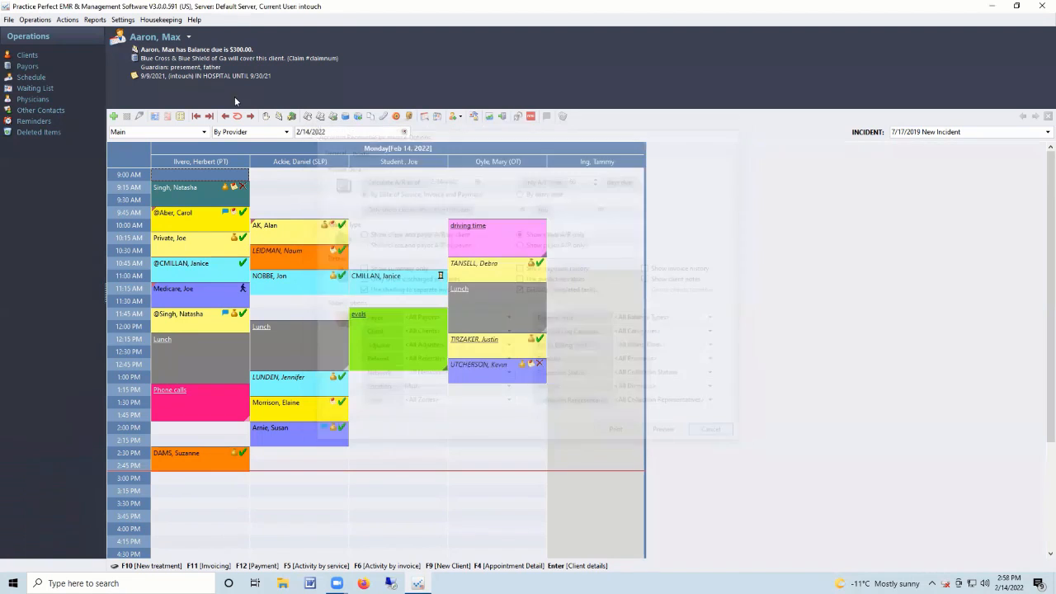
Browse the Finances and Operations report menus, then bring up the Compensation Report options.
click(93, 19)
mouse_move(107, 33)
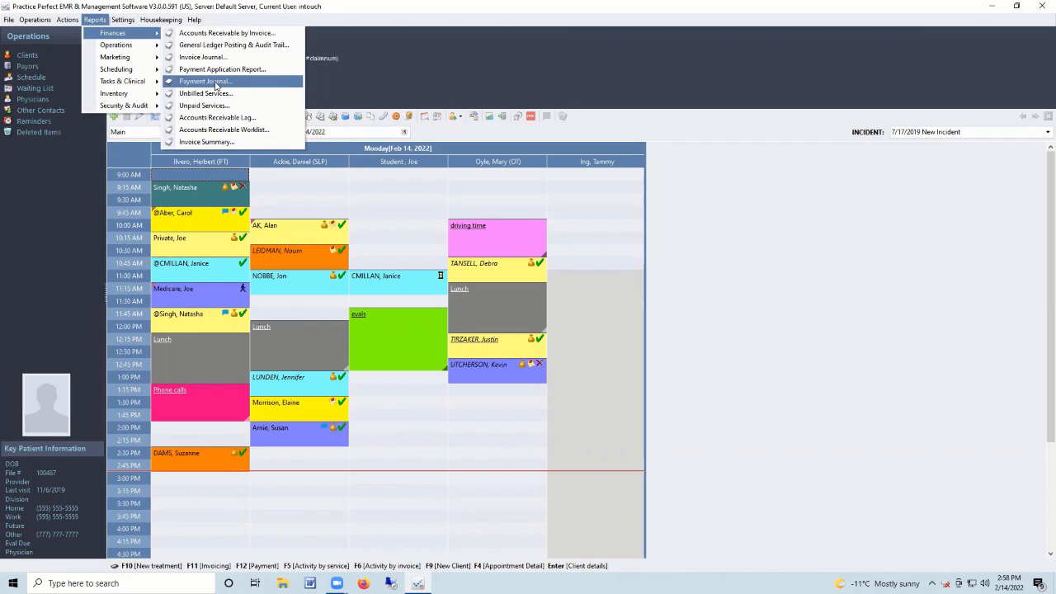
mouse_move(140, 45)
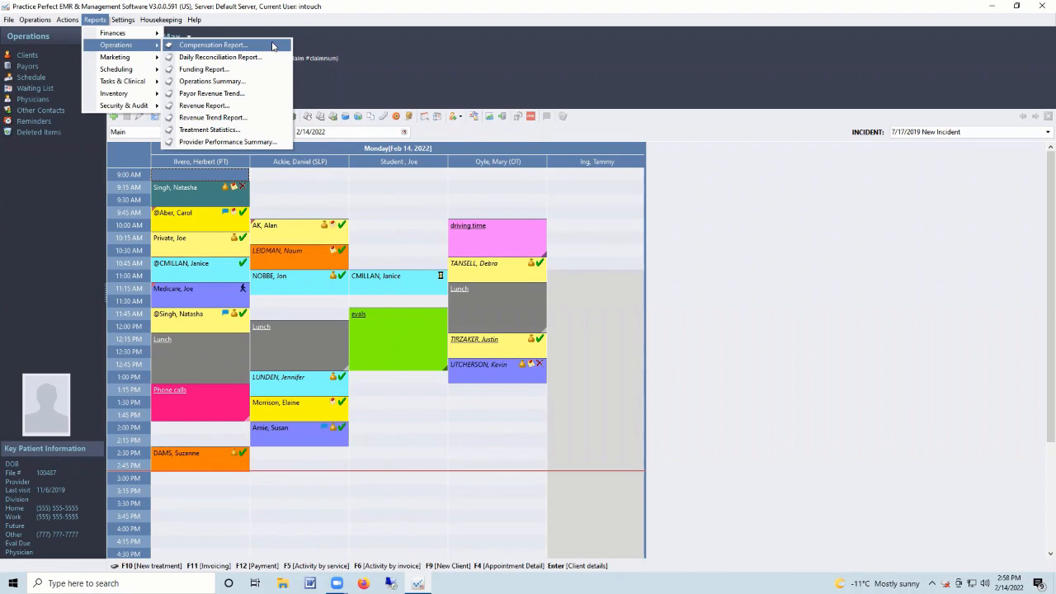
click(271, 45)
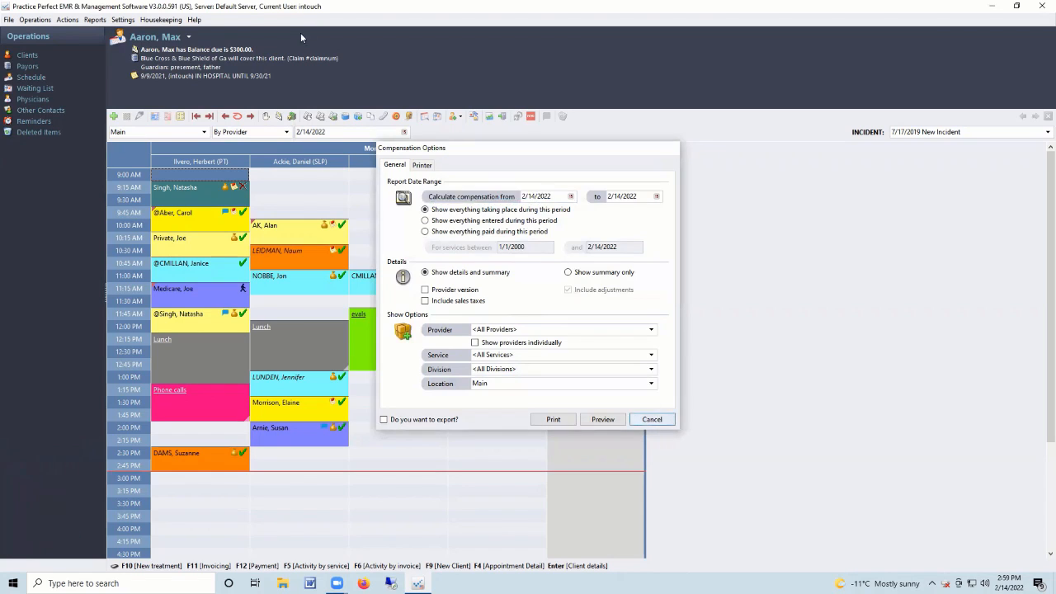
Cancel Compensation Options, view and cancel the Daily Reconciliation Report options, then reopen the Reports menu.
click(652, 420)
click(95, 19)
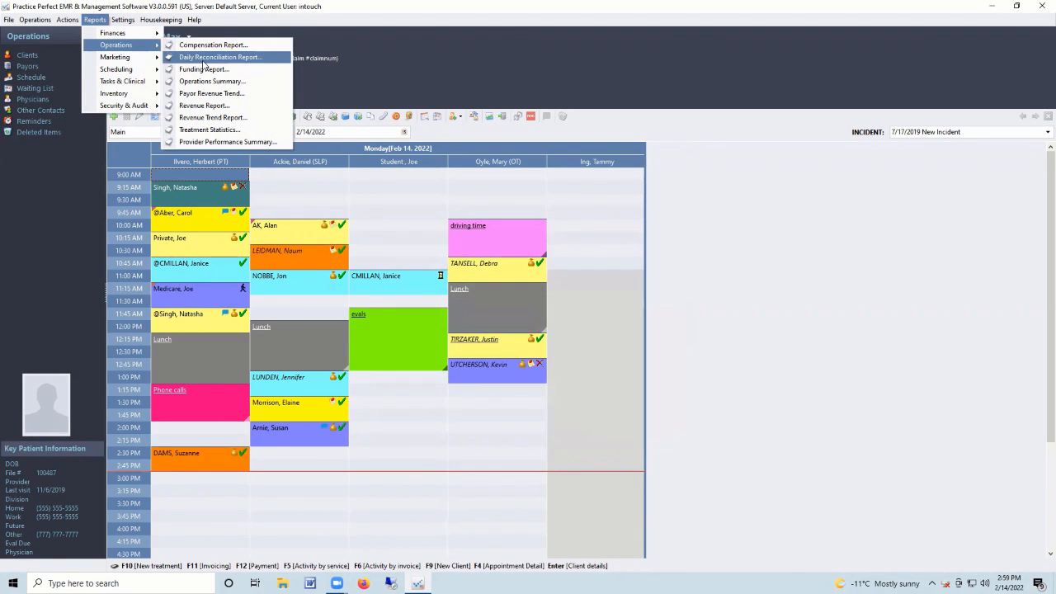
click(259, 58)
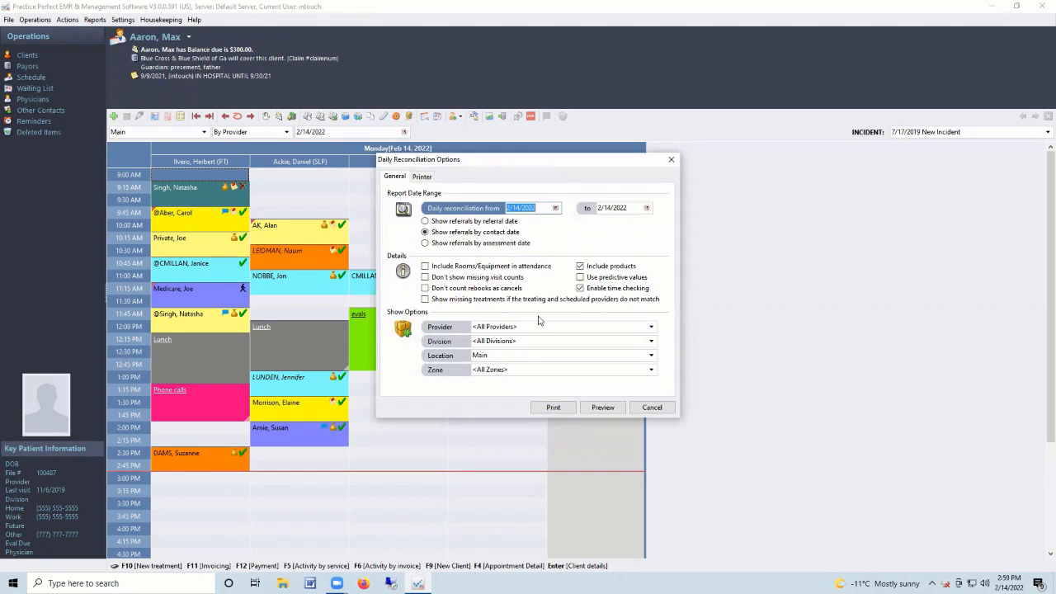
click(645, 409)
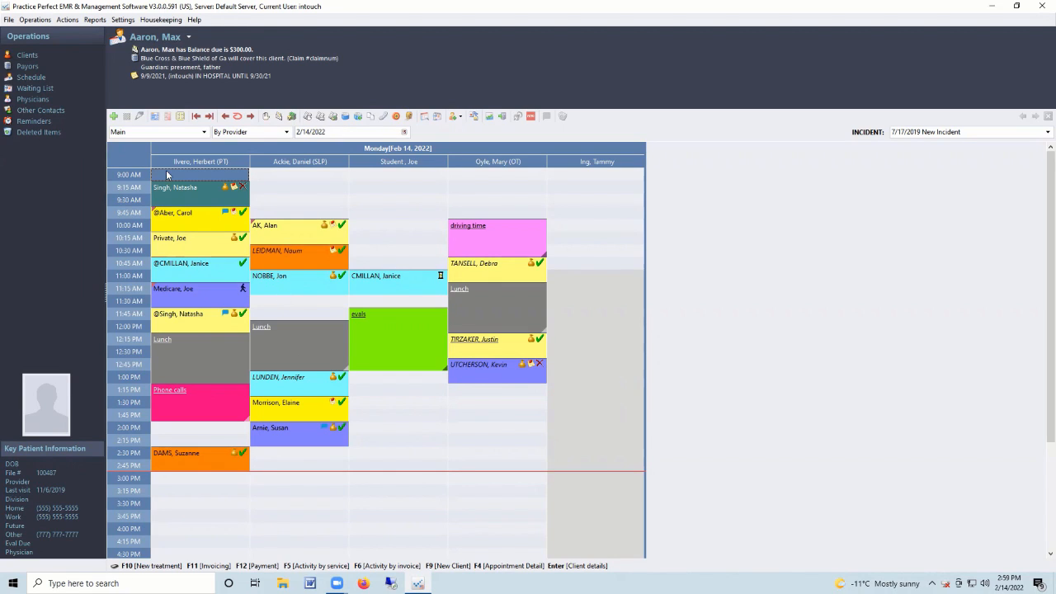
click(92, 20)
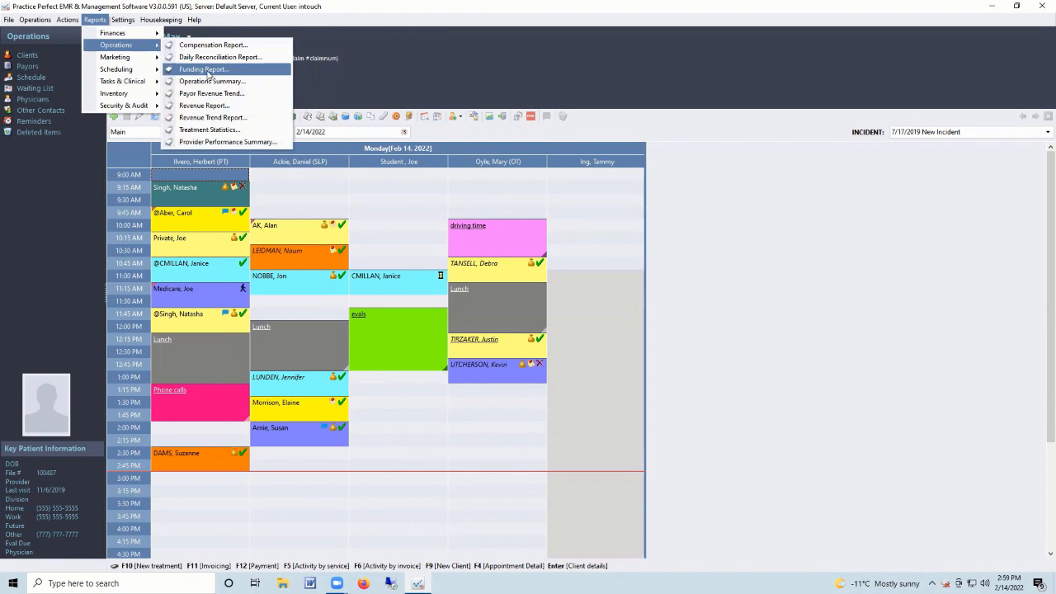
Set Funding Report filters: remaining funding up to 500, fewer than 3 visits, coverage ending date, payor Medicare.
click(237, 72)
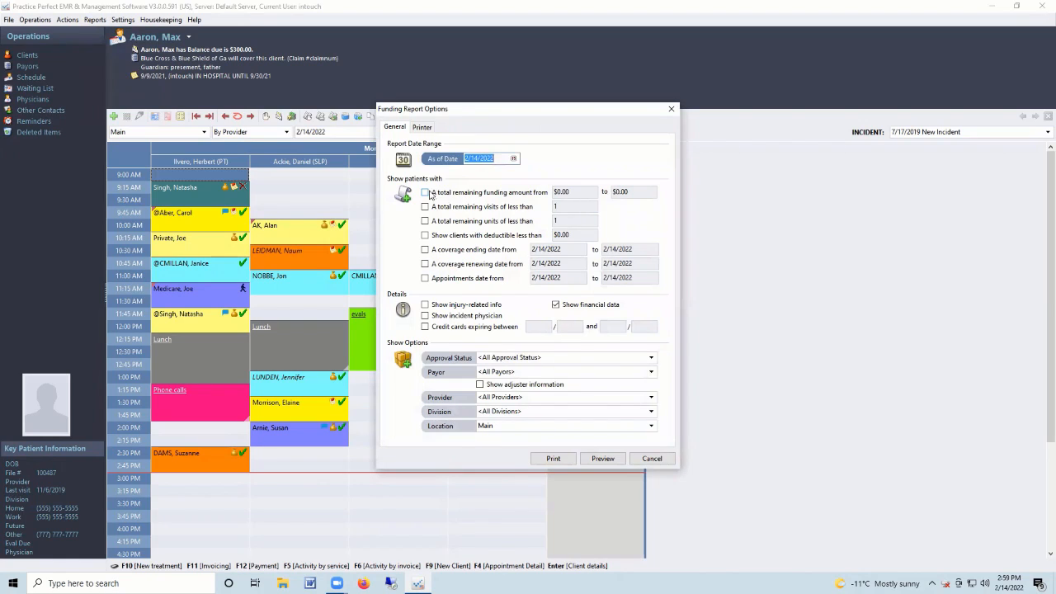
click(426, 193)
click(641, 193)
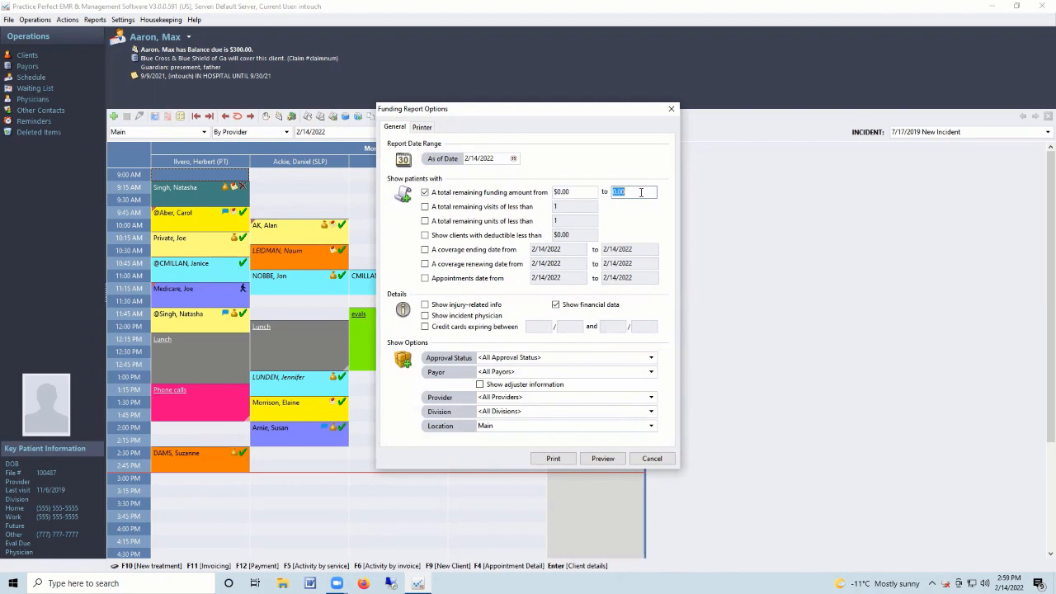
text(500)
click(426, 207)
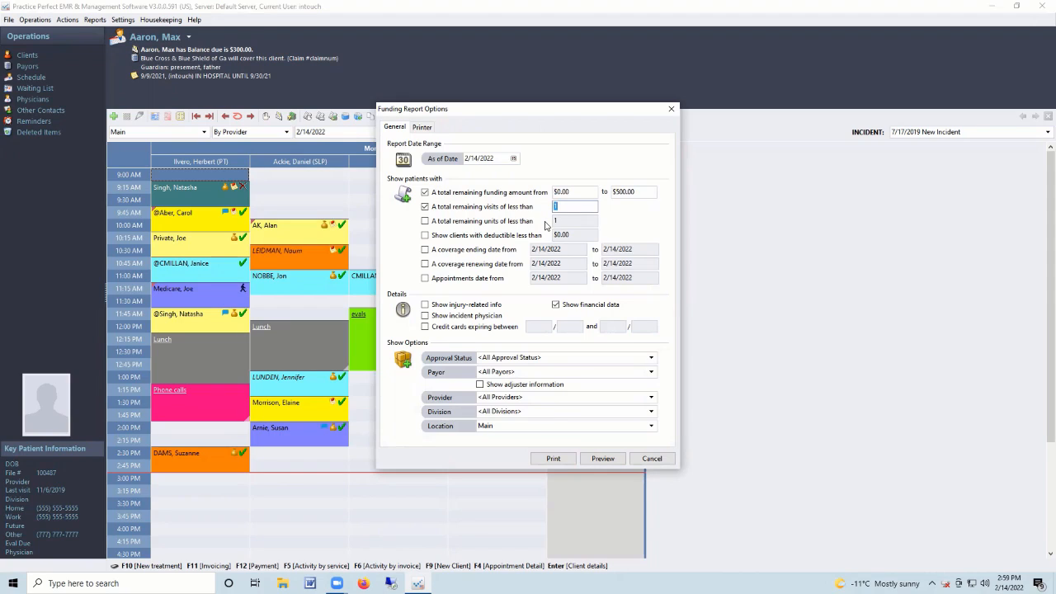
text(3)
click(425, 249)
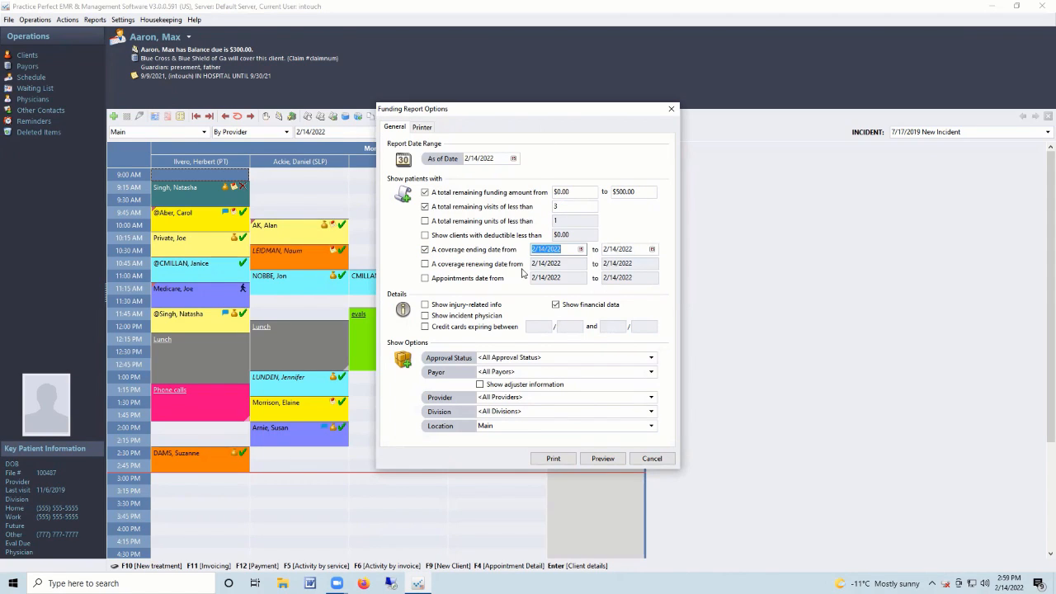
click(543, 372)
text(MEDICar)
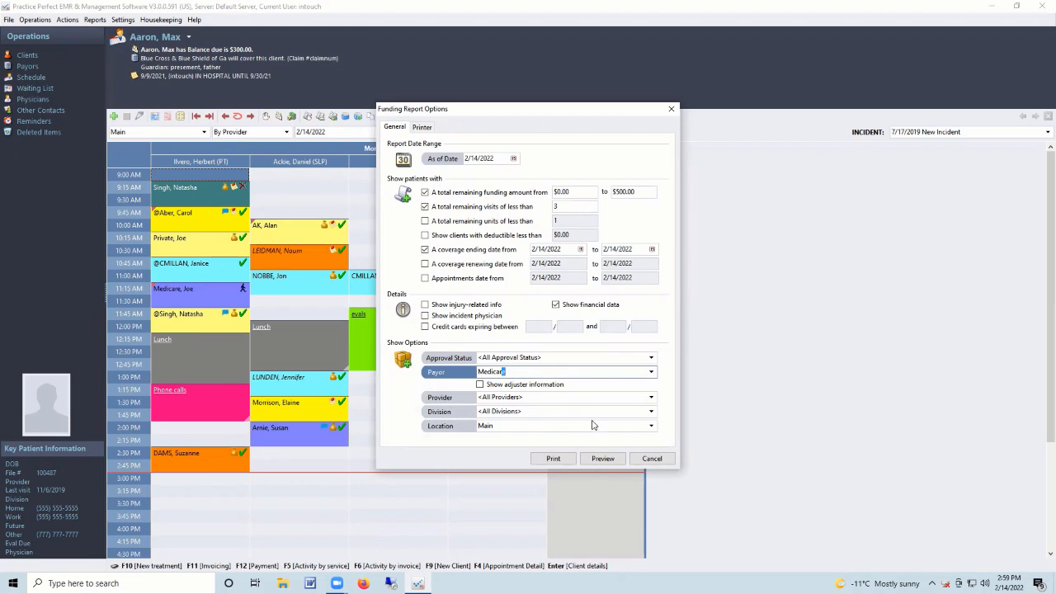
Cancel the Funding Report options and bring up the Reports > Operations list.
click(651, 459)
click(94, 19)
mouse_move(107, 46)
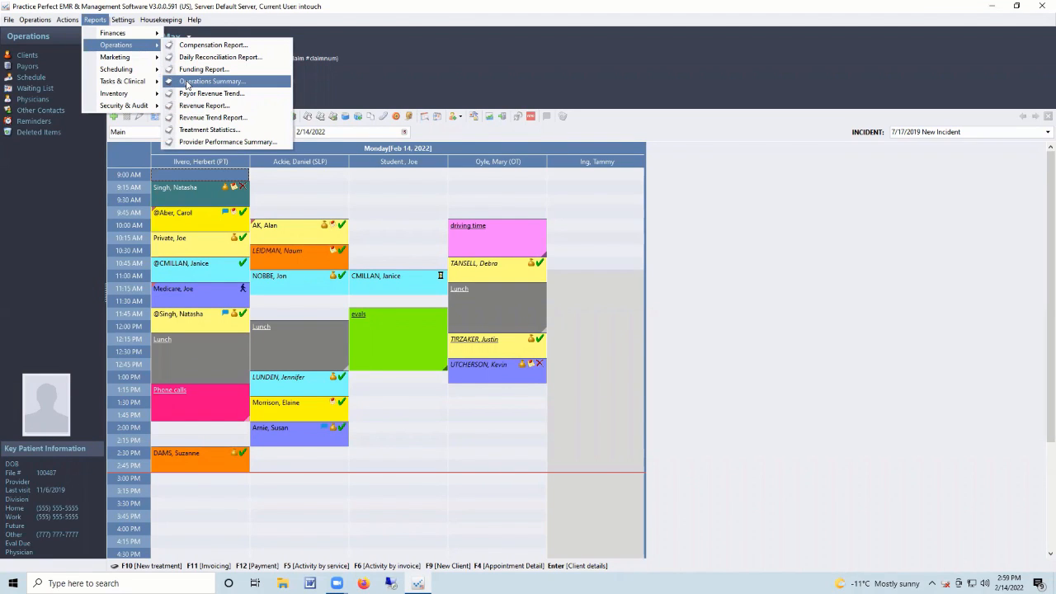
Choose Operations Summary, set From 1/1/2010 and To 1/31/2010, and preview the report.
click(188, 83)
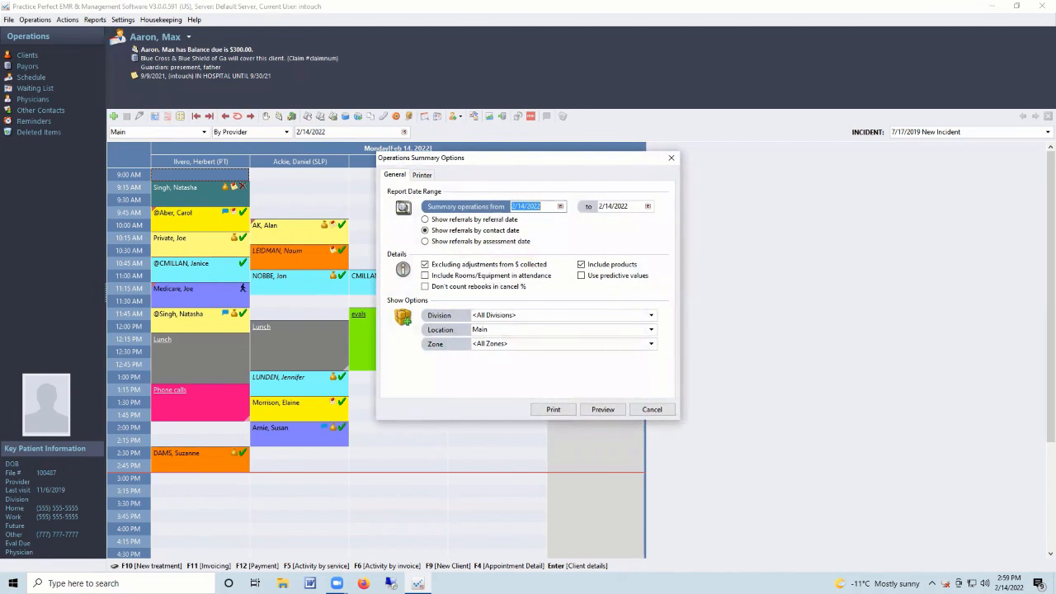
text(1/1/2010)
key(Tab)
text(1/31/2010)
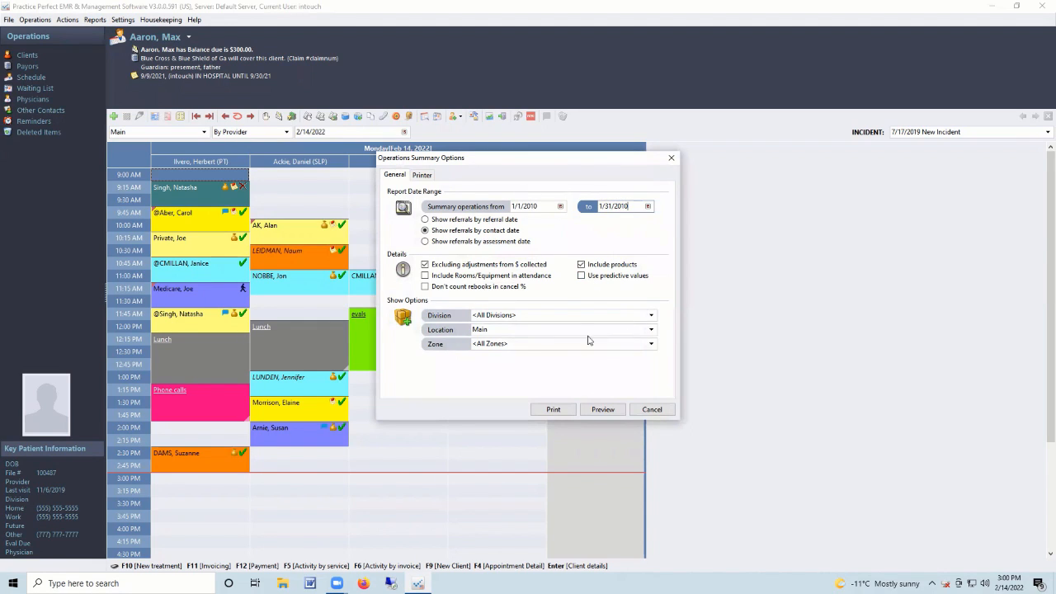
click(603, 412)
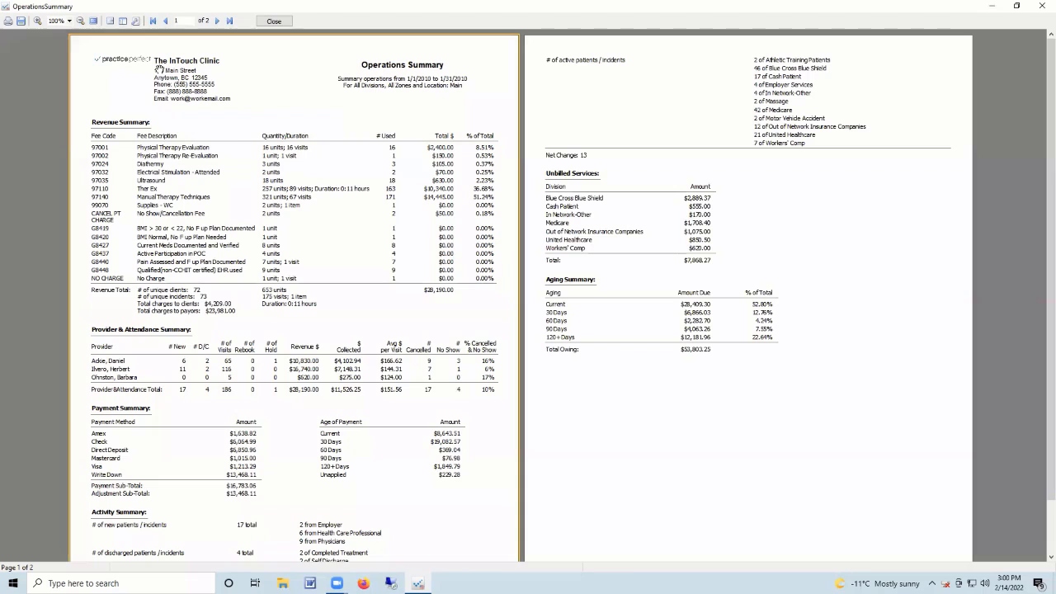
Scroll the preview to read the Provider & Attendance and Payment summaries.
scroll(697, 188, up, 1)
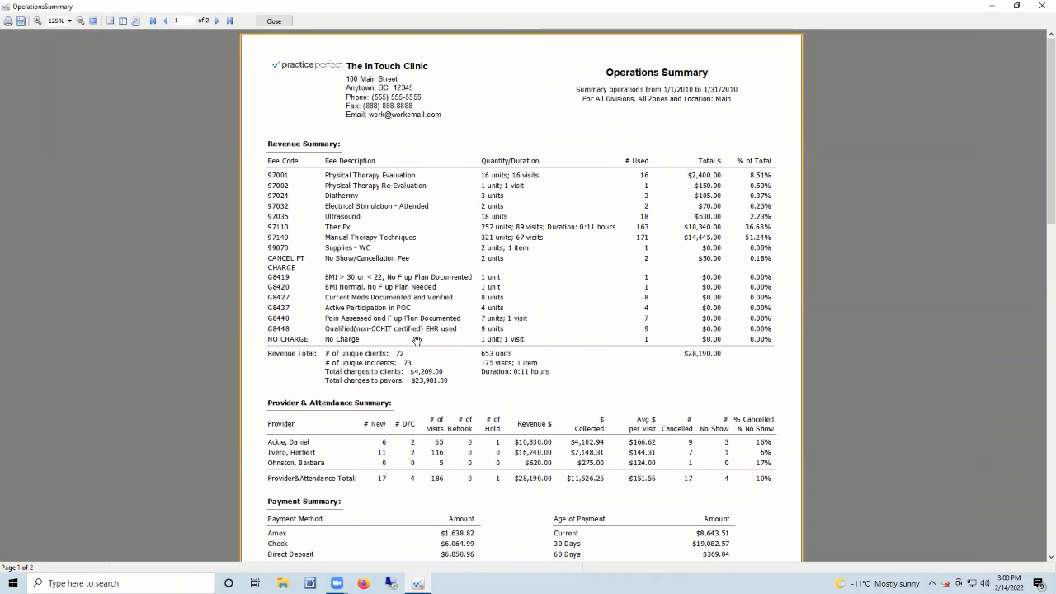
scroll(388, 276, down, 3)
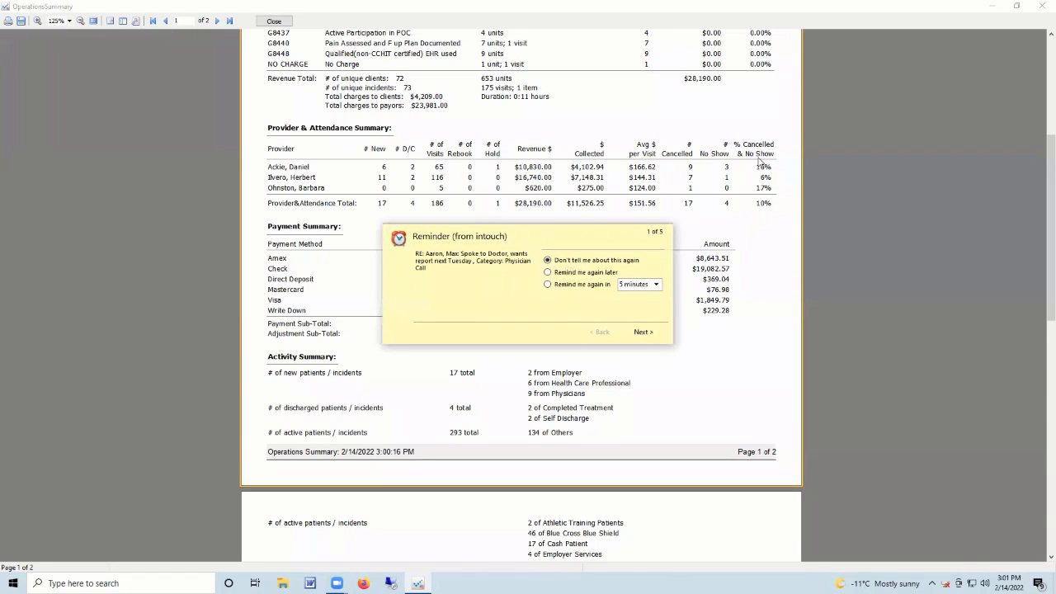
Snooze the intouch reminders for 60 minutes, step through to Finish, then scroll to page 2's Unbilled Services.
click(656, 284)
click(644, 360)
click(547, 285)
click(548, 286)
click(550, 286)
click(549, 287)
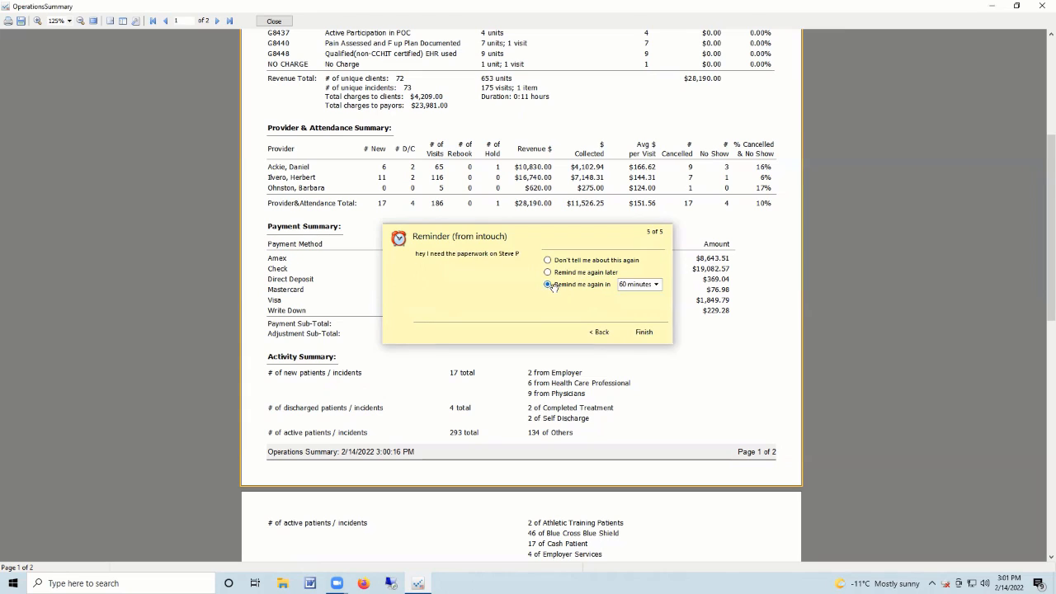
click(550, 287)
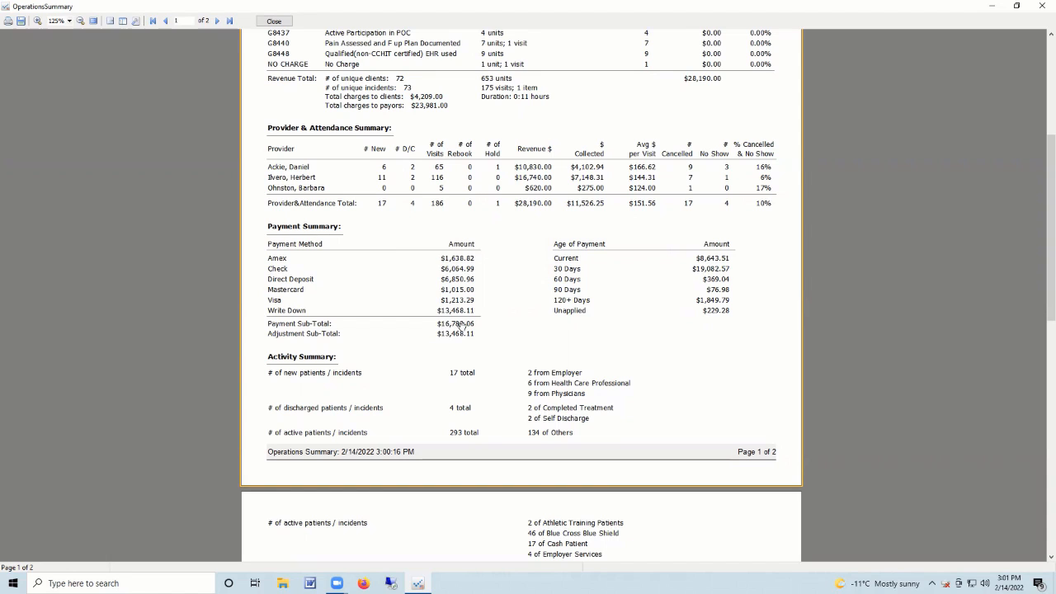
scroll(460, 324, down, 3)
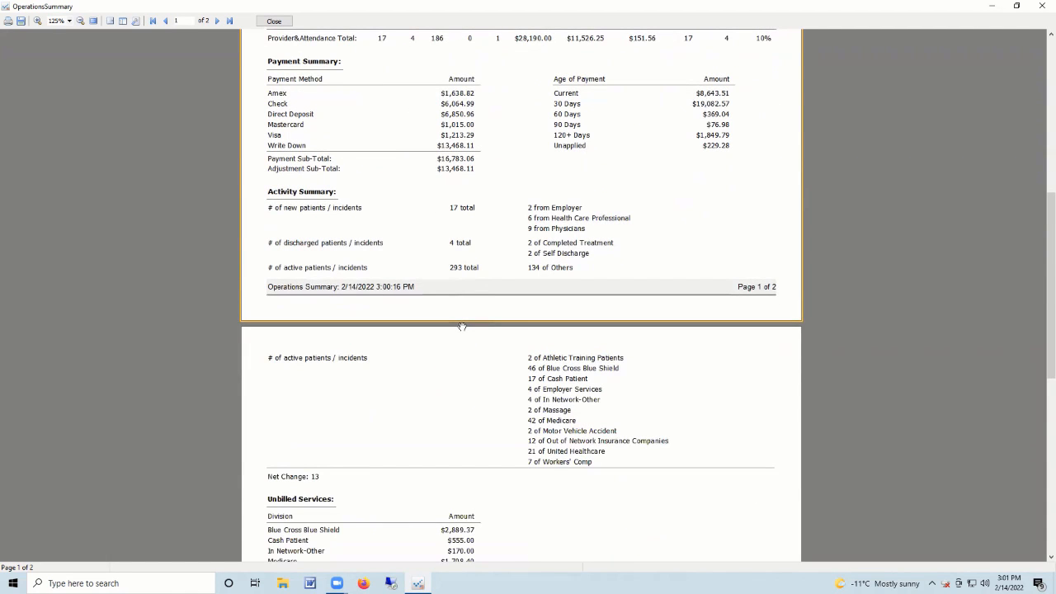
scroll(463, 326, down, 2)
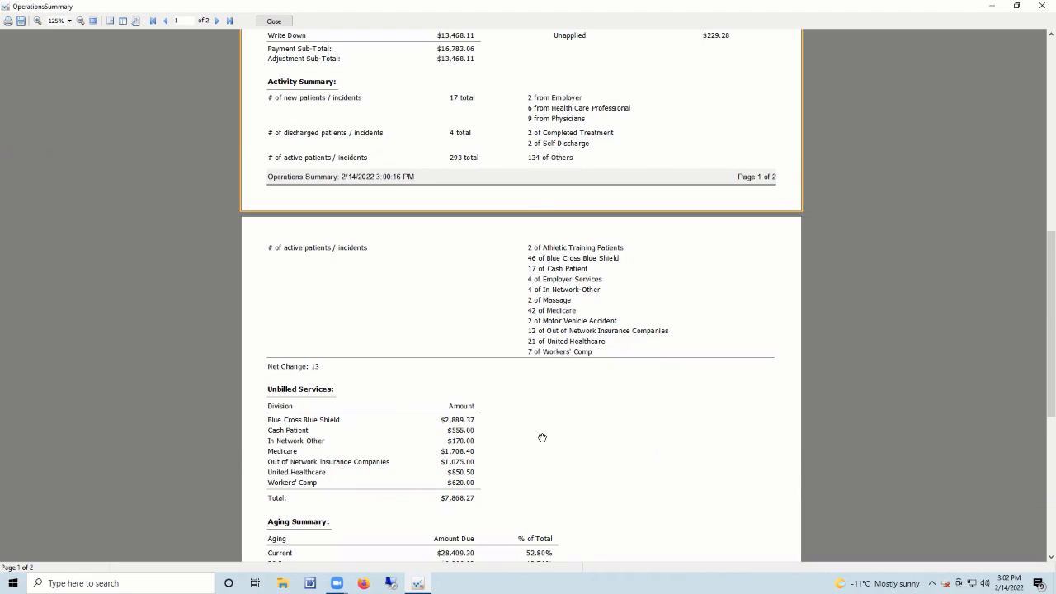
Scroll to page 2's Aging Summary ($53,803.25 total owing), then close the Operations Summary preview.
scroll(542, 438, down, 2)
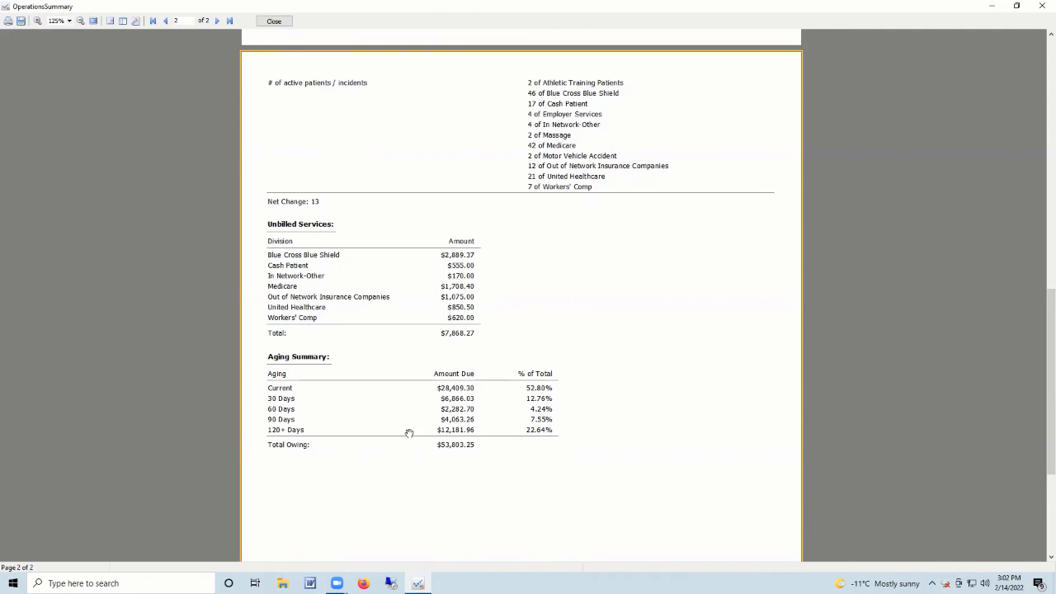
click(274, 22)
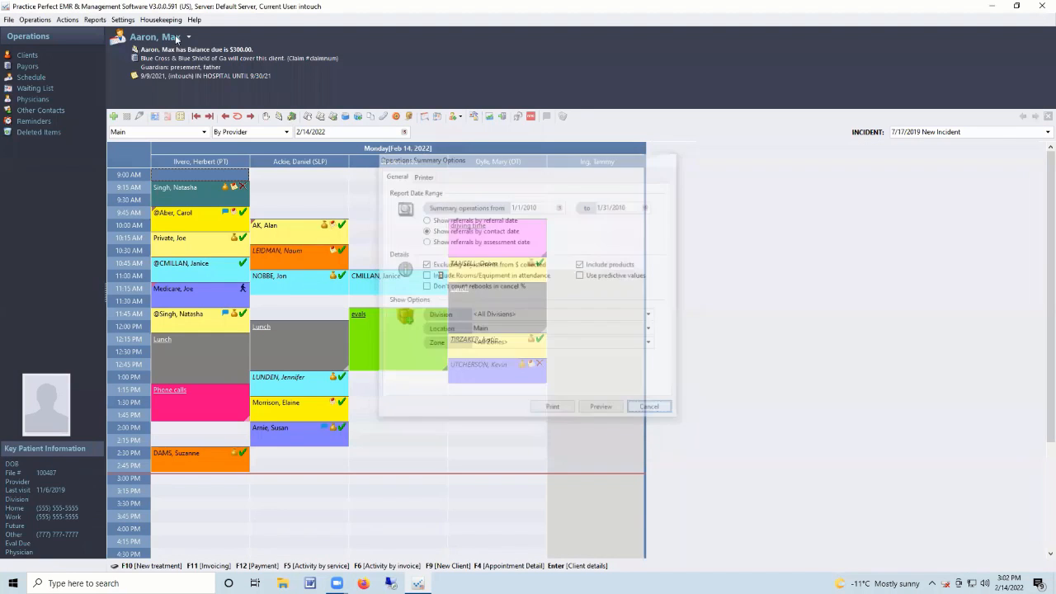
Open the Revenue Report options and enter the date range 1/1/2010 to 1/10/2010.
click(94, 19)
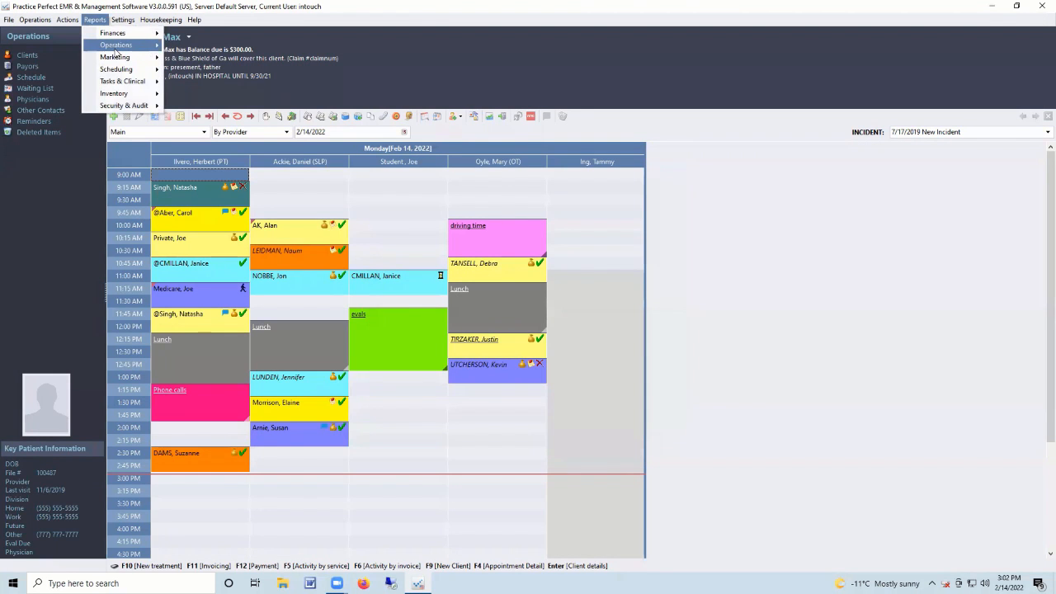
mouse_move(128, 46)
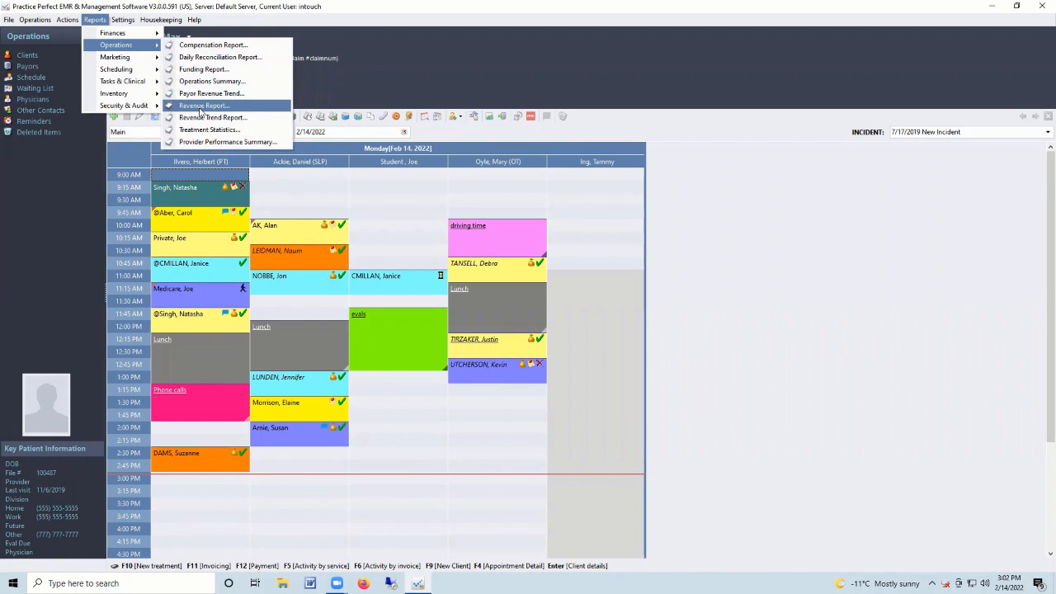
click(200, 107)
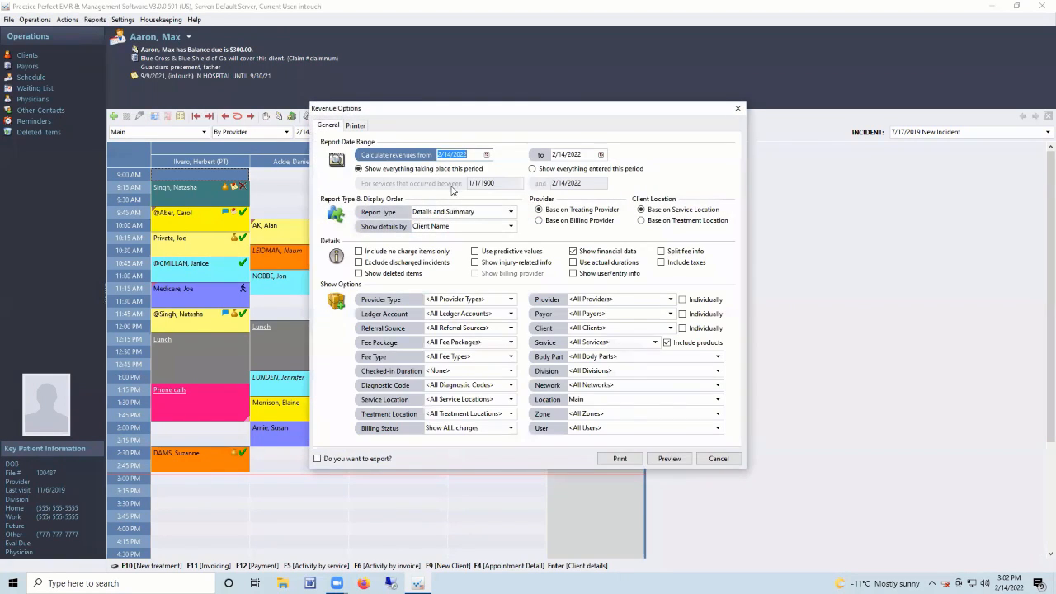
text(1/1/2010)
key(Tab)
text(1/30/2010)
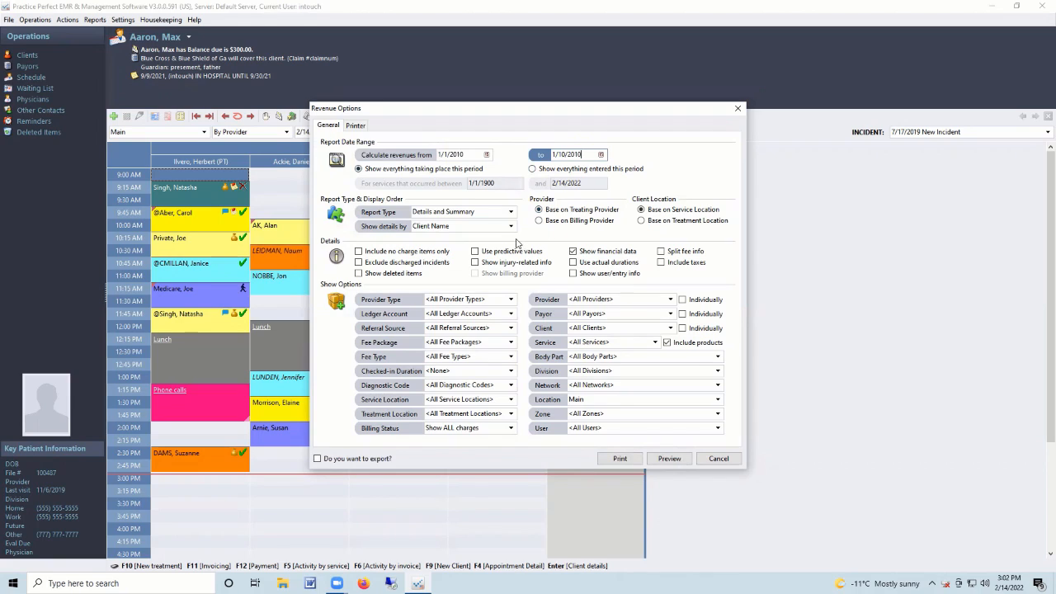
Check the client, payor and service filters, keep the Details and Summary report type, and preview.
click(611, 329)
click(609, 314)
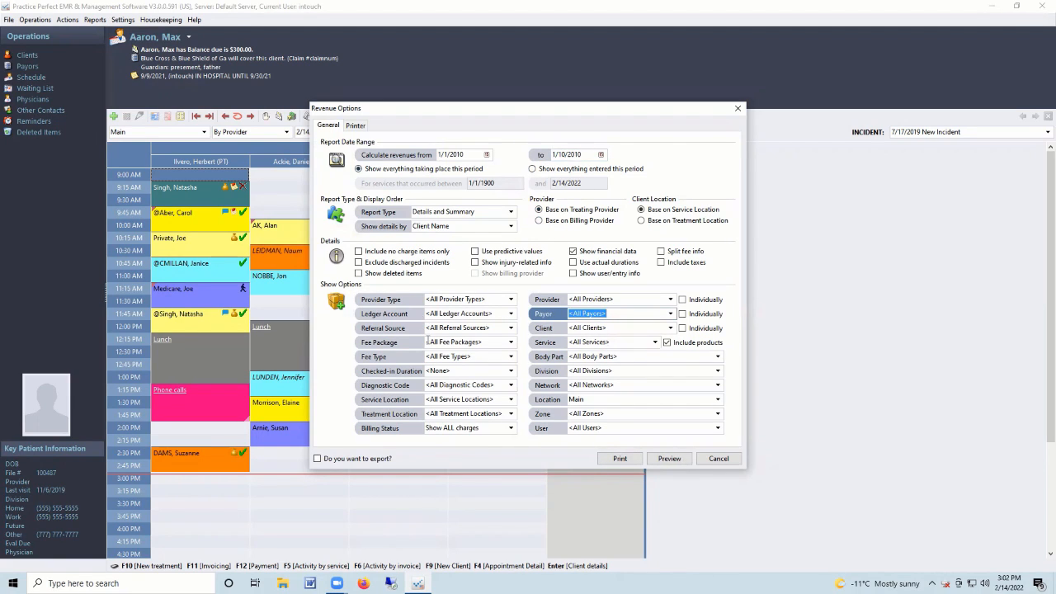
click(612, 342)
click(510, 213)
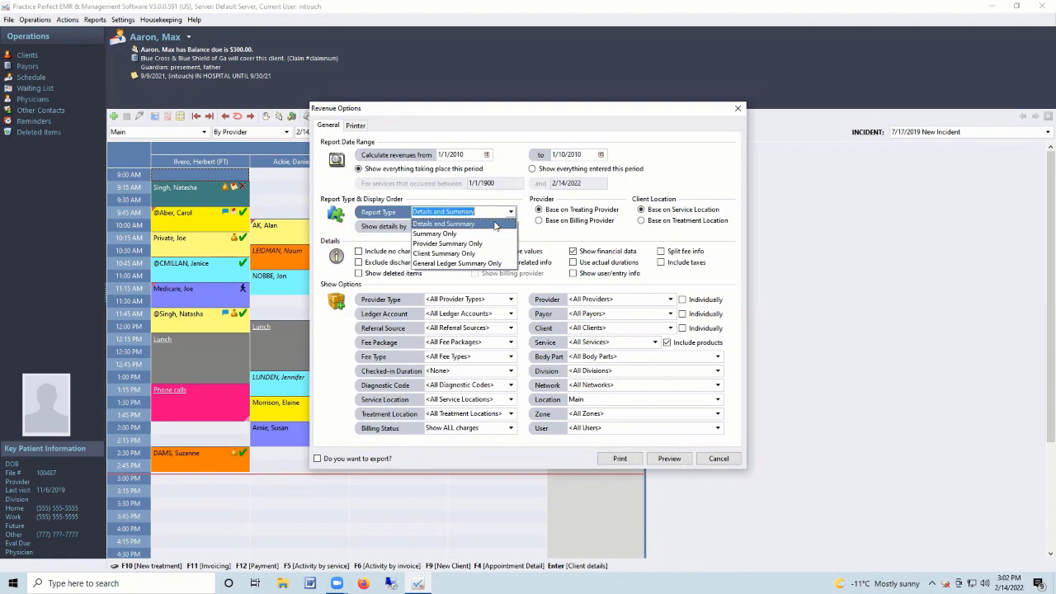
click(491, 223)
click(673, 461)
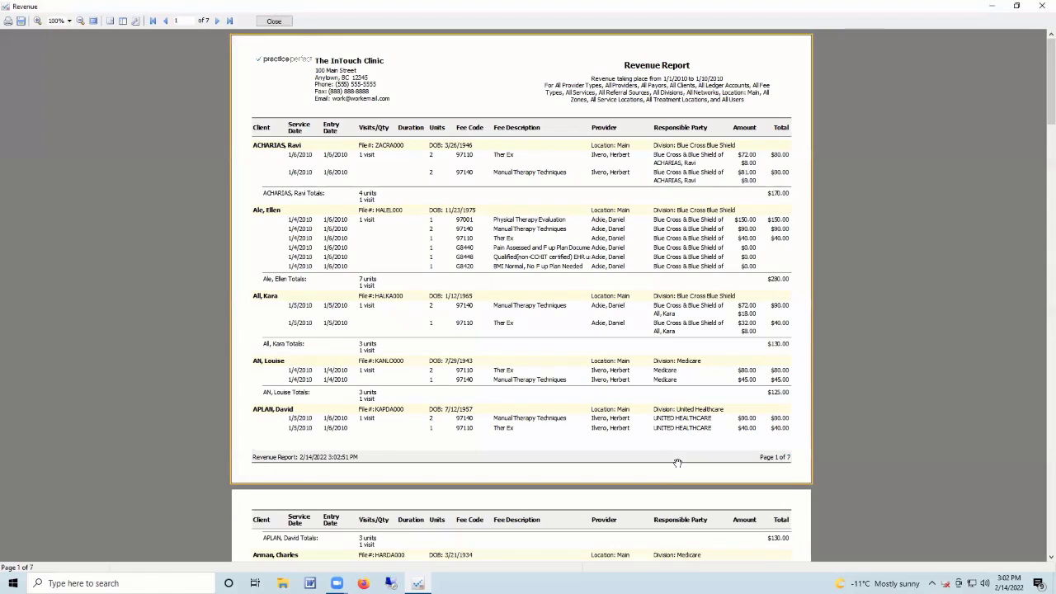
Scroll the 7-page revenue report, then close the preview and its options.
scroll(545, 373, down, 10)
click(281, 23)
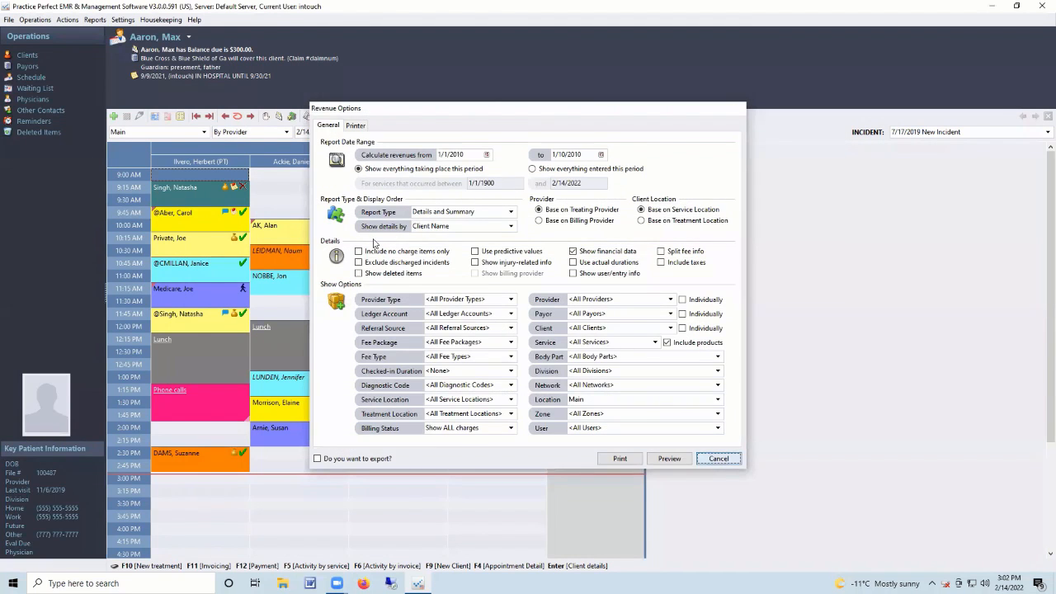
key(Escape)
click(94, 19)
Choose the Treatment Statistics report and preview it with the default options.
mouse_move(116, 44)
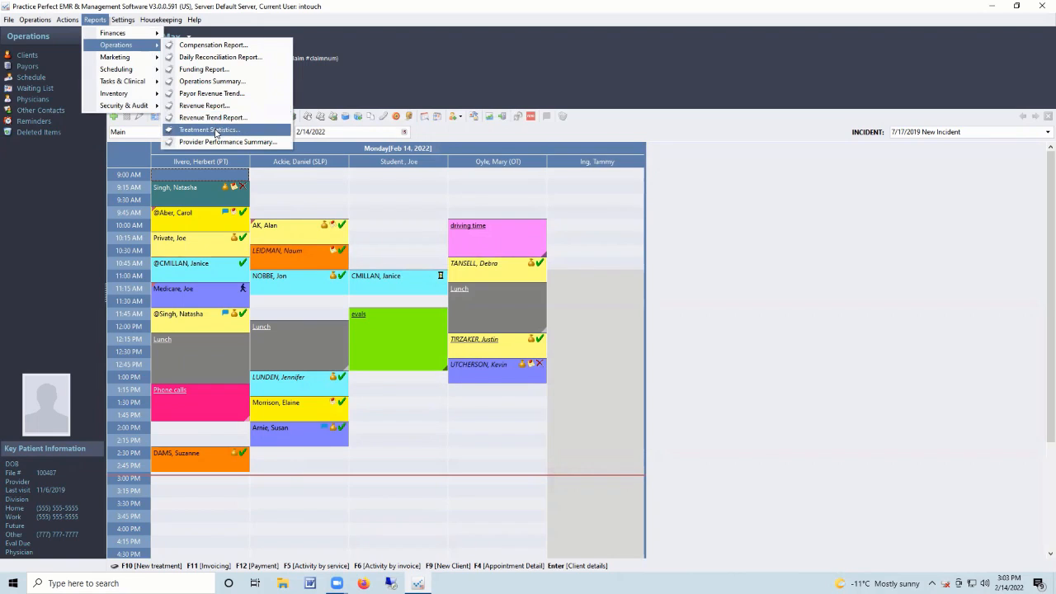
click(213, 130)
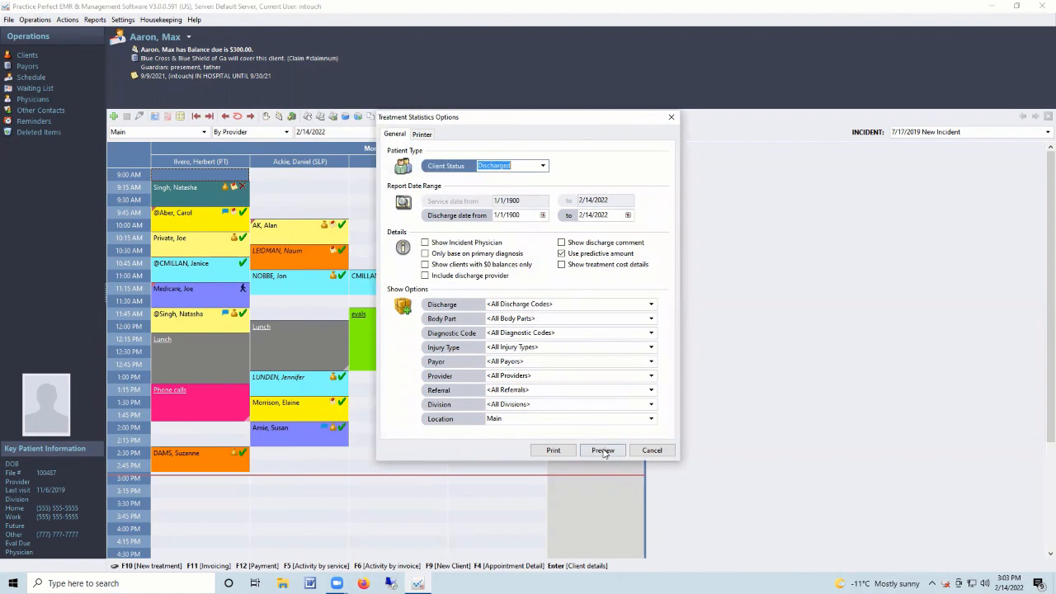
click(604, 452)
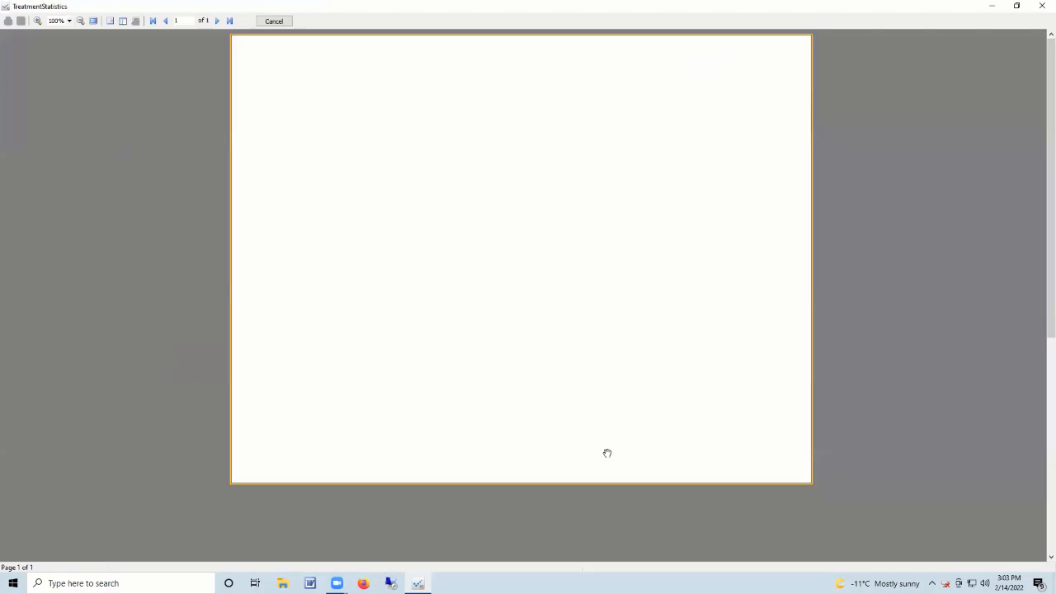
Page through the 15-page diagnosis-code summary, then close the preview and cancel its options.
scroll(467, 246, down, 20)
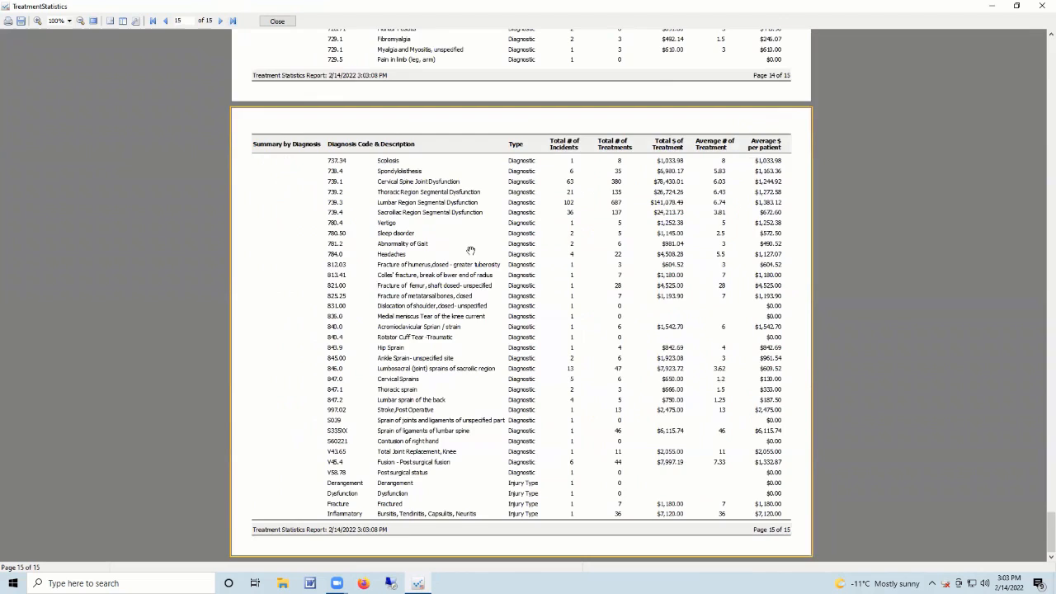
scroll(497, 237, up, 5)
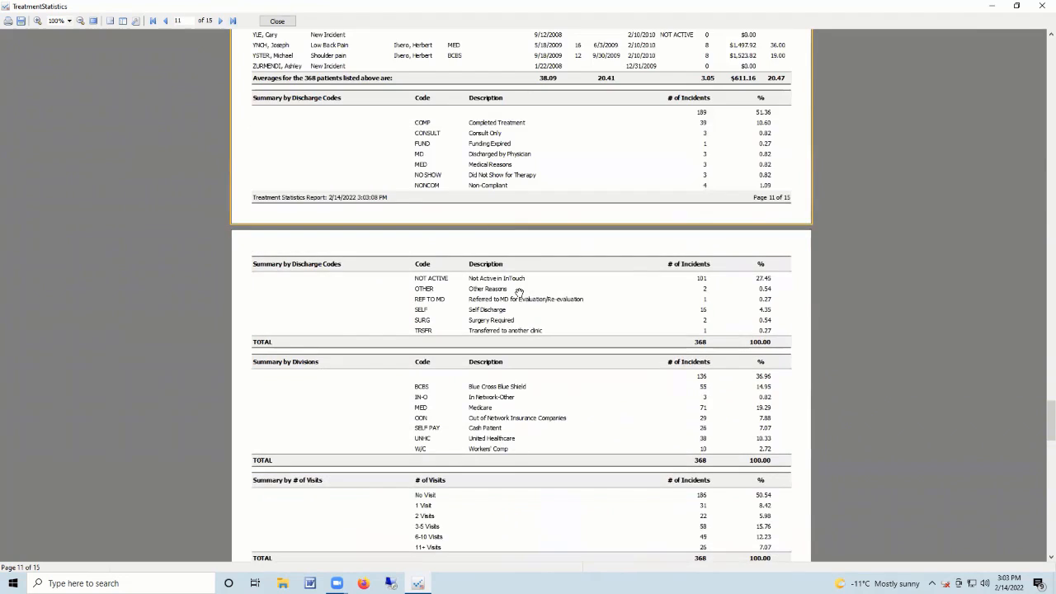
scroll(625, 299, down, 3)
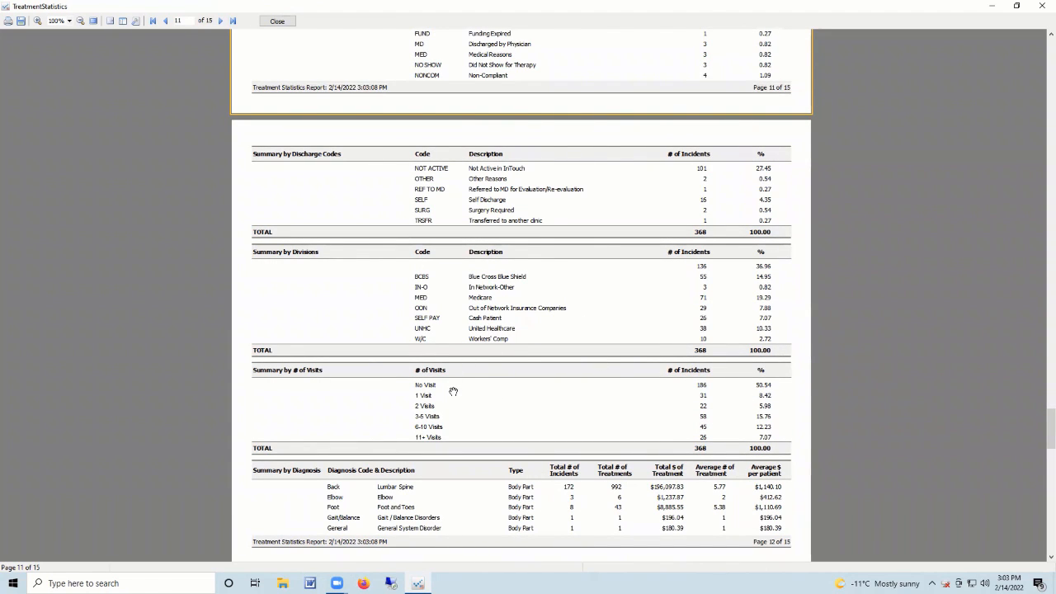
scroll(458, 397, down, 6)
scroll(459, 397, down, 13)
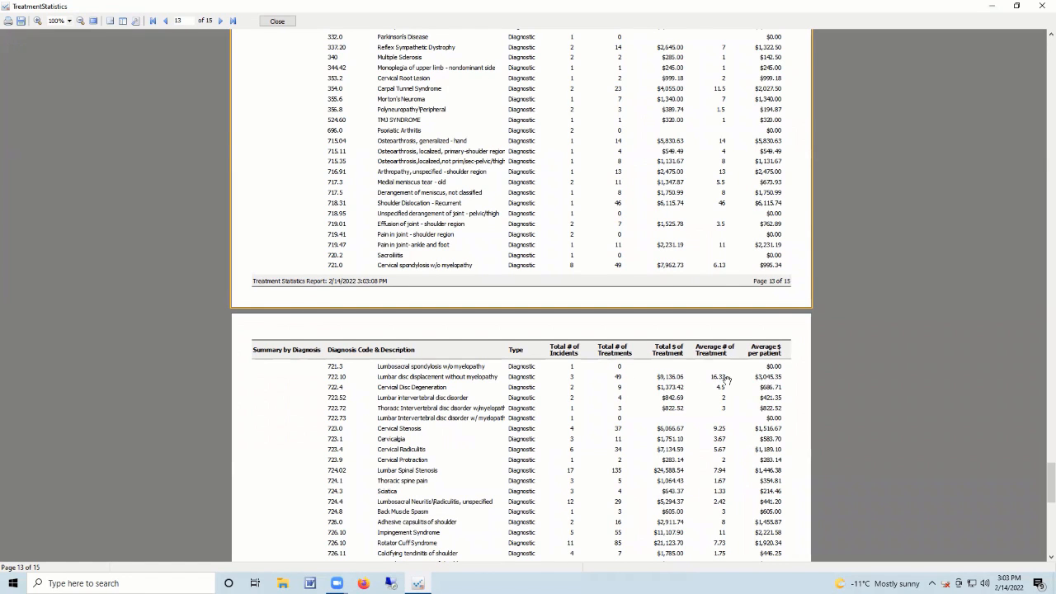
scroll(644, 386, down, 10)
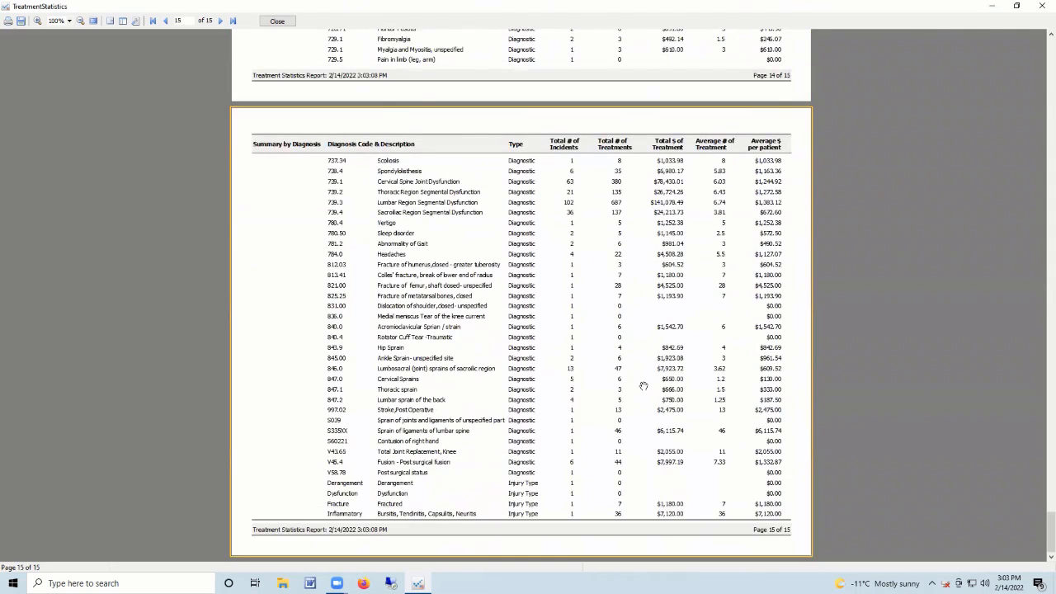
scroll(644, 386, up, 6)
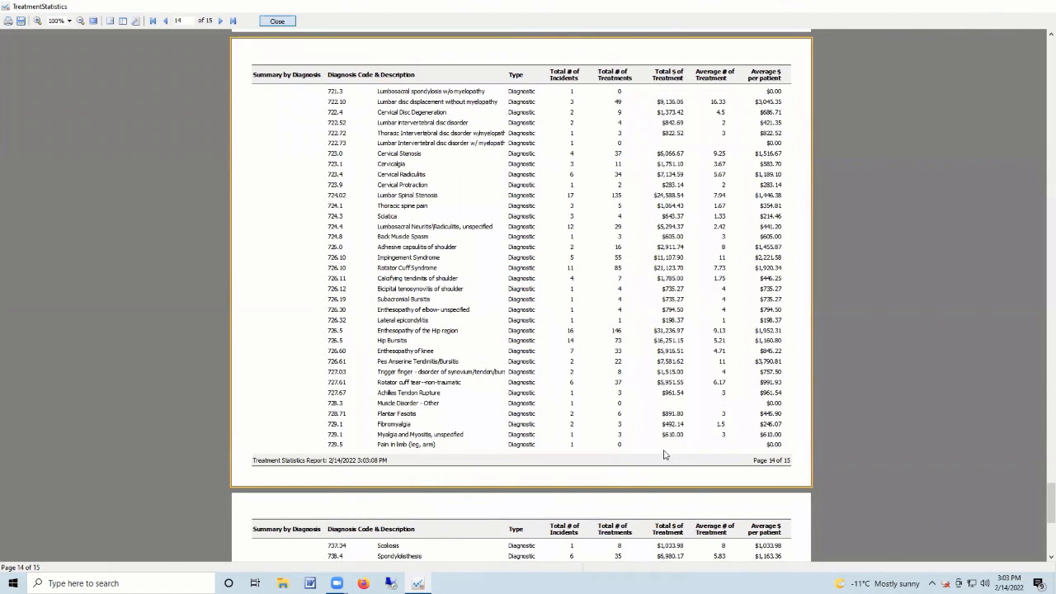
key(Escape)
click(656, 449)
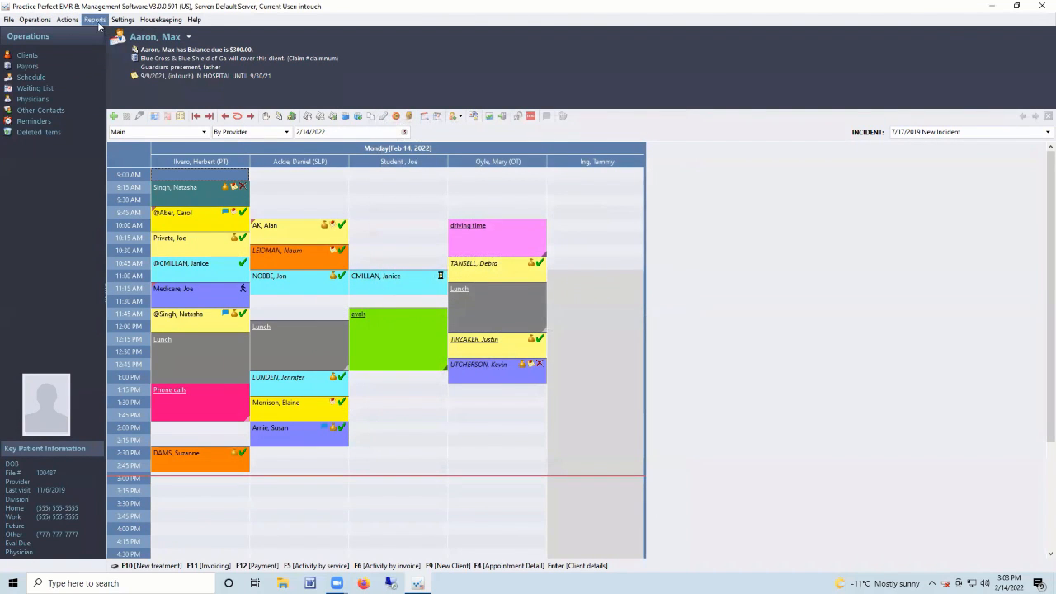
Open the Provider Performance Summary options with dates 1/1/2010 to 1/31/2010.
click(94, 20)
mouse_move(115, 44)
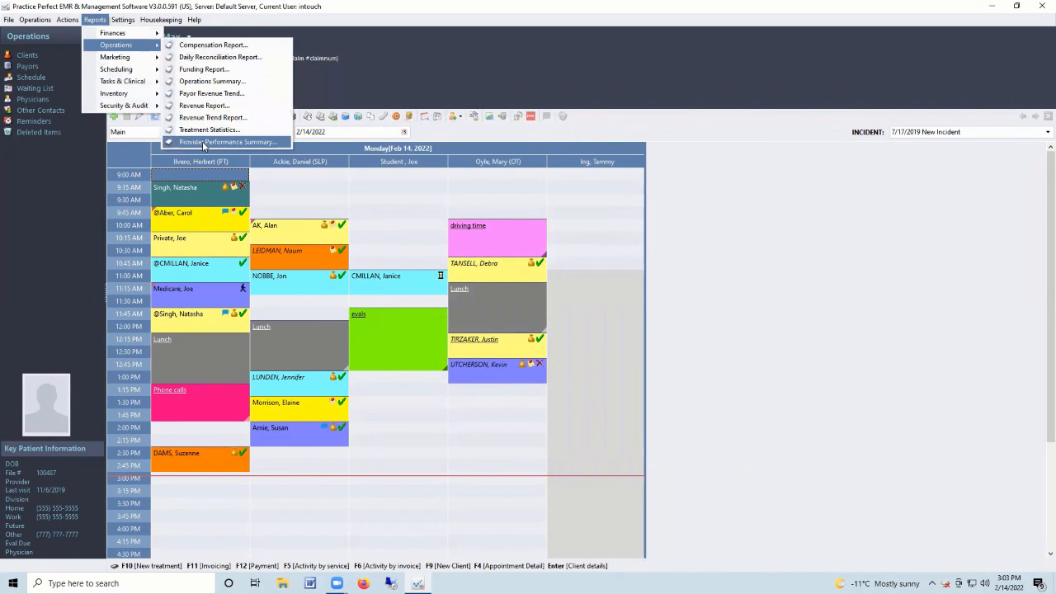
click(202, 142)
text(1/1/2010)
key(Tab)
text(1/31/2010)
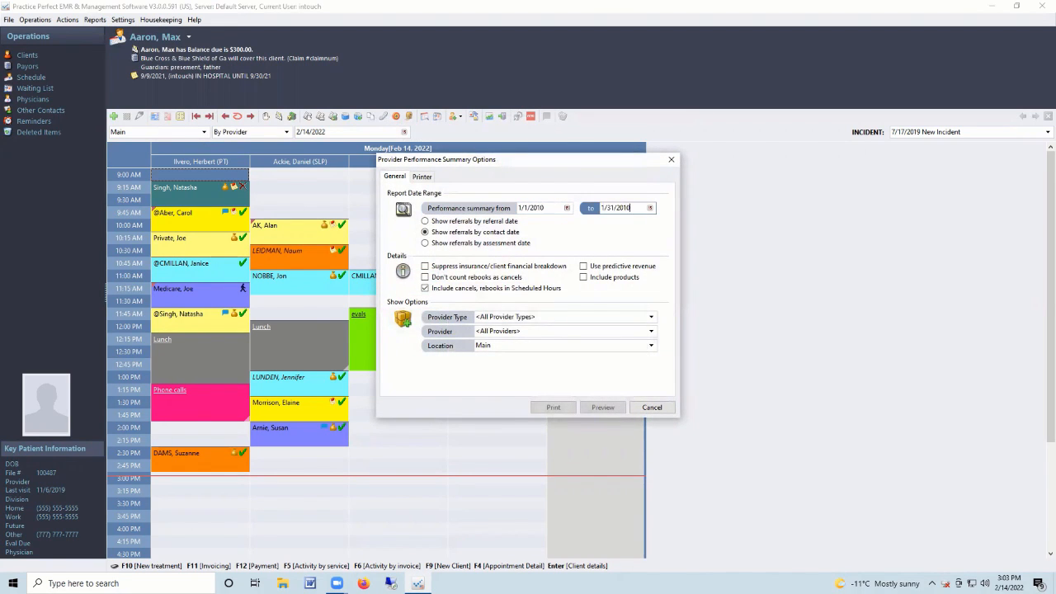
Preview the one-page summary totalling $28,190.00 revenue, then close it and its options.
click(599, 412)
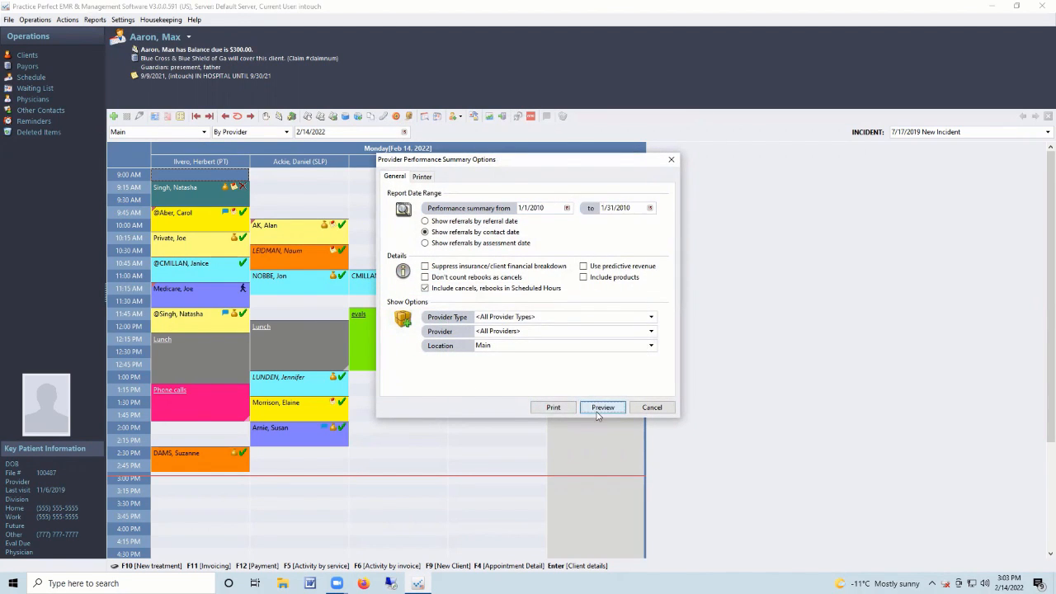
click(600, 408)
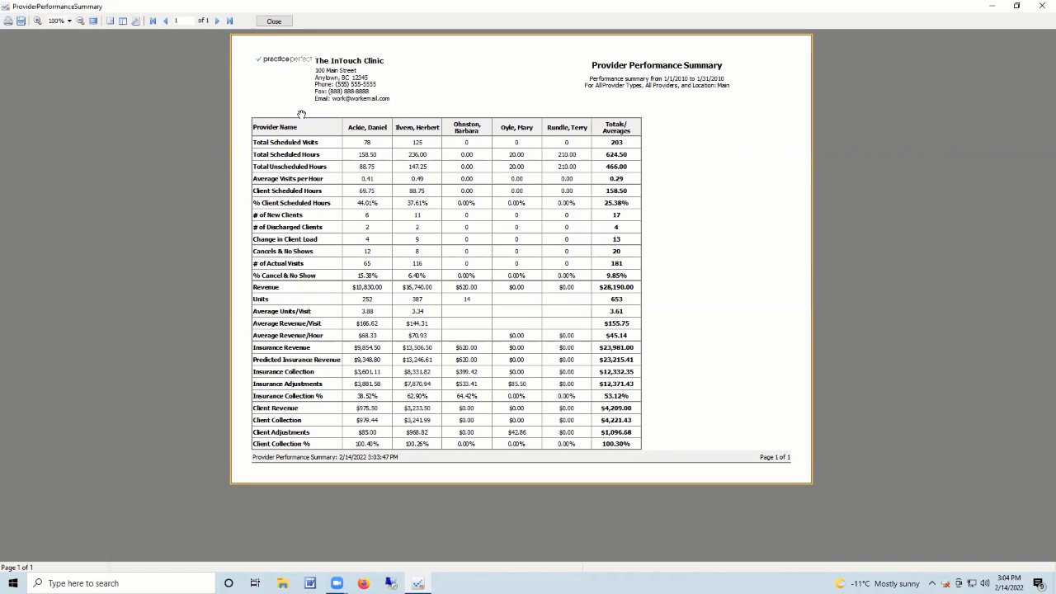
click(275, 21)
click(652, 408)
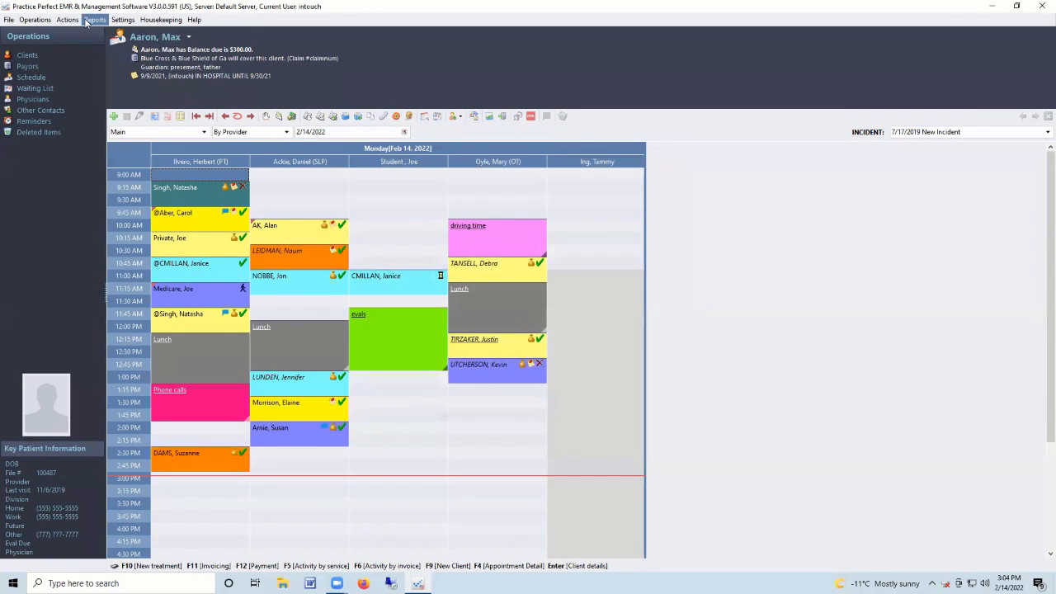
Preview the January 2010 Referral Trend Report showing 8 referrals, then close it and its options.
click(95, 19)
mouse_move(115, 57)
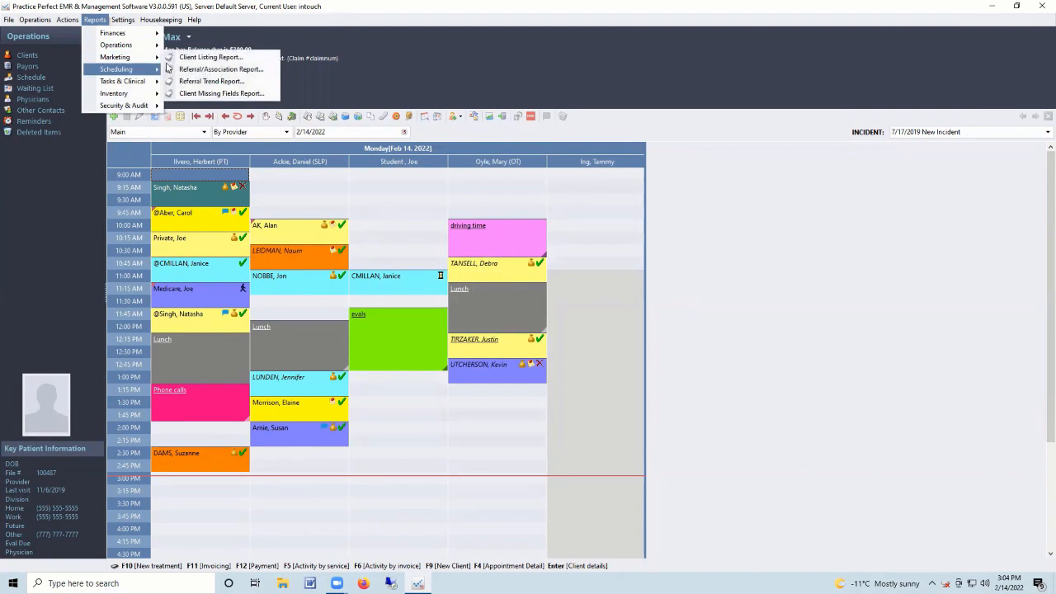
click(213, 82)
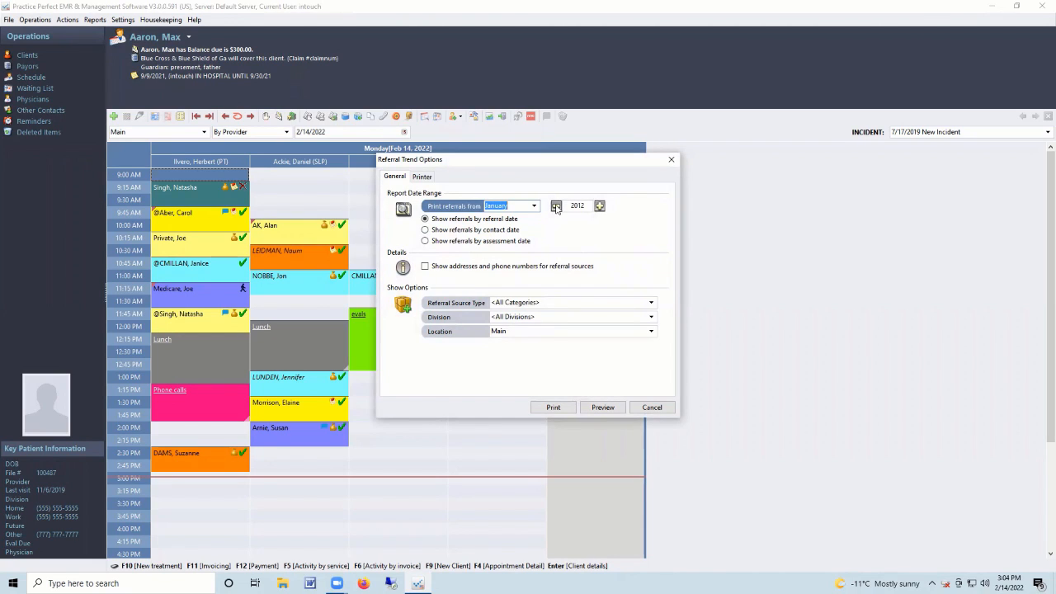
click(603, 408)
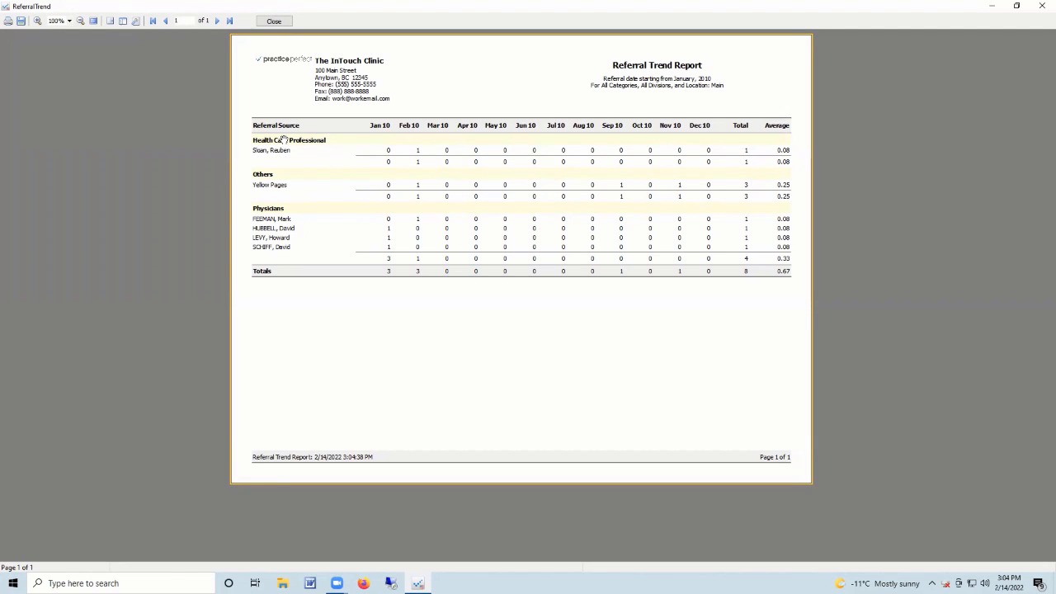
click(274, 21)
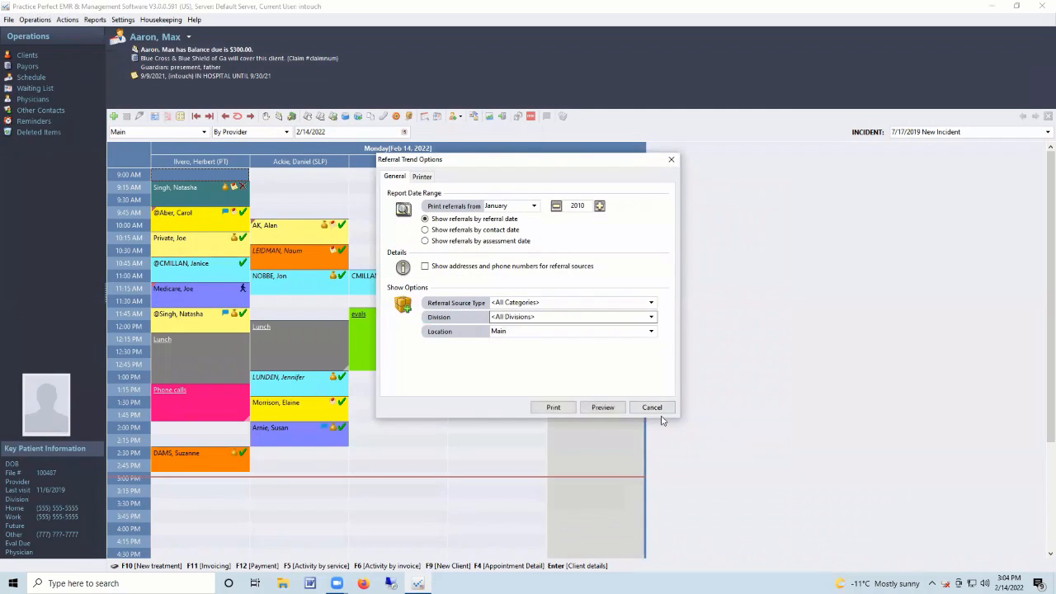
click(652, 408)
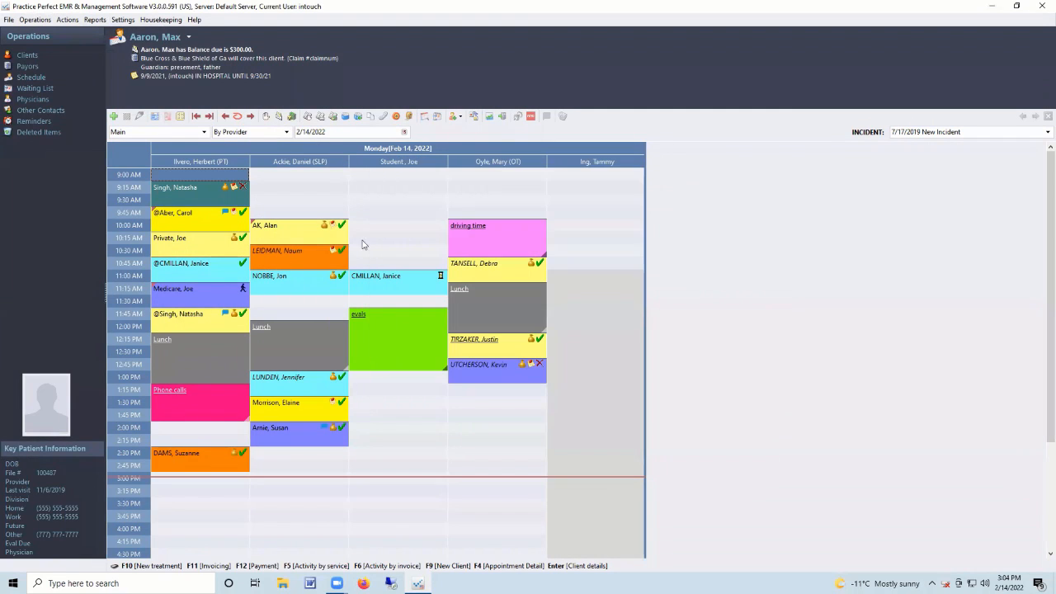
Open the Patient Fall-Off Report options and pick 1/31/2022 as the not-attended-since date.
click(102, 20)
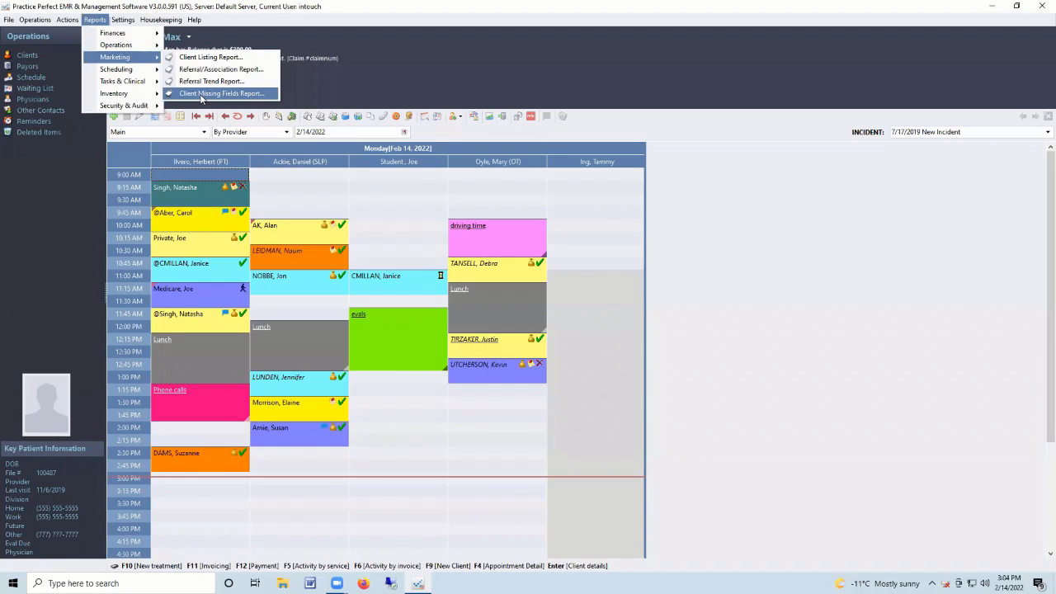
mouse_move(158, 71)
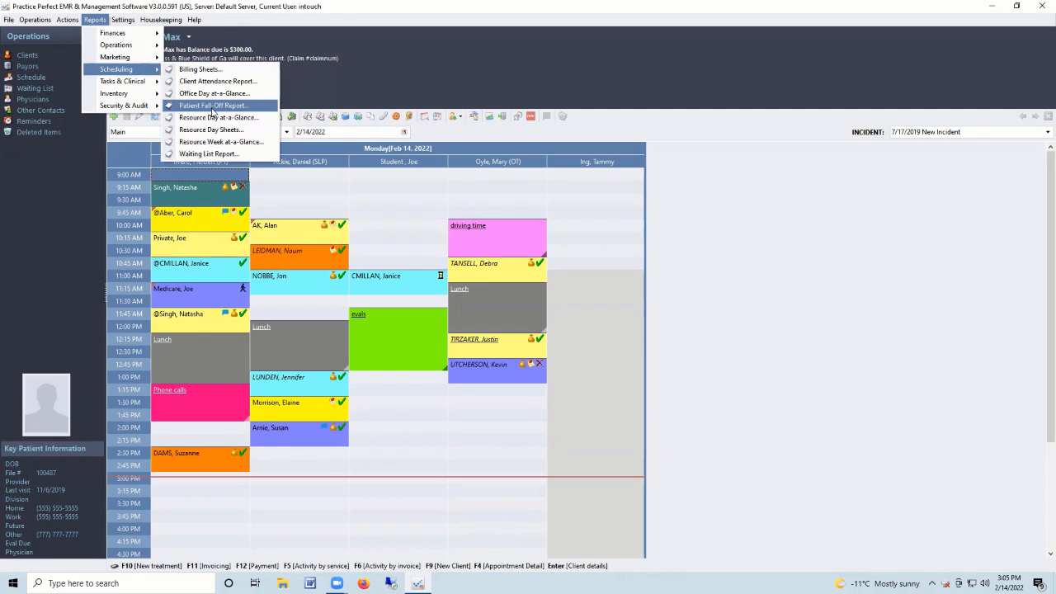
click(246, 108)
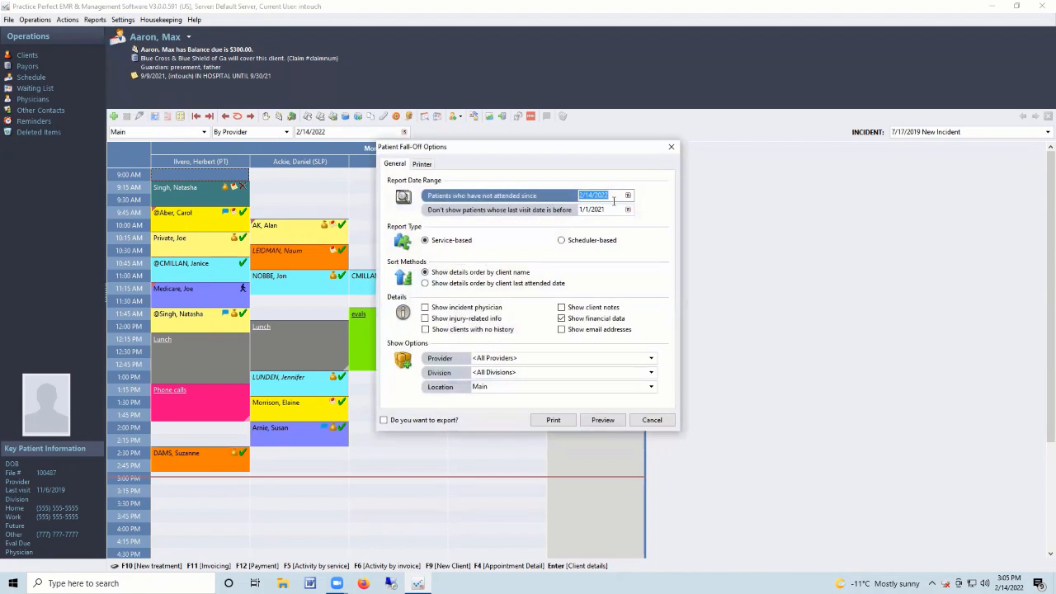
click(628, 196)
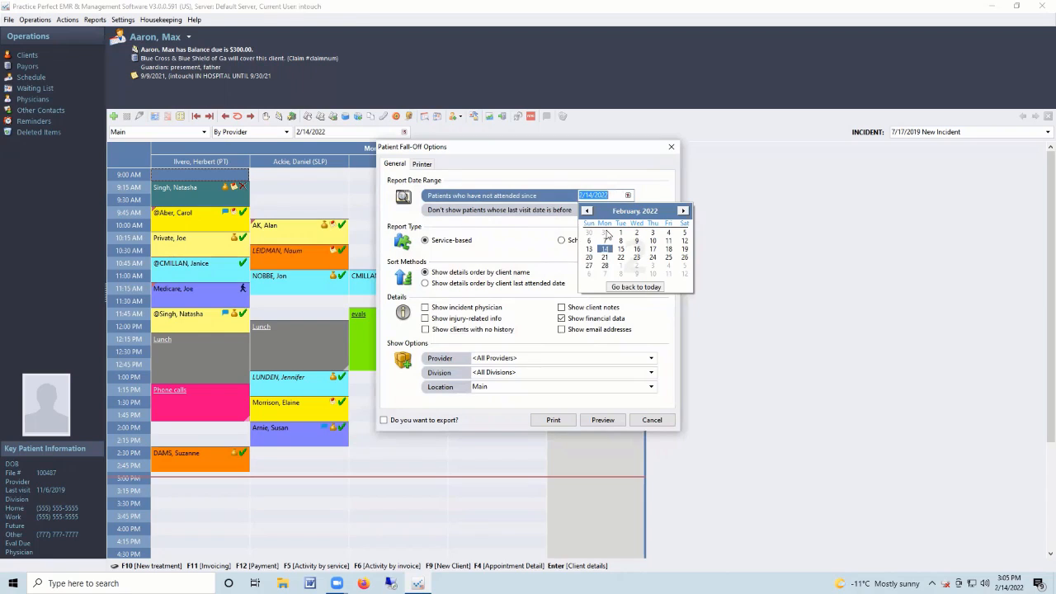
click(606, 234)
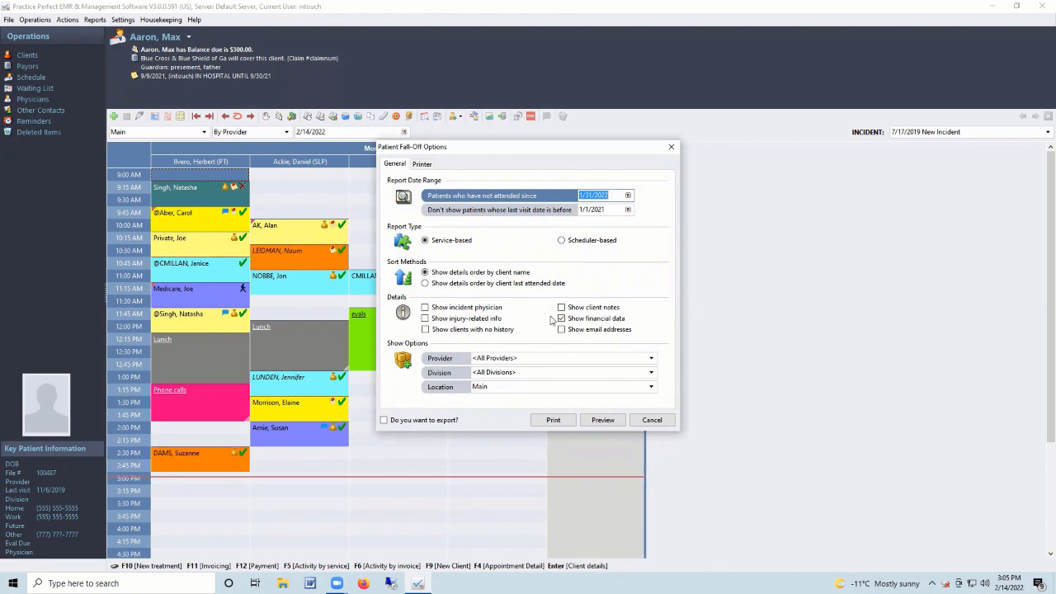
Keep all providers, preview the 8-client fall-off report, then close the preview and options.
click(533, 358)
click(652, 358)
click(570, 371)
click(609, 420)
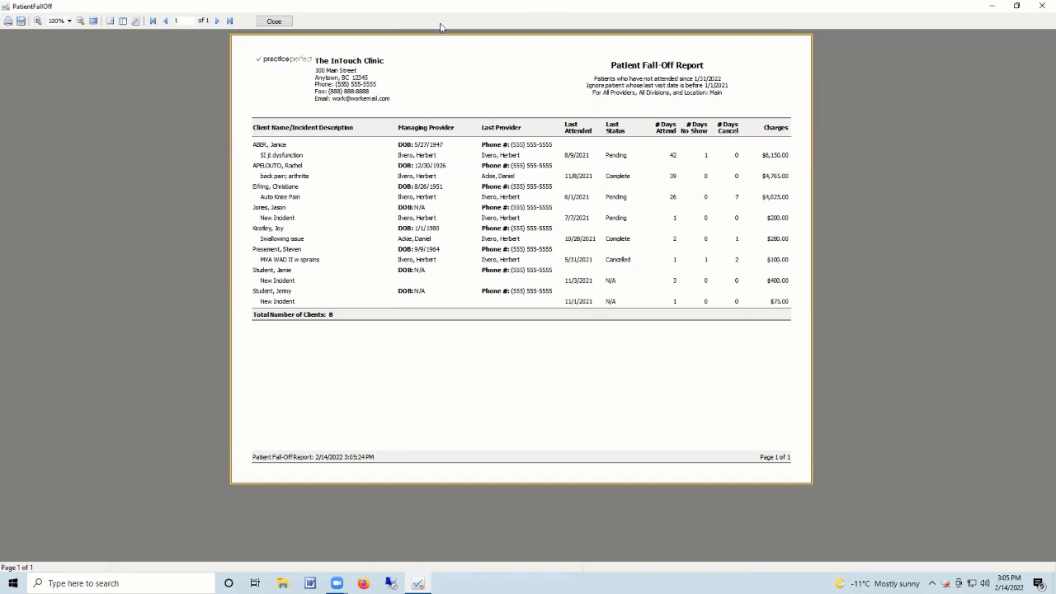
click(274, 20)
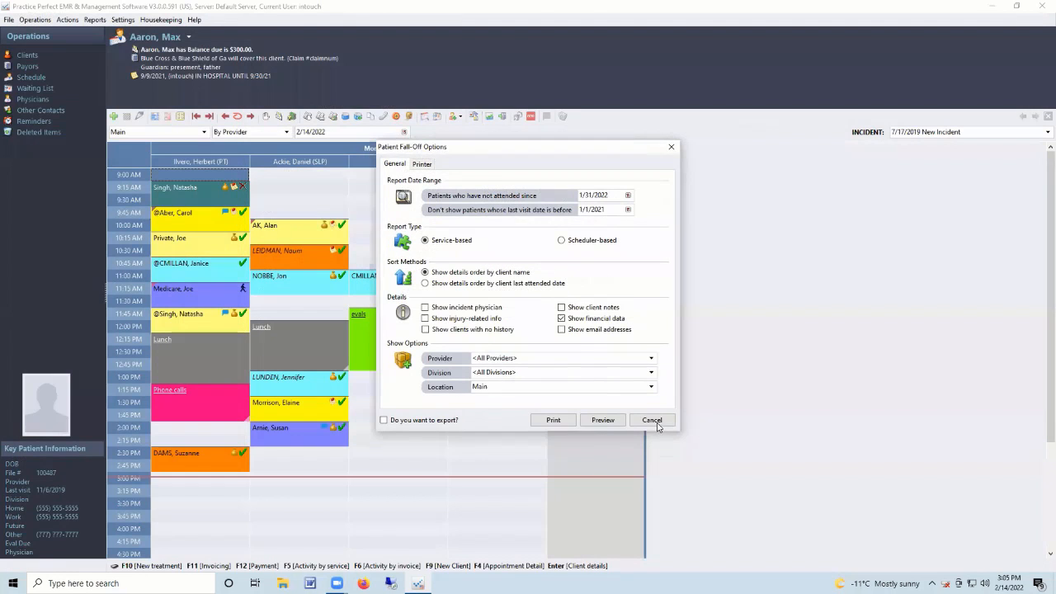
click(652, 420)
Preview the Contact Log Follow-Up Report filtered to the Collection category, then close it and its options.
click(95, 19)
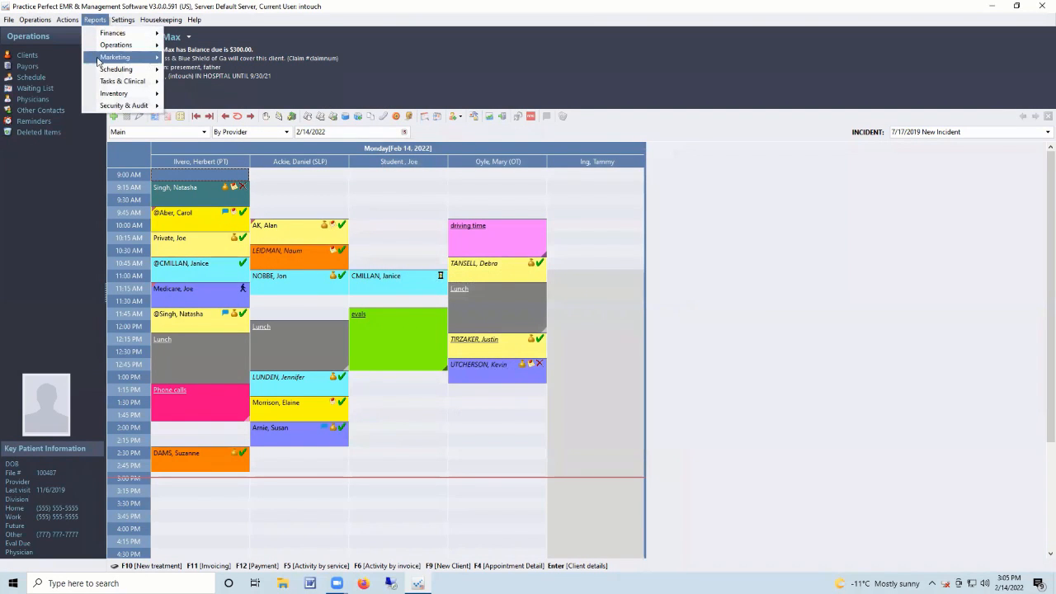
mouse_move(104, 80)
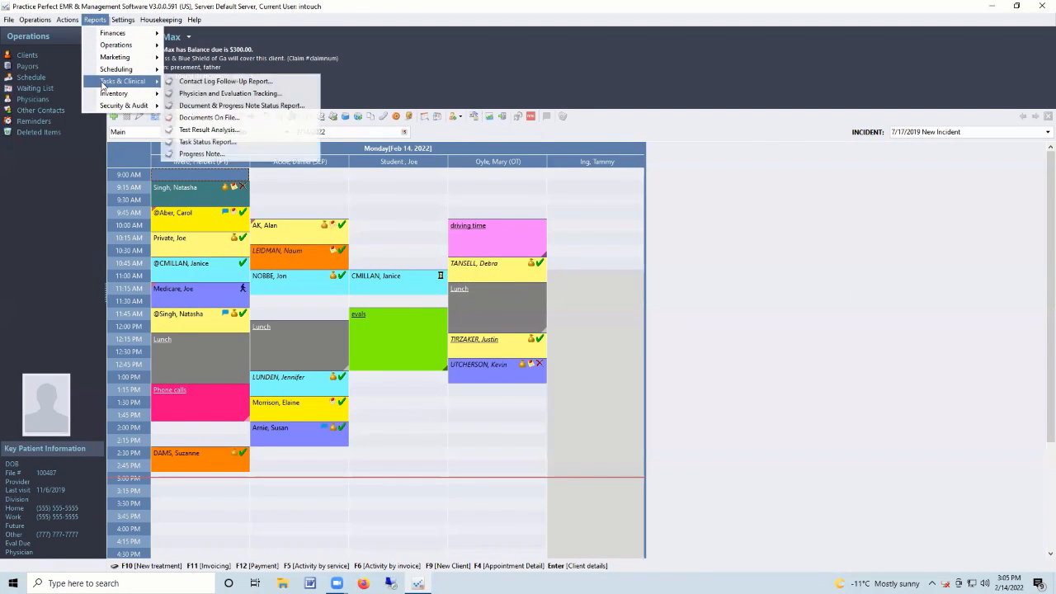
click(209, 84)
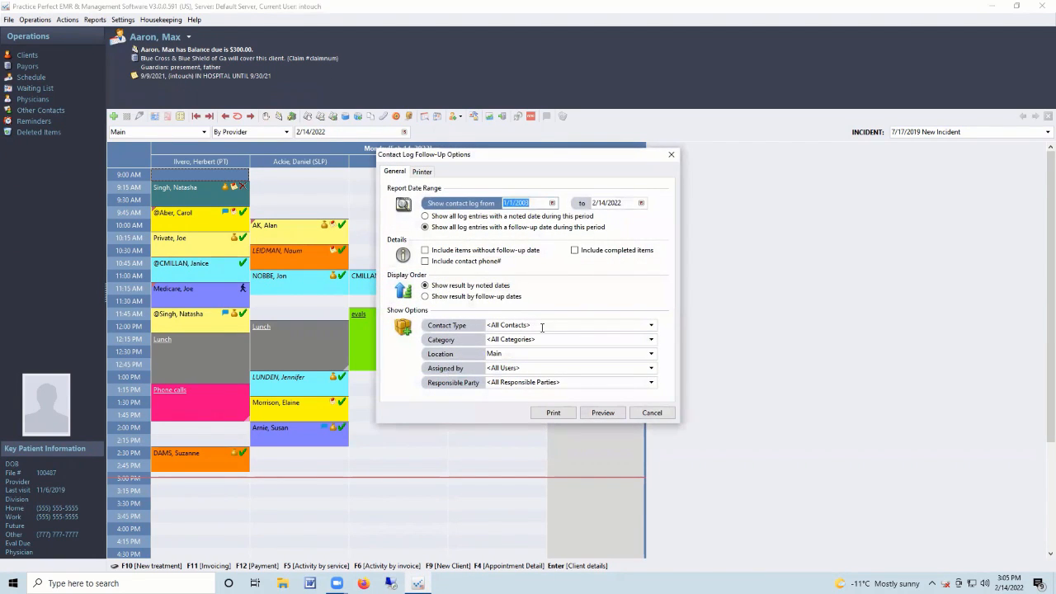
click(544, 339)
text(Collection)
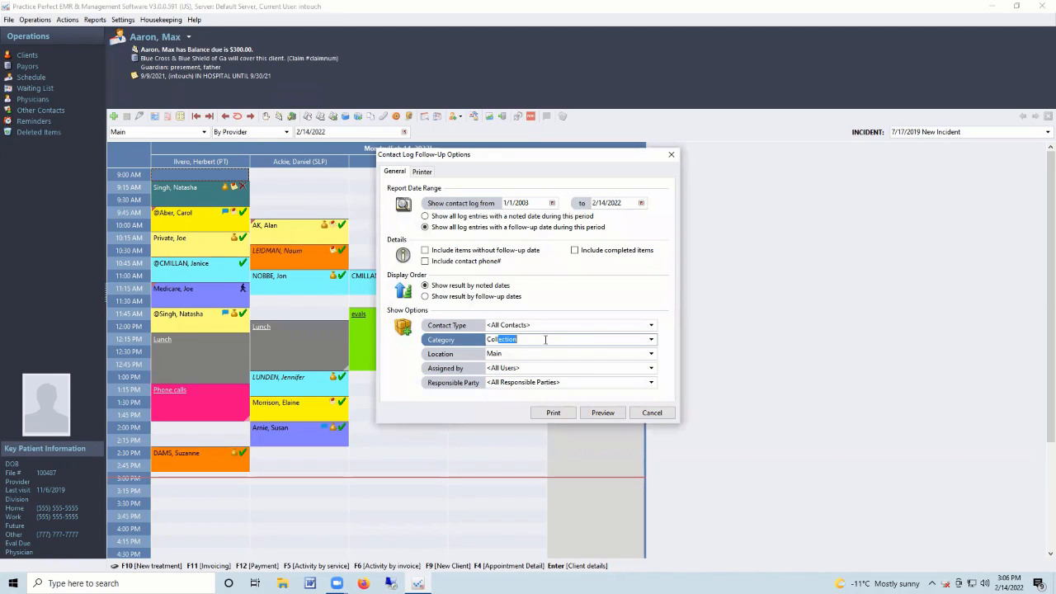
click(603, 413)
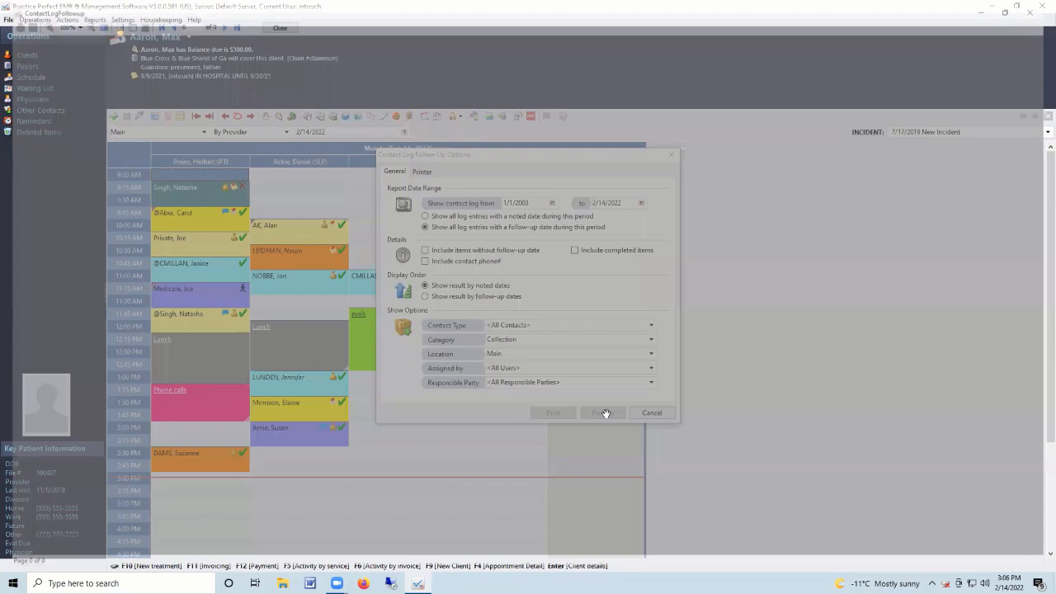
scroll(552, 211, down, 5)
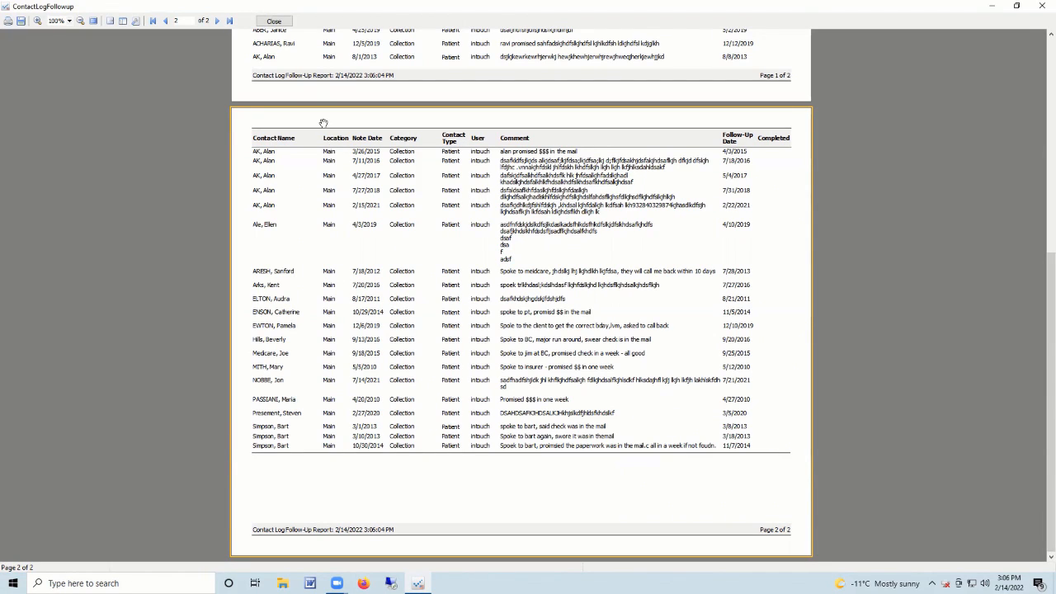
click(274, 22)
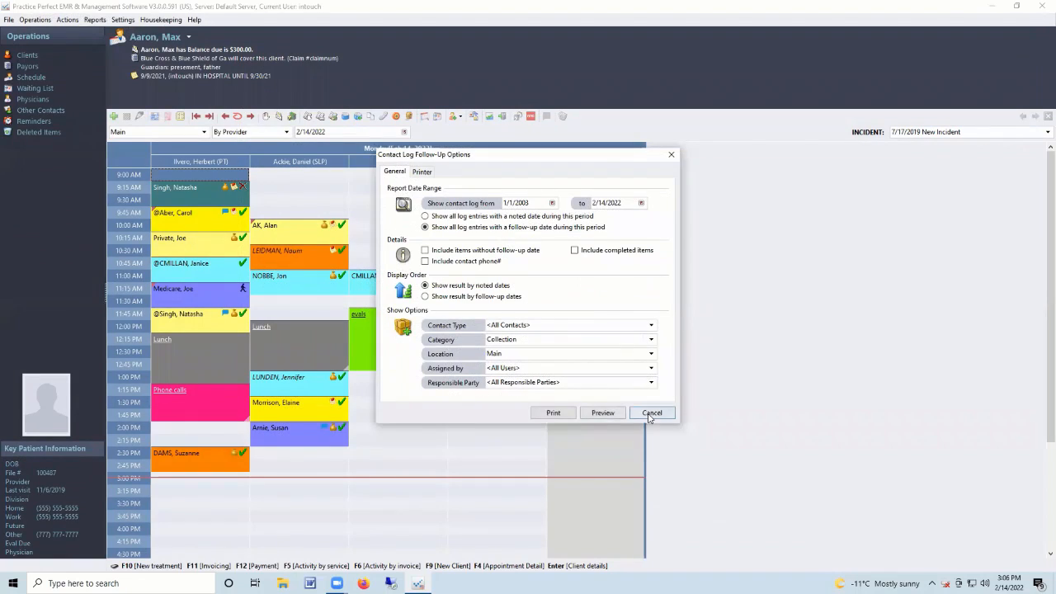
key(Escape)
Browse the Reports menu categories and close it without running a report.
click(94, 19)
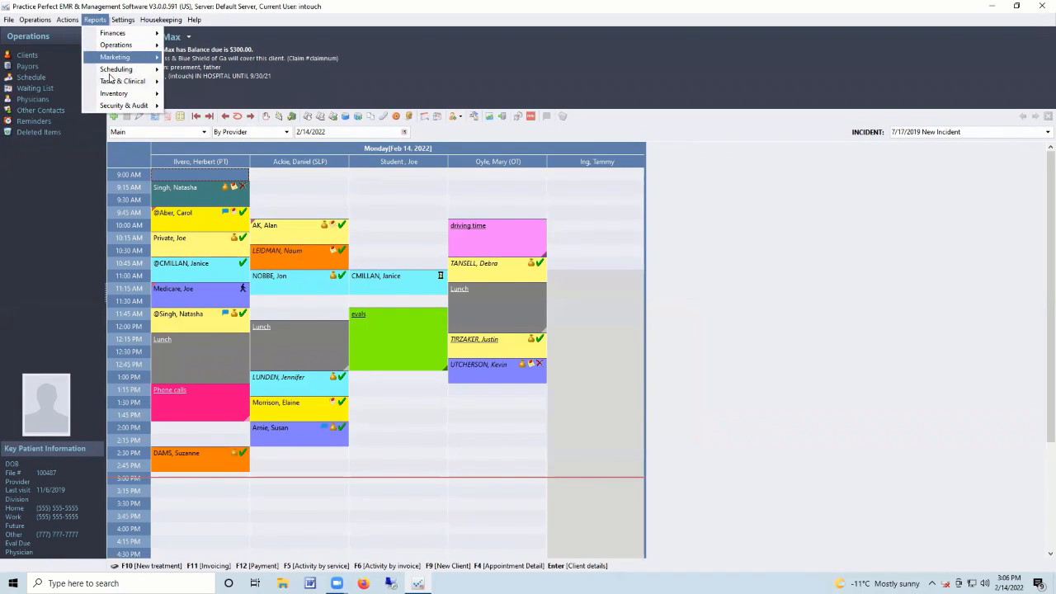
mouse_move(110, 85)
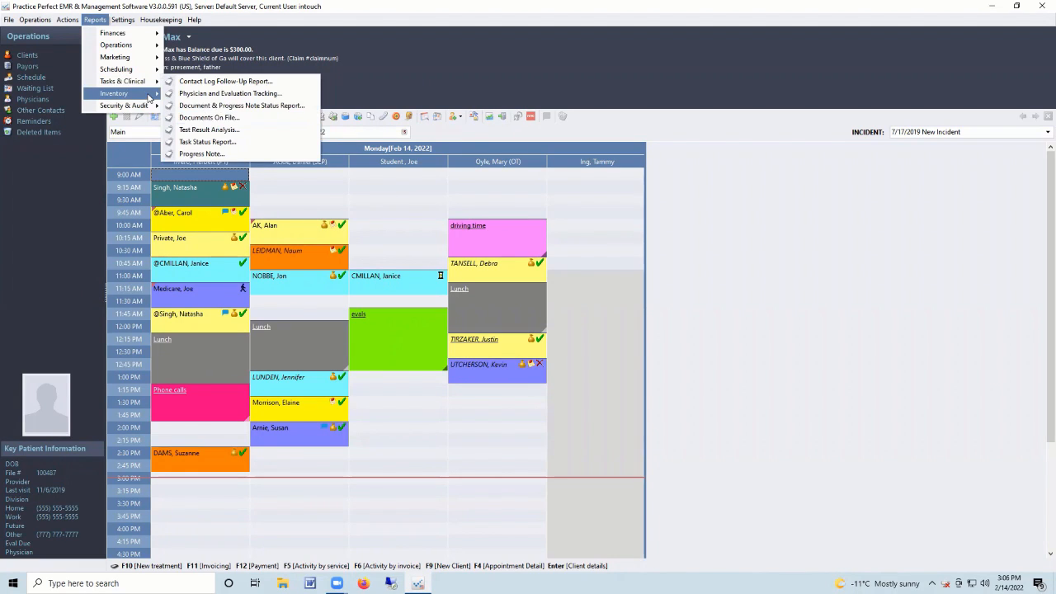
mouse_move(149, 98)
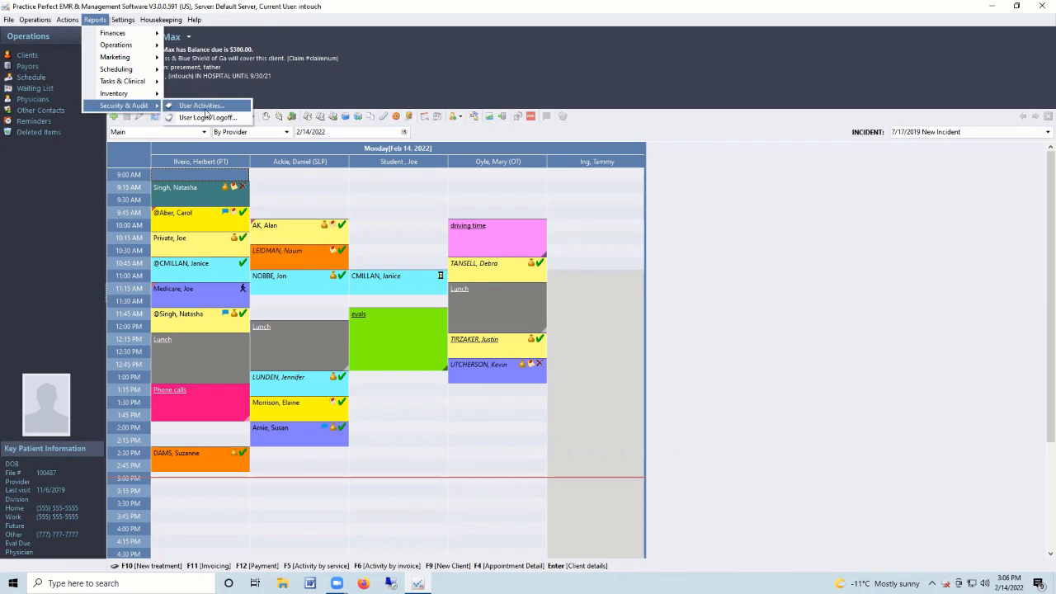
click(405, 201)
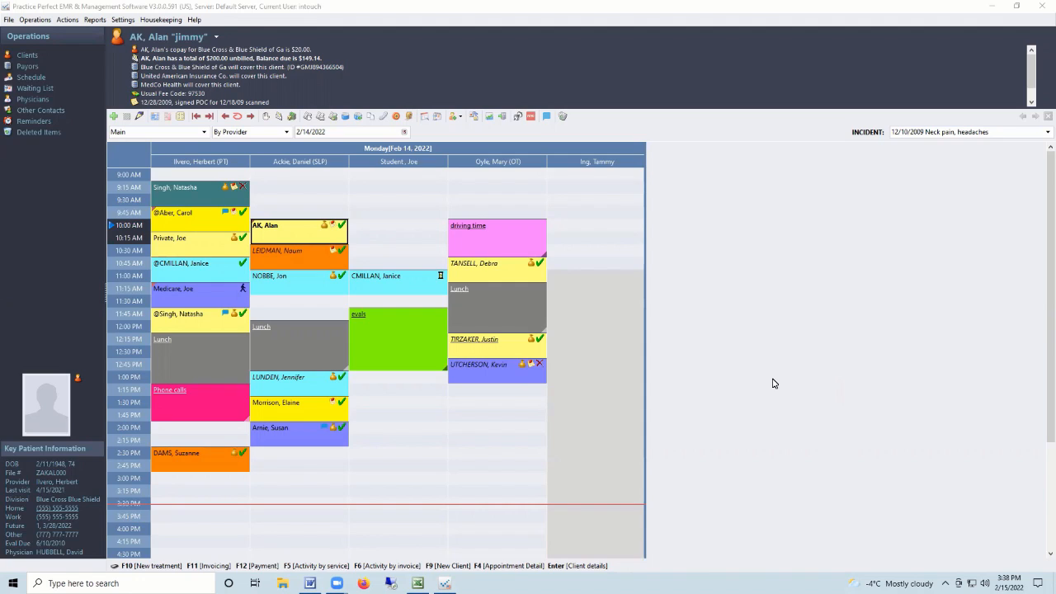
Select the 10:00 AM SLP client and open their Activities by Service ledger showing $435.00 due.
click(259, 228)
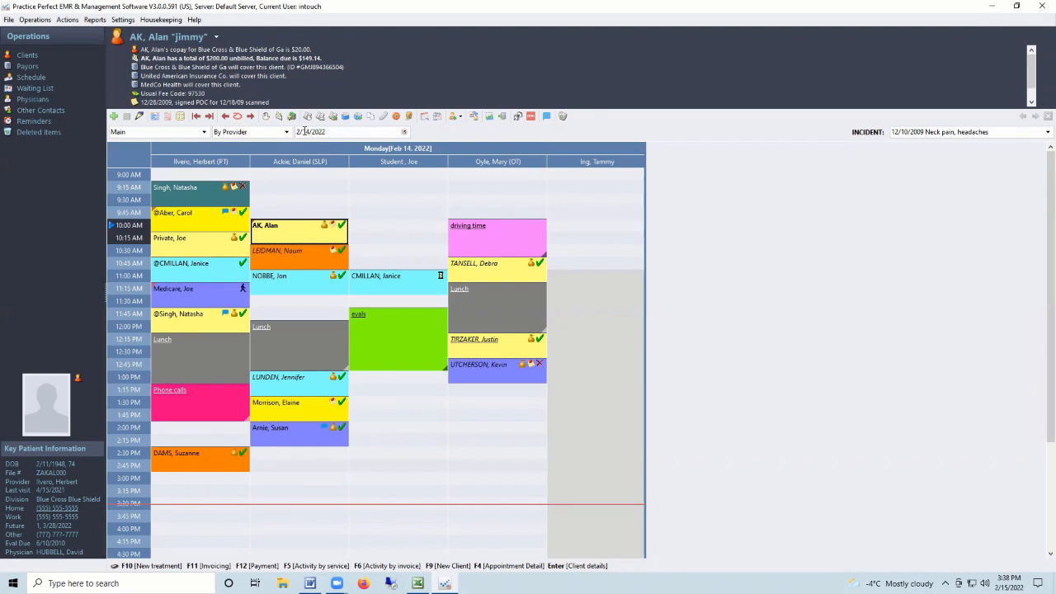
click(307, 117)
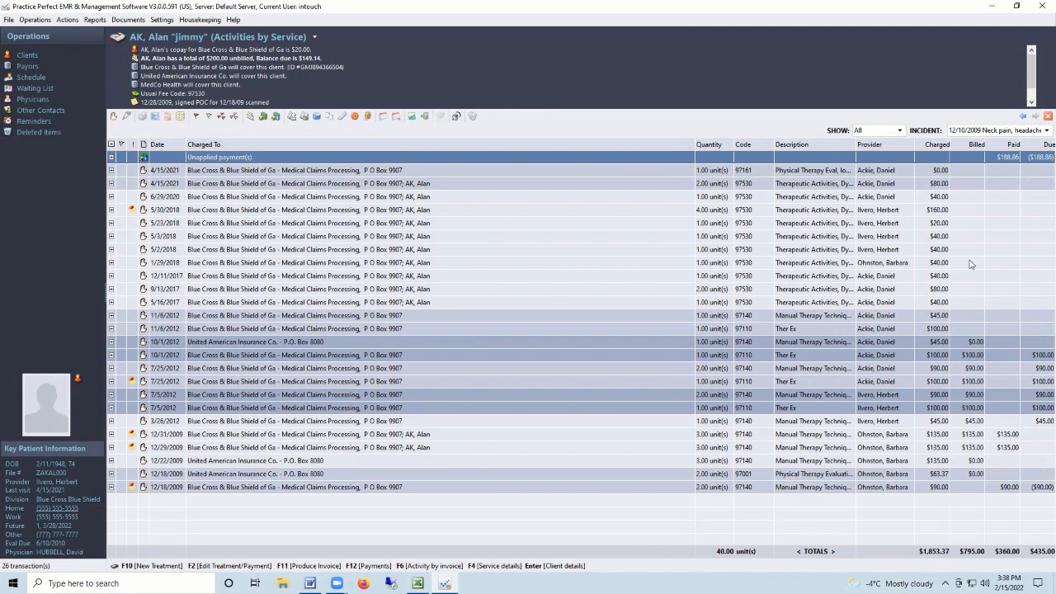
Inspect the 6/29/2020 charge's insurer and client split, then expand the 12/31/2009 charge's history.
drag(964, 175, 971, 281)
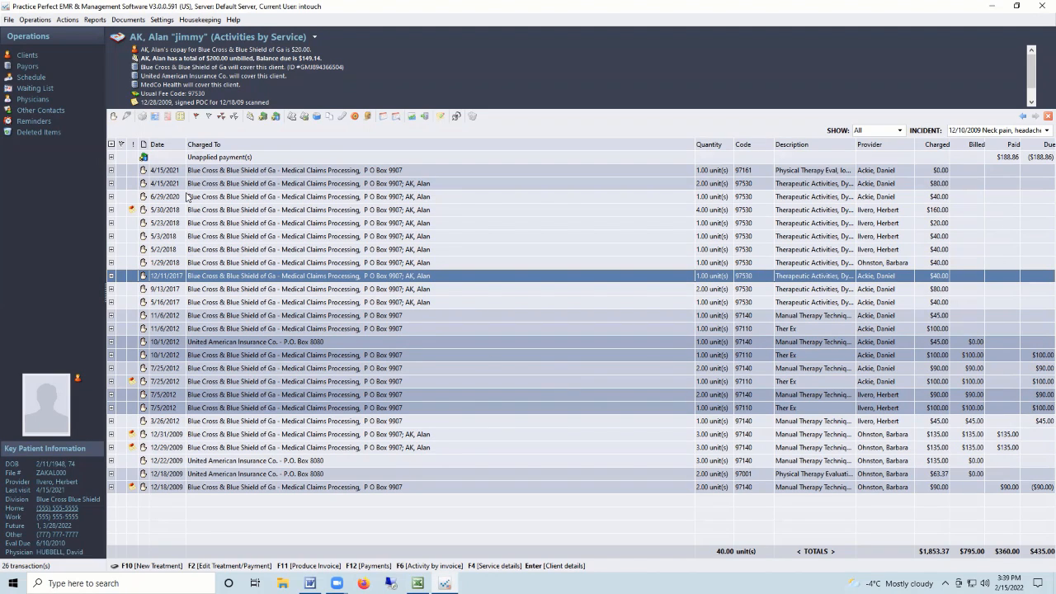
click(111, 196)
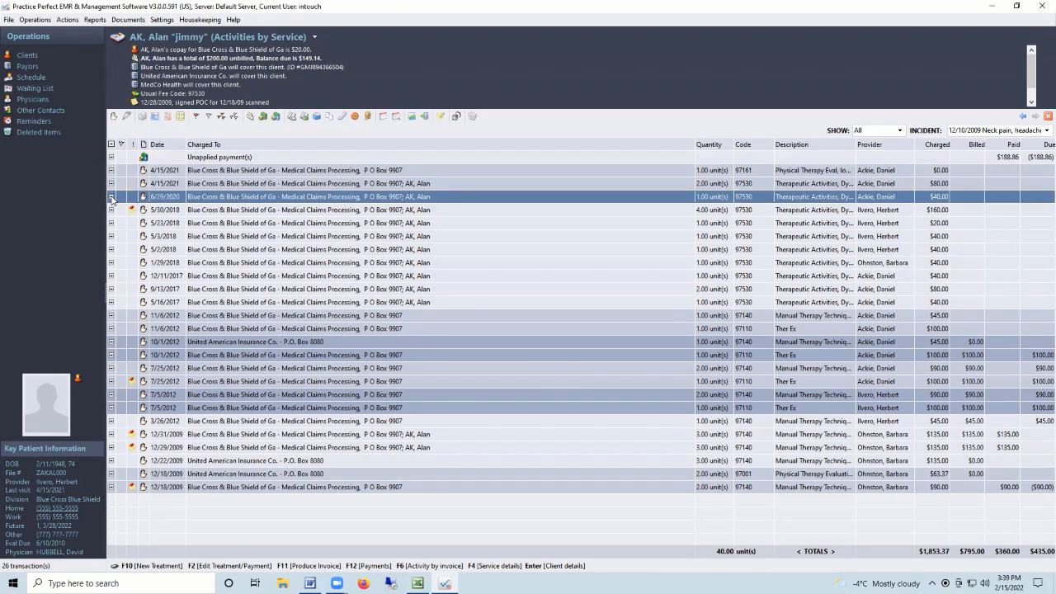
click(183, 211)
click(189, 223)
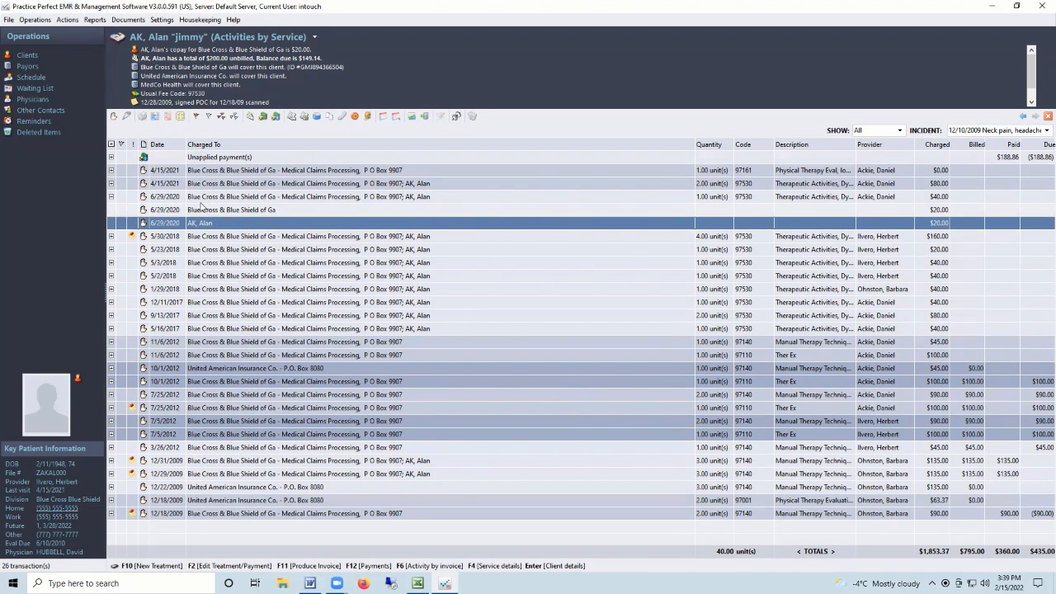
click(112, 197)
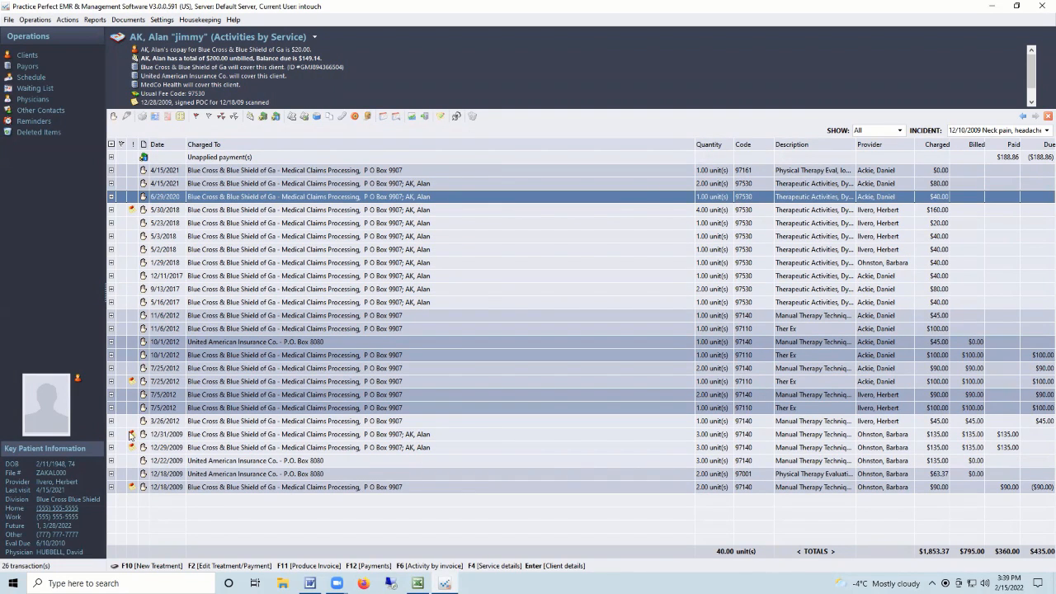
click(932, 435)
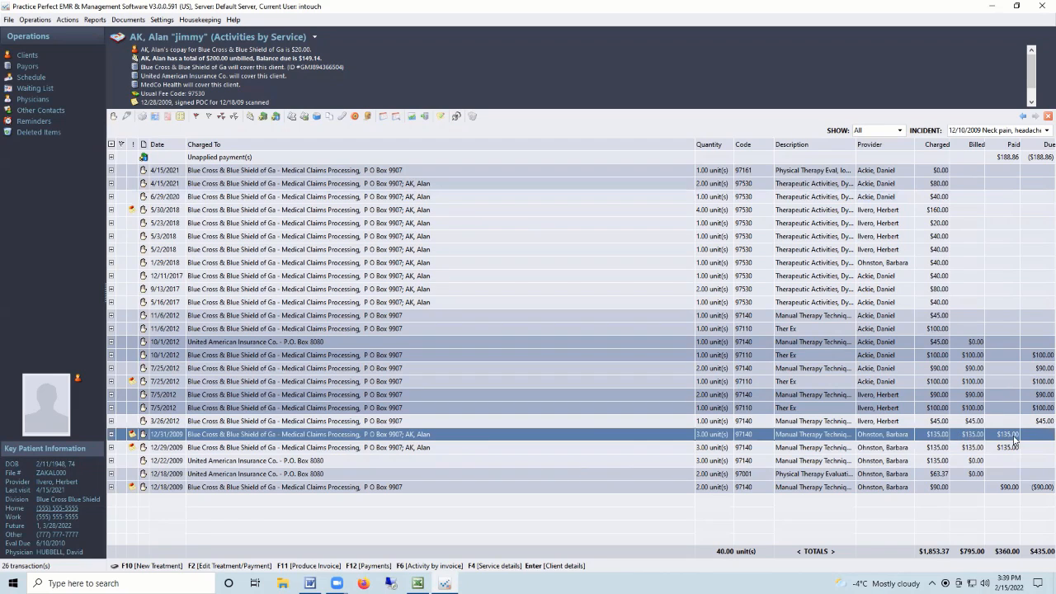
click(112, 434)
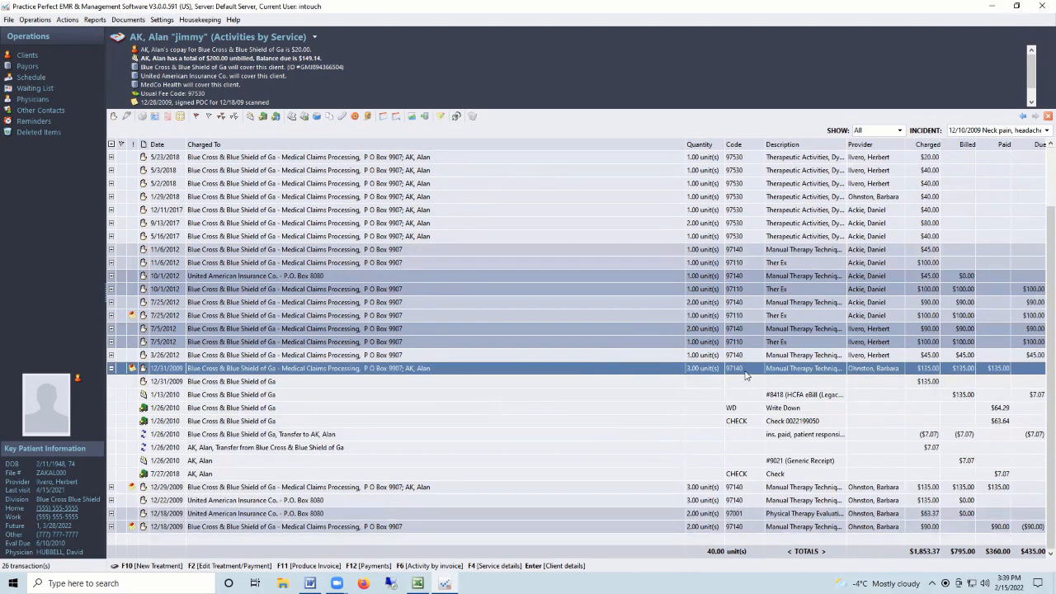
Review the 12/31/2009 entries: 1/13/2010 eBill, 1/26/2010 write-down, insurer cheque, #9021 receipt, 7/27/2018 check.
click(261, 384)
drag(256, 398, 242, 453)
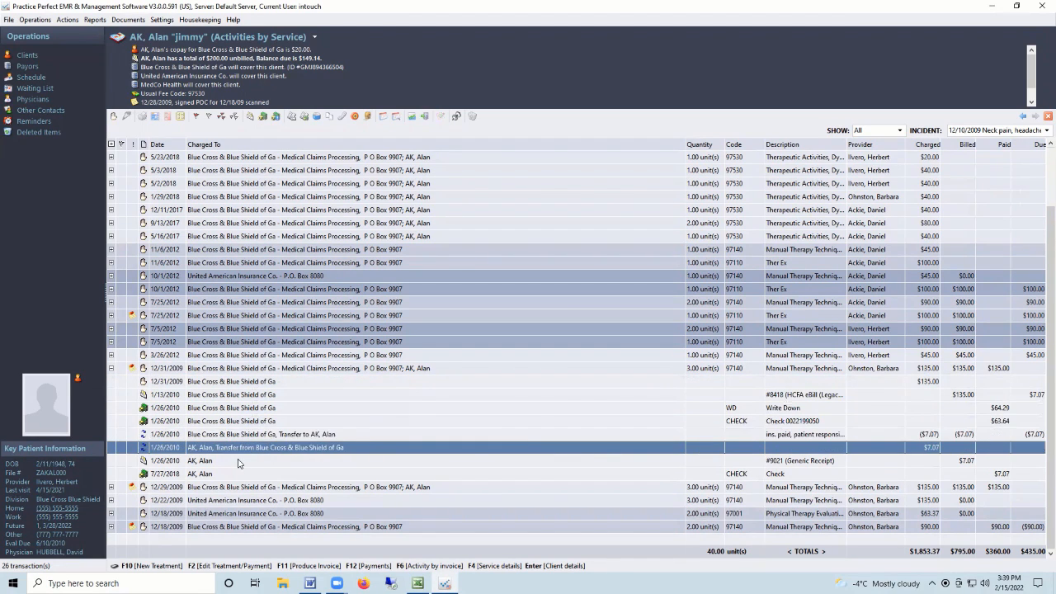
click(244, 398)
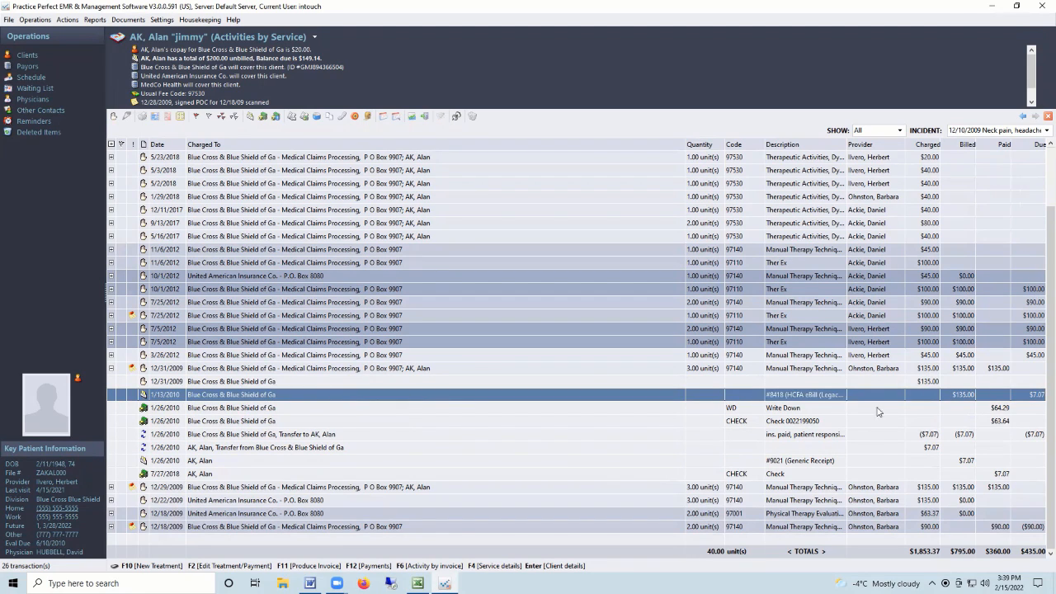
click(169, 409)
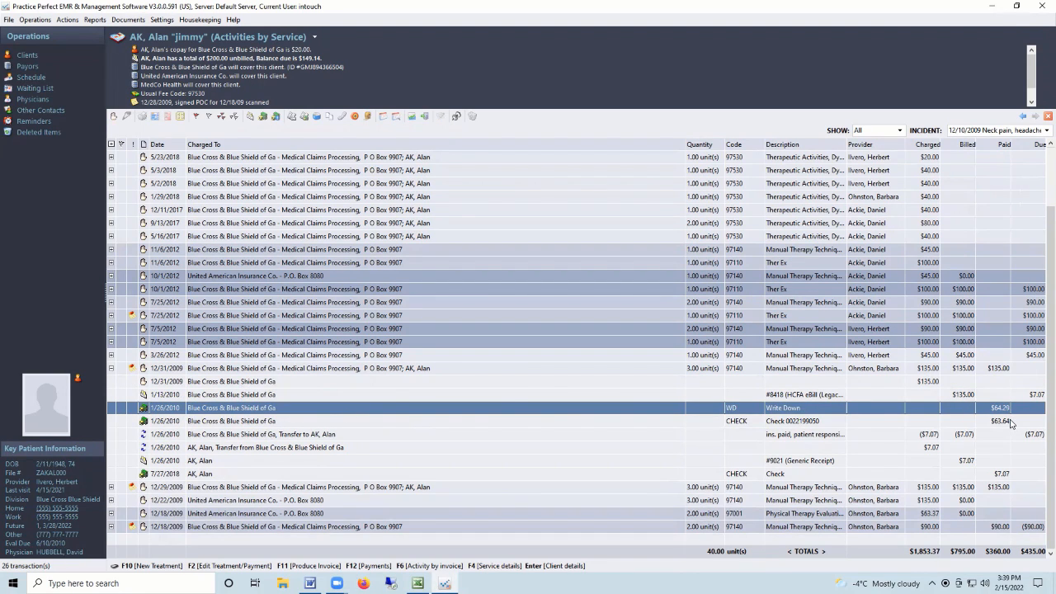
click(797, 422)
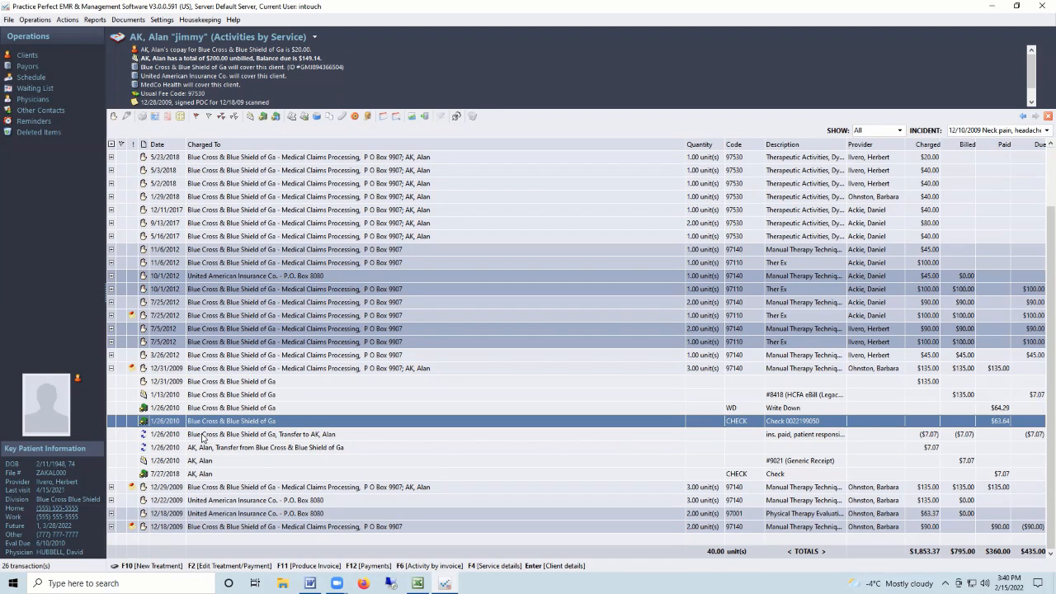
click(151, 460)
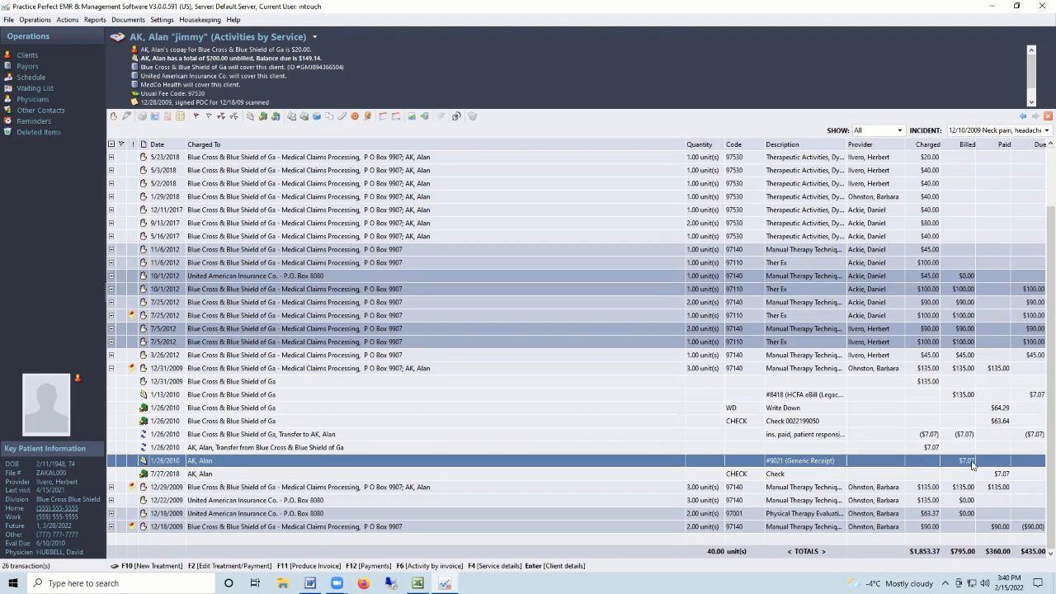
click(168, 475)
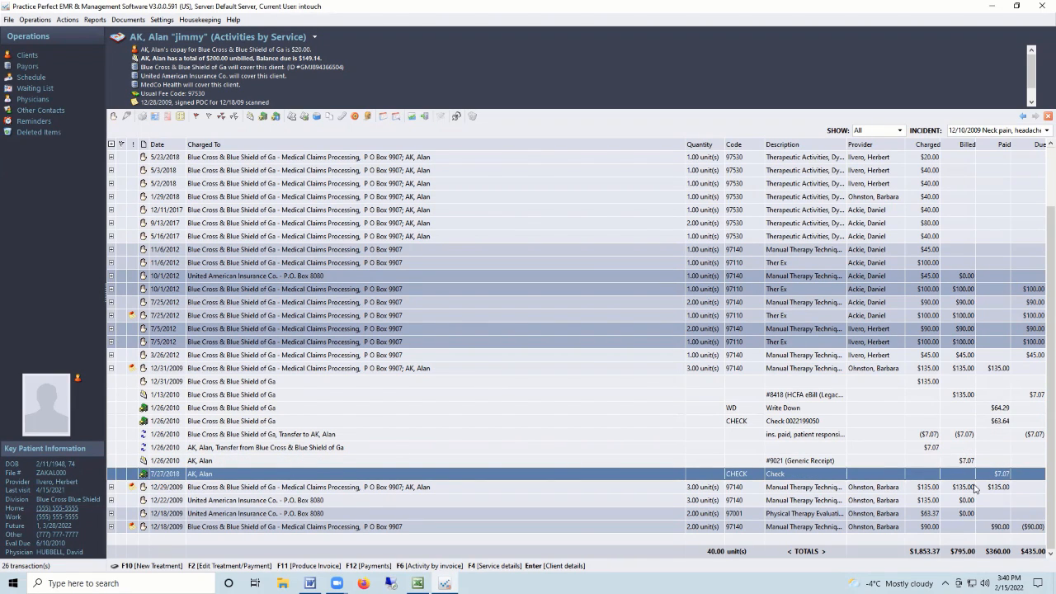
Step through the treatment's write-down, check and transfer rows again, then collapse its detail rows.
click(156, 384)
click(156, 397)
click(156, 409)
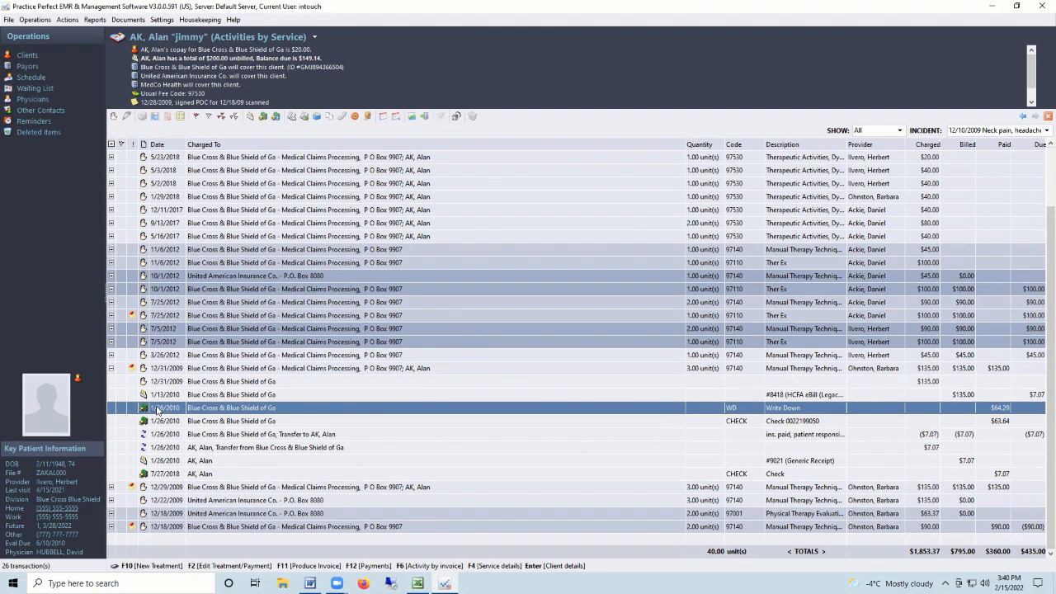
scroll(157, 409, up, 1)
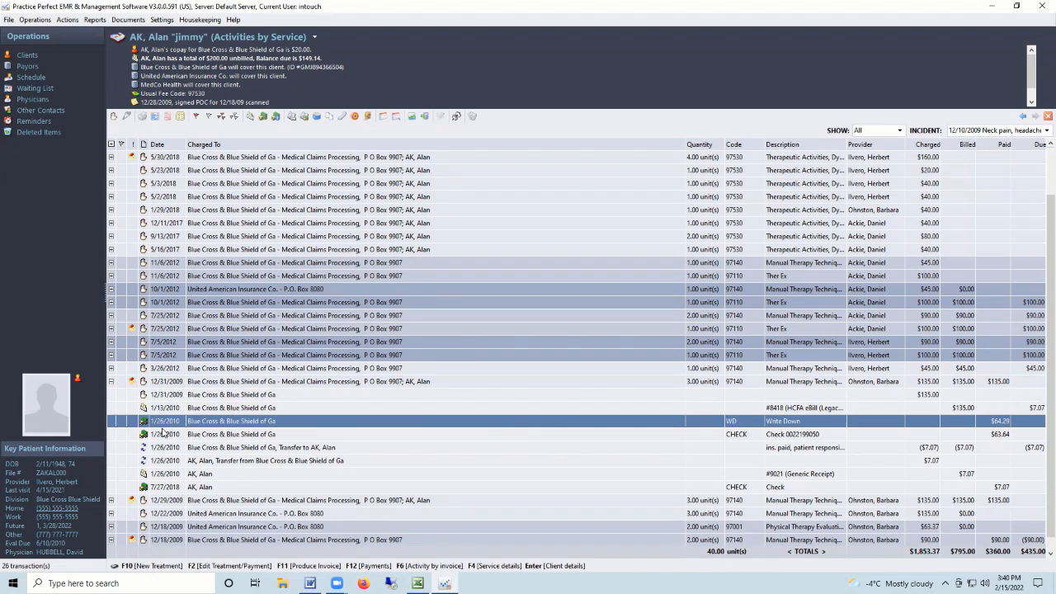
click(222, 398)
click(221, 409)
click(219, 423)
click(217, 437)
click(213, 447)
click(215, 461)
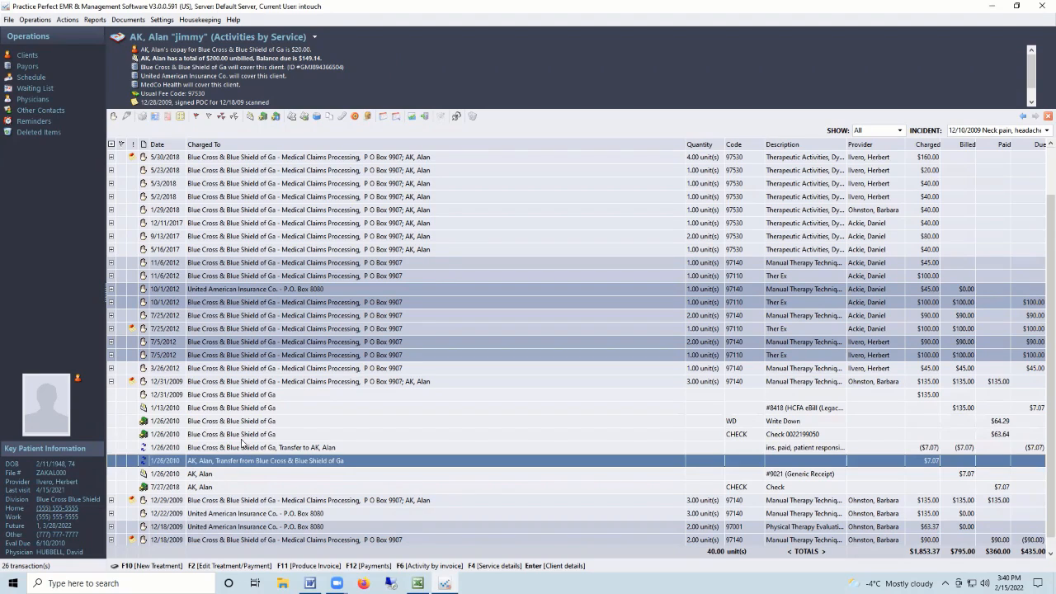
click(111, 381)
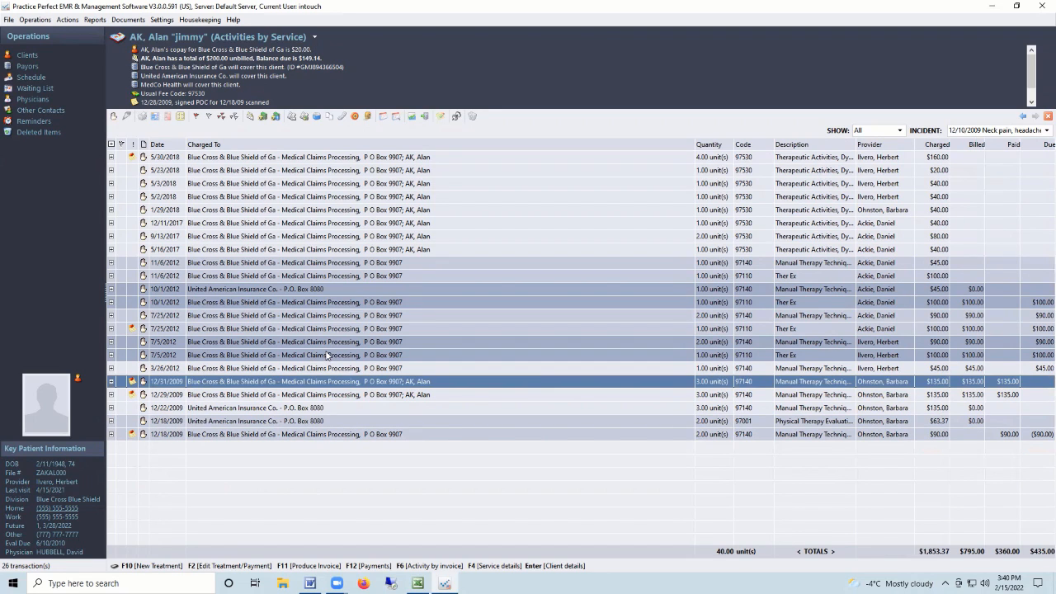
From the Feb 14 schedule, create a new progress note for the 9:45 AM appointment.
click(33, 79)
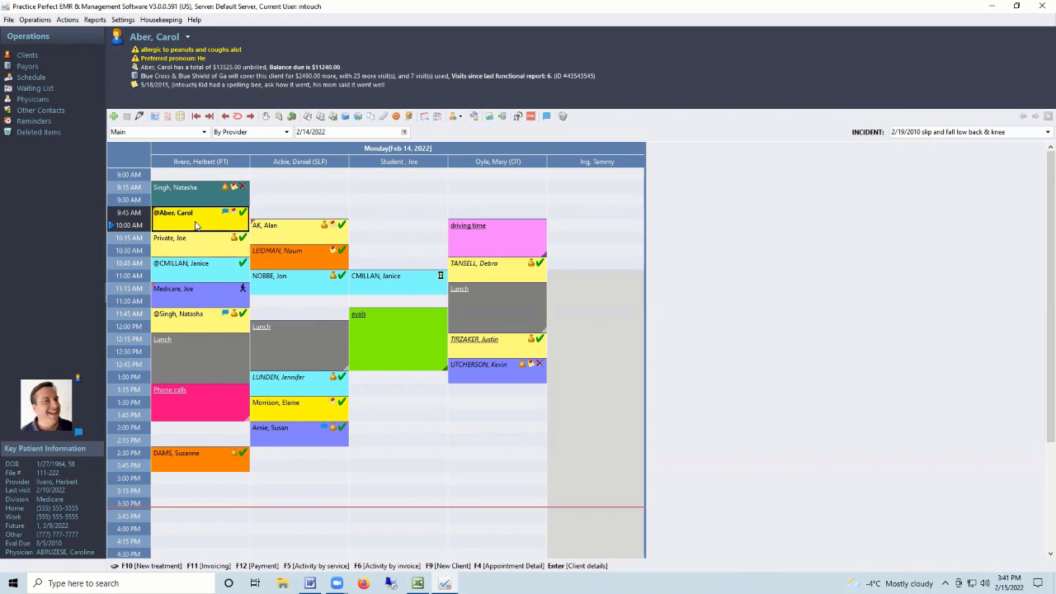
click(359, 116)
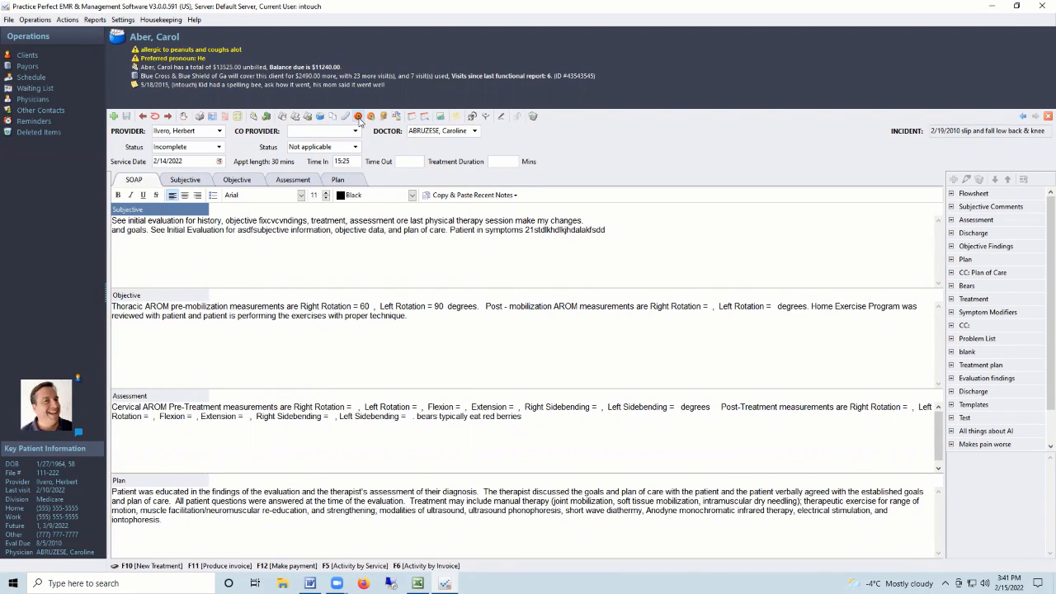
Record a time in of 14:00 and a time out of 15:00, leaving the providers unchanged.
double_click(169, 131)
click(317, 131)
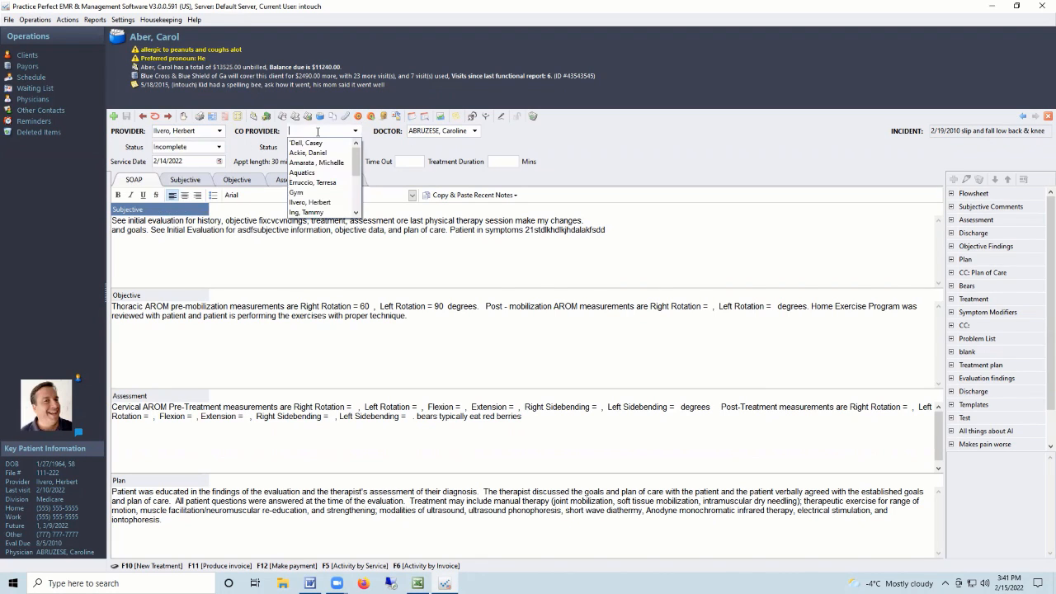
click(404, 230)
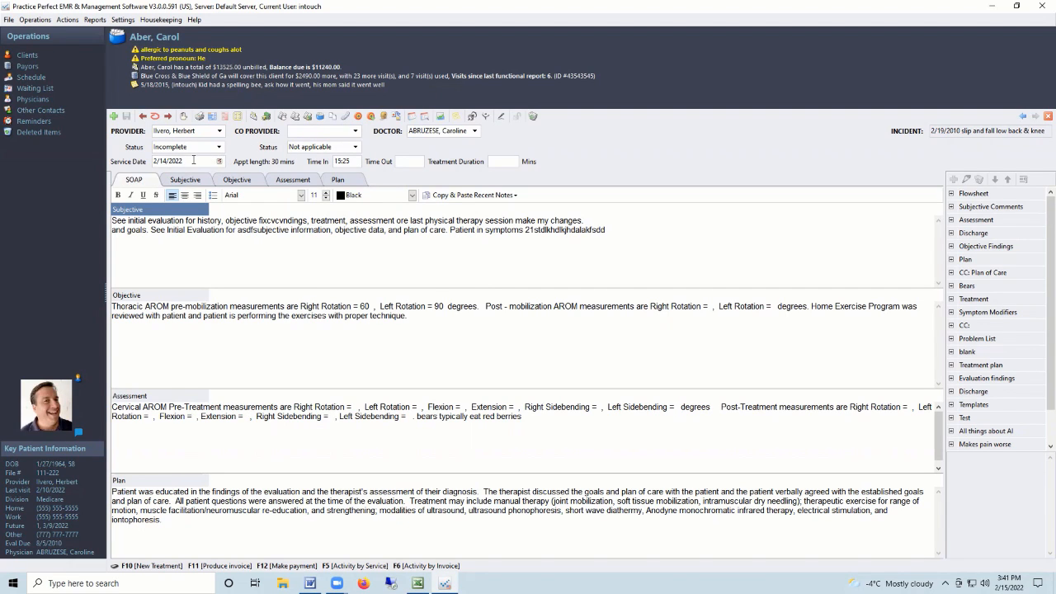
click(357, 162)
text(1400)
key(Tab)
text(1500)
key(Tab)
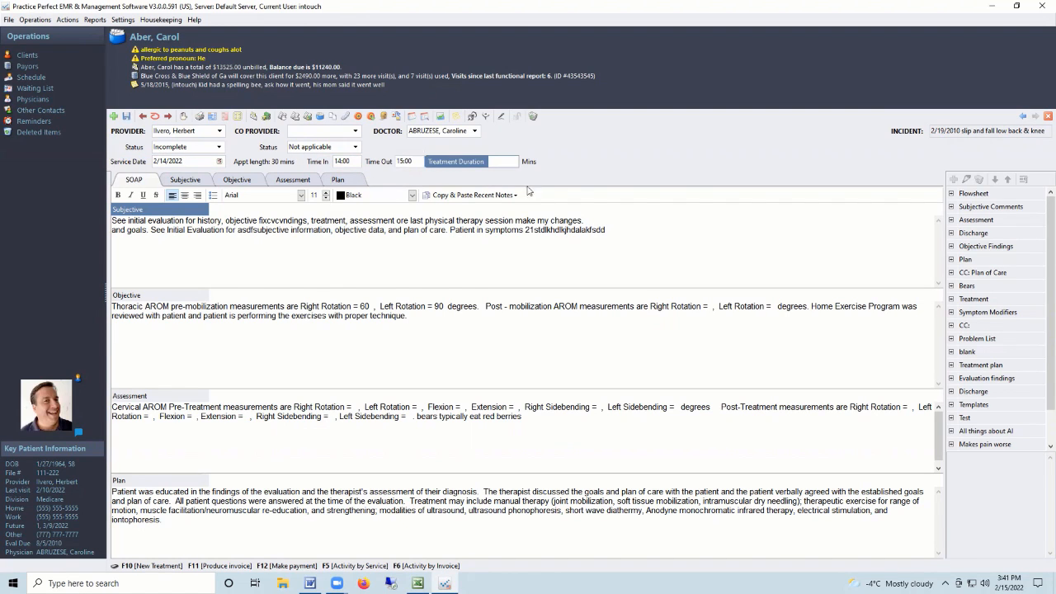
click(346, 161)
click(411, 161)
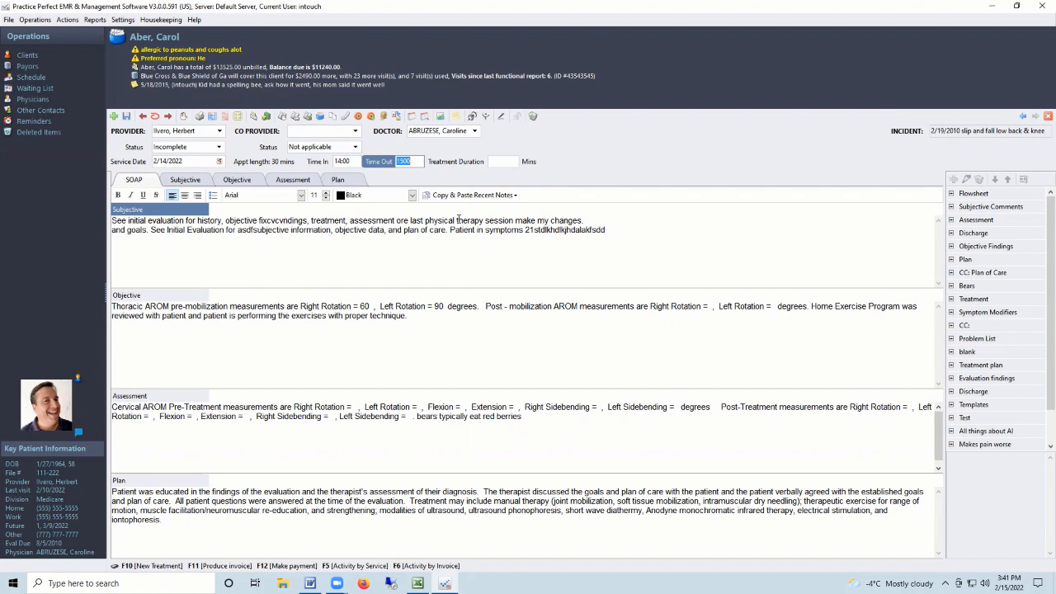
click(277, 249)
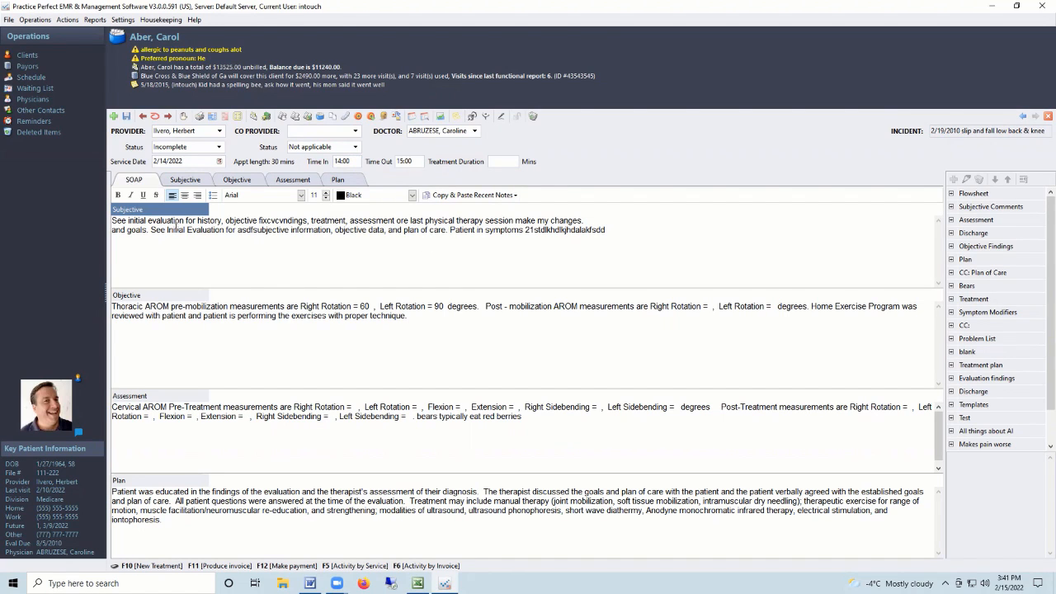
Review the Subjective, Objective, Assessment and Plan sections, then return to the full SOAP view.
click(173, 308)
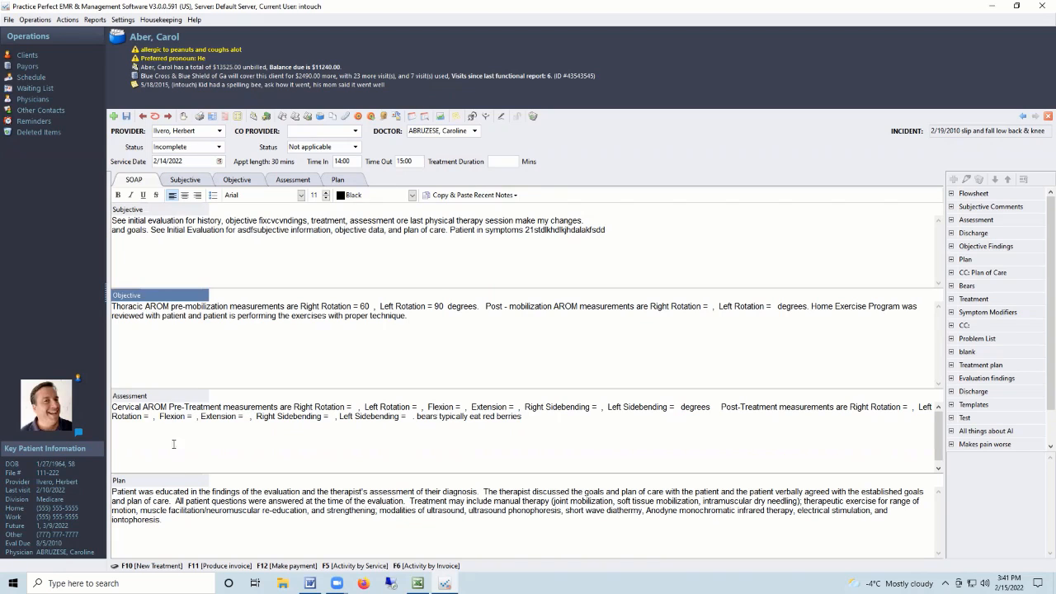
click(172, 408)
click(181, 502)
click(195, 181)
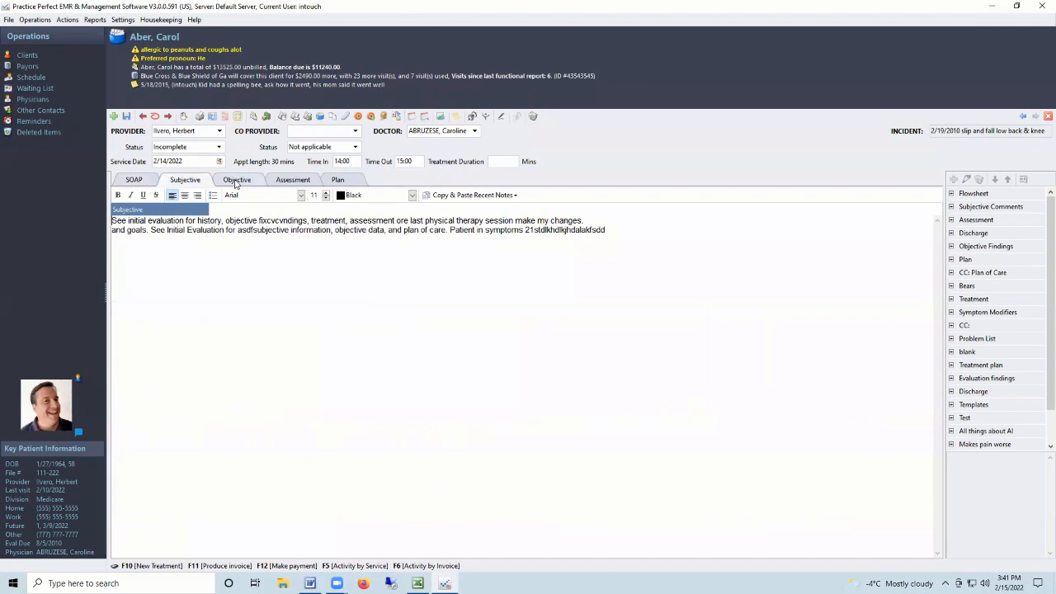
click(239, 181)
click(293, 180)
click(338, 180)
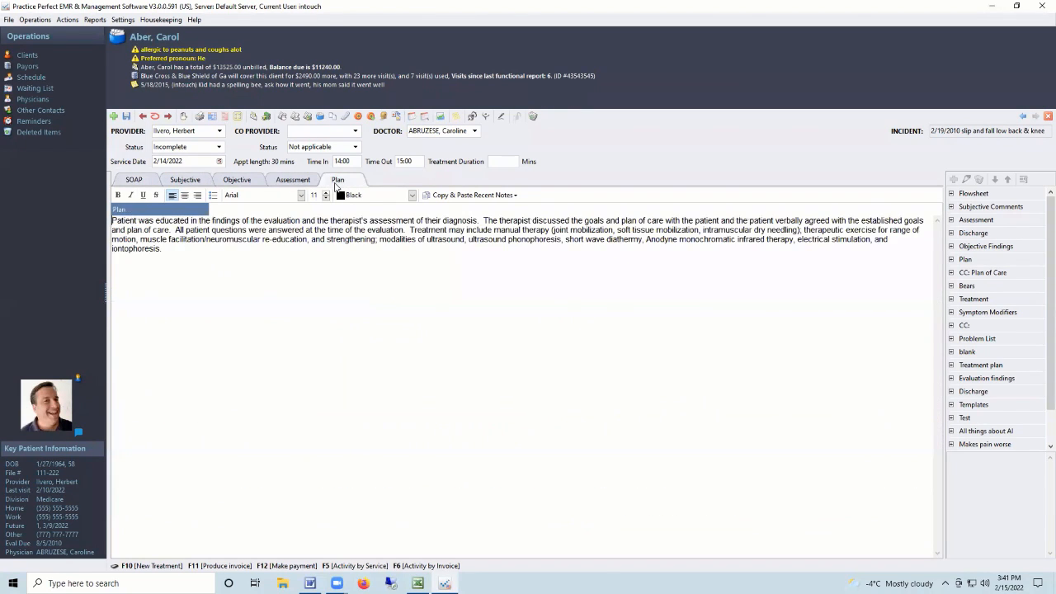
click(133, 180)
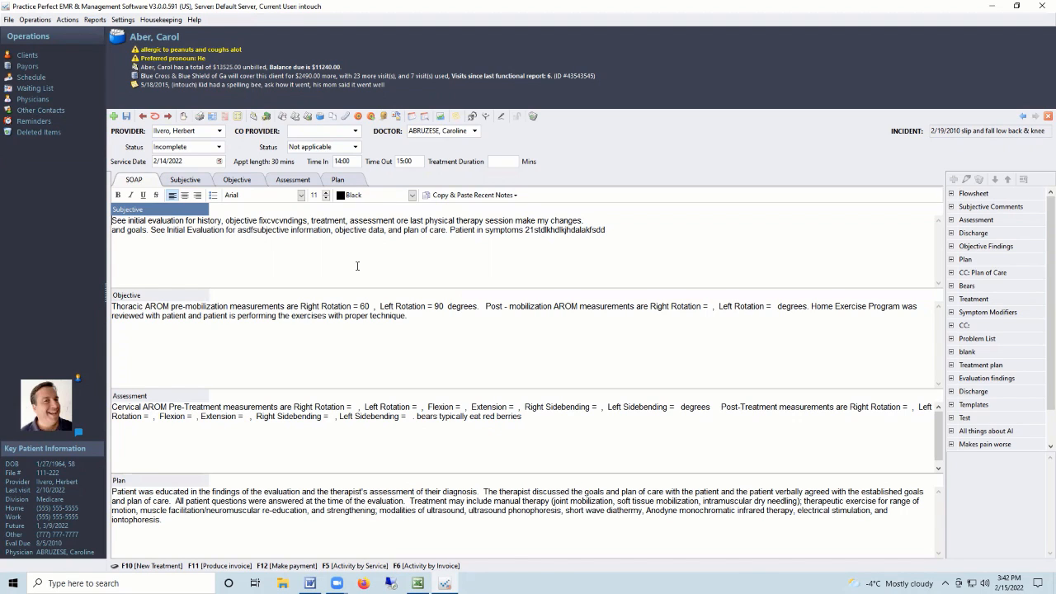
Change the Objective's Right Rotation value to 90, then delete all the Objective text.
click(361, 306)
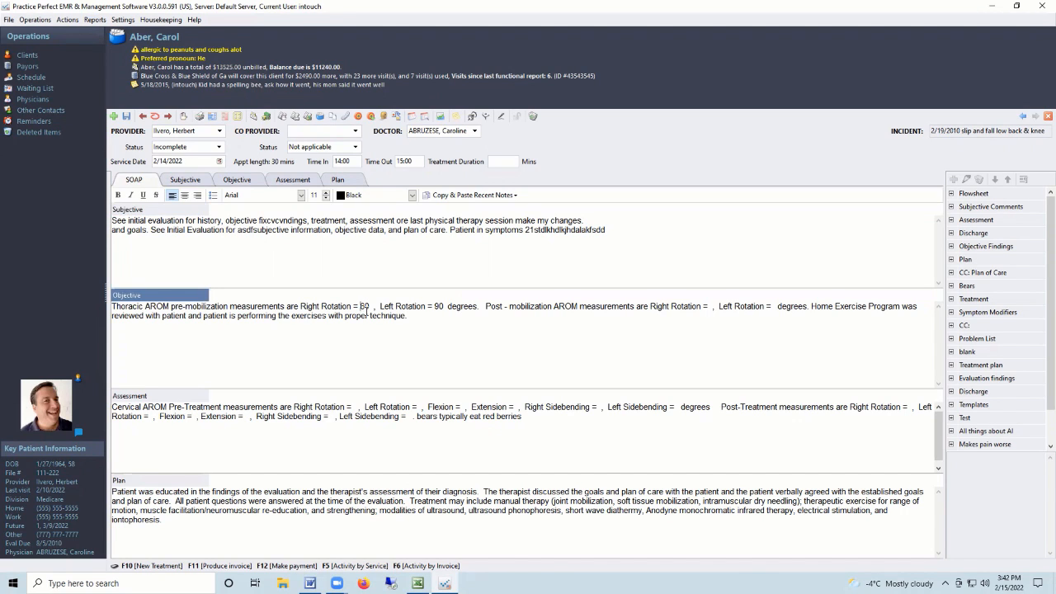
key(Delete)
text(9)
drag(408, 317, 105, 307)
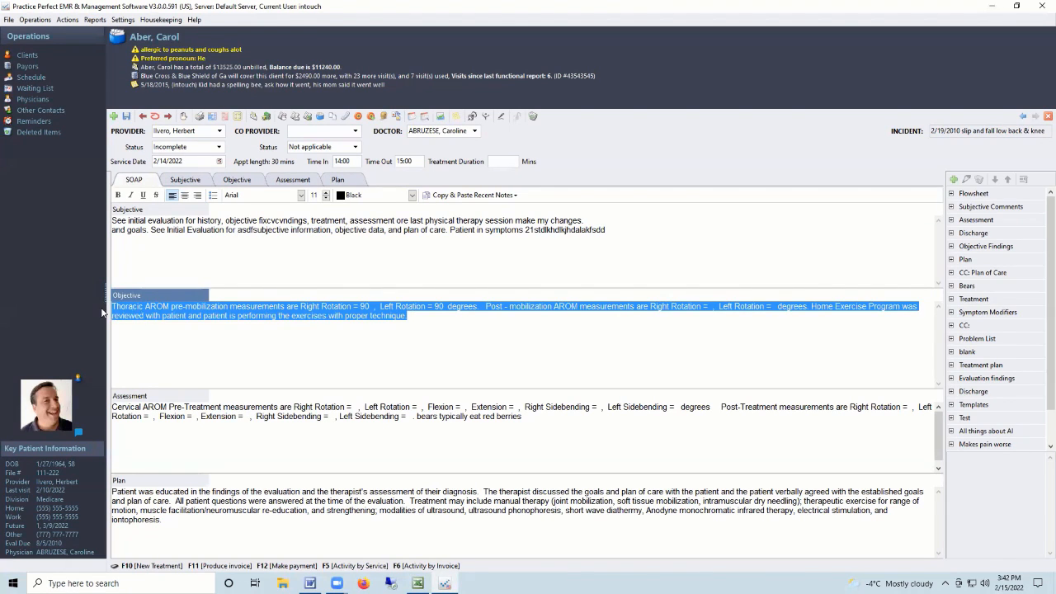
key(Delete)
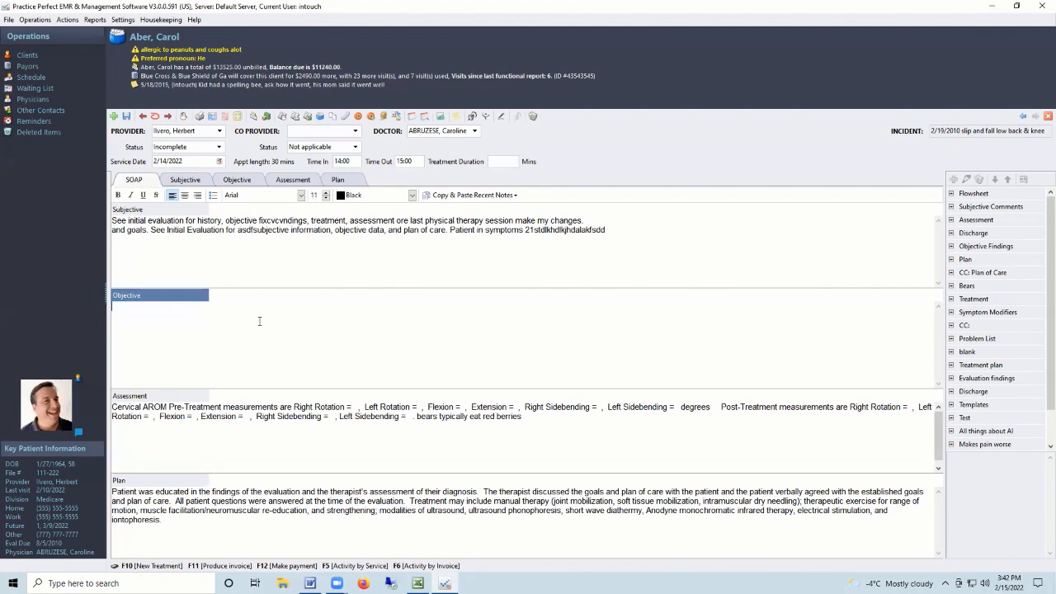
Paste the 1/7/2022 recent note into Objective, then select everything and delete it.
click(515, 196)
click(512, 269)
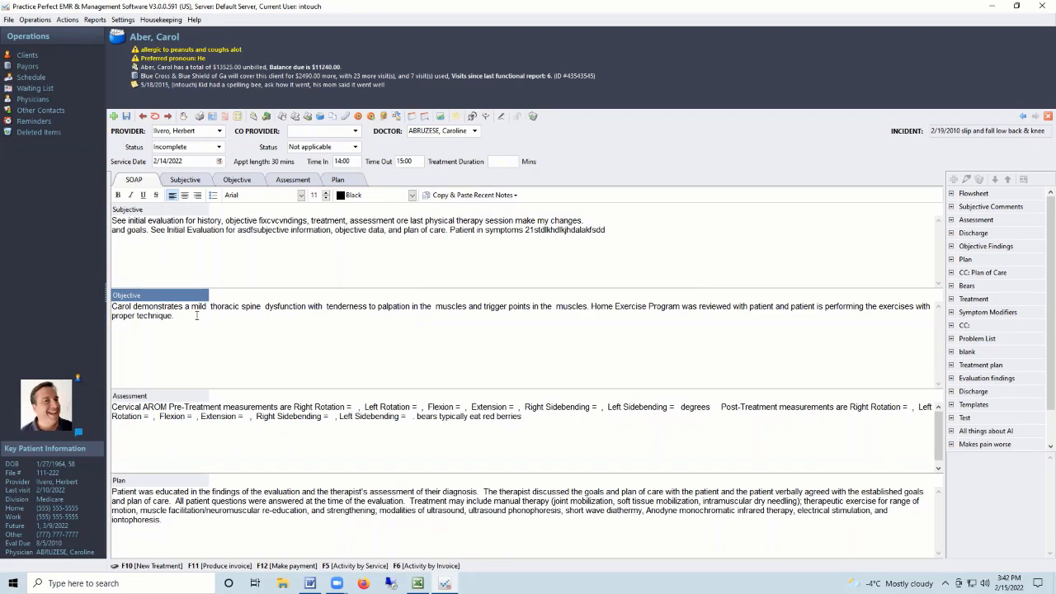
key(ctrl+a)
text(sdjkfhsfdkljhsfdljkjshlksdhlsdkhfdsl)
key(ctrl+a)
key(BackSpace)
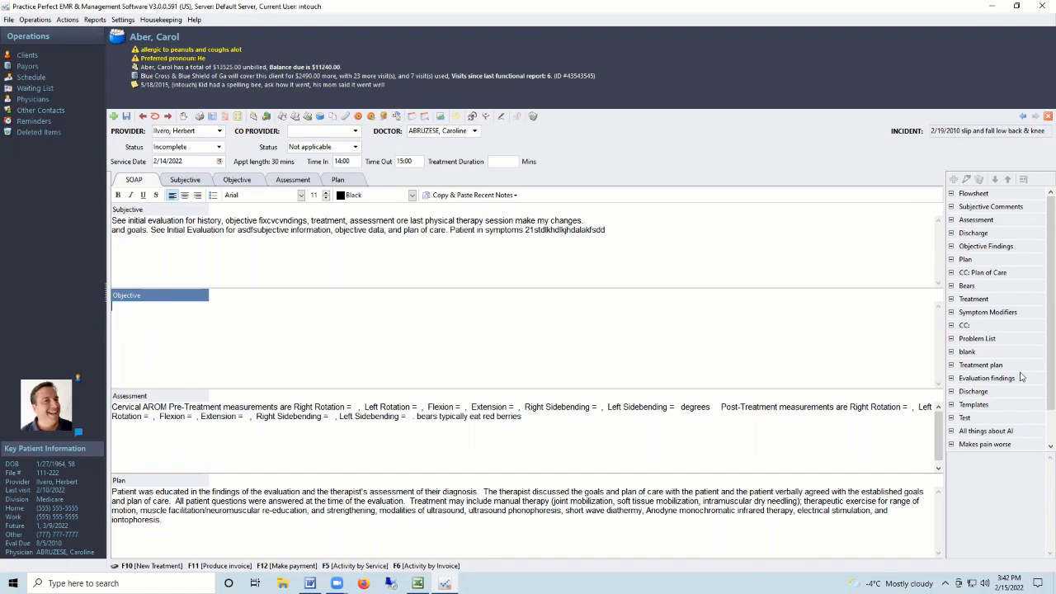
Browse the Objective Findings templates and insert the Thoracic Spine Findings text.
click(952, 247)
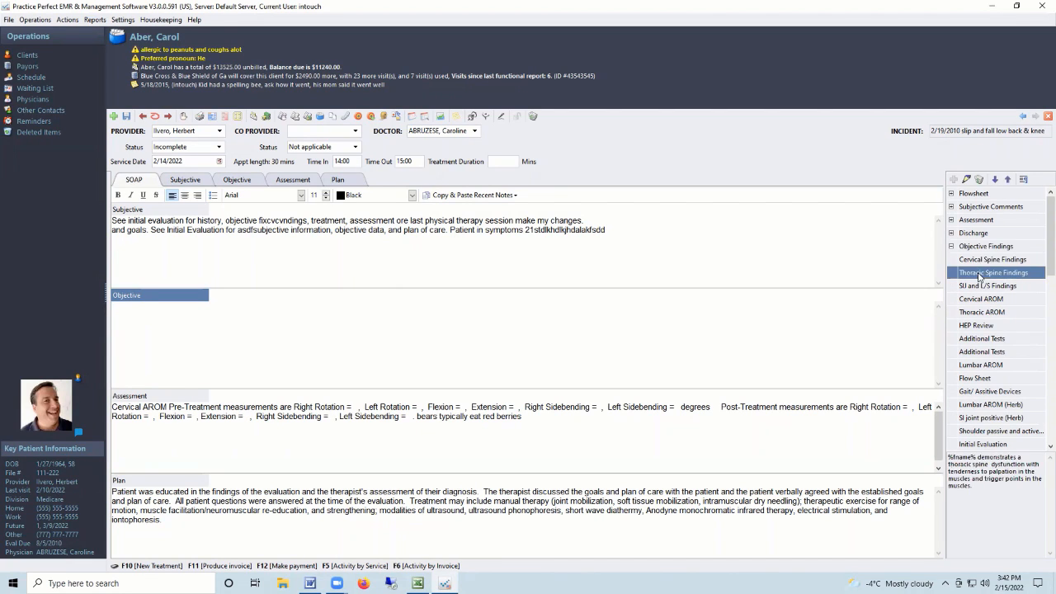
click(951, 246)
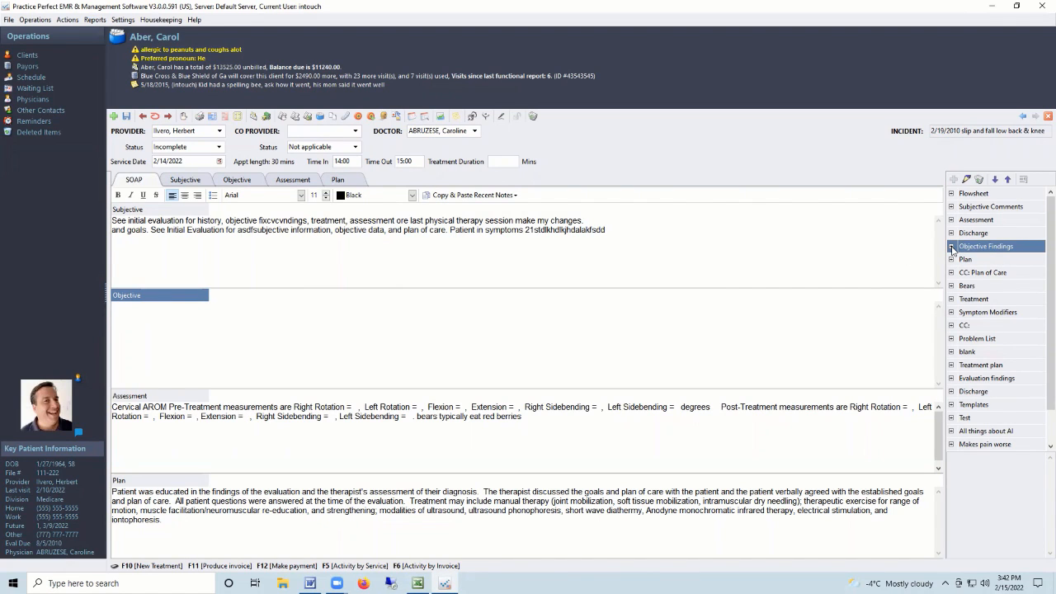
click(952, 247)
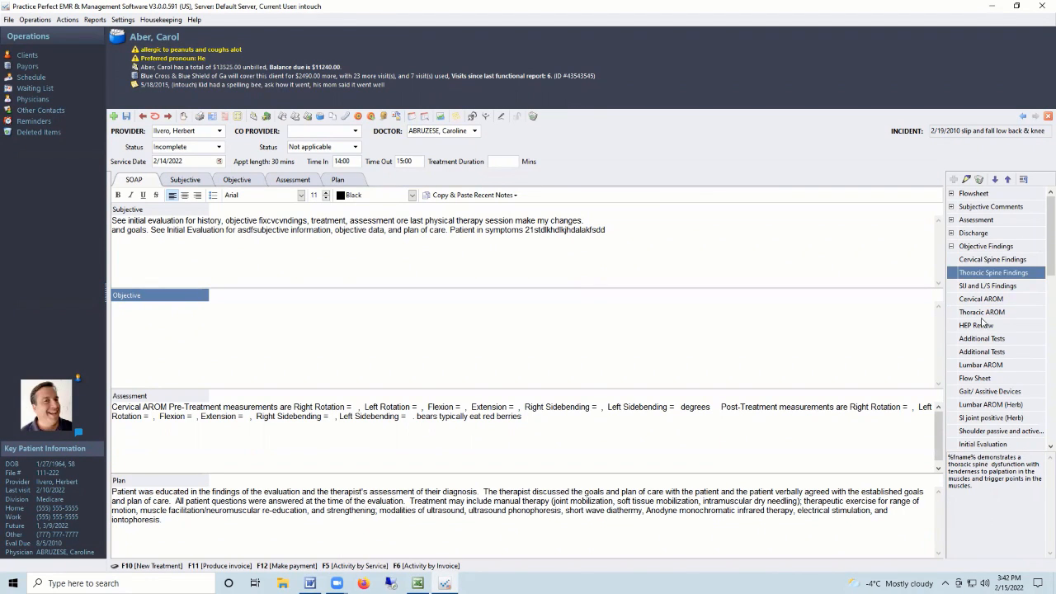
click(984, 474)
click(981, 261)
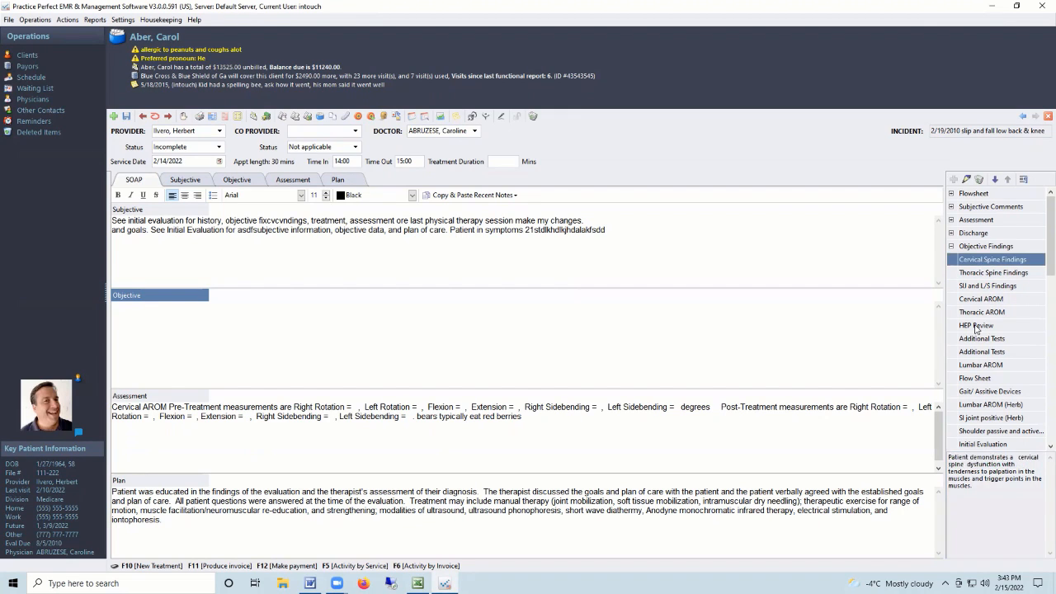
click(973, 467)
click(980, 312)
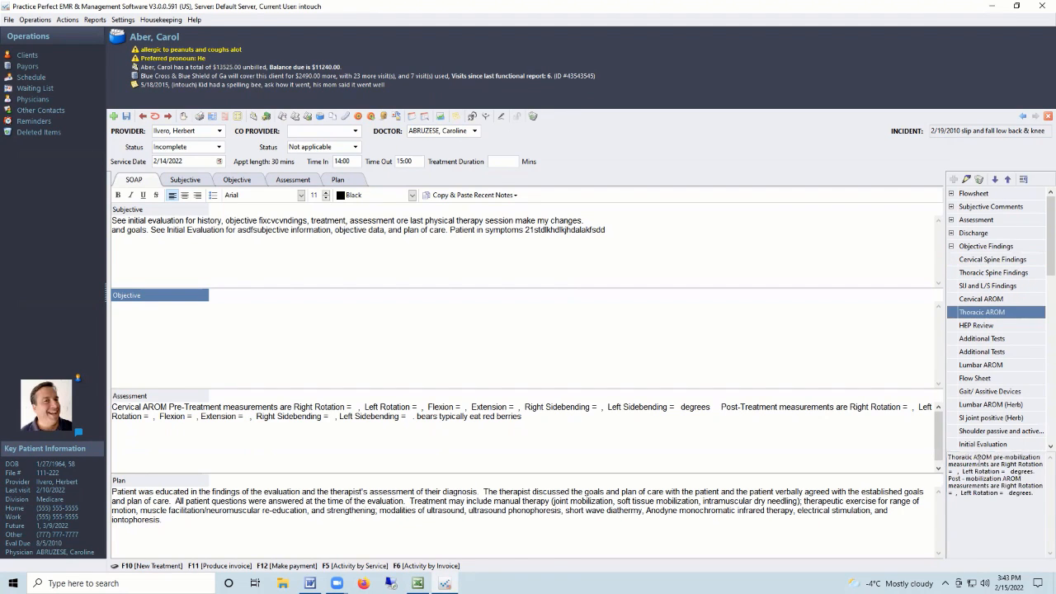
click(982, 278)
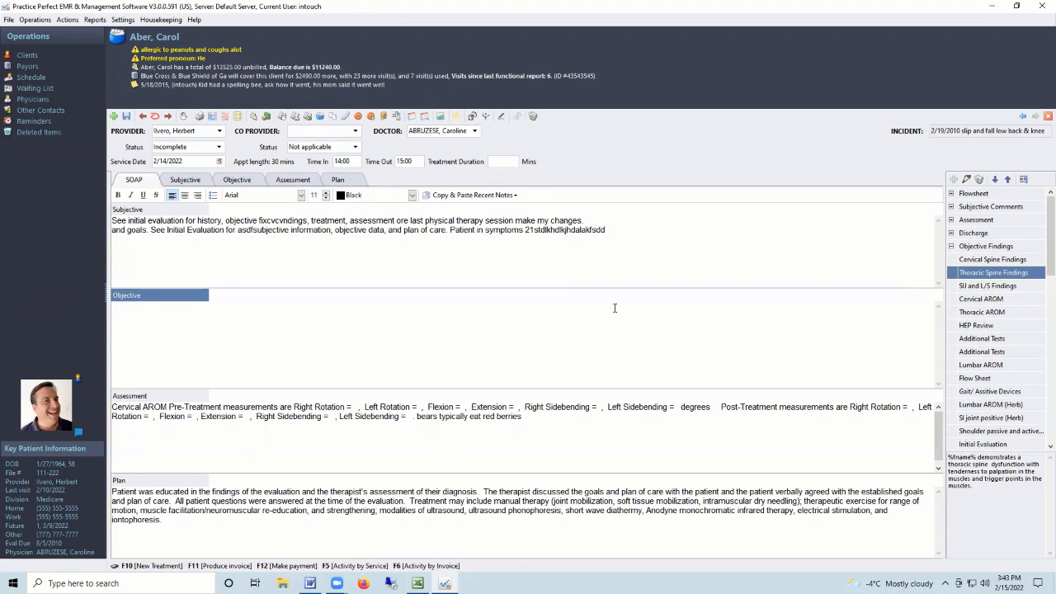
double_click(985, 273)
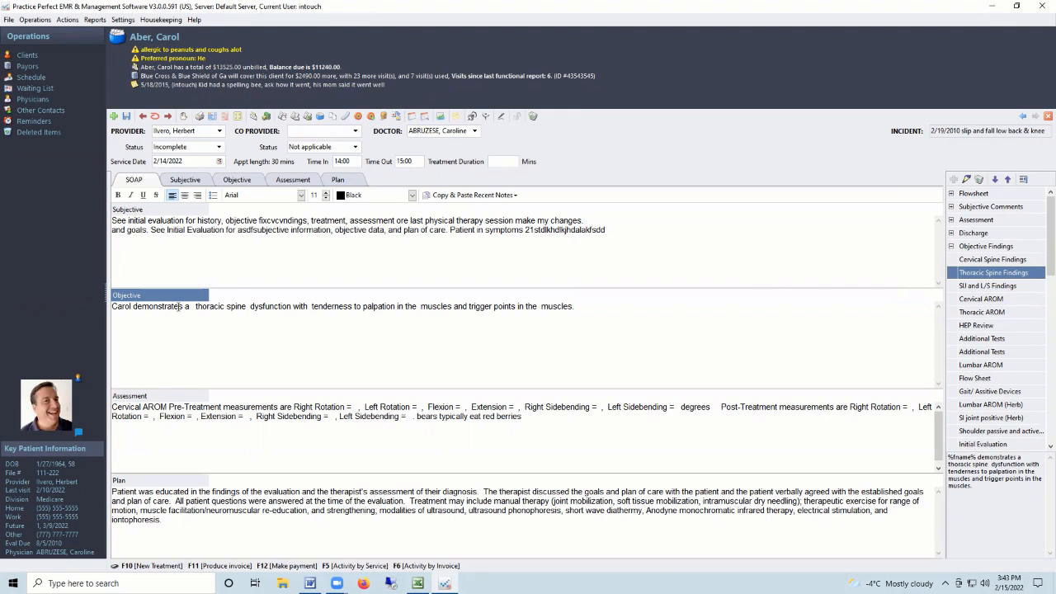
Add 'mild' before 'thoracic' and 'back' before 'muscles' in the Objective text.
click(193, 309)
text(mild)
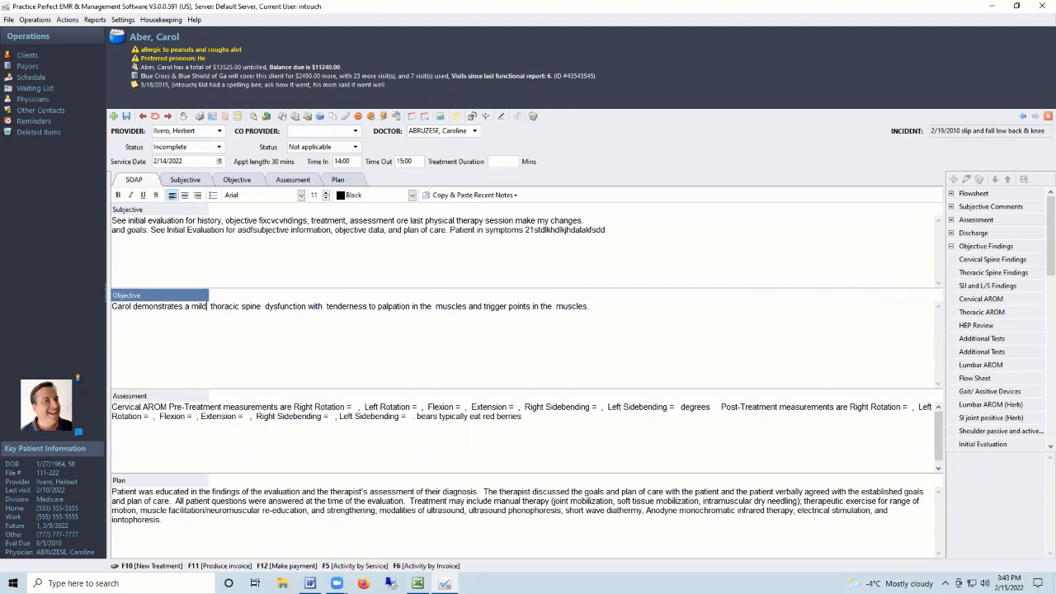
click(552, 306)
text(back)
Append the HEP Review finding to Objective and delete the stray characters after 'technique.'.
click(982, 327)
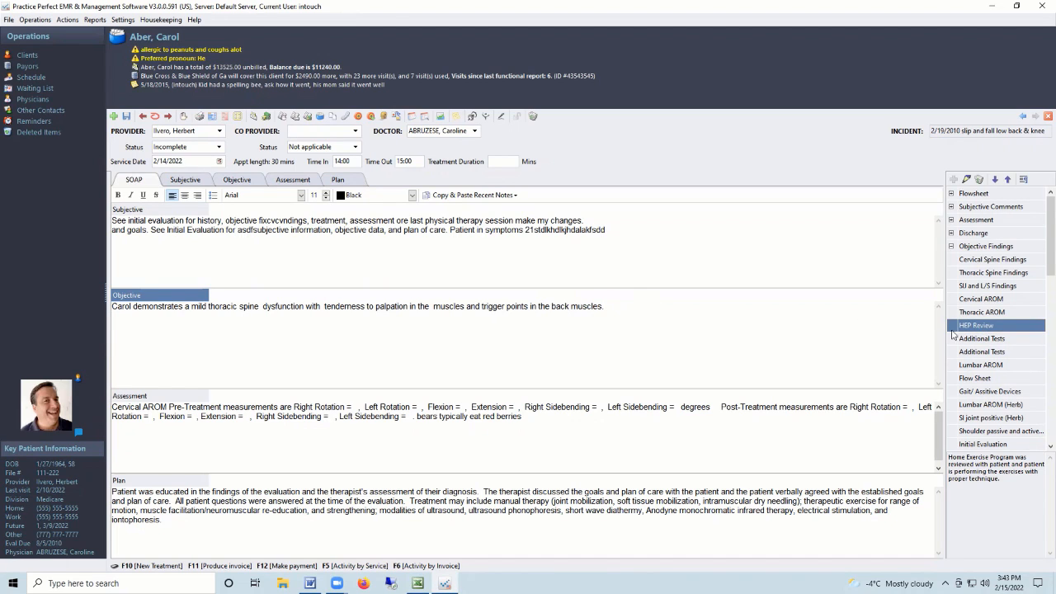
click(621, 305)
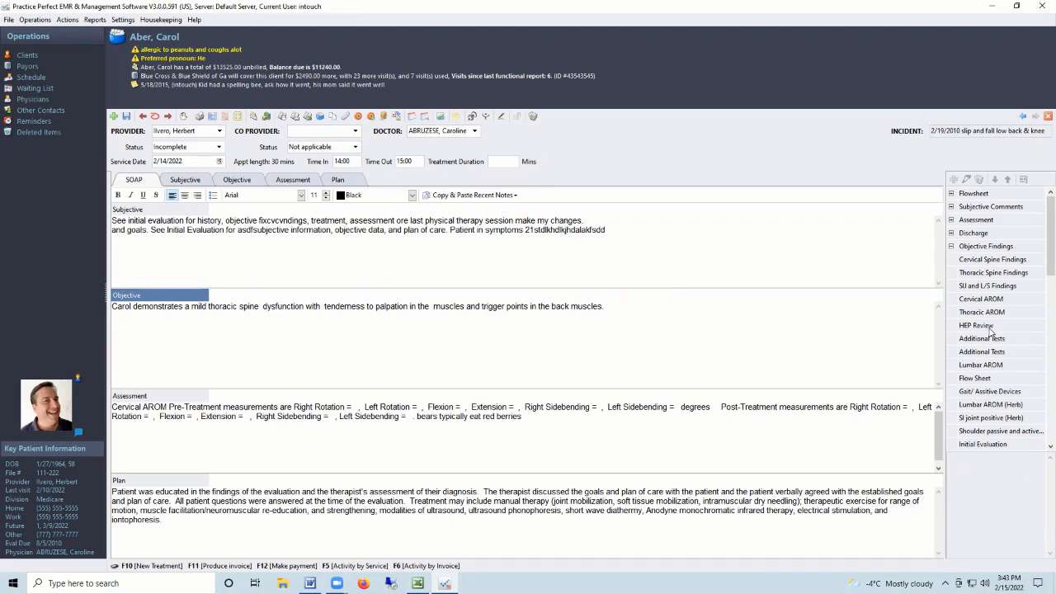
double_click(995, 330)
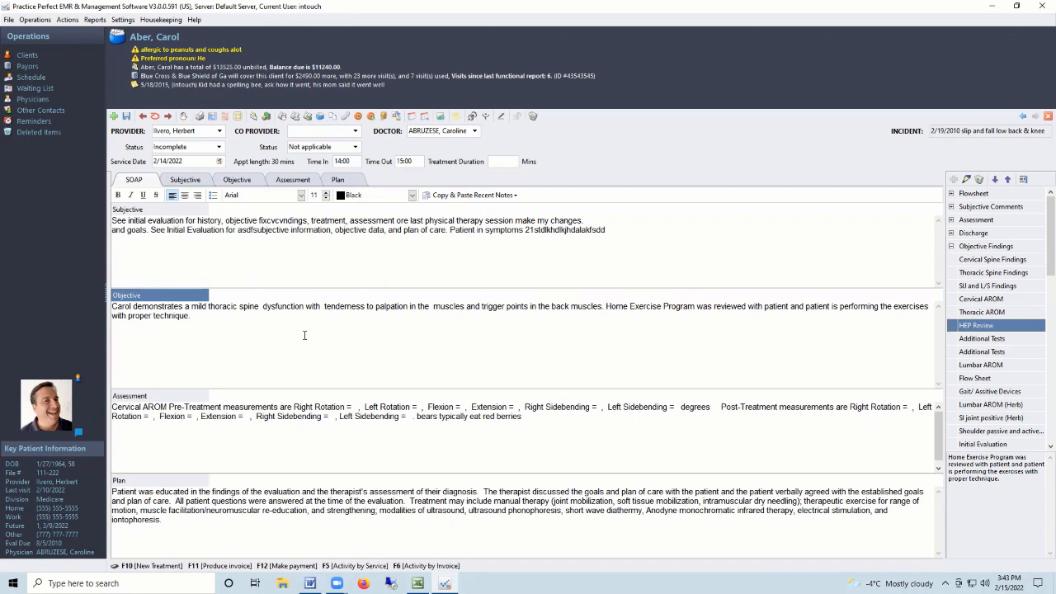
click(221, 316)
text(dsjkhsfldkjhsfdalkhdlkdjhlskdajhlsdkjhsldakjhlk)
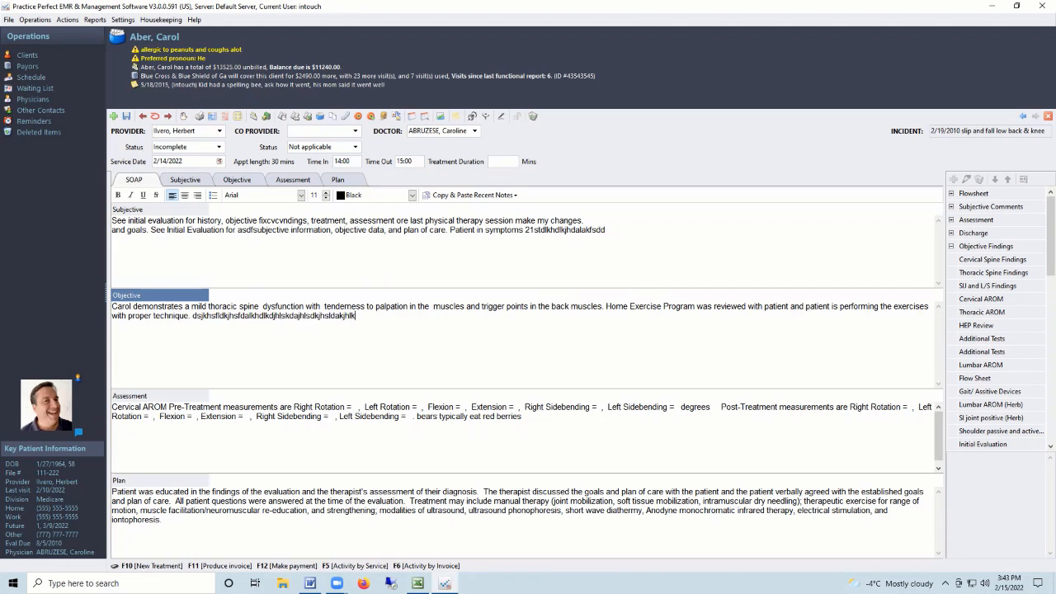
drag(358, 316, 192, 316)
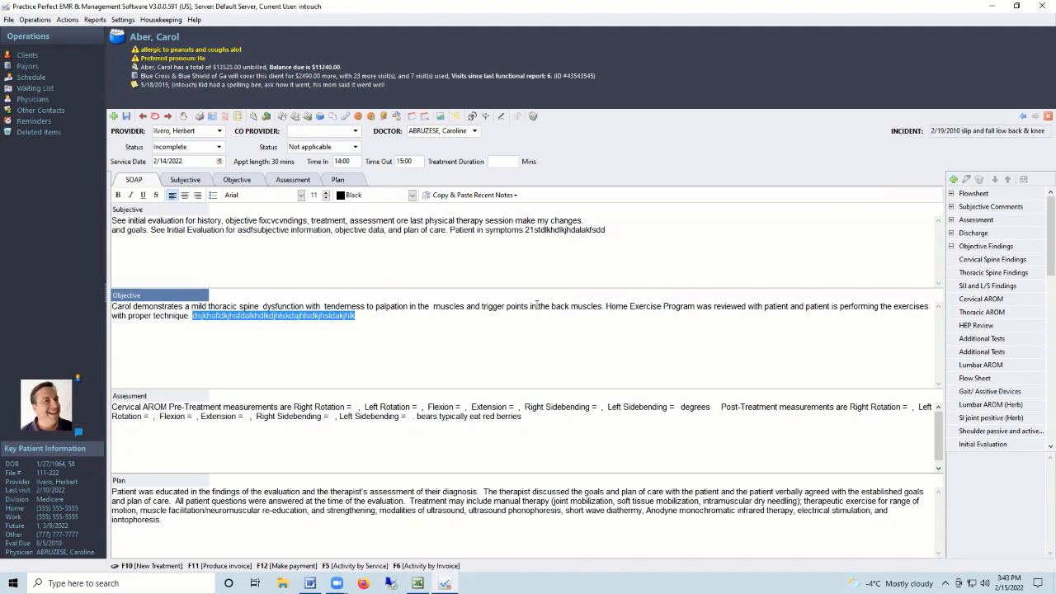
click(358, 316)
drag(358, 316, 192, 316)
key(BackSpace)
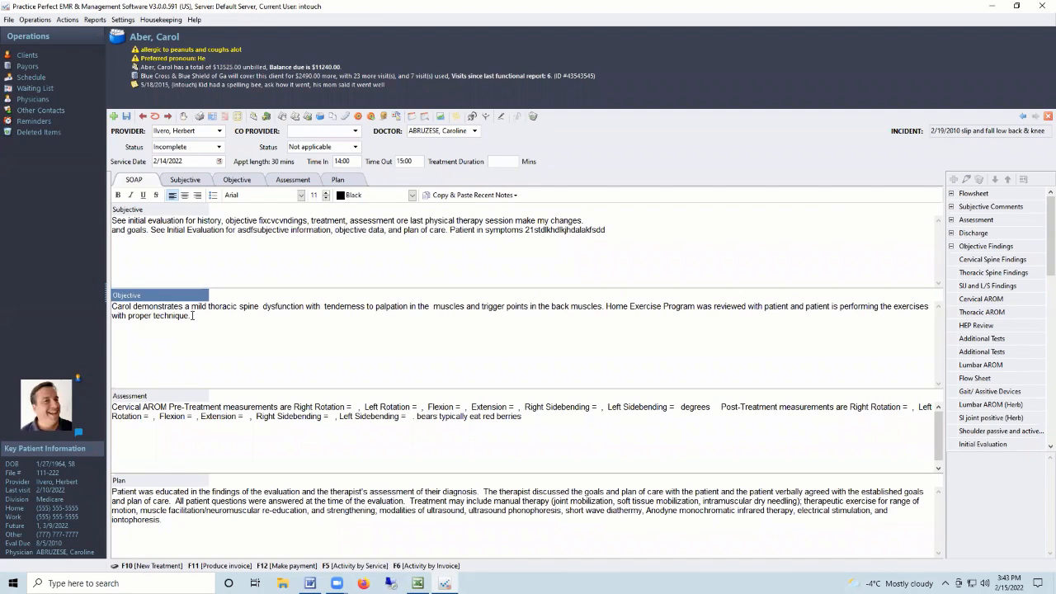
click(971, 262)
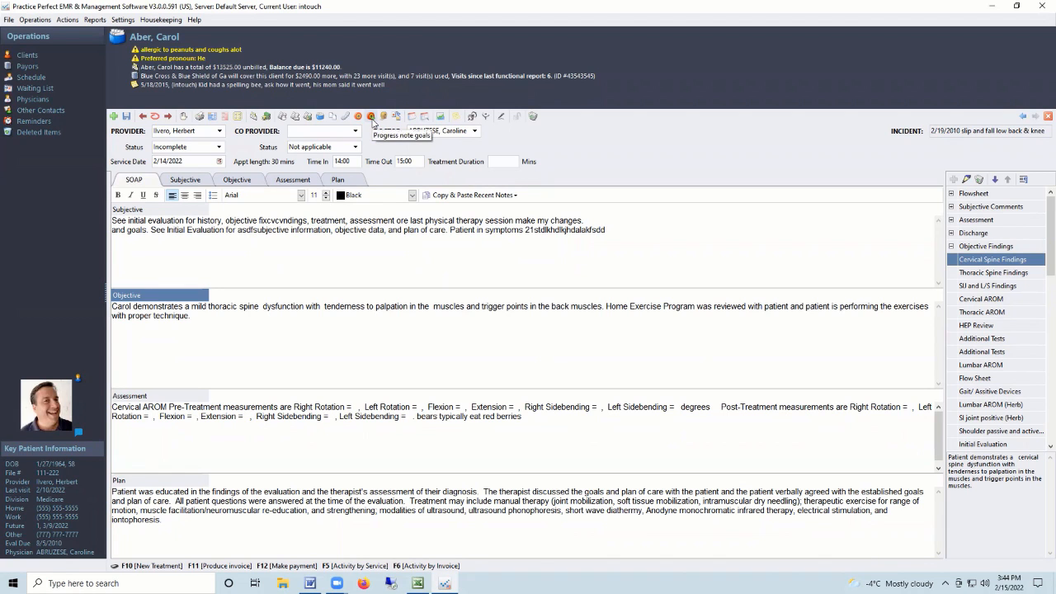
Mark goals OTPT 350, PT 123 and PT 001 as addressed today, leaving the goal codes unchanged.
click(372, 119)
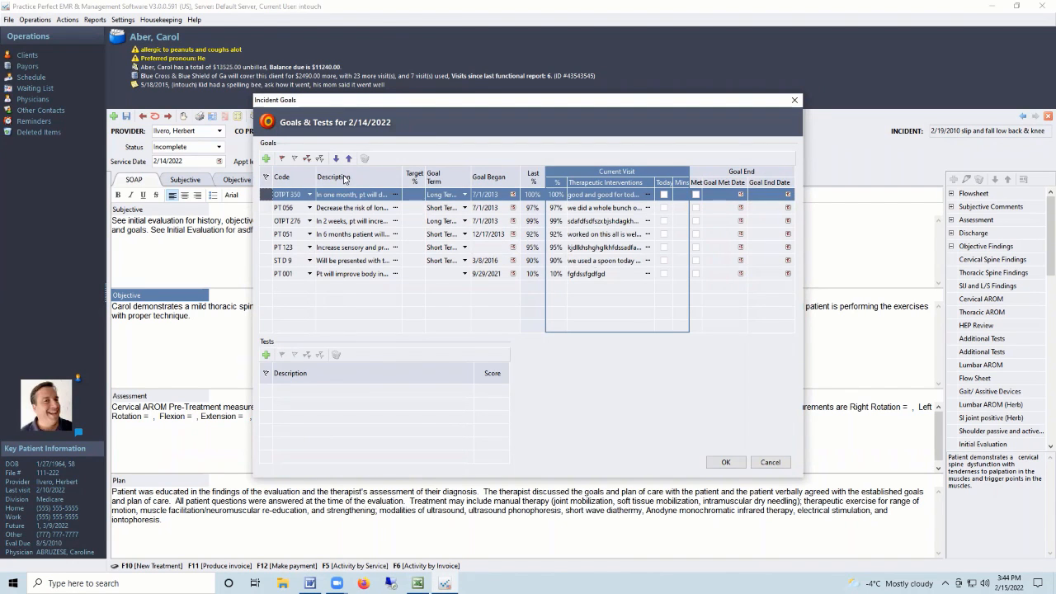
click(310, 195)
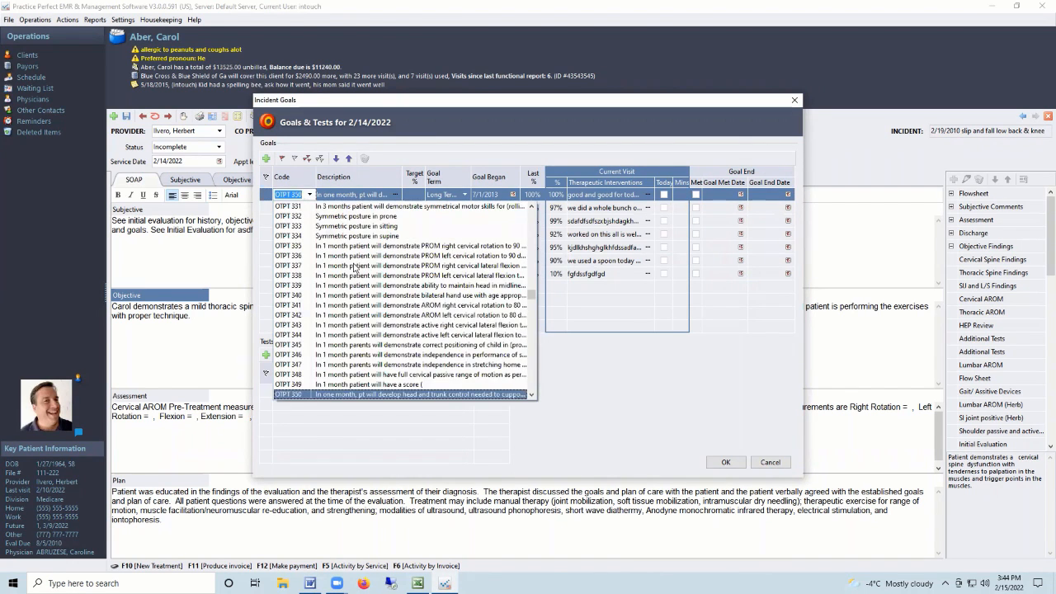
scroll(355, 270, down, 10)
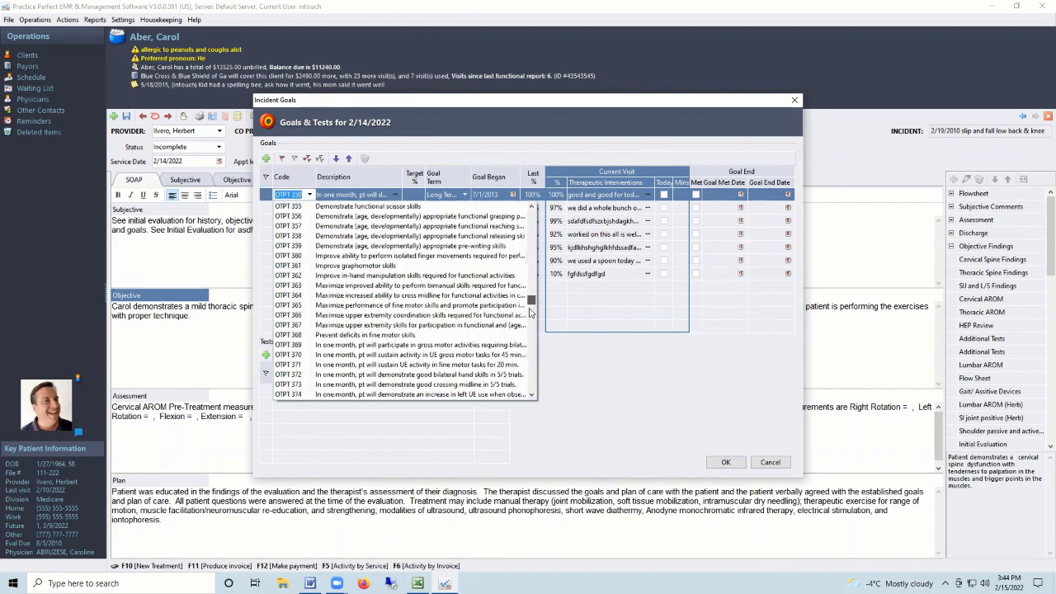
click(578, 359)
click(396, 317)
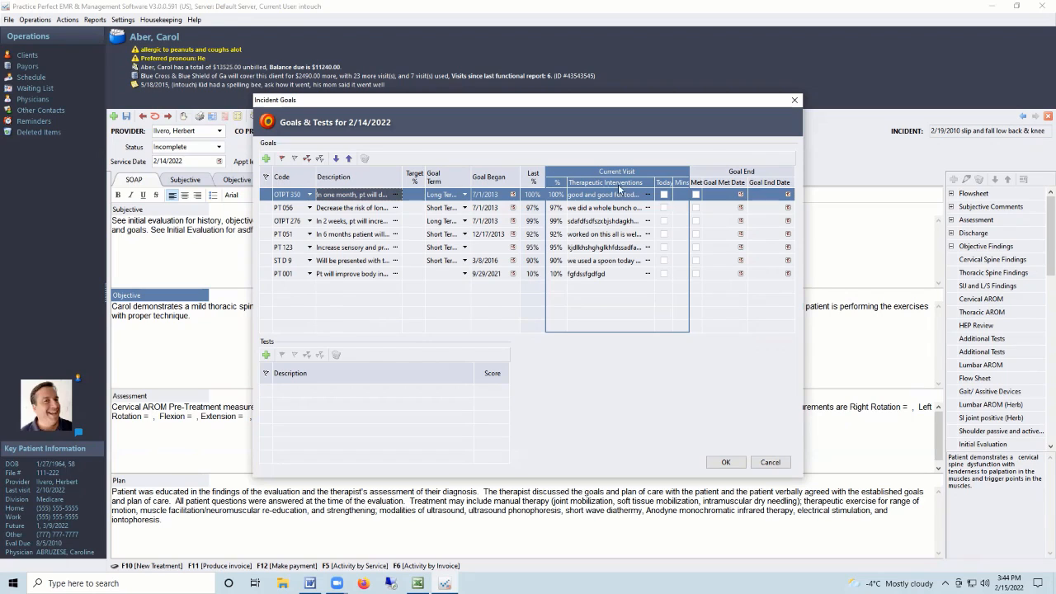
click(663, 195)
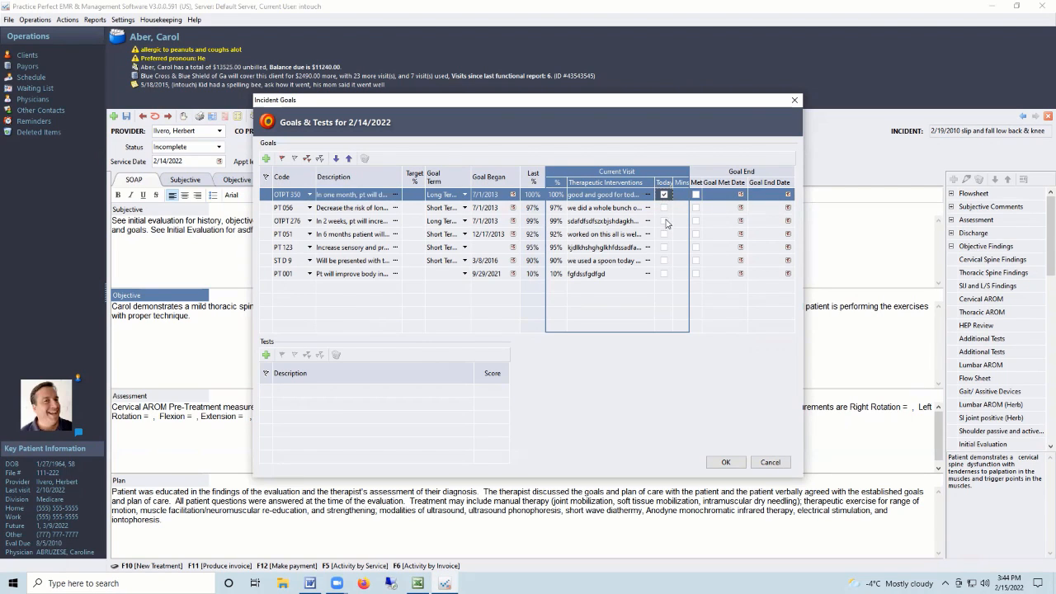
click(665, 247)
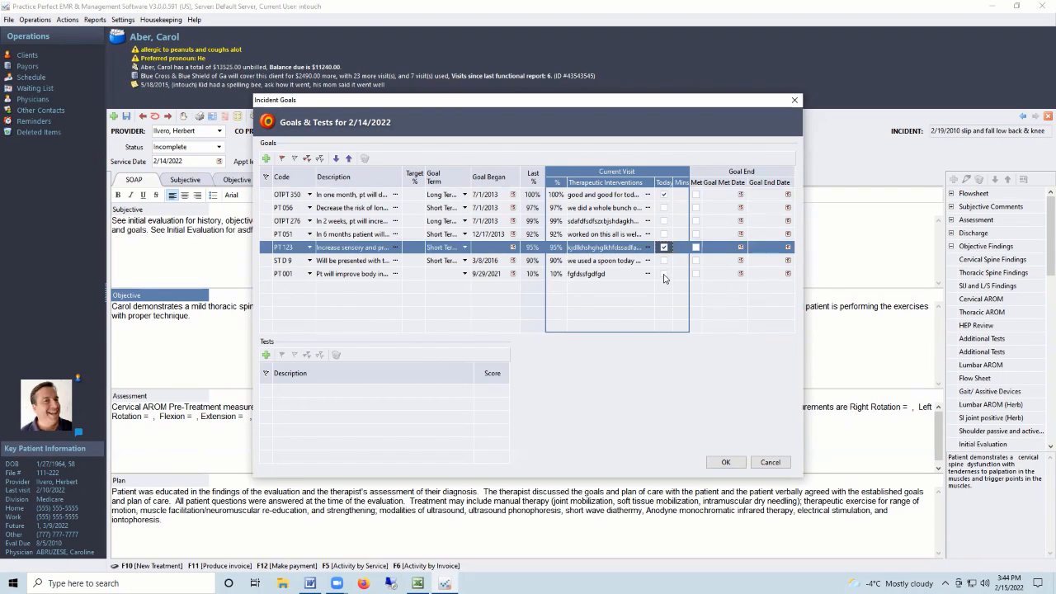
click(664, 273)
click(557, 274)
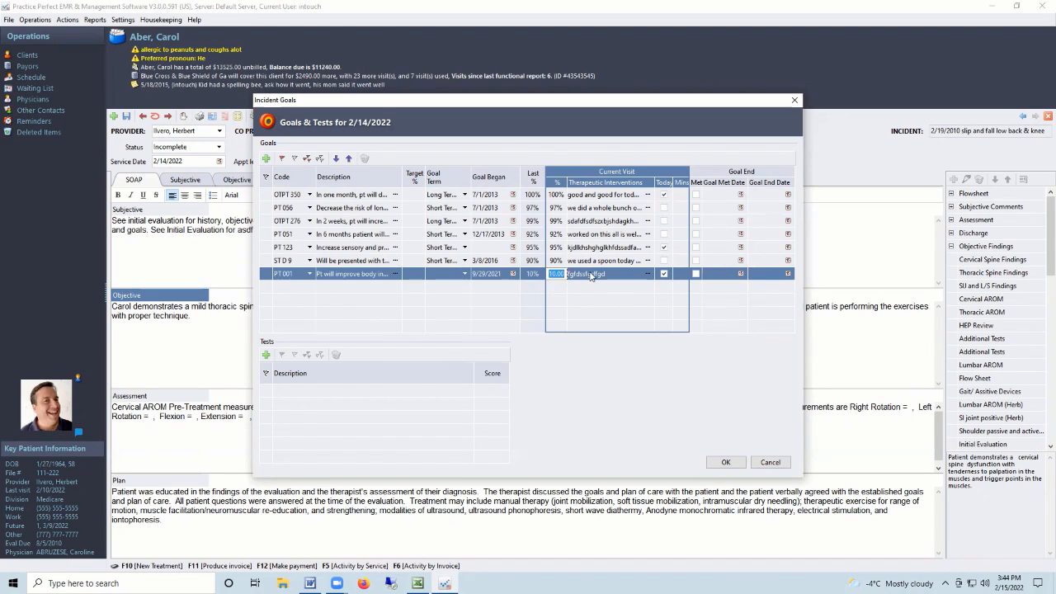
Append 'and again' to OTPT 350's Therapeutic Interventions comment and save the goals.
click(610, 195)
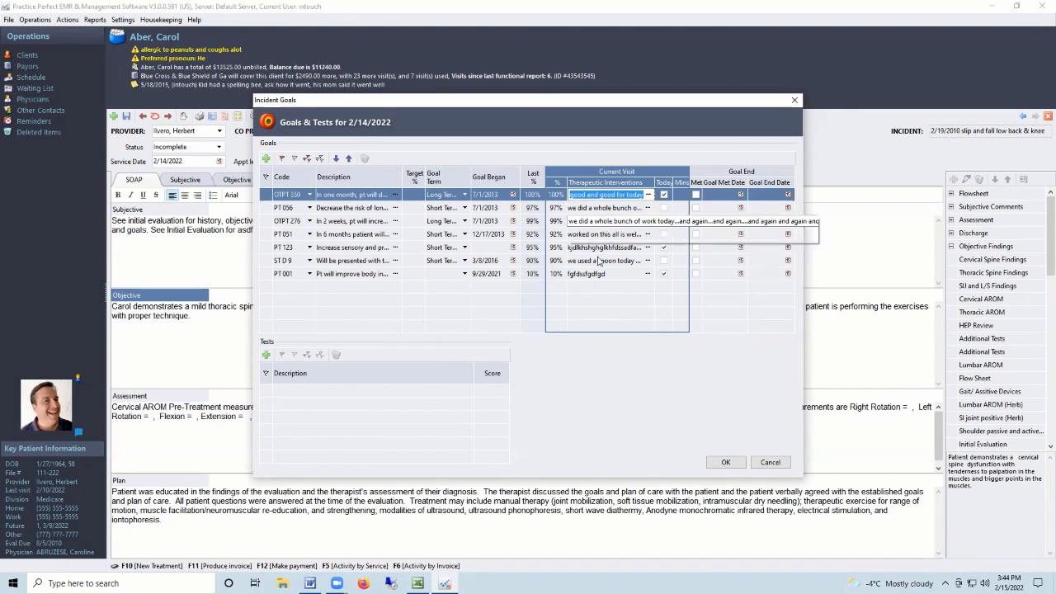
click(648, 195)
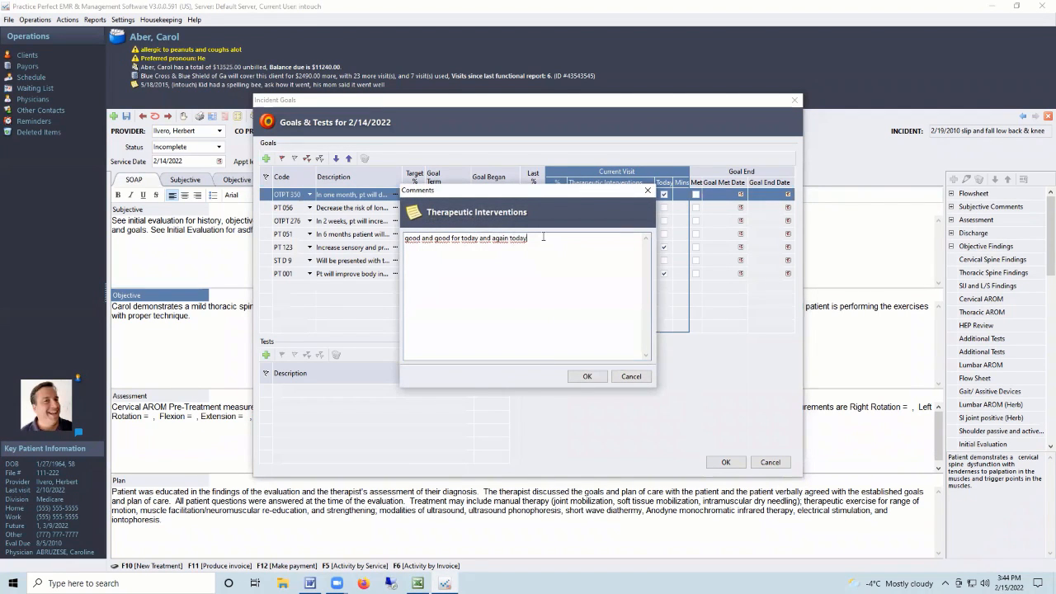
text(and again)
click(596, 377)
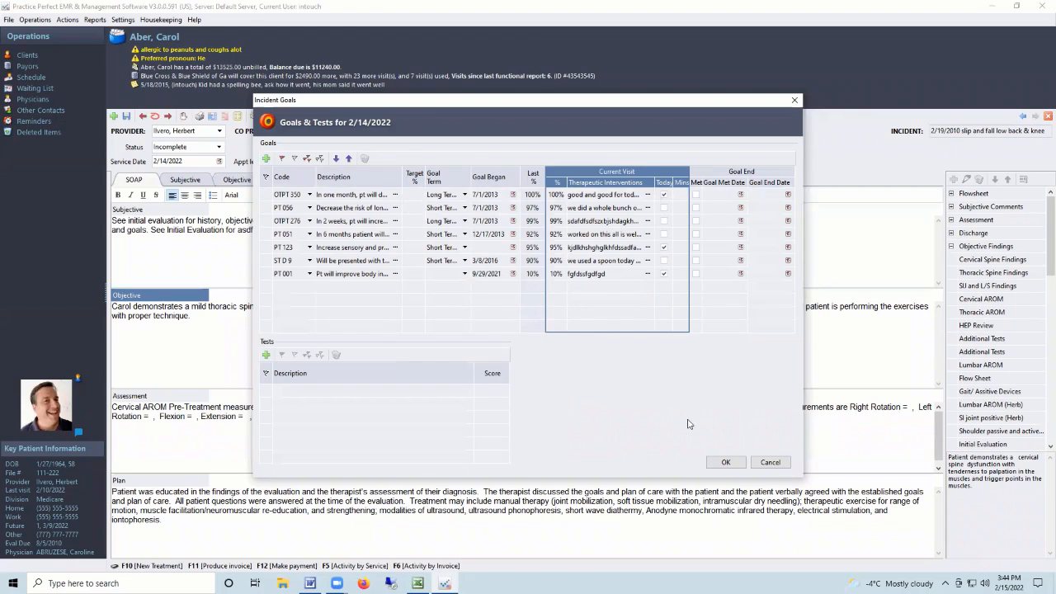
click(725, 463)
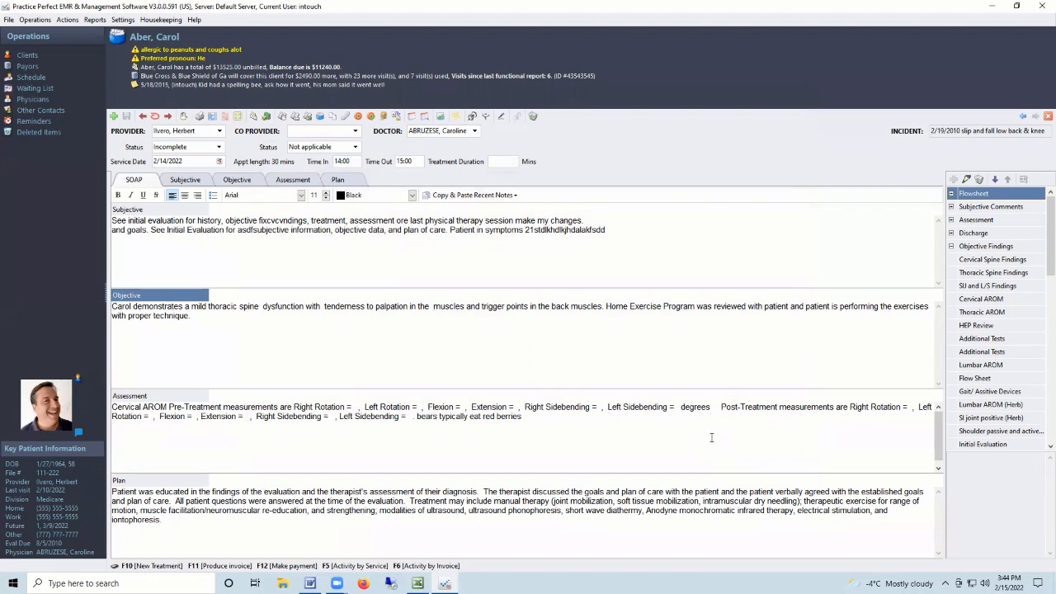
Set the back-view pain marker to level 2, add 'and better' to its description, and save.
click(486, 117)
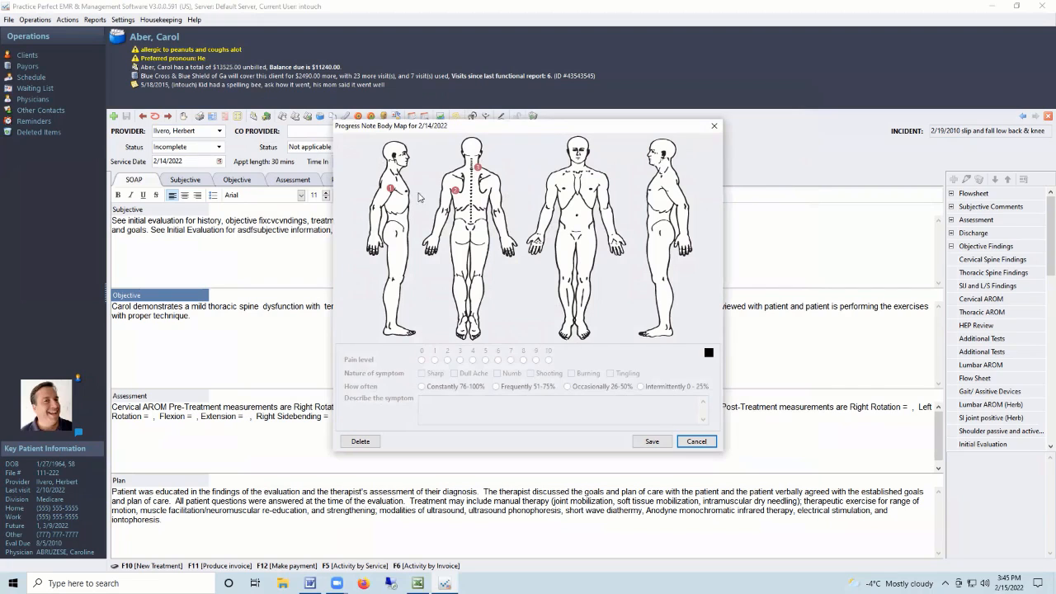
click(391, 189)
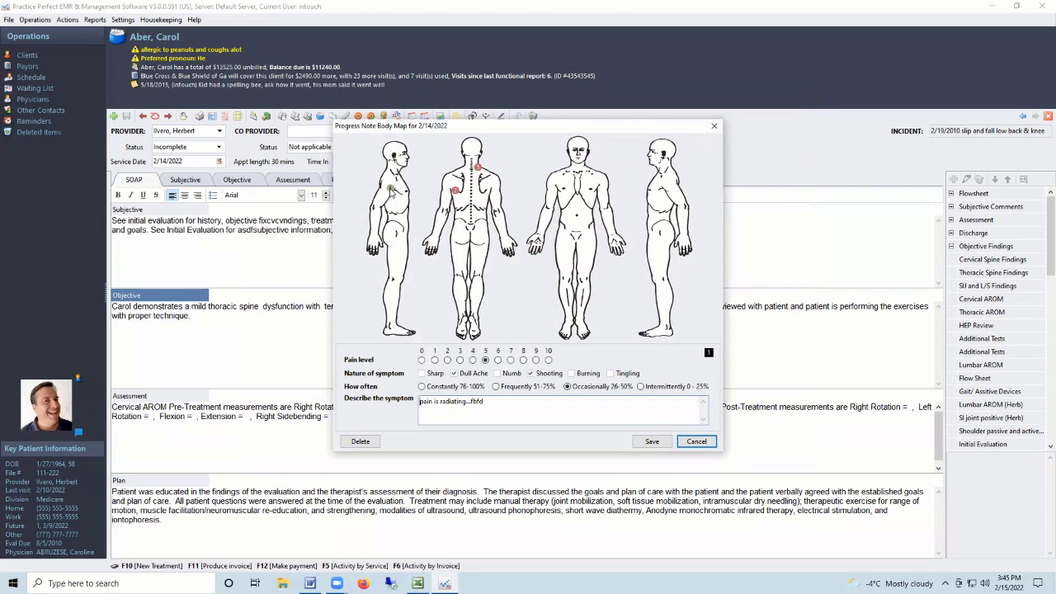
click(456, 192)
click(448, 360)
click(470, 402)
text(and better)
click(652, 442)
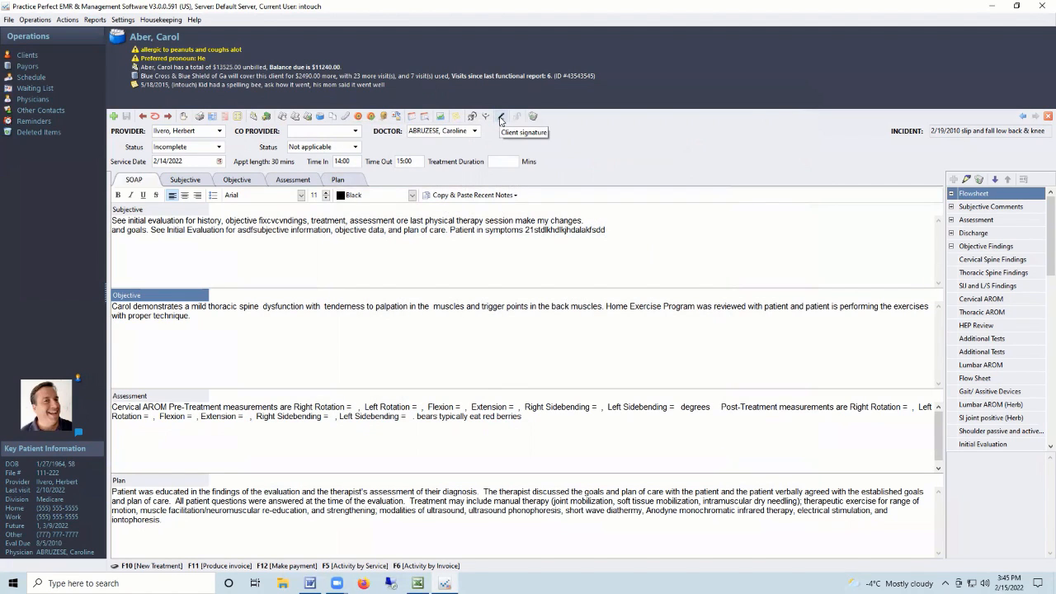
Set the note status to Complete Signed and certify it as correct, skipping the client signature.
click(501, 120)
mouse_move(435, 308)
mouse_down()
mouse_move(552, 288)
mouse_move(589, 321)
mouse_up()
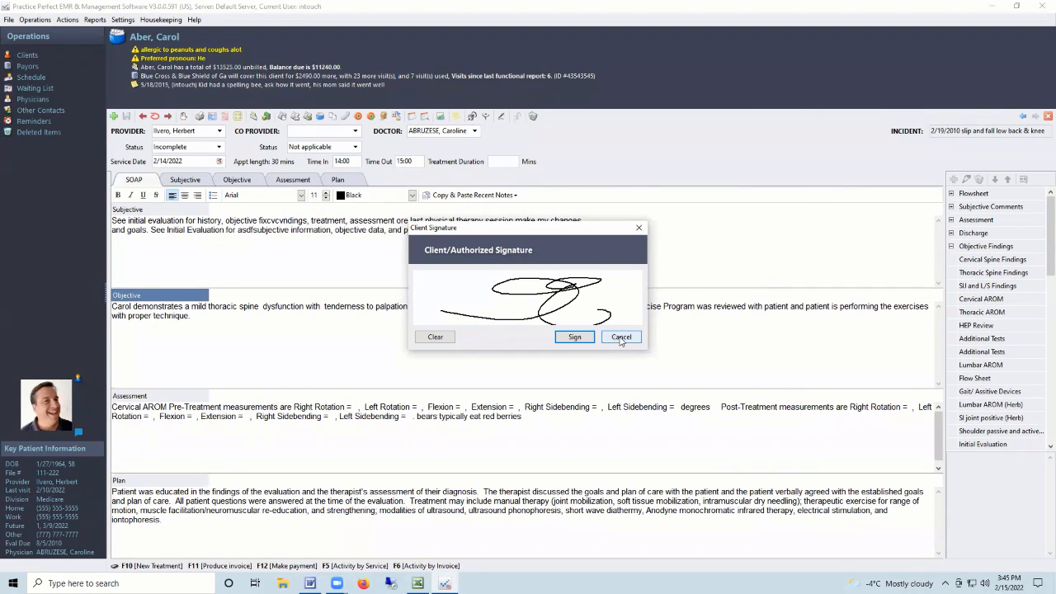
click(621, 336)
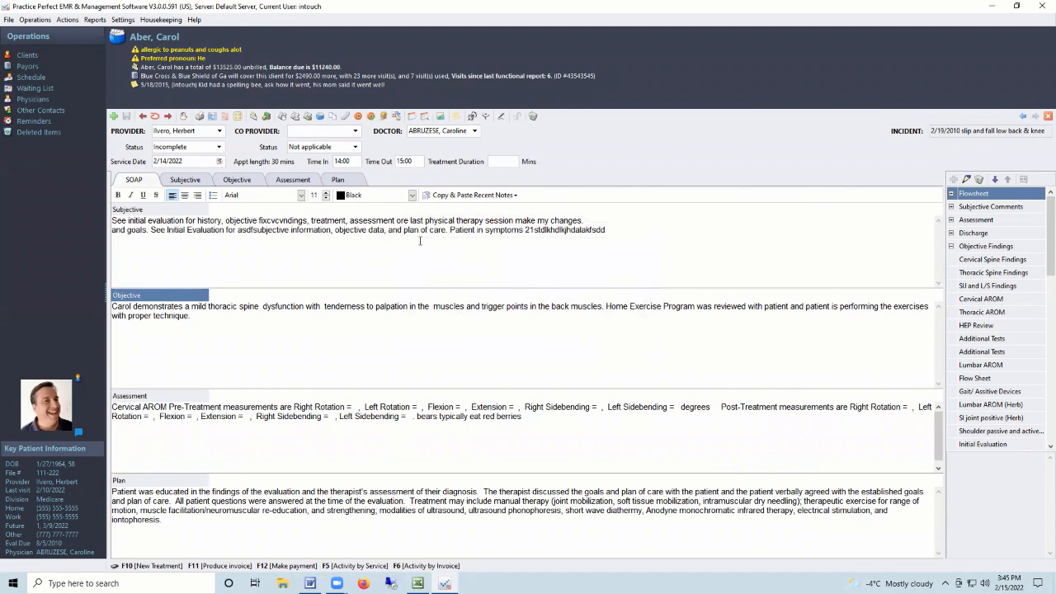
click(218, 147)
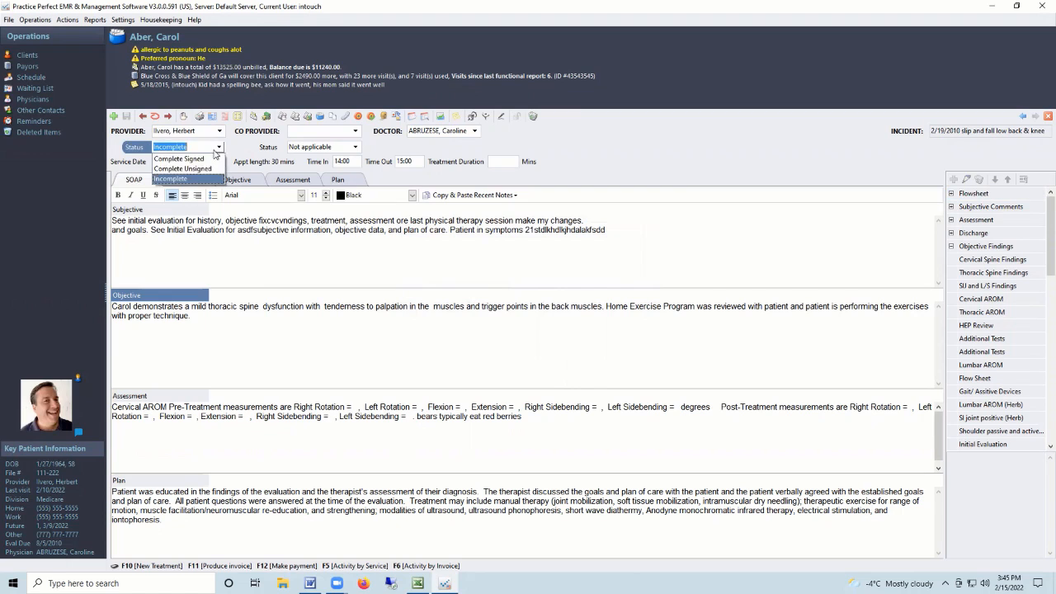
click(192, 158)
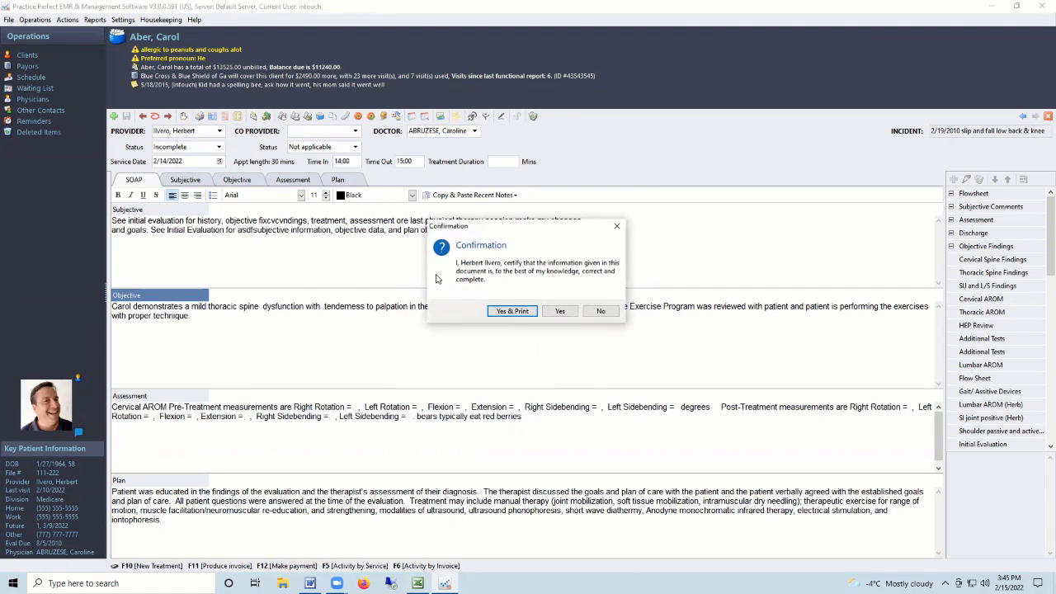
click(568, 312)
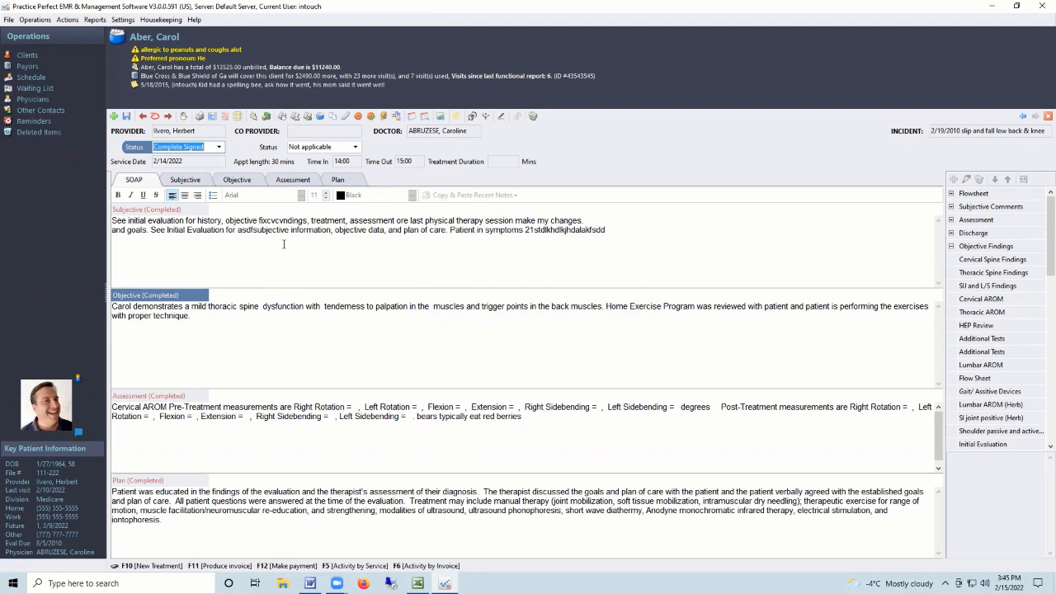
click(183, 118)
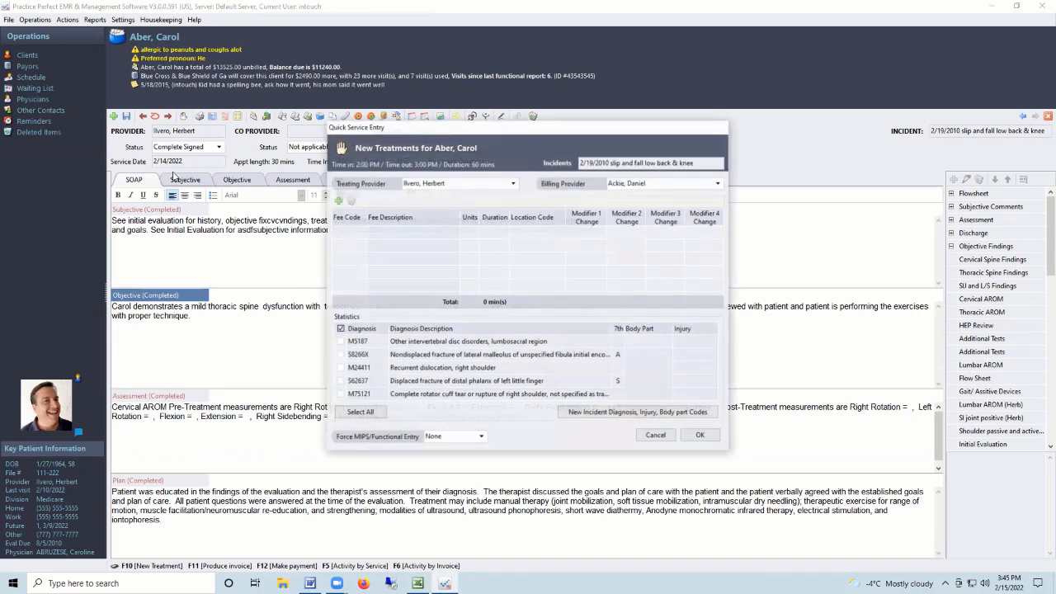
Add fee lines 97530 and 97012 Traction Mechanical to the treatment.
click(339, 203)
text(97530)
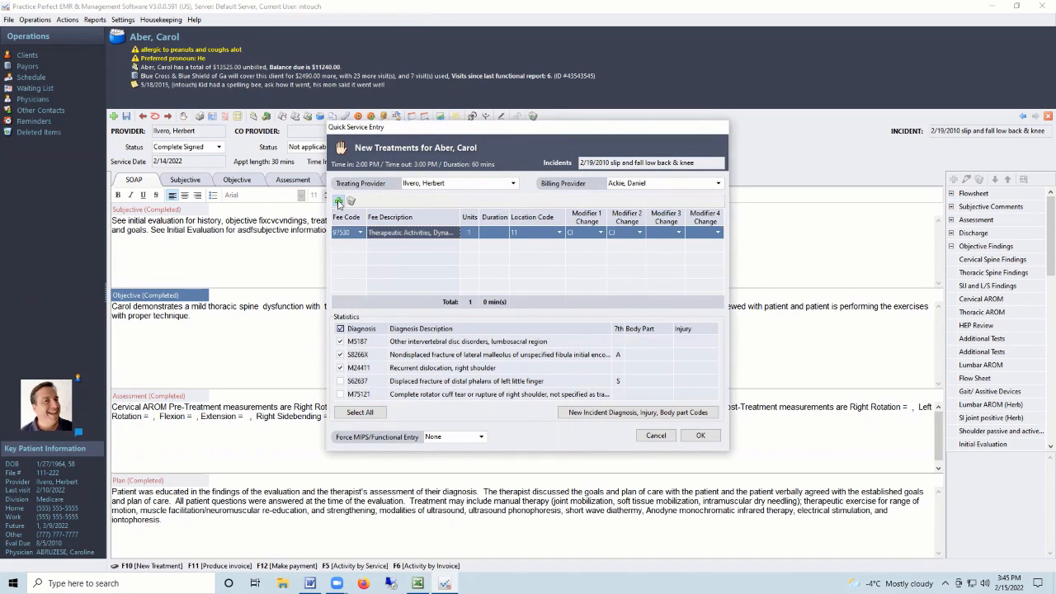
click(338, 202)
text(97124)
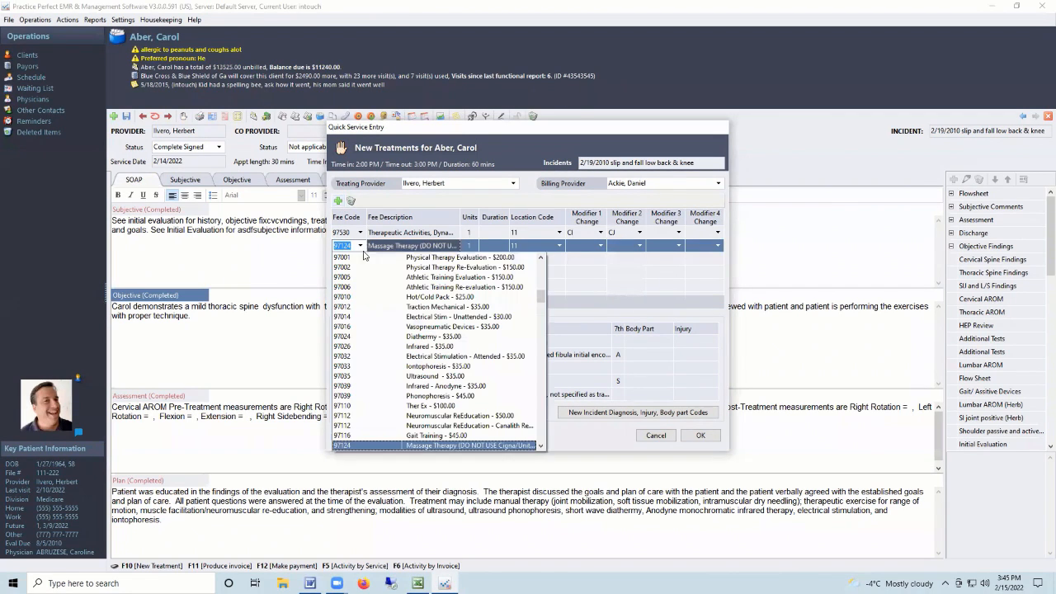
click(360, 246)
click(435, 310)
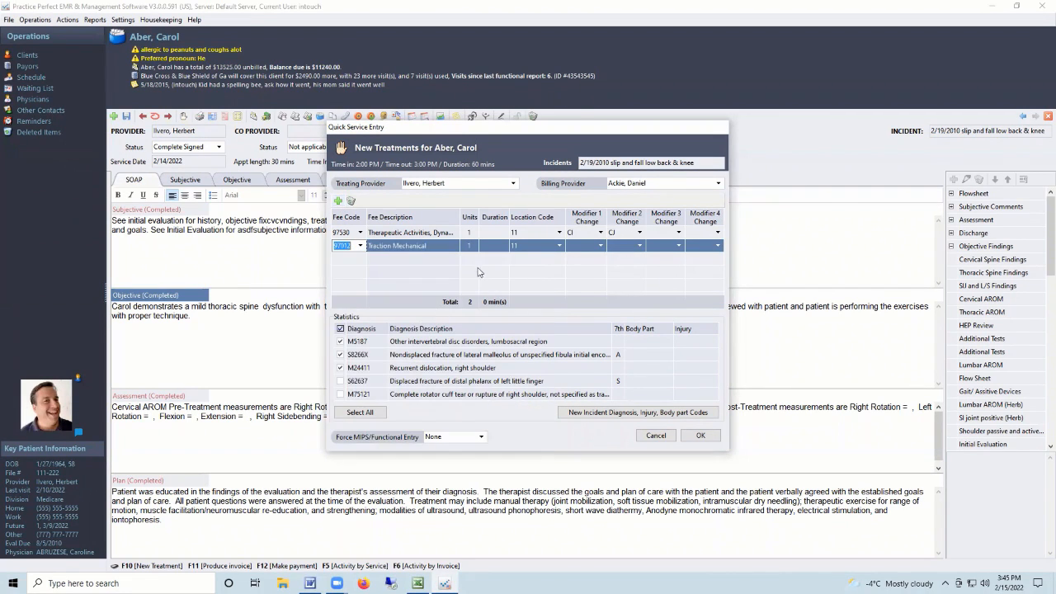
Give the treatments 2 units and 30 minutes each, then save the entry.
click(470, 234)
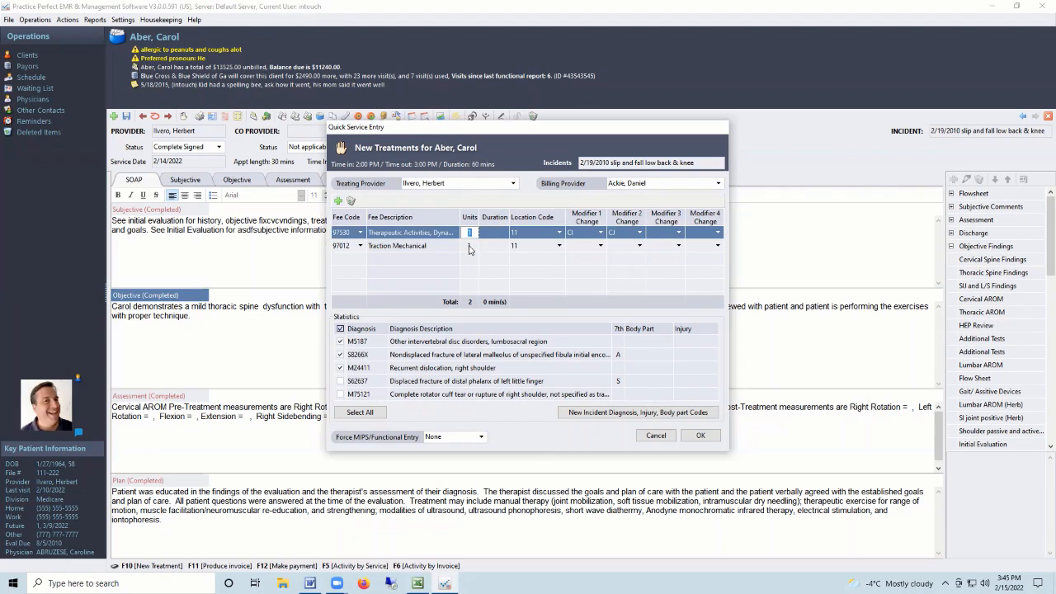
text(2)
click(490, 236)
text(30)
click(495, 246)
text(3)
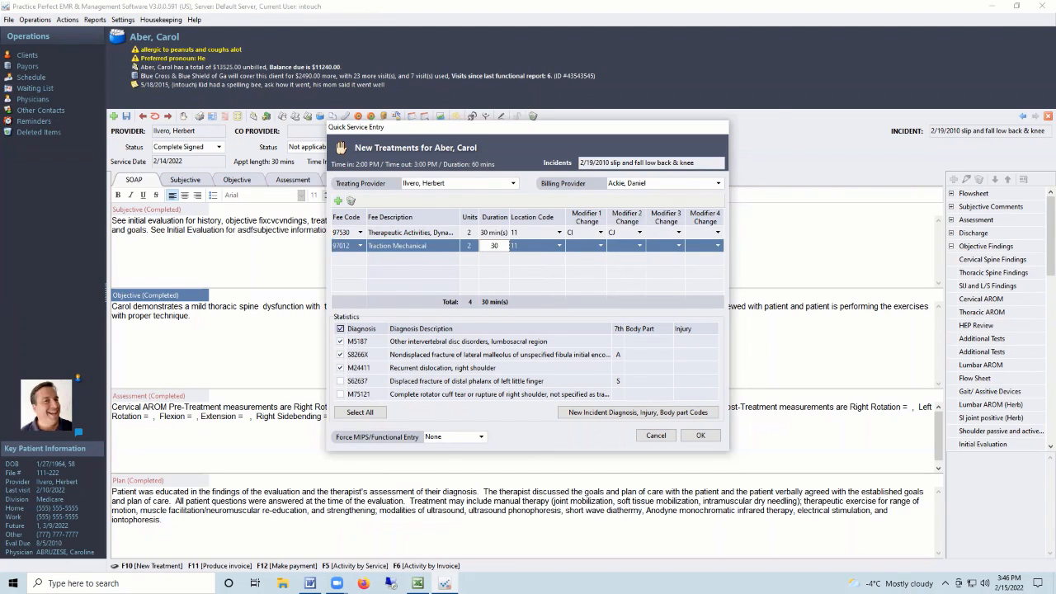
text(0)
key(Tab)
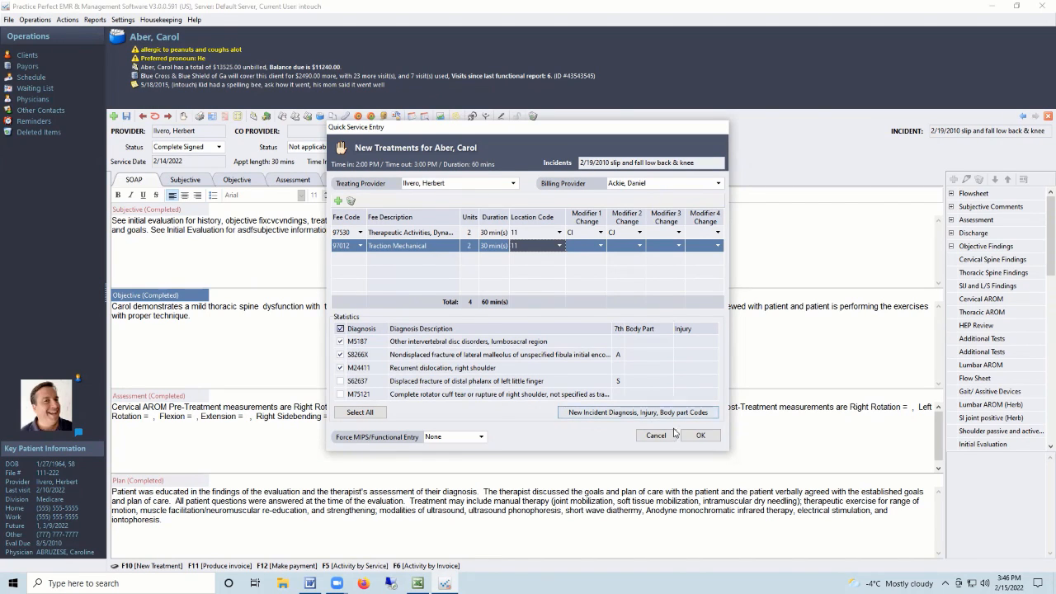
click(698, 437)
click(697, 437)
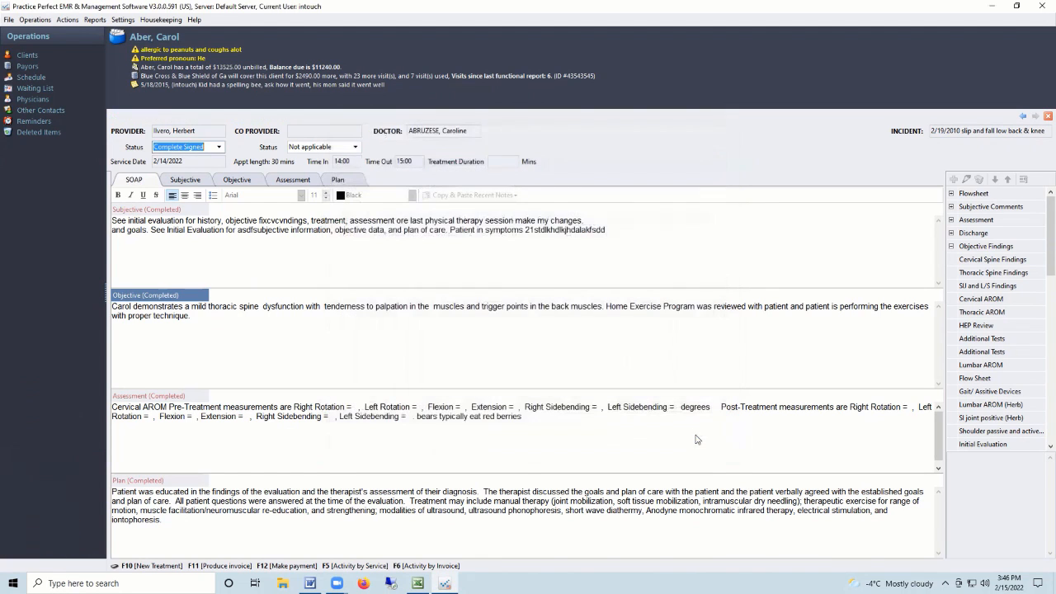
Check the new 2/14/2022 97530 charge under Activity by Service.
click(26, 80)
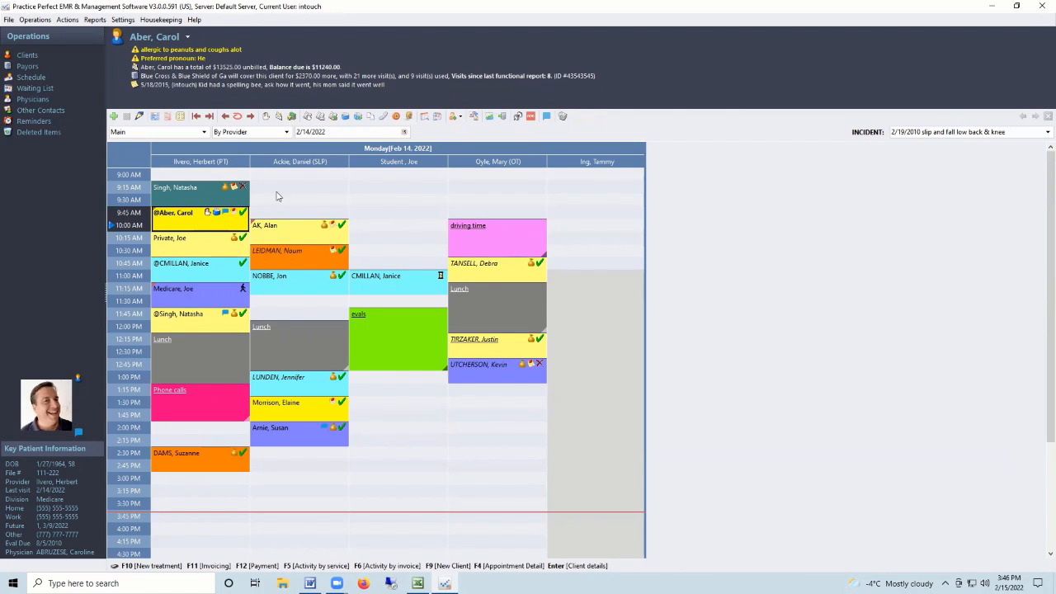
click(307, 117)
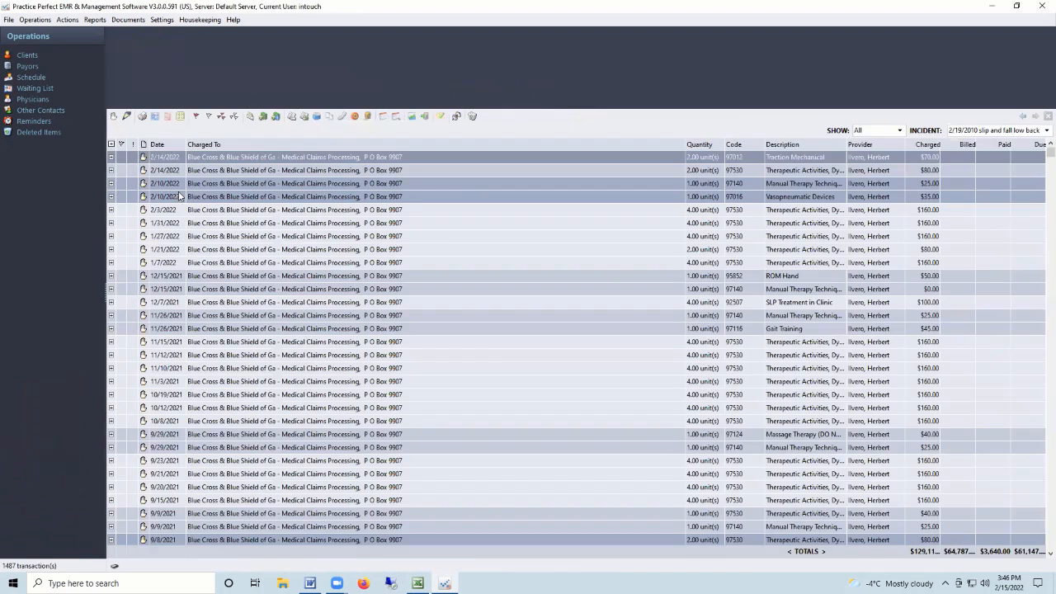
click(162, 171)
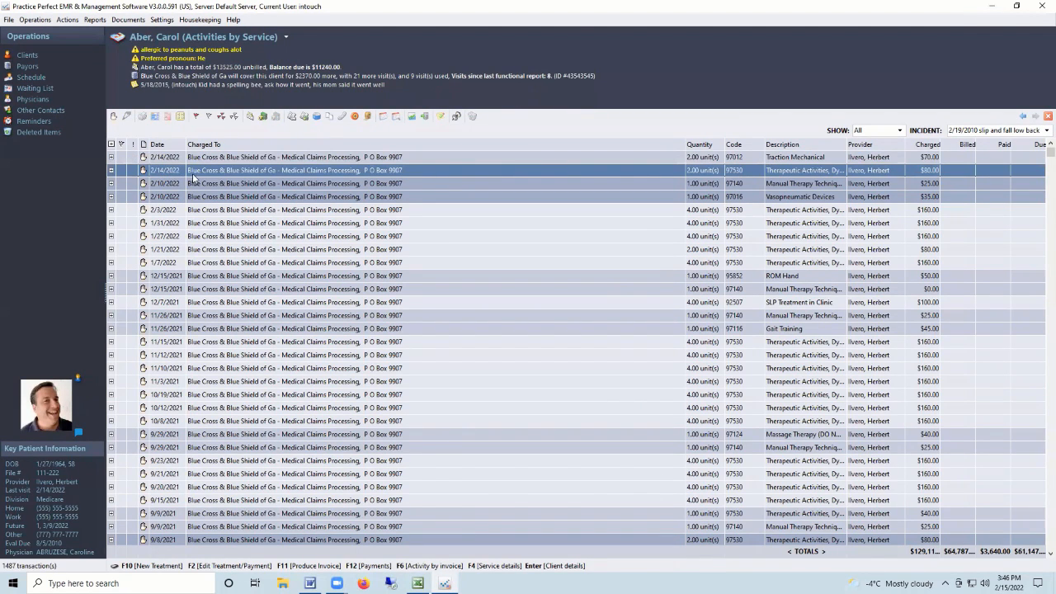
click(33, 78)
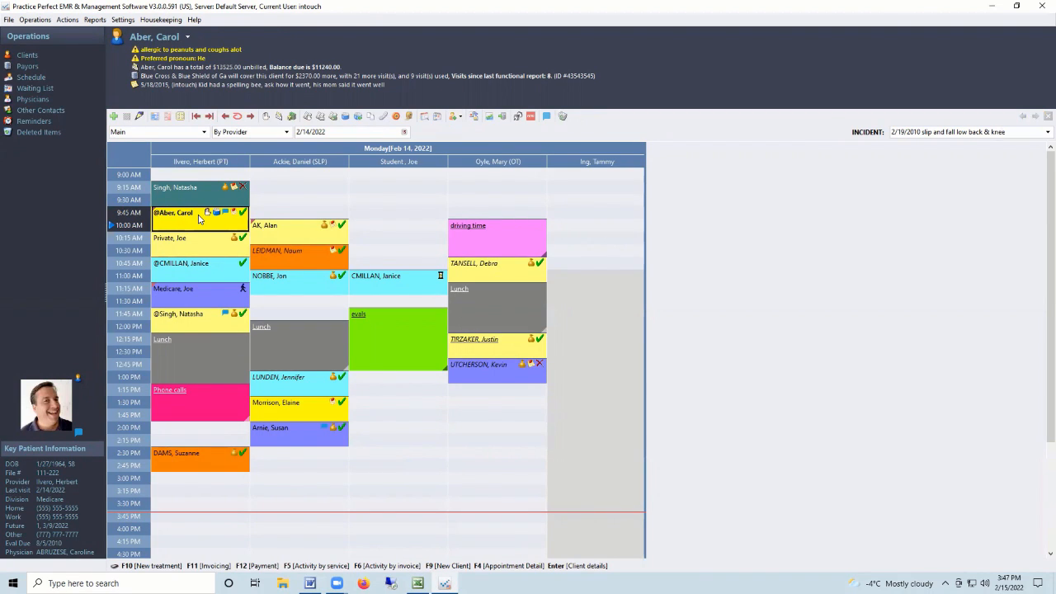
Flag the 13 most recent progress notes, 2/14/2022 back to 11/12/2021, and open the 2/10/2022 note.
click(347, 119)
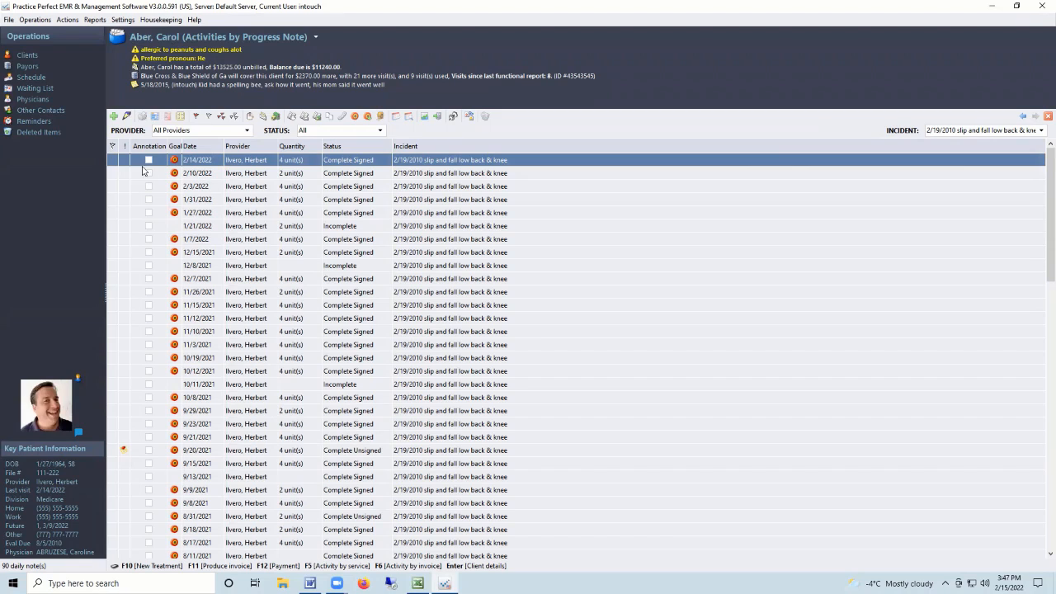
click(114, 162)
shift+click(114, 319)
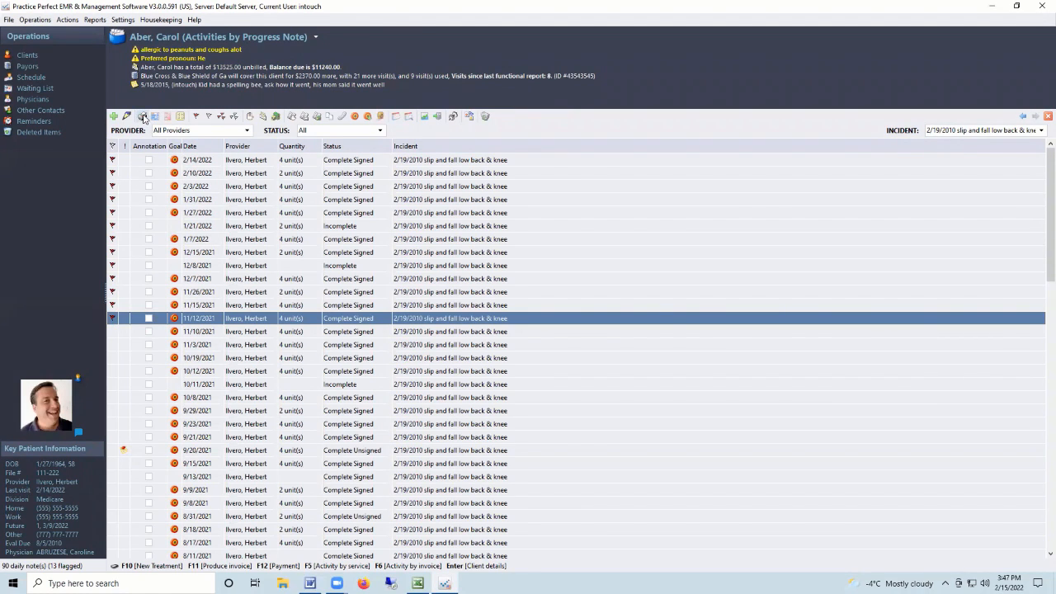
double_click(202, 162)
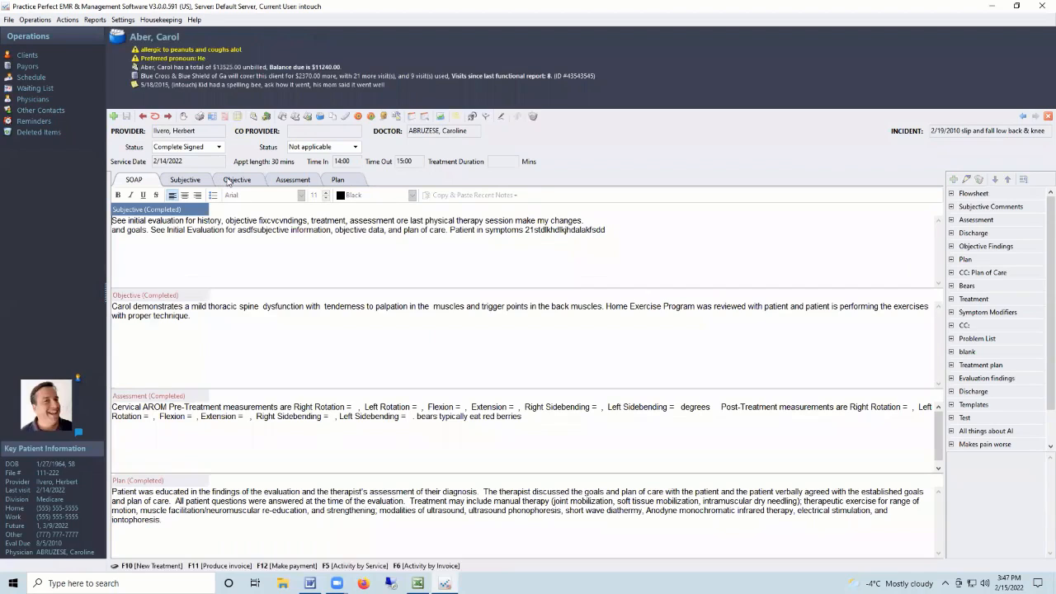
click(142, 116)
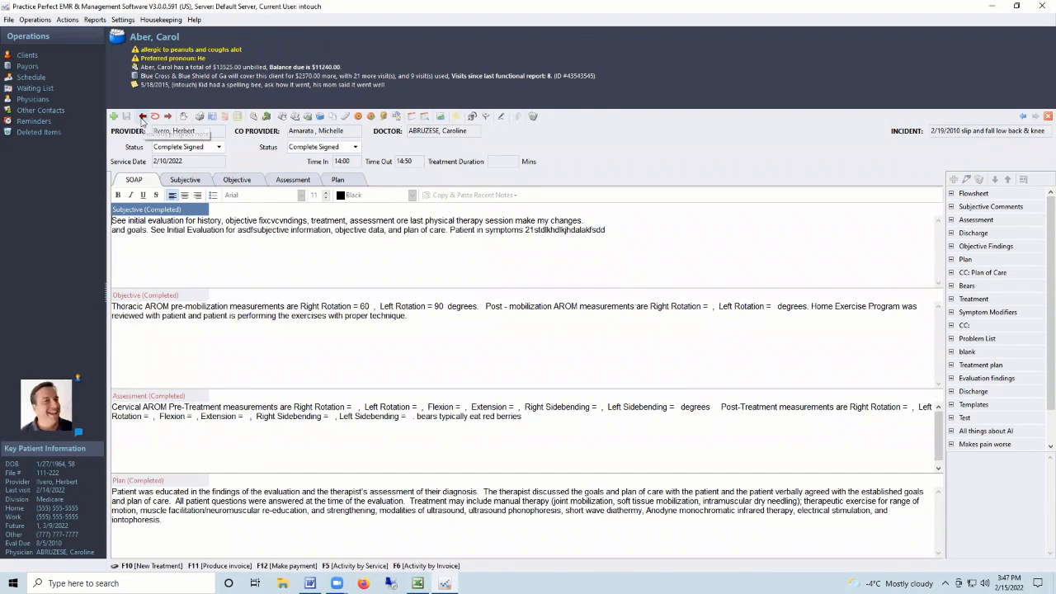
Go back to the 1/31/2022 note and open its Progress Note print options.
click(142, 116)
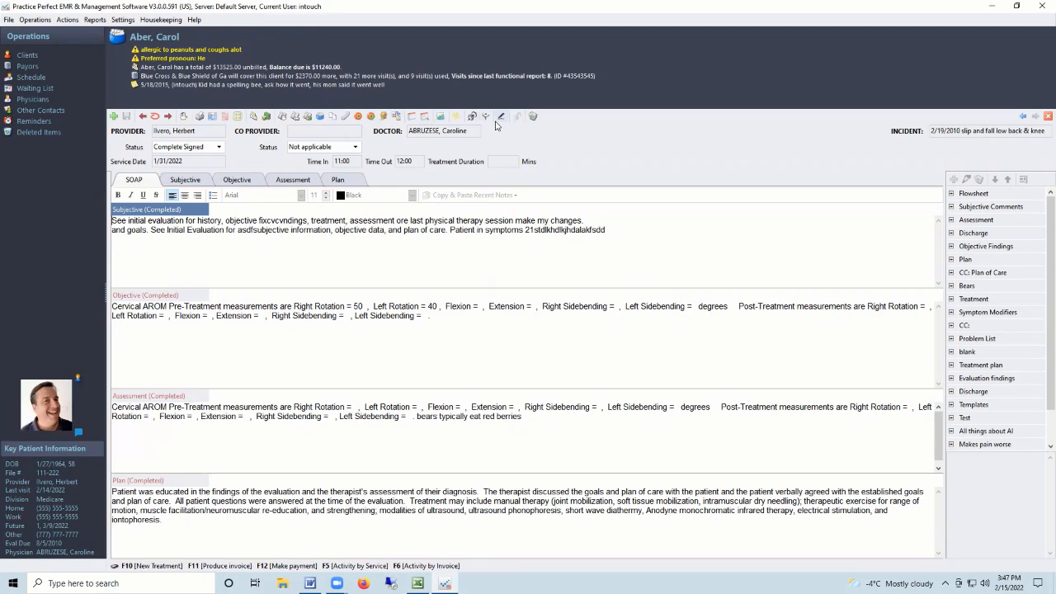
click(200, 117)
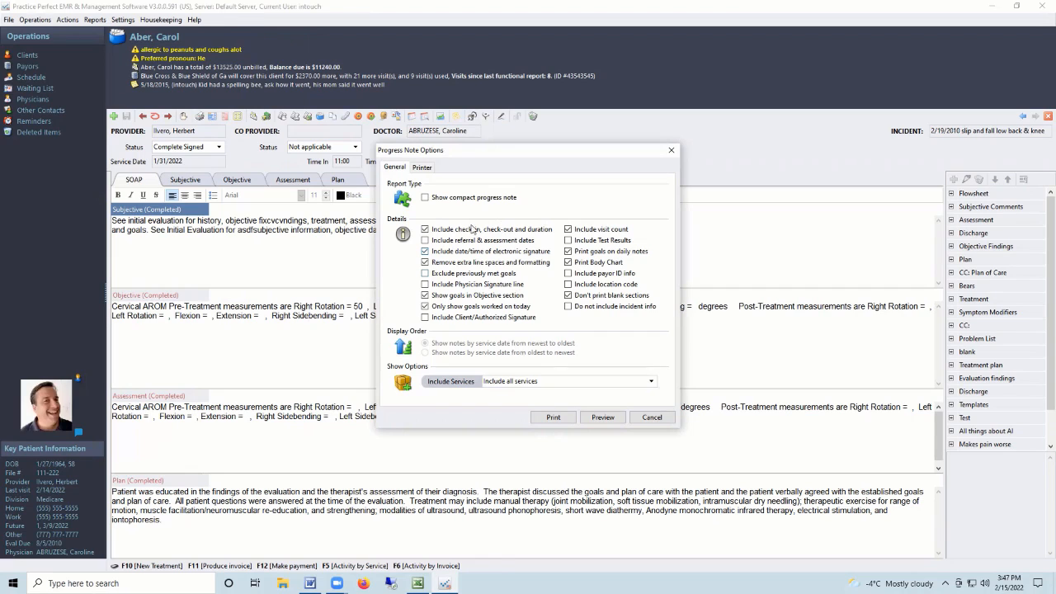
Preview the two-page 1/31/2022 Treatment Note, then close the preview and the print options.
click(602, 418)
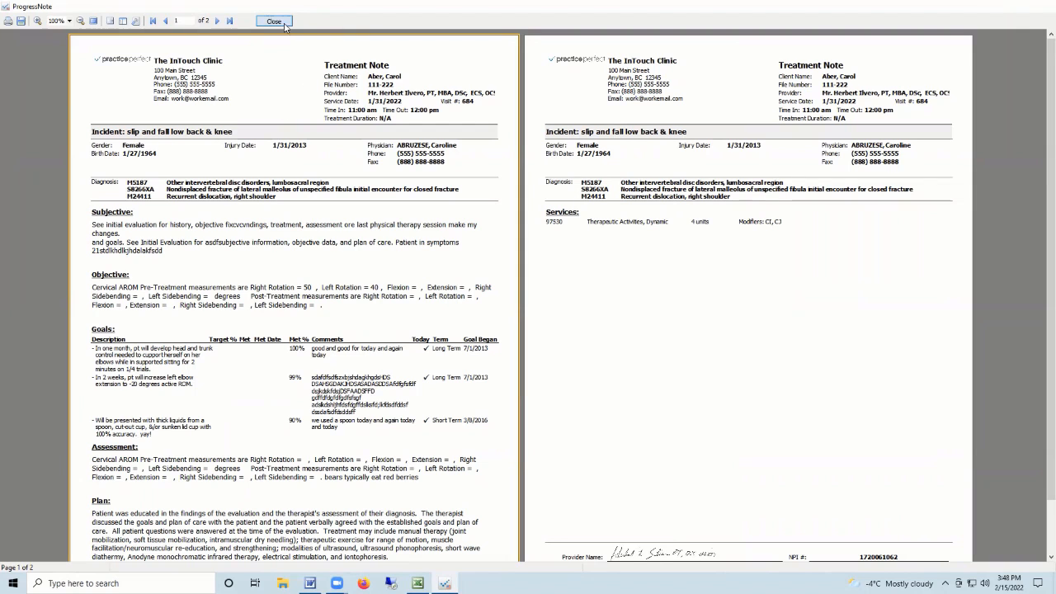
click(277, 22)
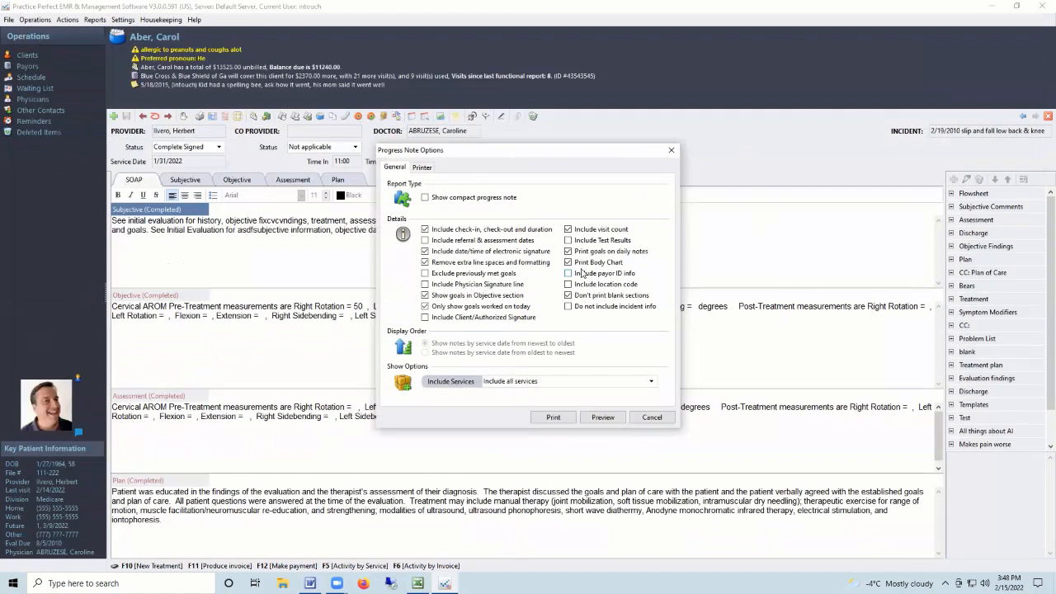
click(605, 418)
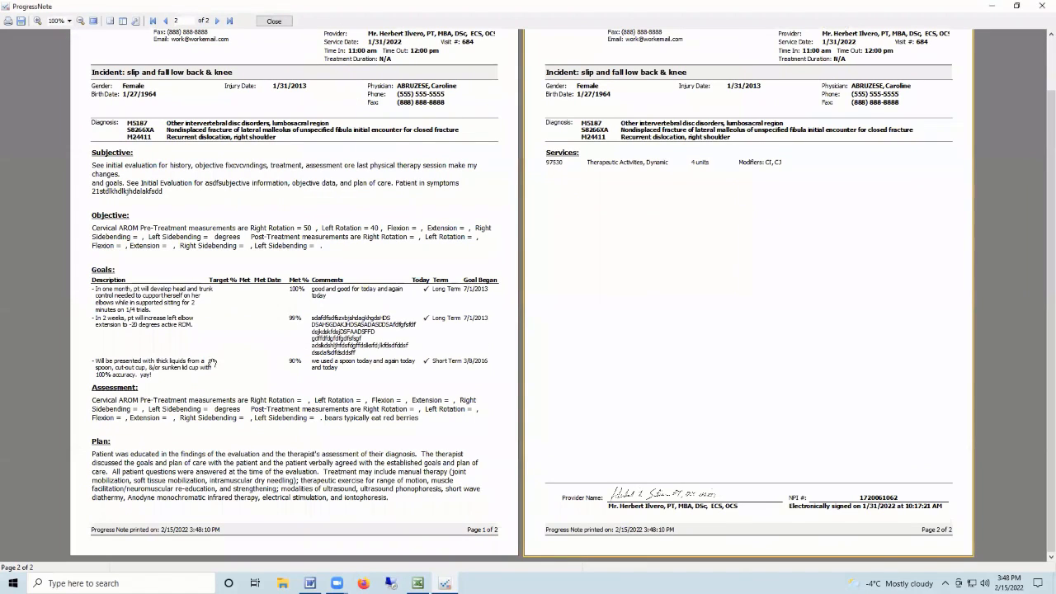
scroll(307, 112, up, 2)
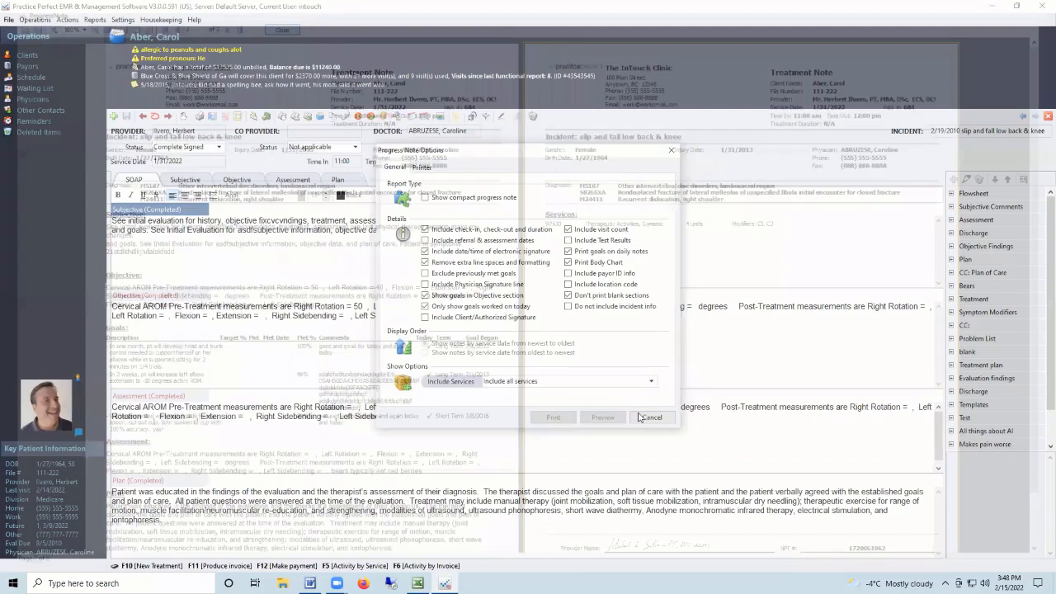
click(642, 418)
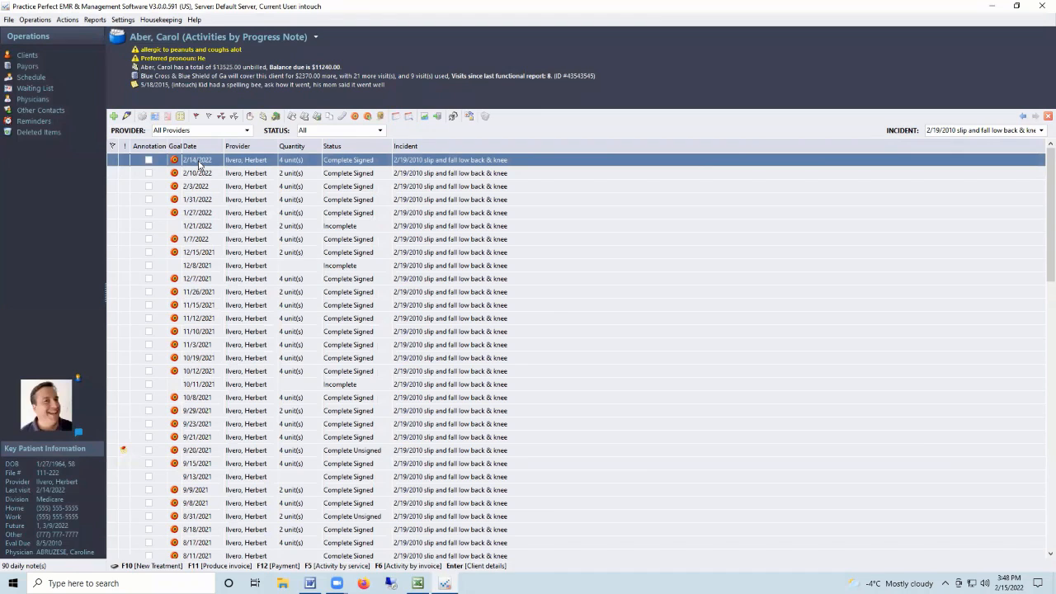
Open the 2/14/2022 treatment note and bring up its printable preview.
double_click(198, 161)
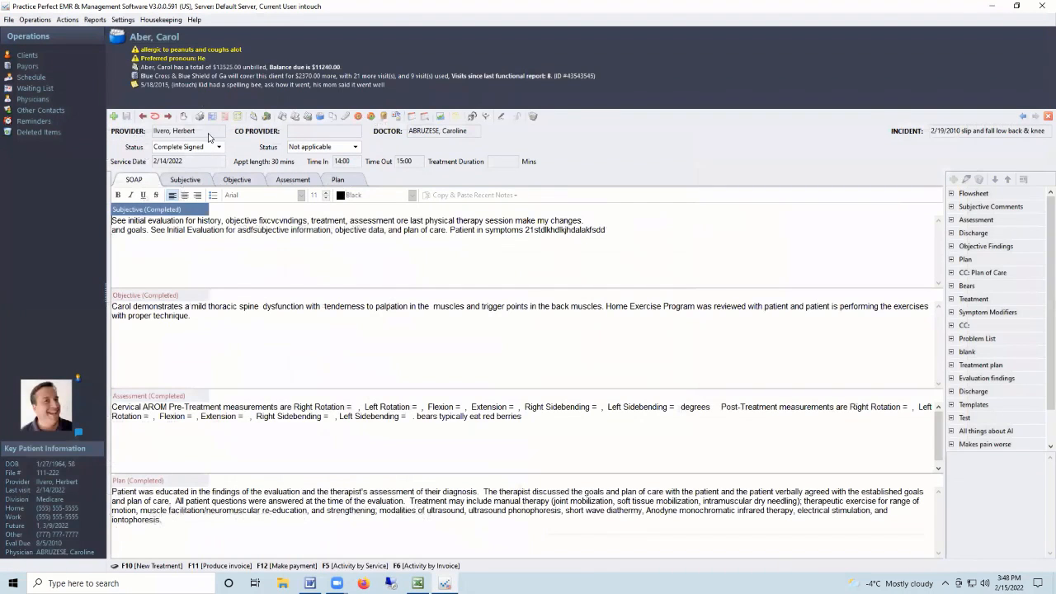
click(201, 117)
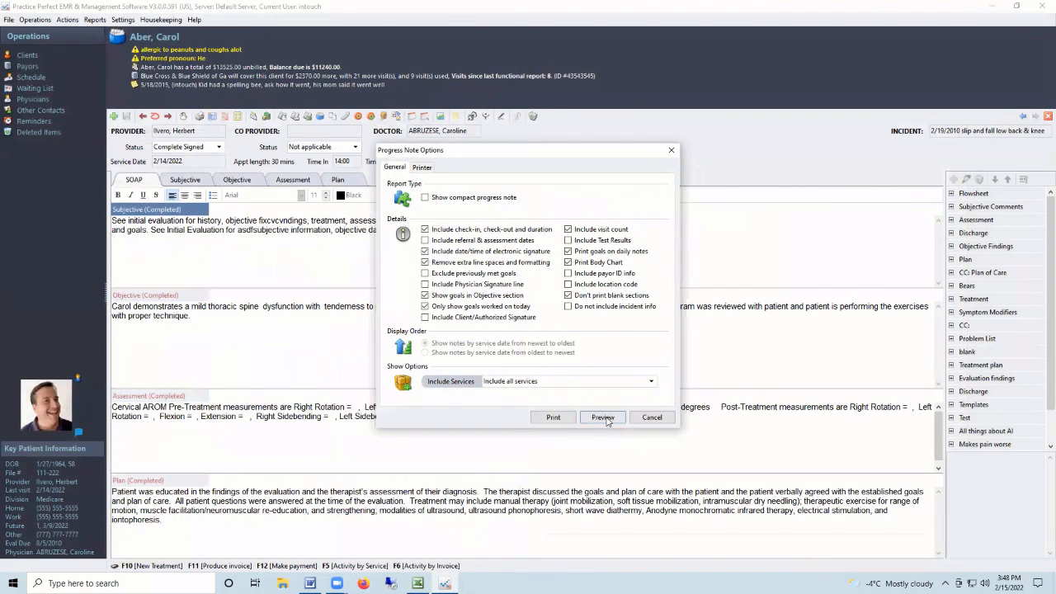
click(604, 418)
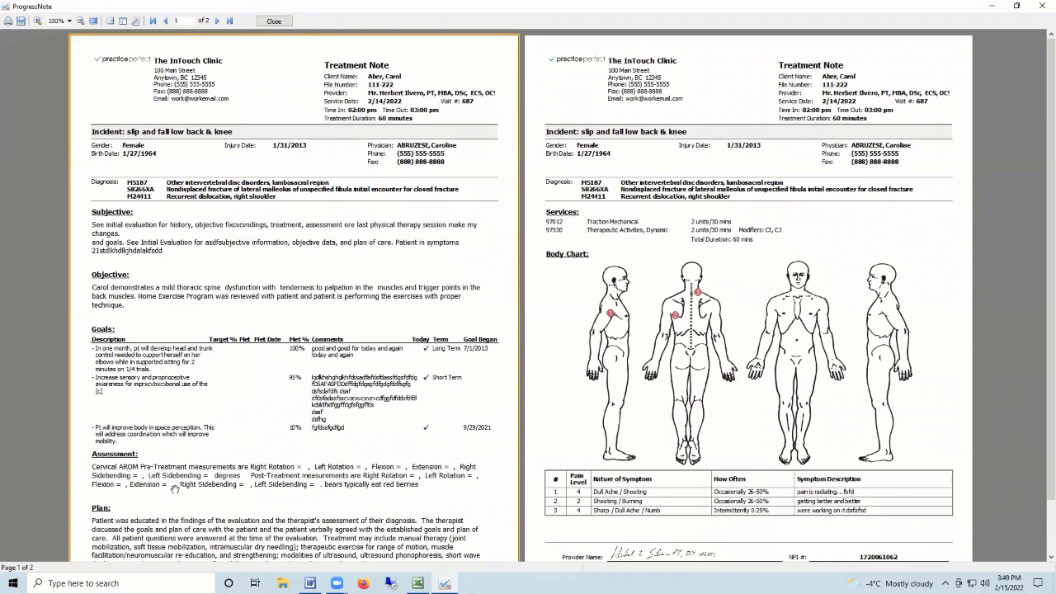
Review page 2 with the body chart and electronic signature, then close the preview.
click(695, 222)
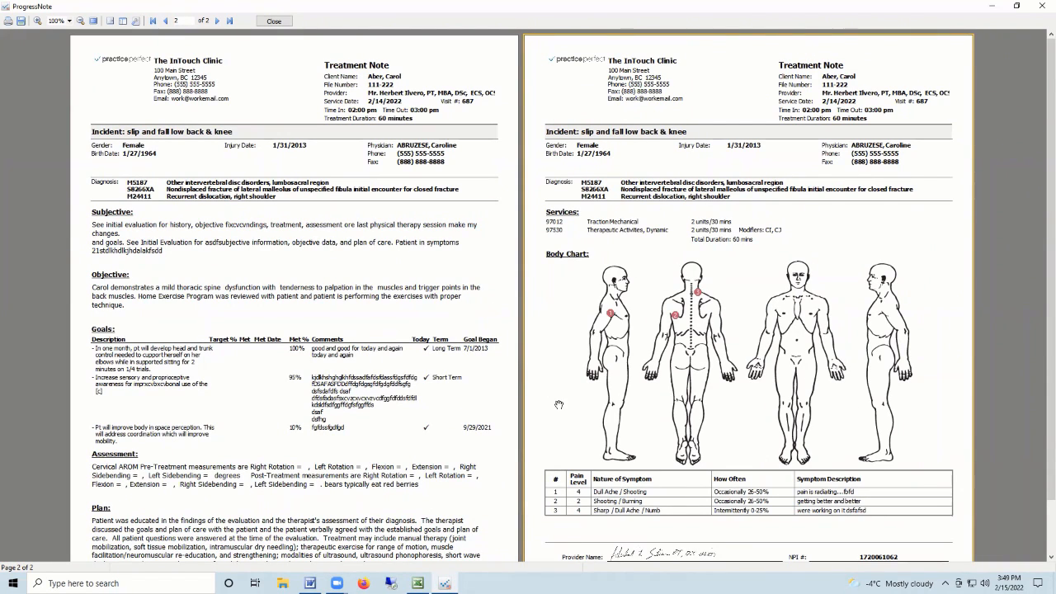
scroll(728, 429, down, 1)
scroll(728, 428, down, 1)
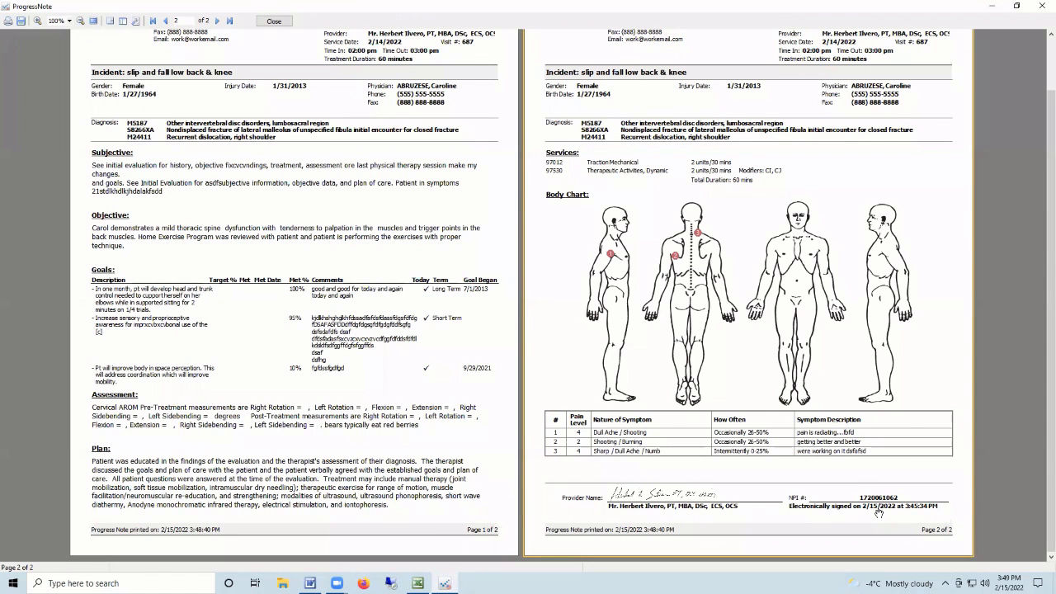
scroll(879, 513, up, 3)
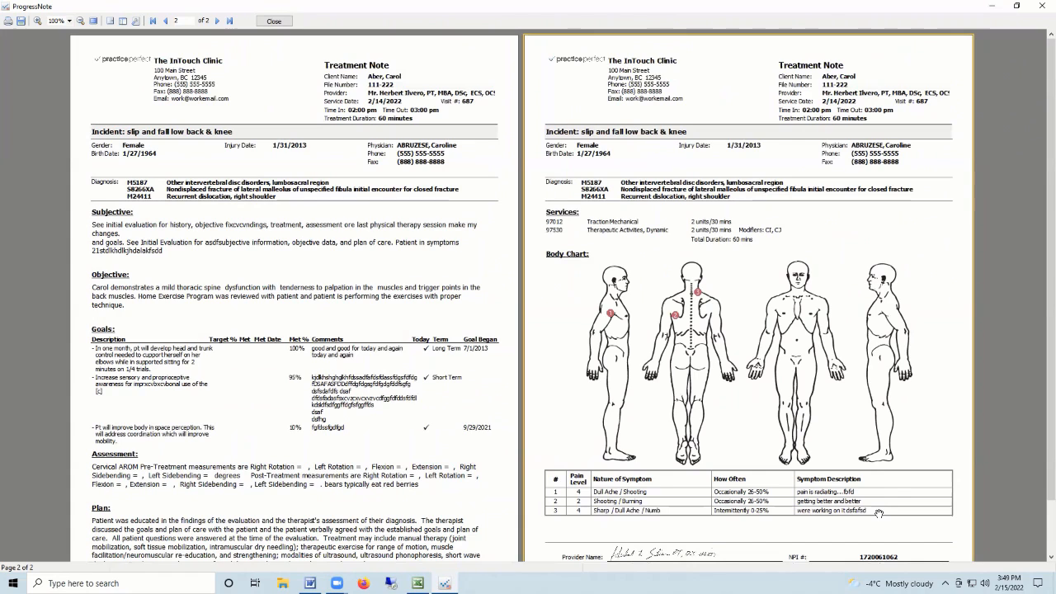
scroll(879, 513, down, 2)
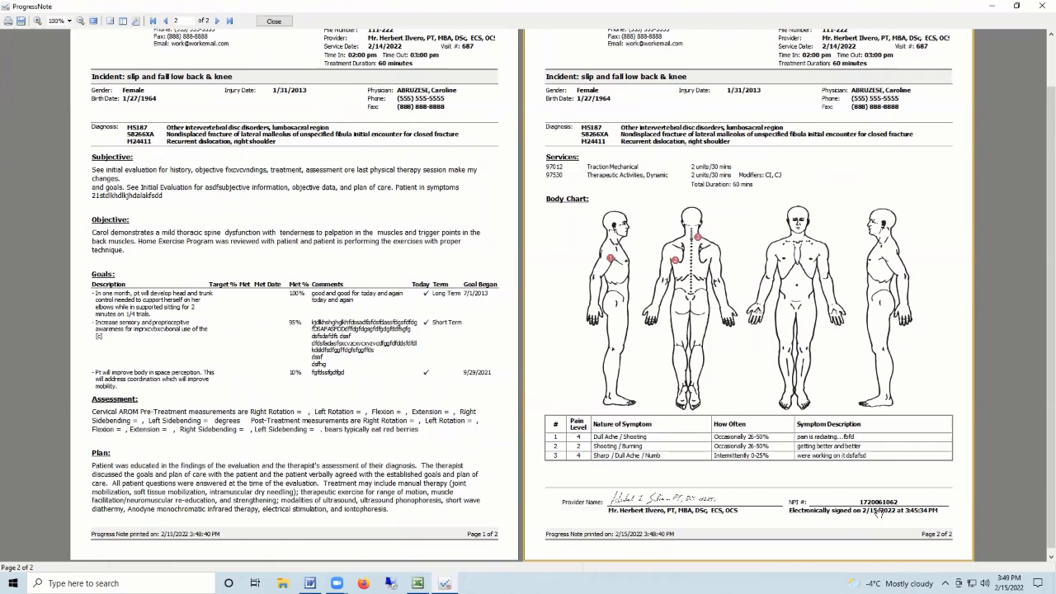
click(285, 21)
click(652, 418)
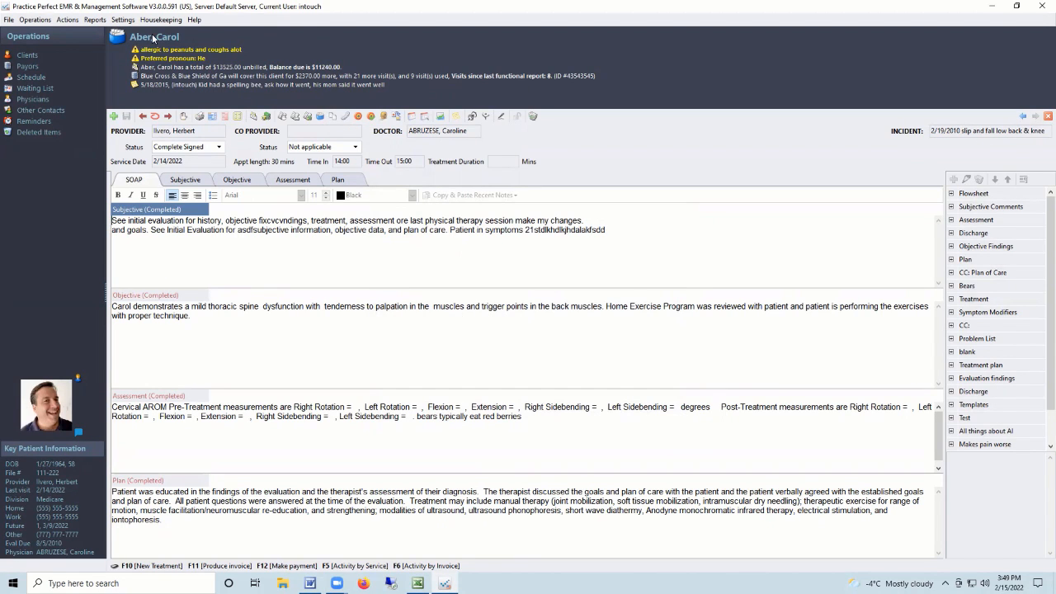
Show the client's documents and select the 2/6/2020 Lab report entry.
click(332, 118)
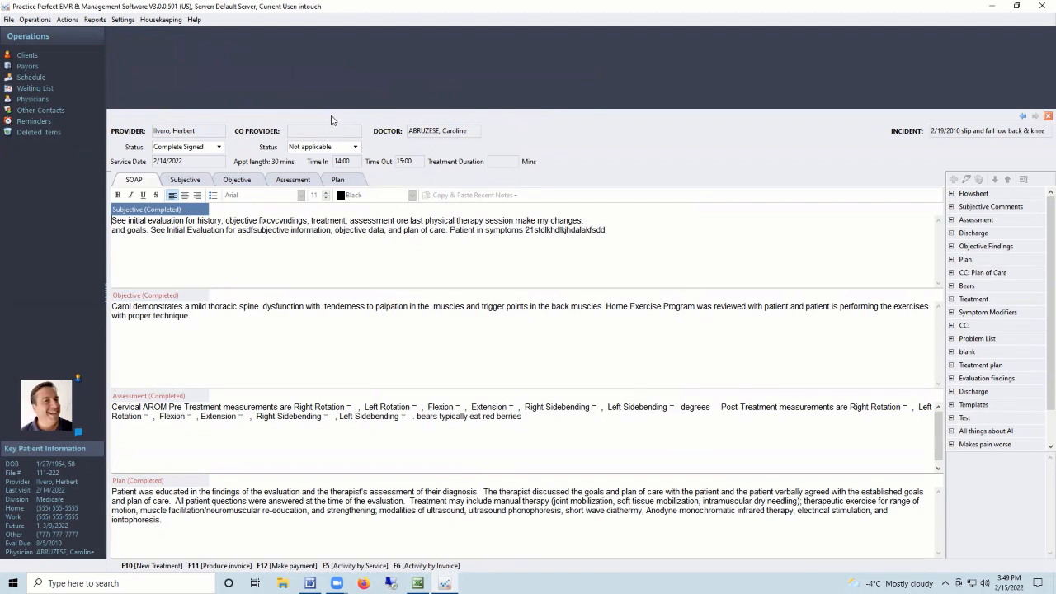
scroll(306, 217, down, 1)
scroll(309, 218, up, 1)
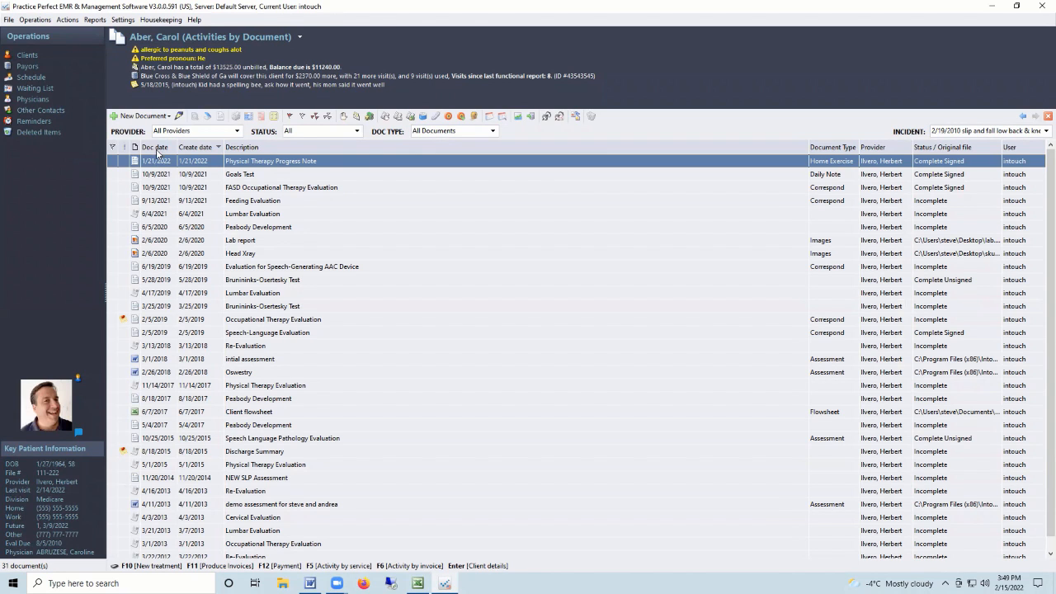
drag(270, 266, 265, 335)
click(259, 365)
click(151, 192)
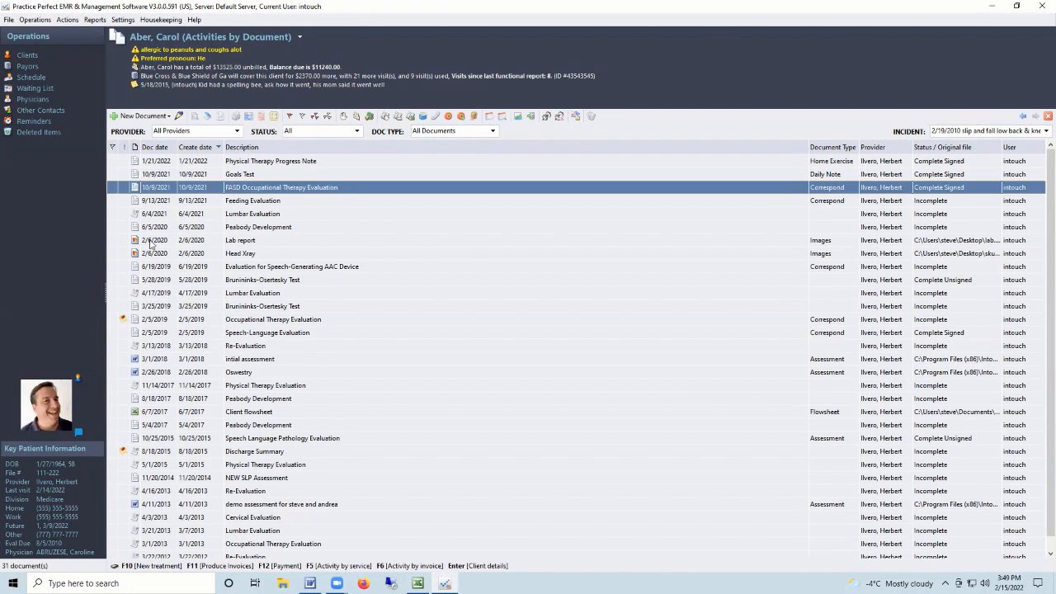
click(150, 241)
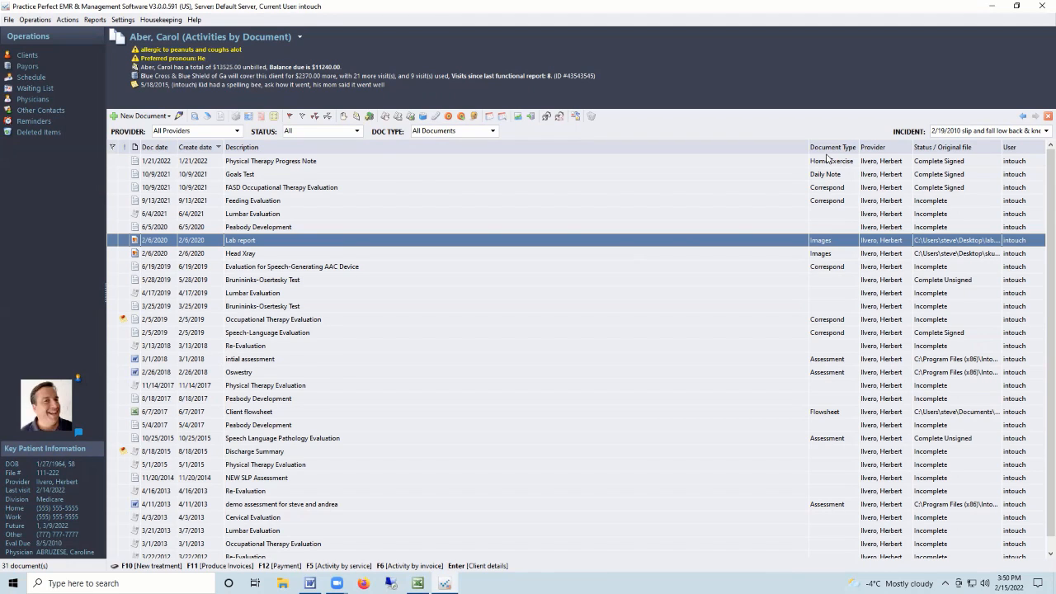
click(231, 253)
click(231, 241)
View the scanned Lab report, then the Head Xray image, closing Picture Manager after each.
click(196, 116)
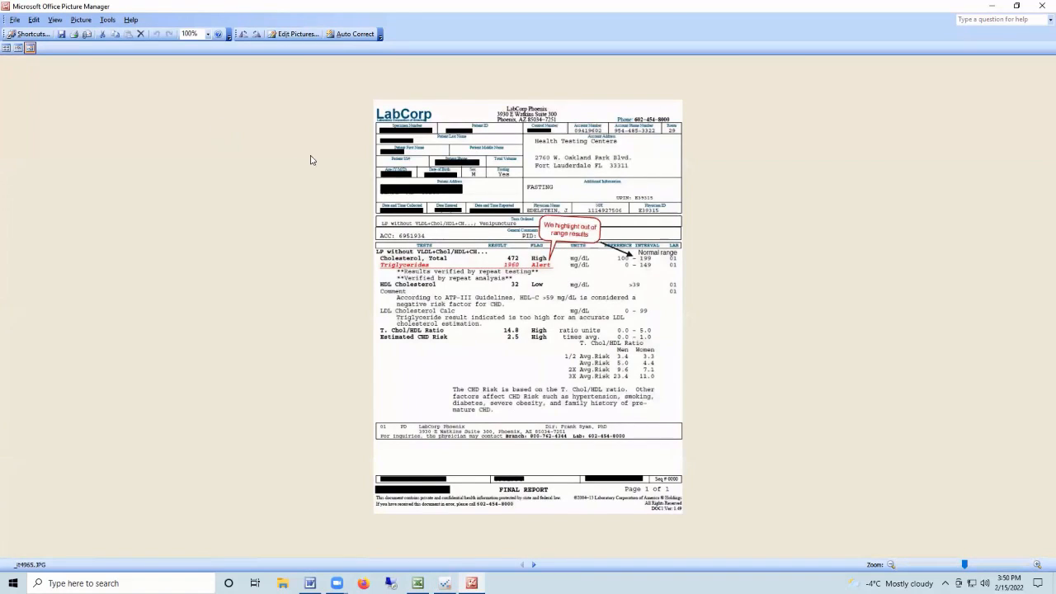
click(1041, 6)
click(248, 255)
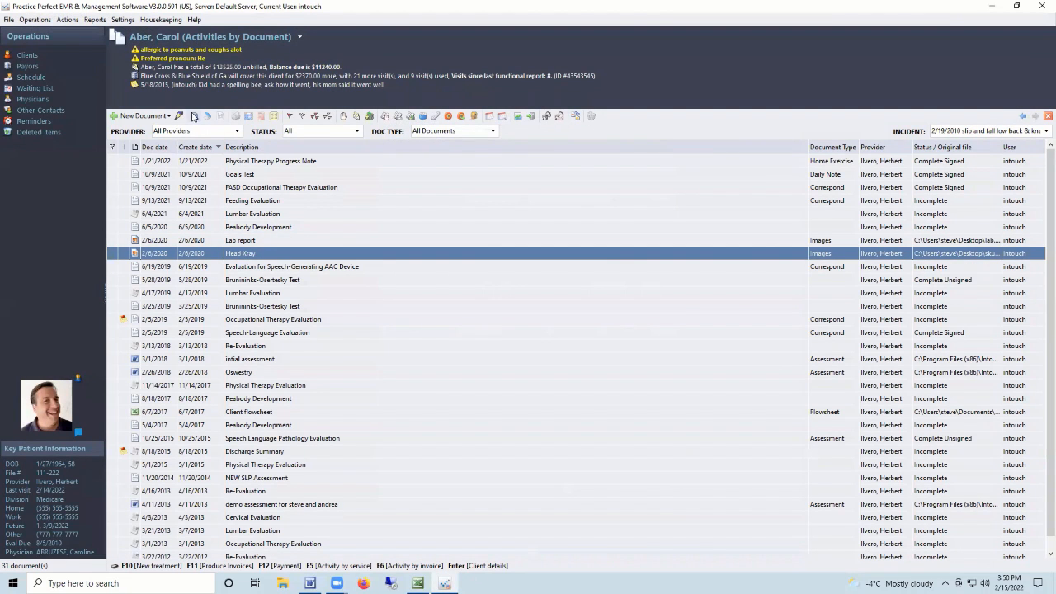
click(196, 118)
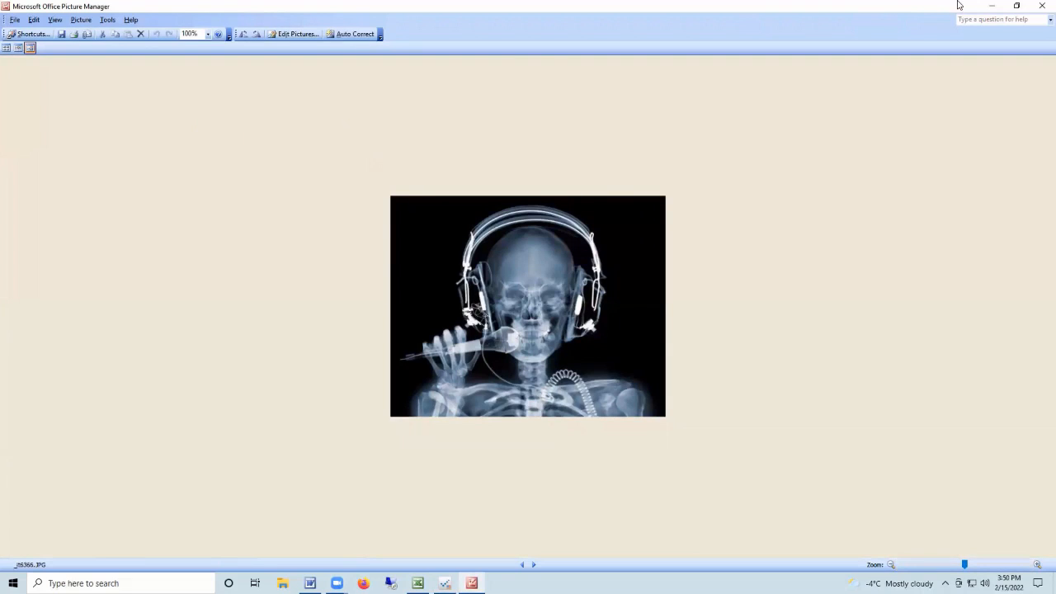
click(1041, 6)
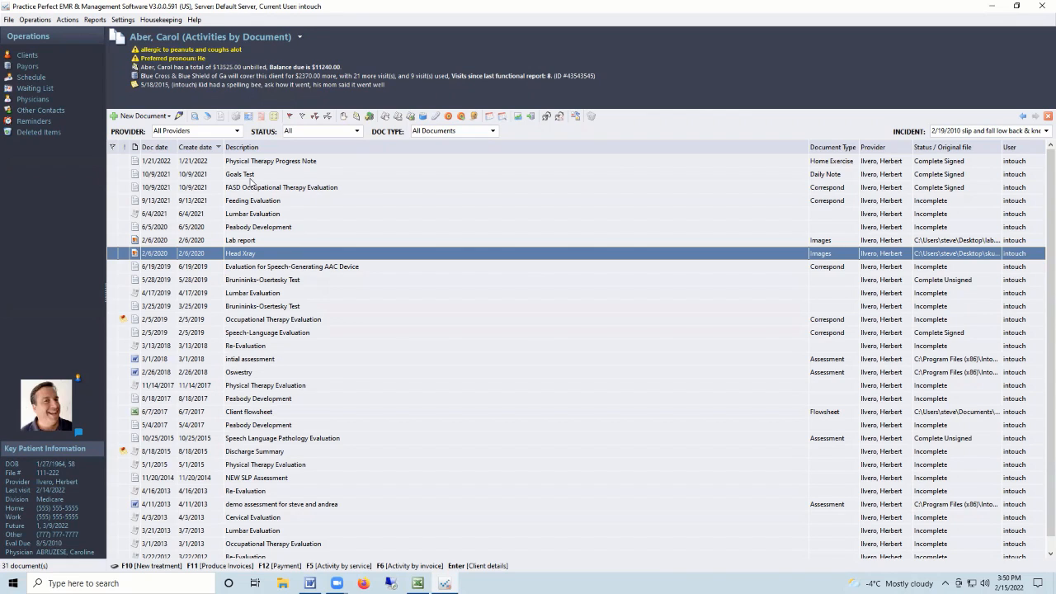
click(207, 116)
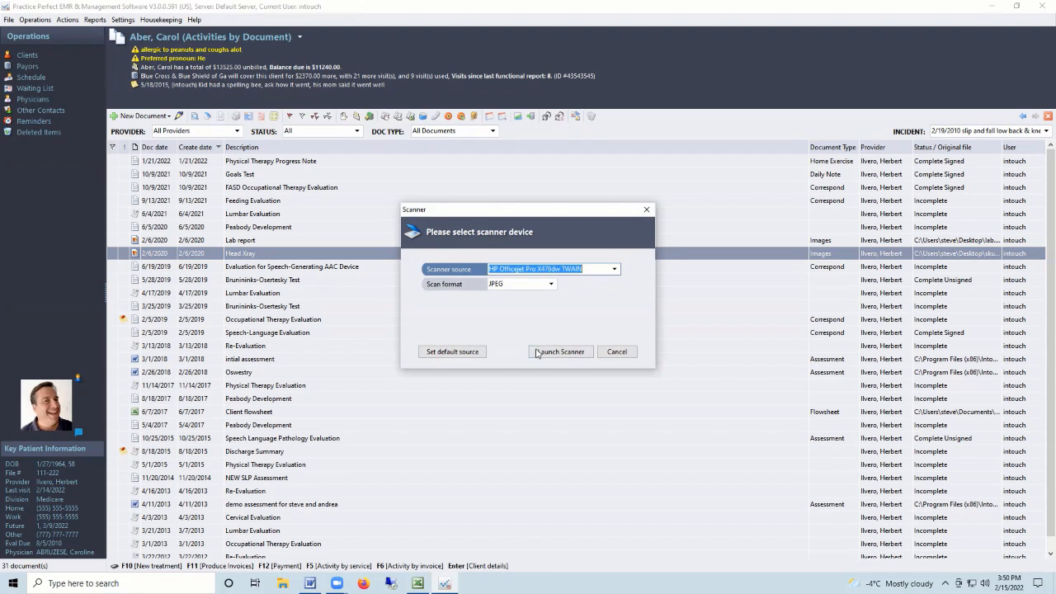
click(614, 353)
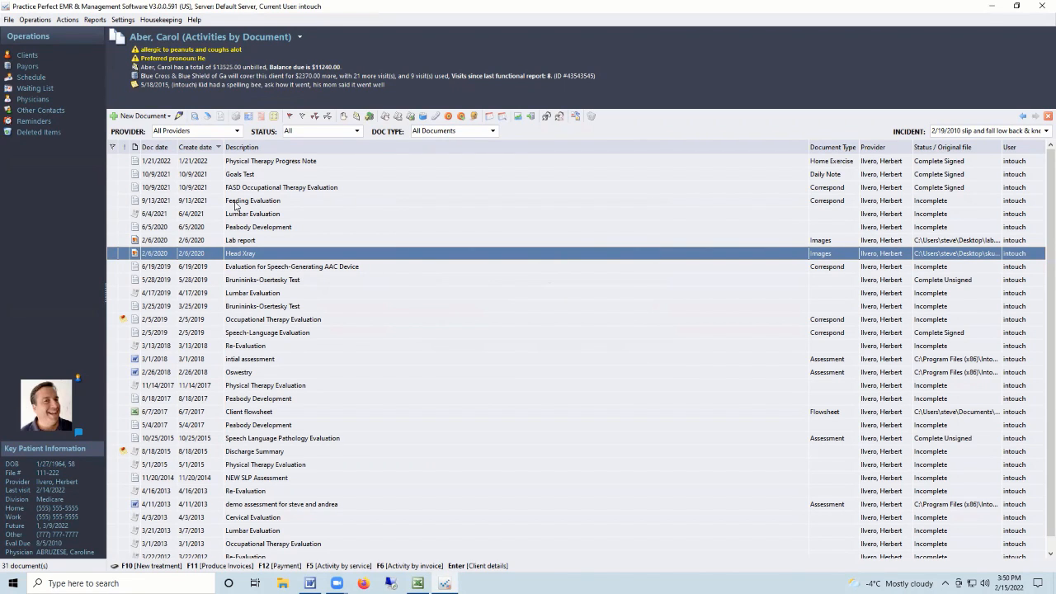
click(220, 117)
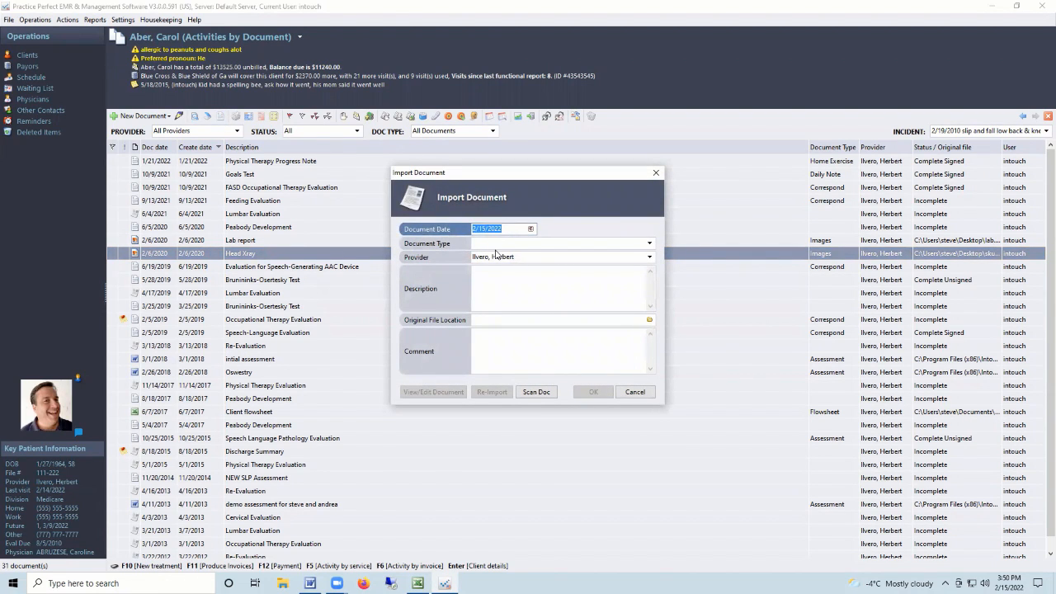
click(649, 320)
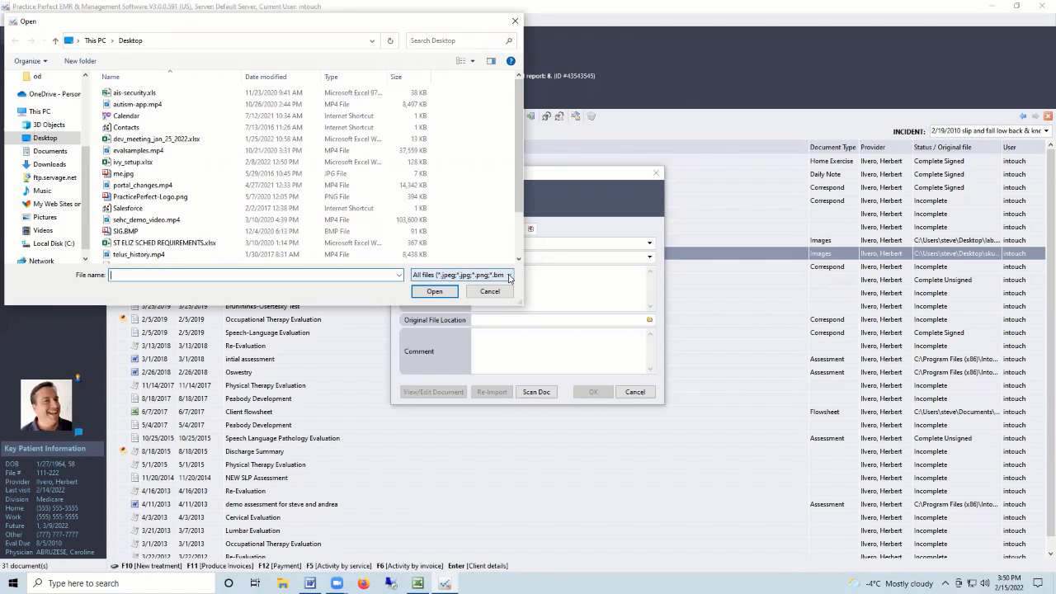
click(492, 294)
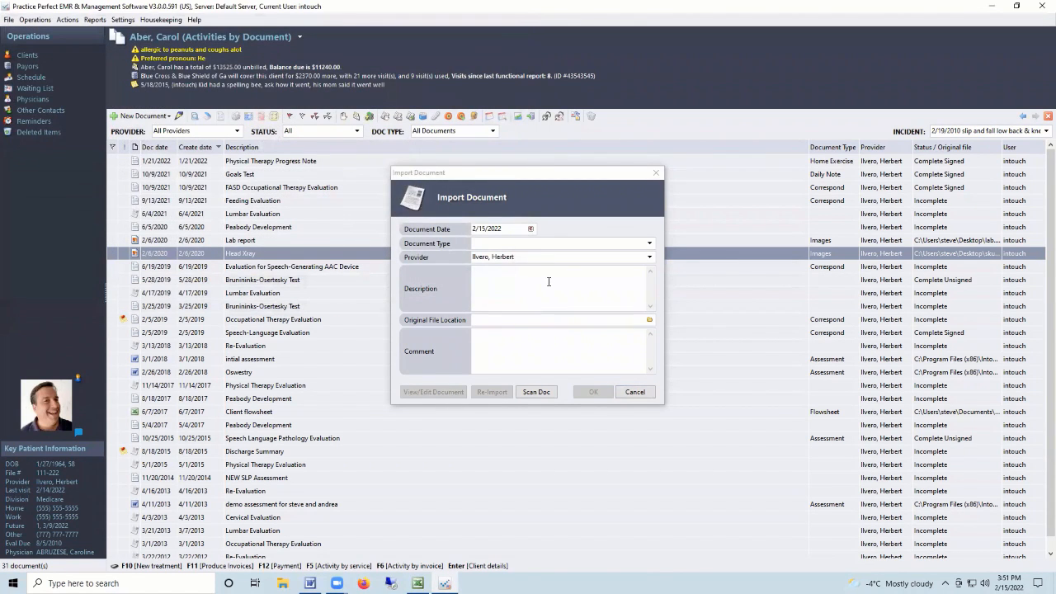
click(633, 392)
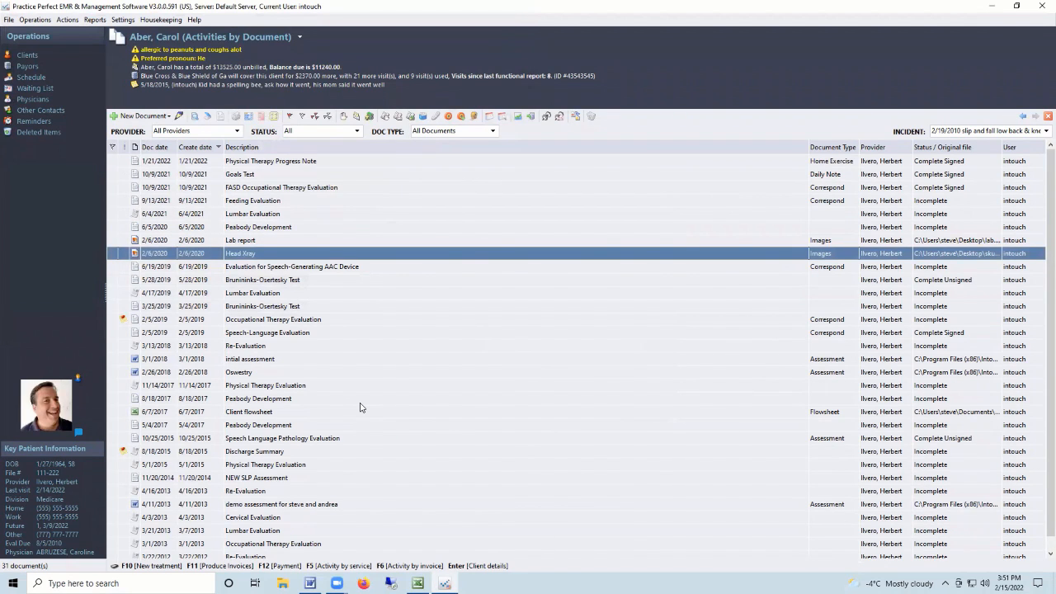
Open the Speech Language Pathology Evaluation and uncheck Eating Disorder under Difficulties Experienced.
scroll(306, 343, down, 1)
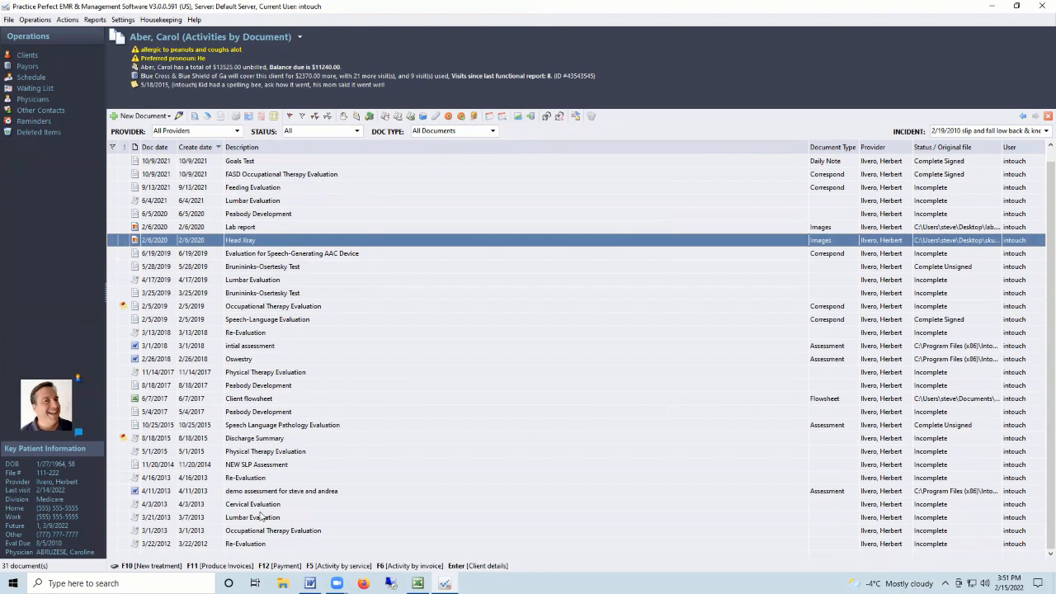
click(273, 425)
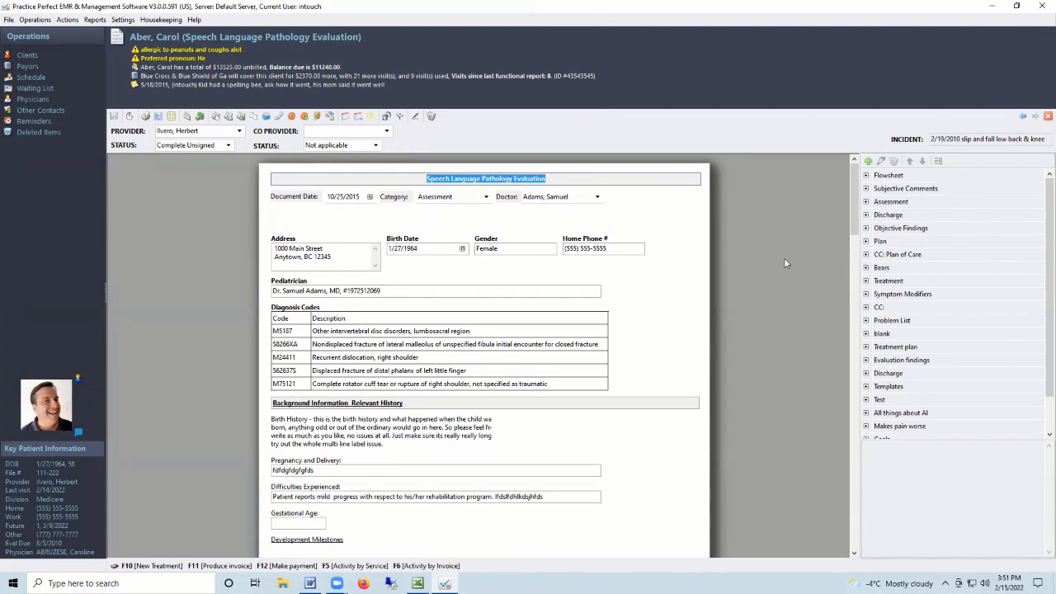
drag(851, 224, 842, 281)
click(427, 284)
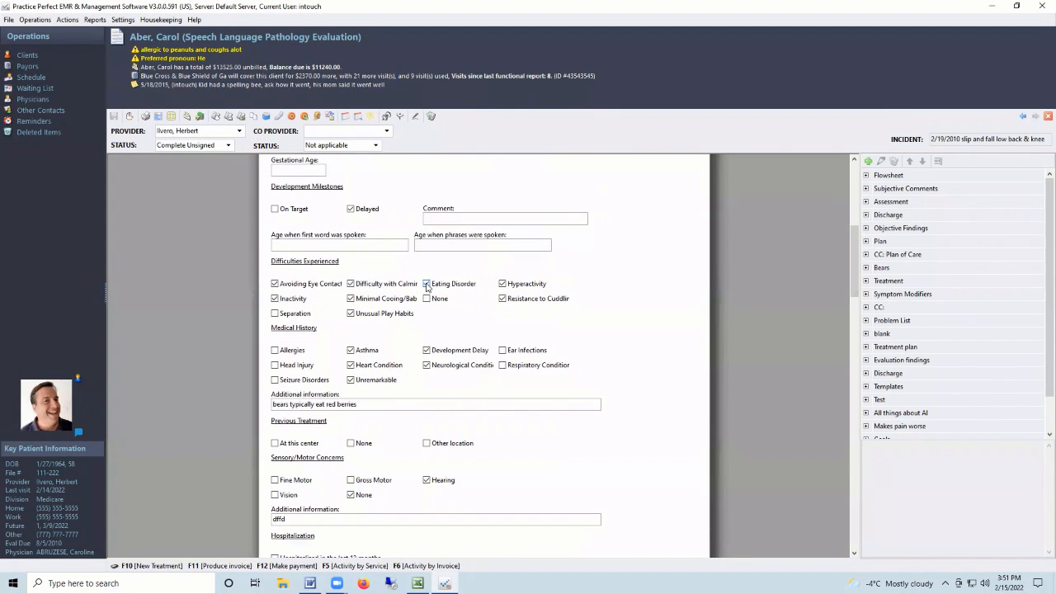
Set the attitude toward evaluation Engagement field to Engaged.
scroll(477, 388, down, 2)
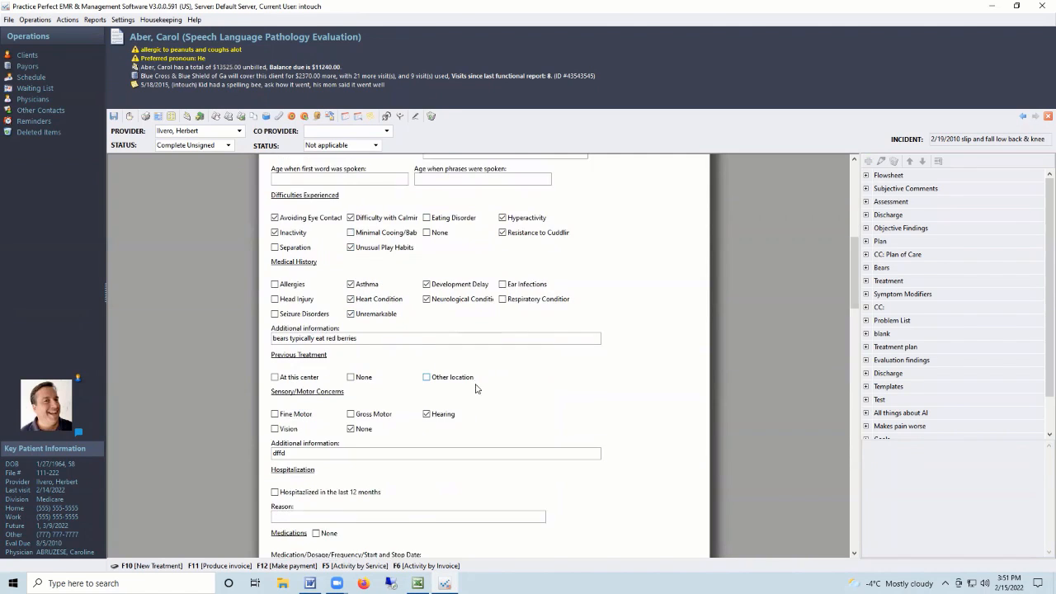
drag(852, 302, 857, 377)
click(495, 428)
click(483, 438)
click(701, 340)
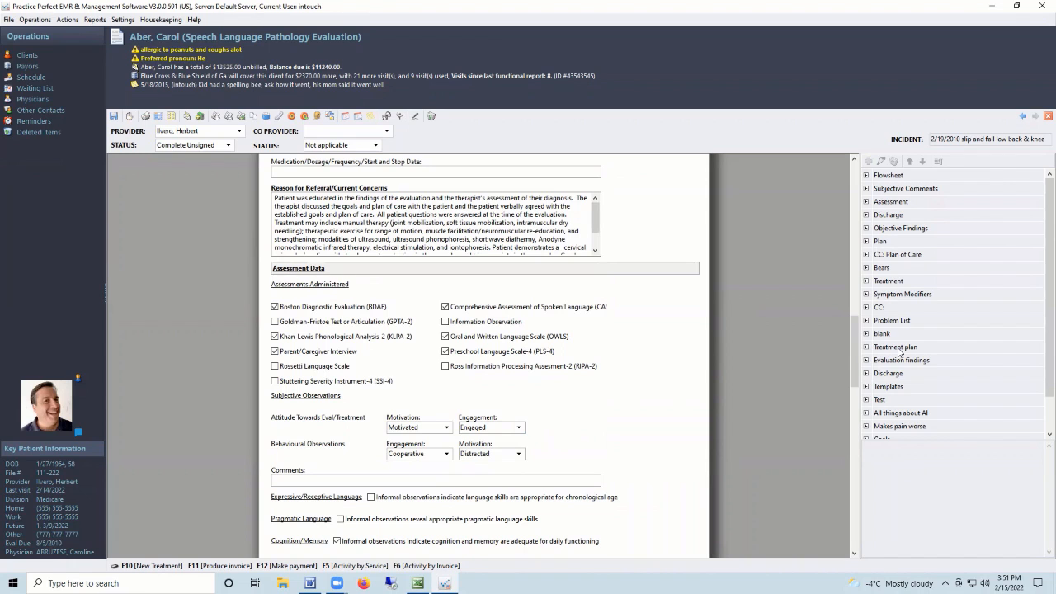
drag(855, 359, 841, 428)
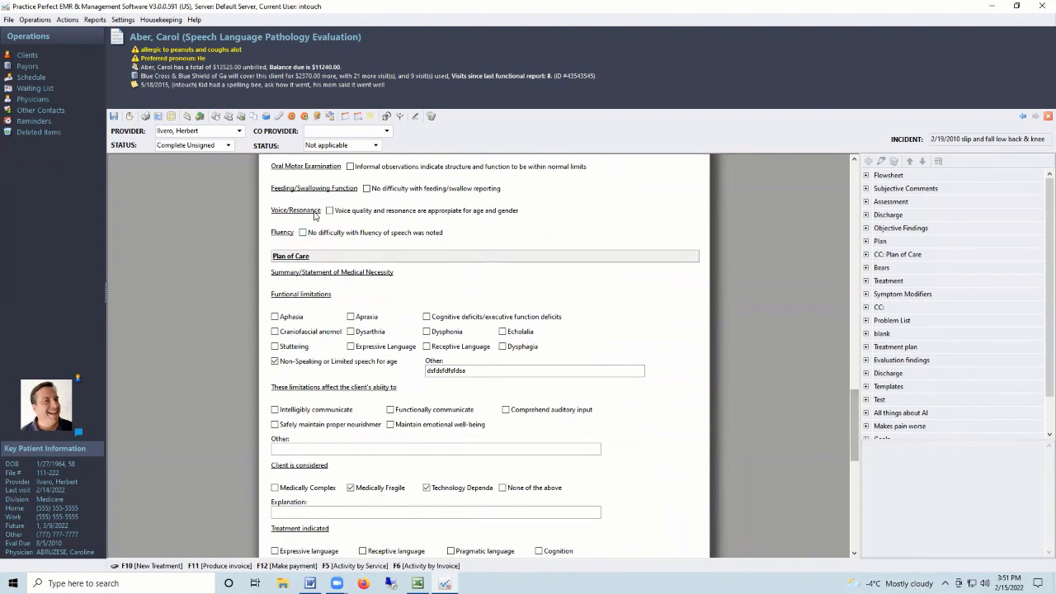
click(146, 116)
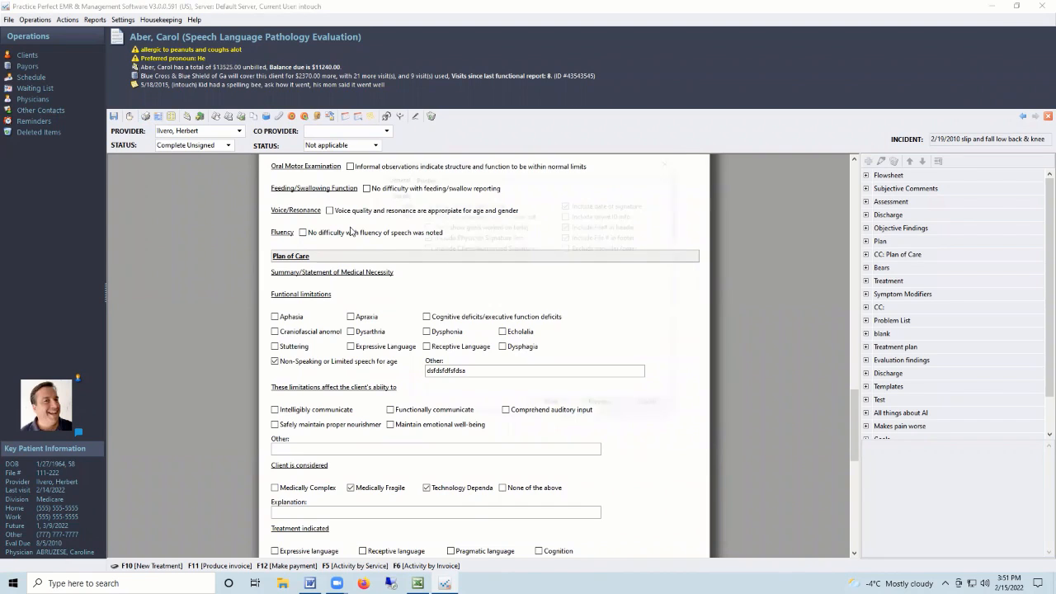
Preview the evaluation's printed pages, then close the preview and print options.
click(602, 409)
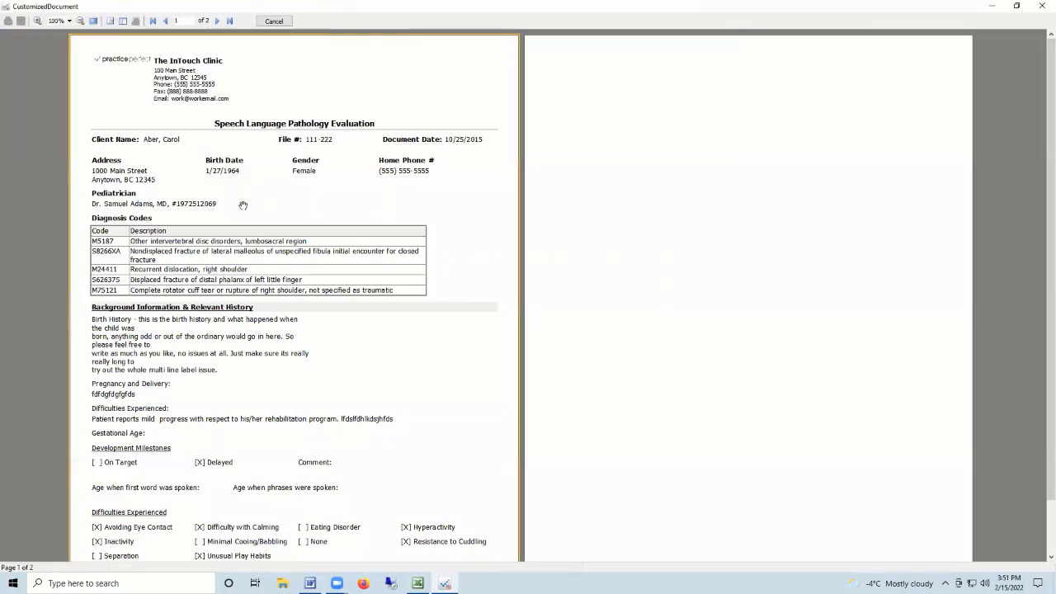
scroll(438, 237, down, 4)
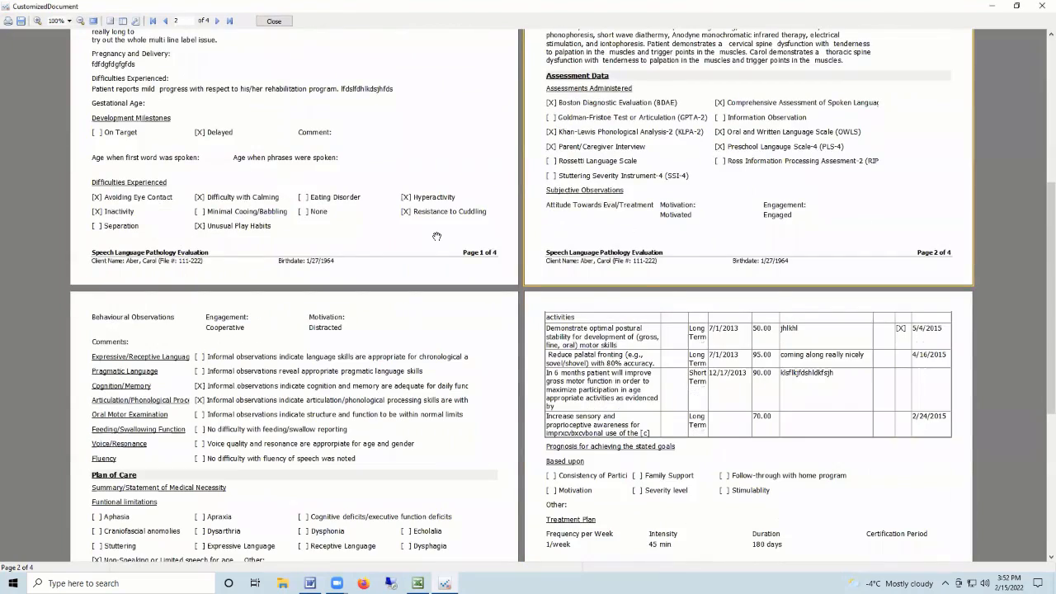
scroll(438, 236, up, 4)
click(274, 22)
click(651, 407)
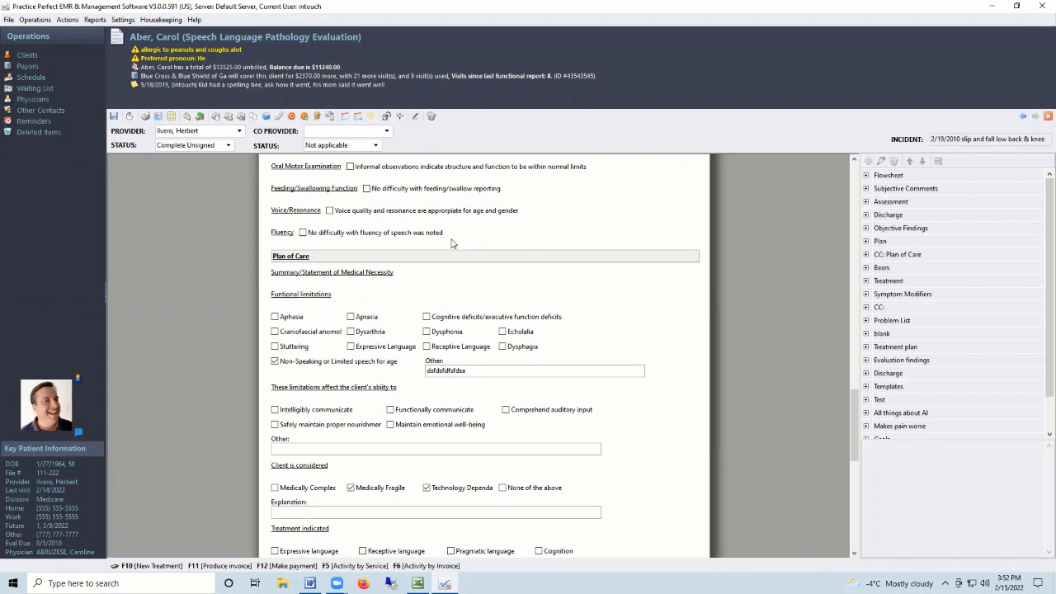
Close the evaluation form to return to the client's 31 documents.
scroll(451, 243, up, 3)
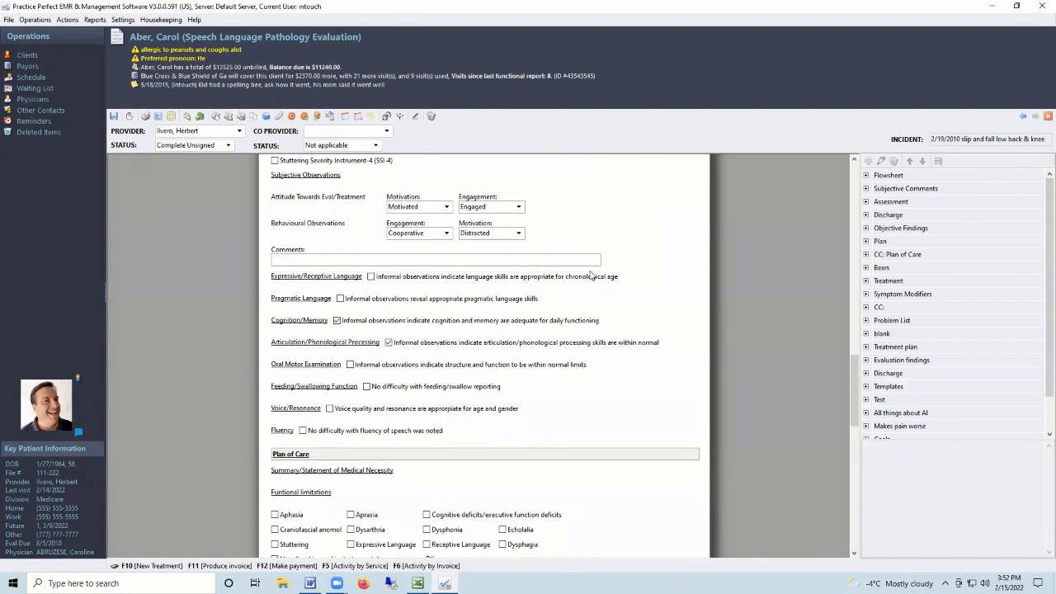
drag(855, 375, 854, 194)
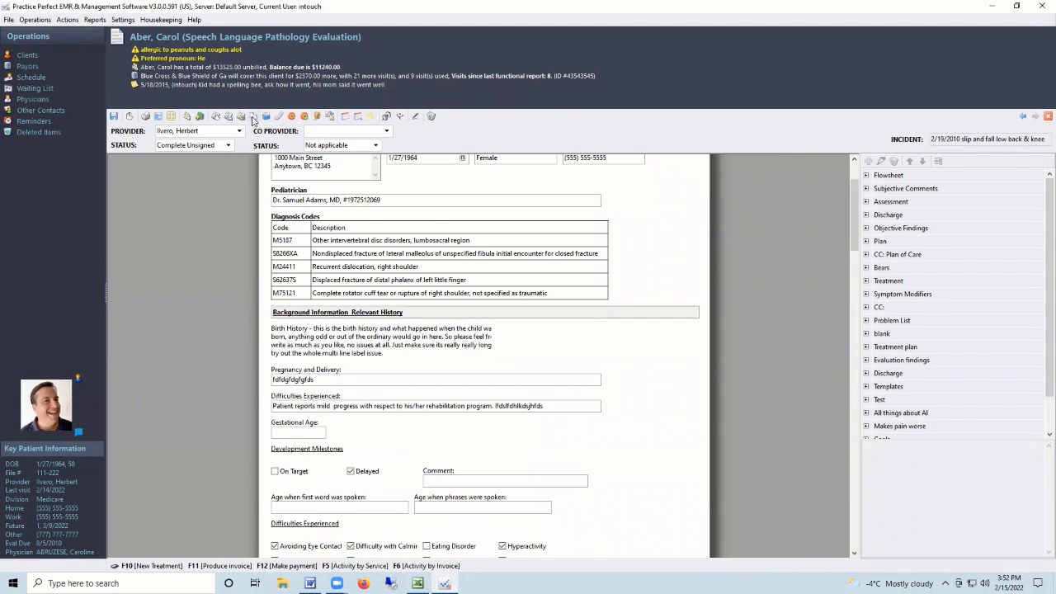
click(254, 117)
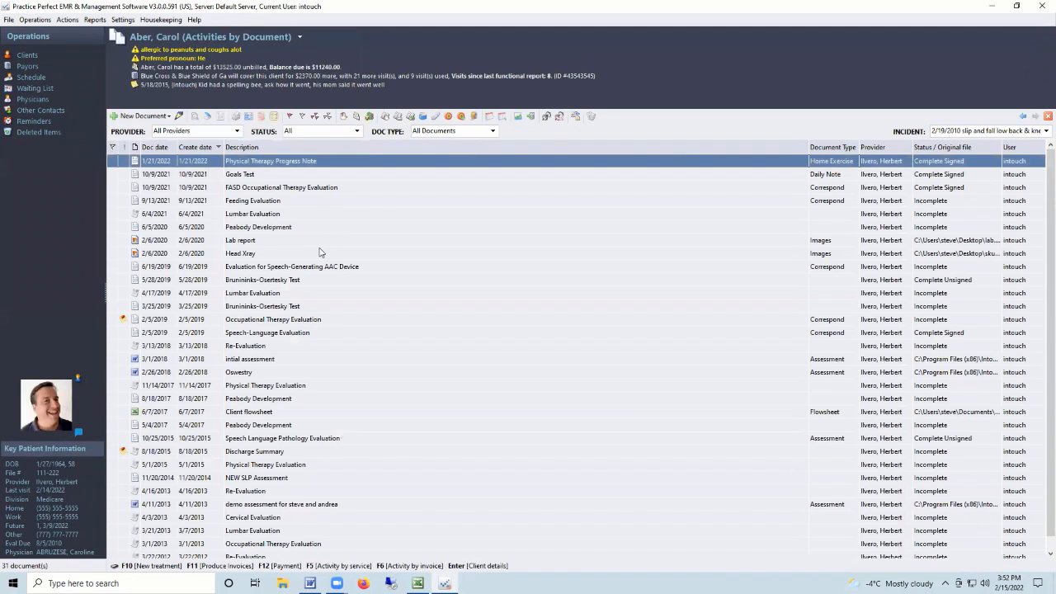